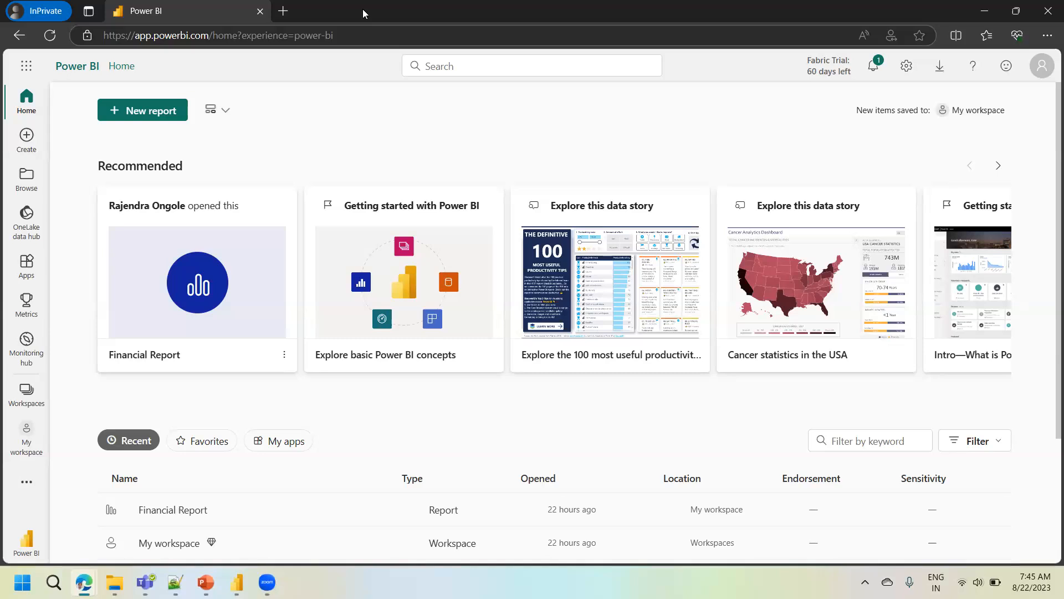
# - Open Financial Report from My workspace in the Power BI service in the browser
pyautogui.moveTo(237, 582)
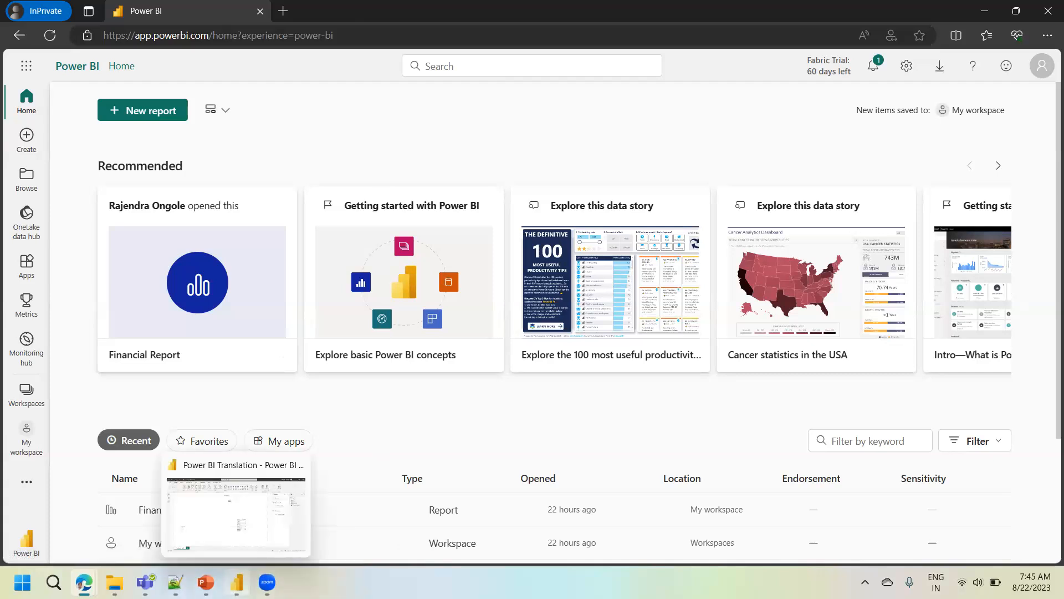
pyautogui.click(236, 509)
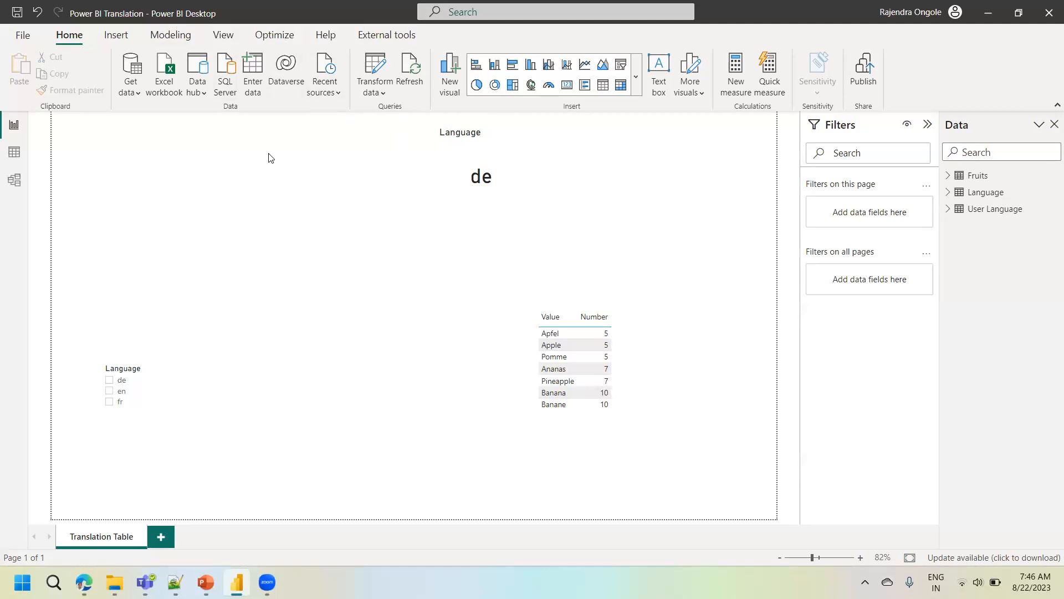
pyautogui.moveTo(84, 582)
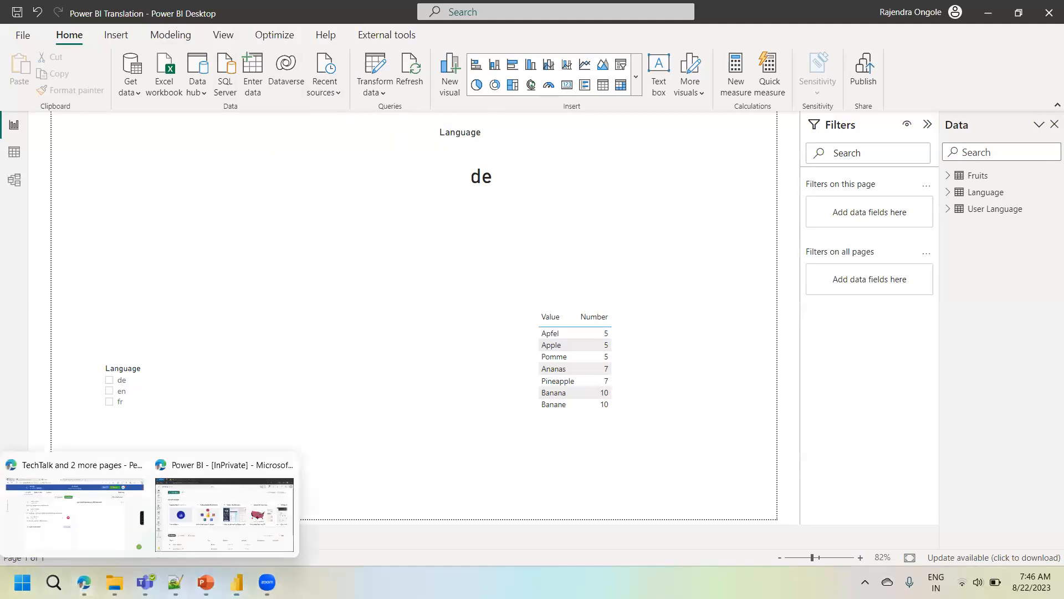
pyautogui.click(189, 524)
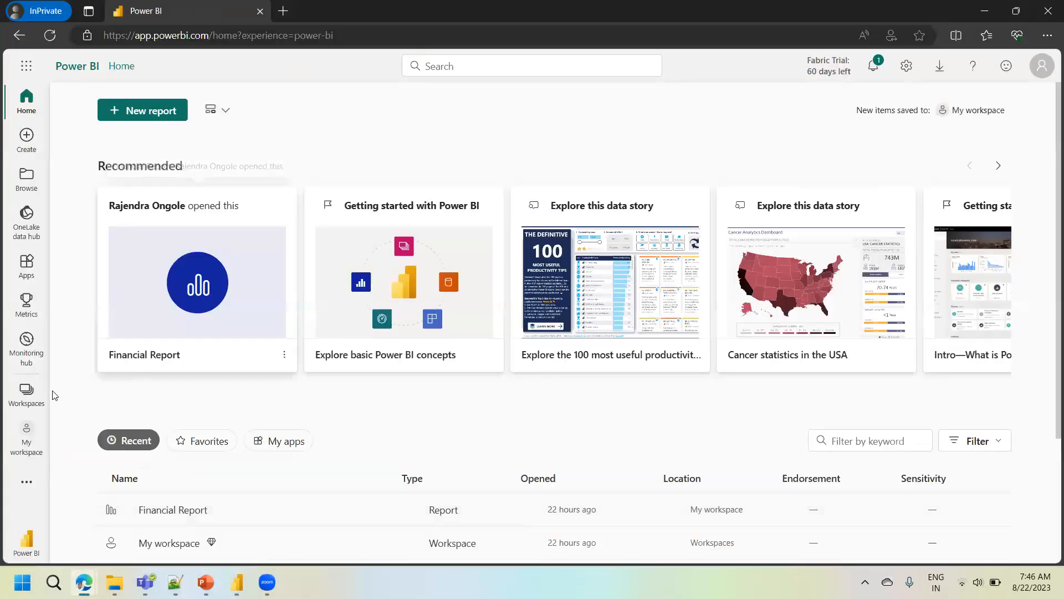
pyautogui.click(22, 397)
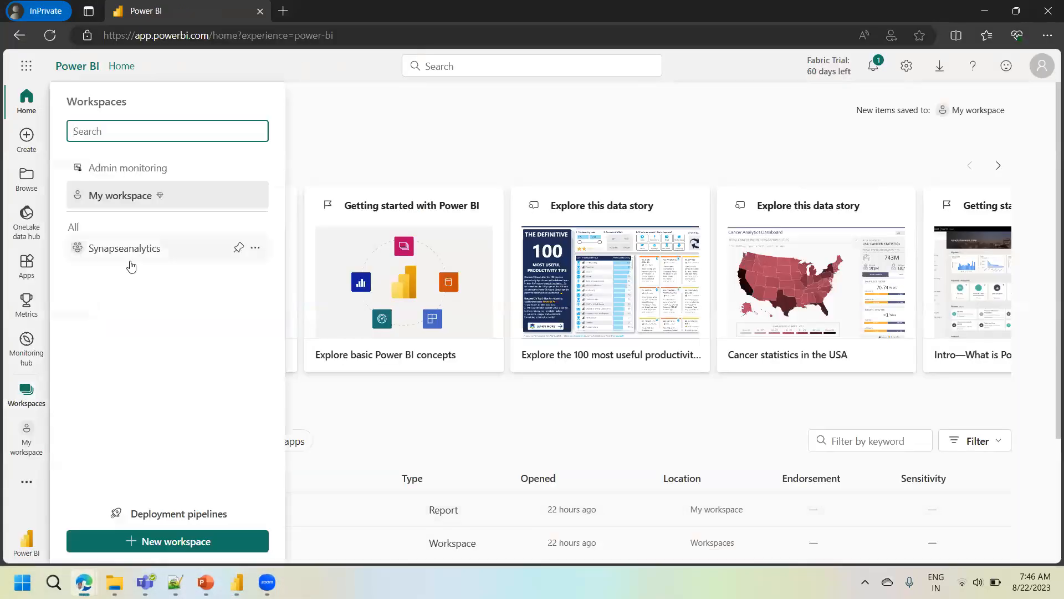
pyautogui.click(139, 200)
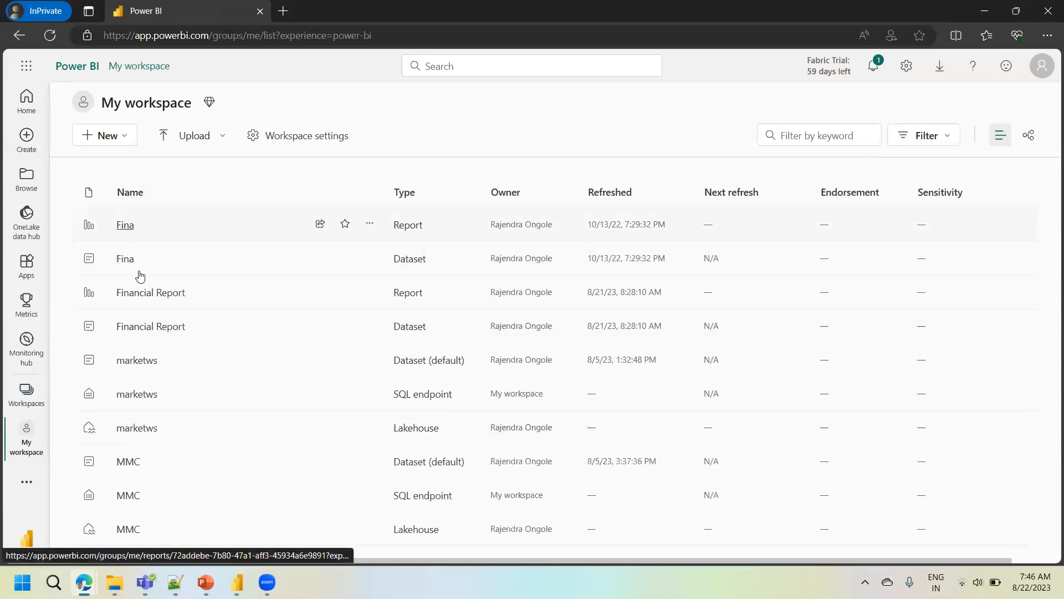
pyautogui.click(140, 294)
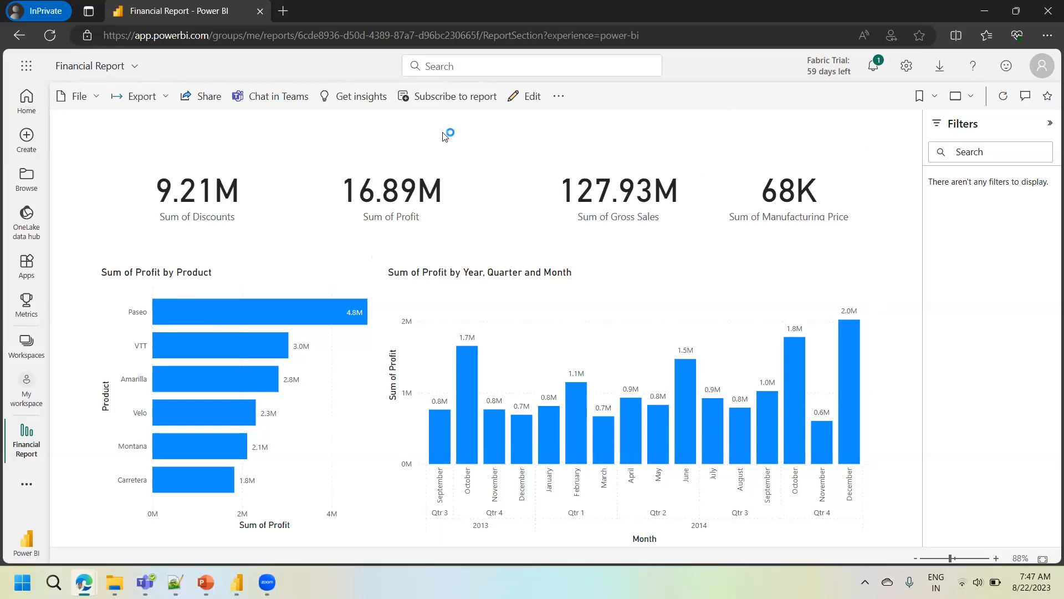
# - Open the Financial Report file stored on the desktop in Power BI Desktop
pyautogui.click(238, 579)
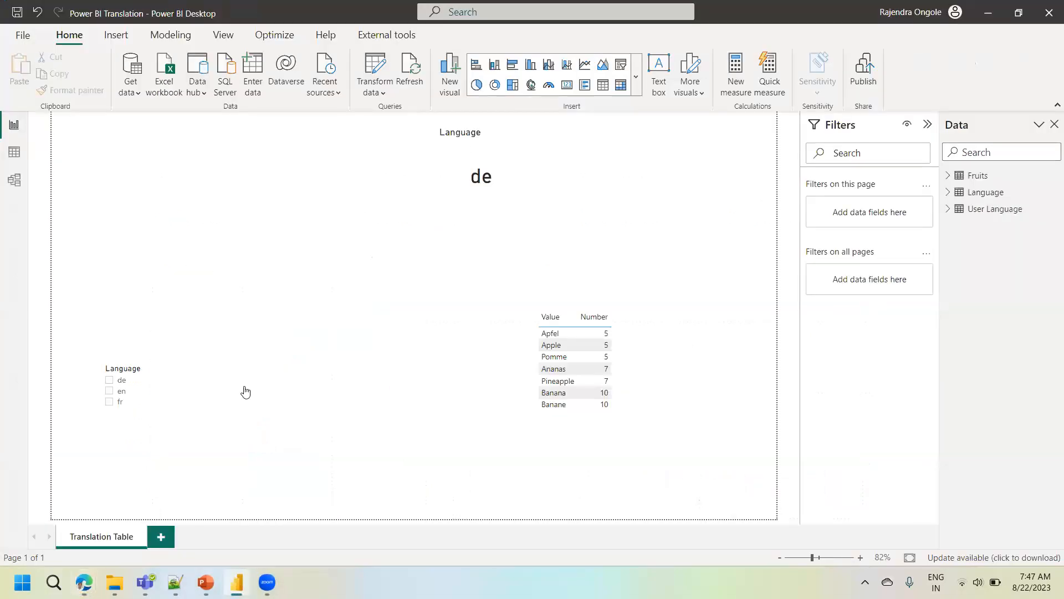
pyautogui.click(114, 582)
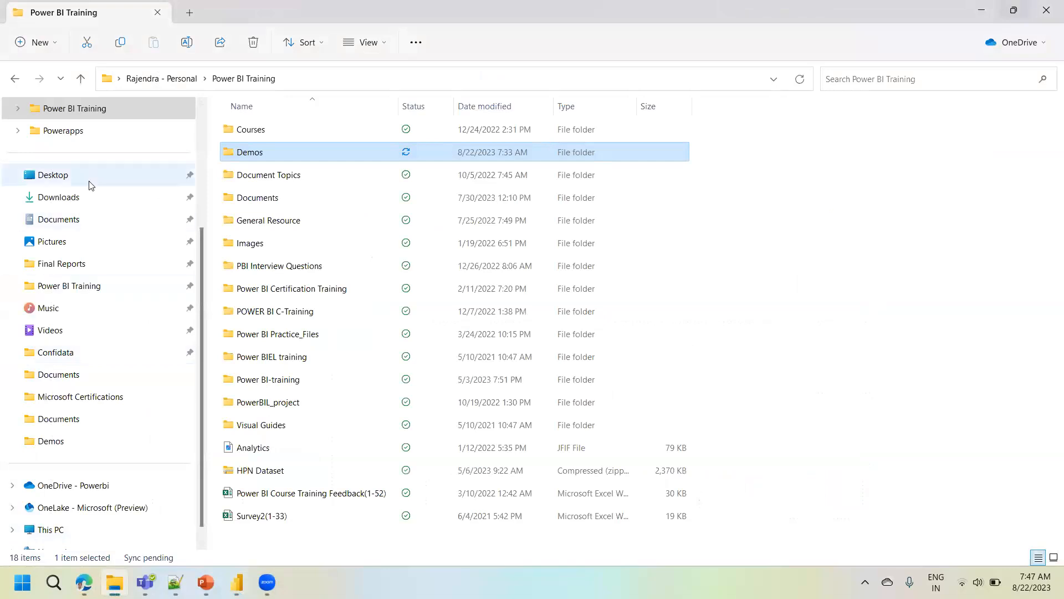
pyautogui.press('super+d')
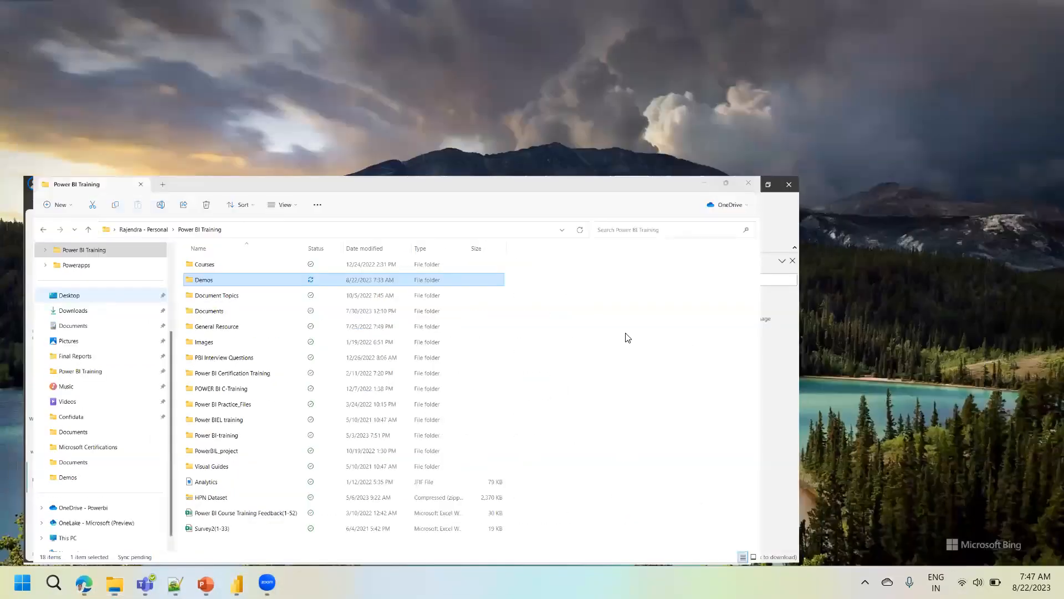
pyautogui.click(665, 338)
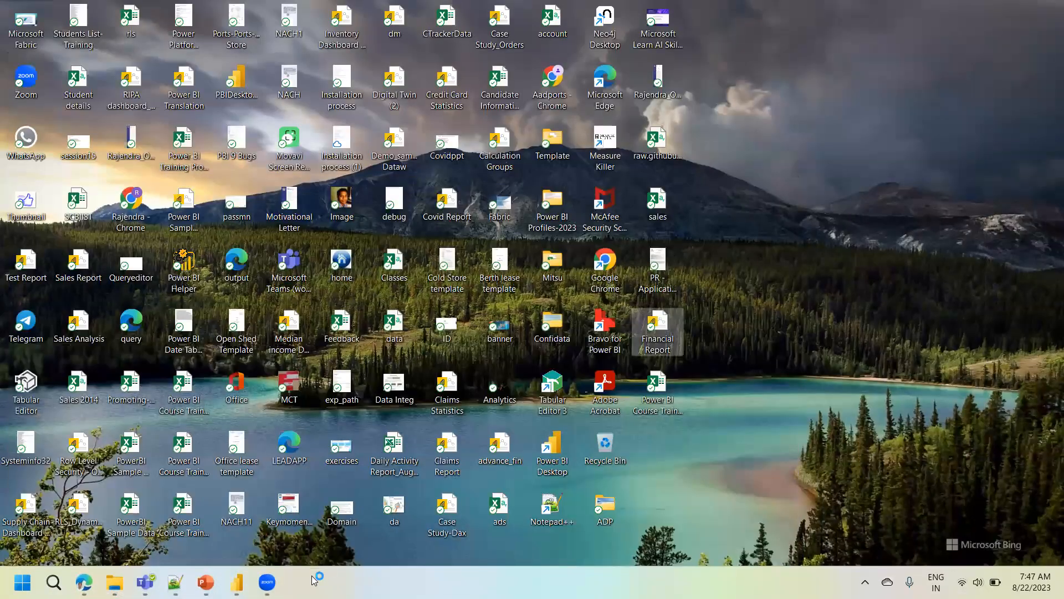
pyautogui.click(266, 582)
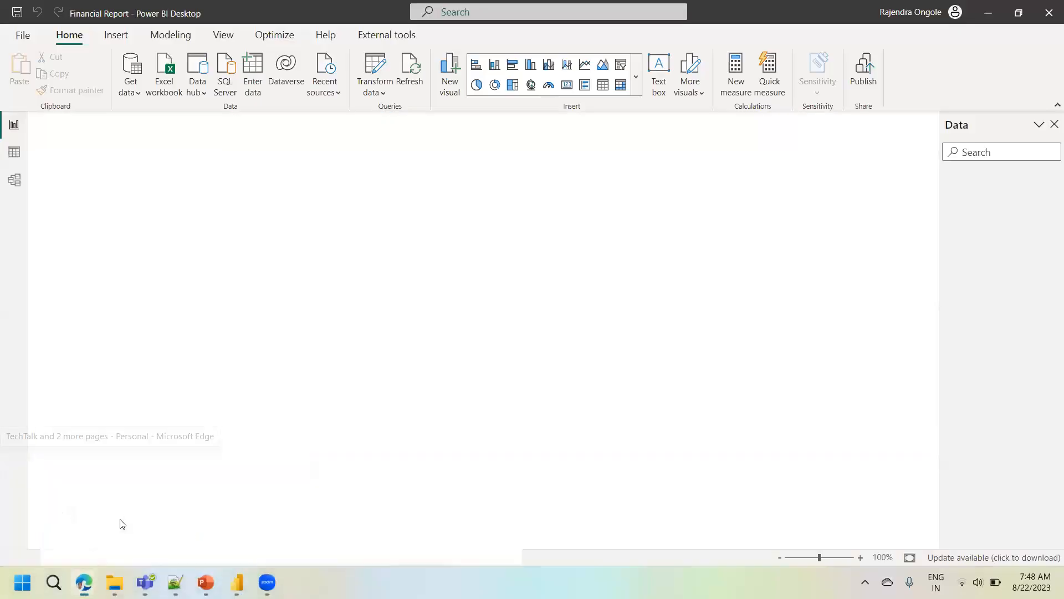
# - Switch to the browser, open the Power BI Desktop download choices on the Microsoft Download Center, and select the page's web address
pyautogui.click(123, 524)
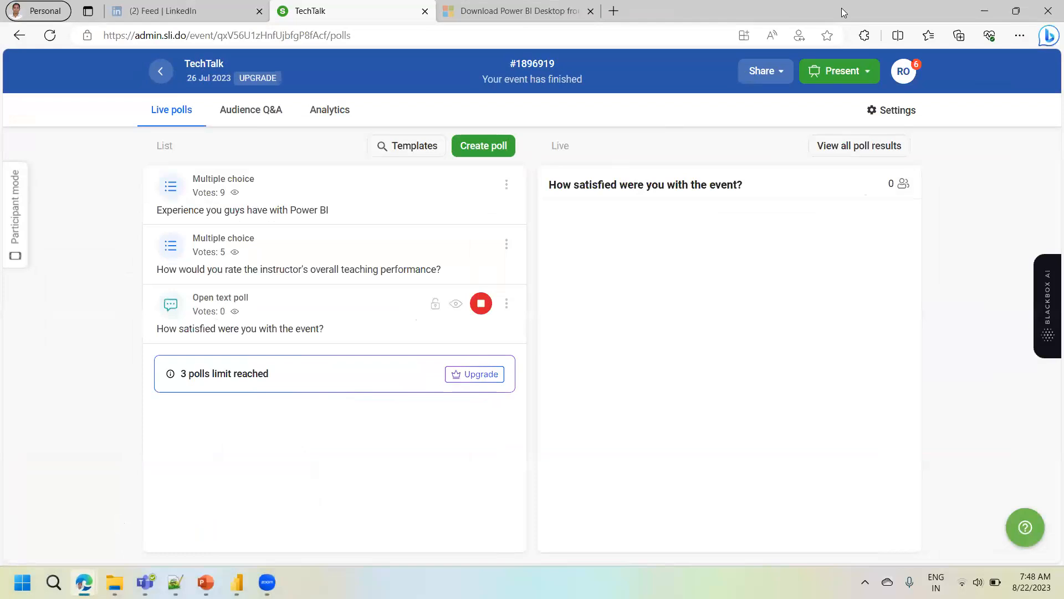
pyautogui.click(577, 11)
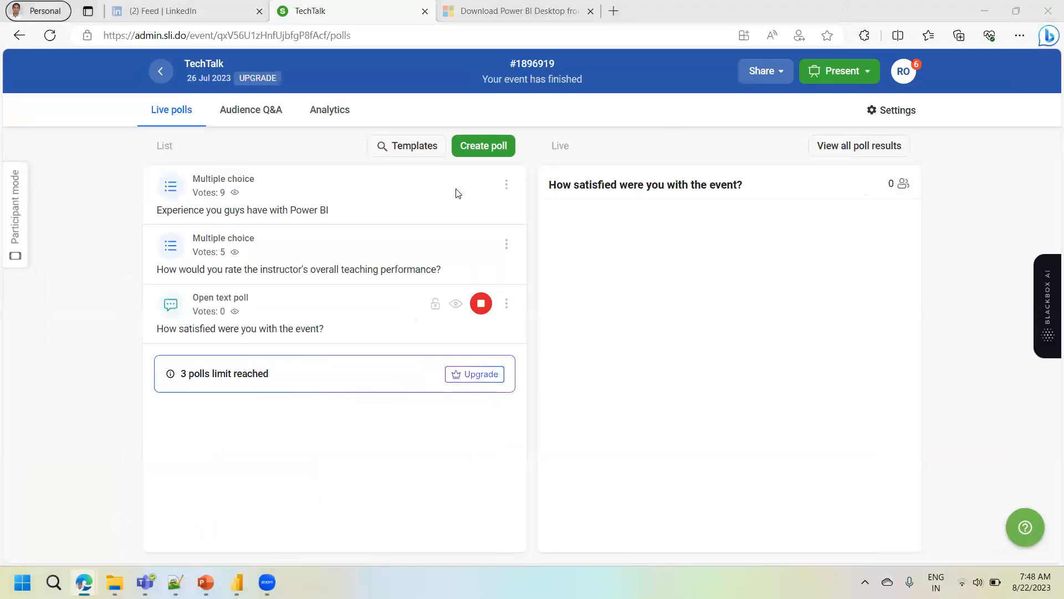
pyautogui.click(668, 468)
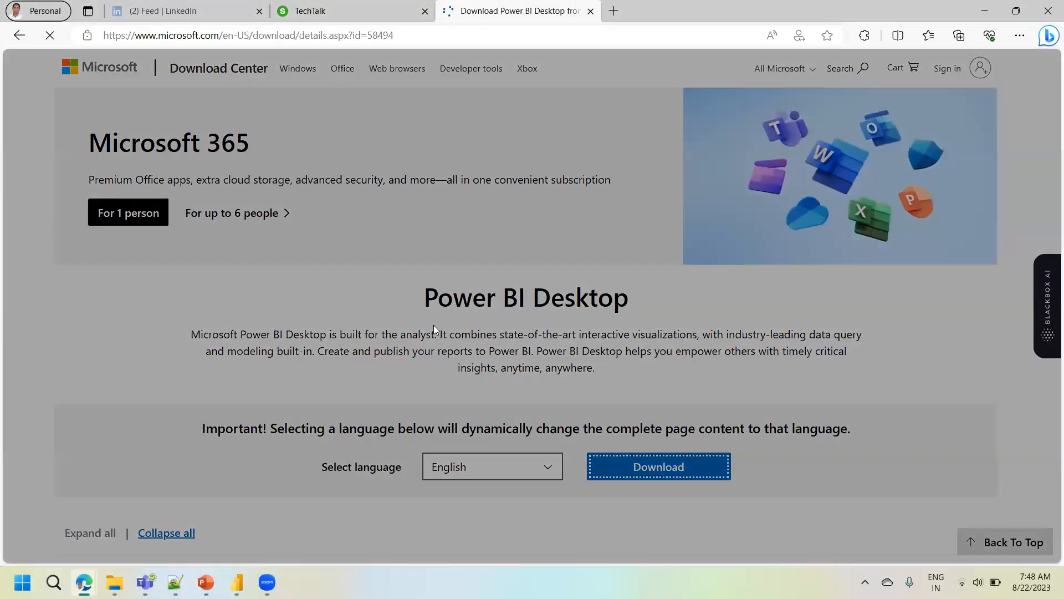
pyautogui.click(420, 37)
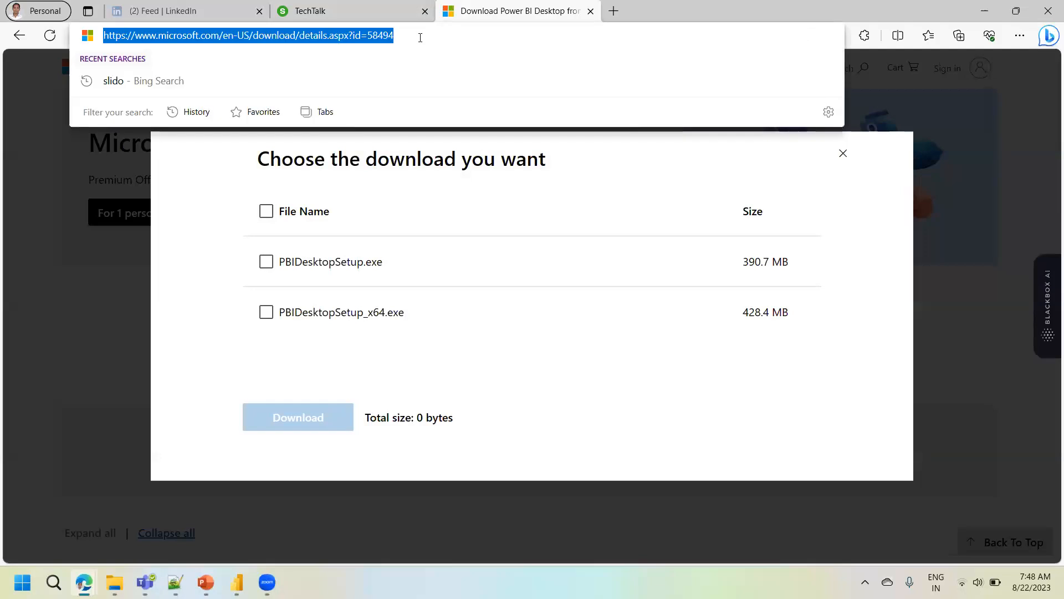
pyautogui.hotkey('alt', 'Tab')
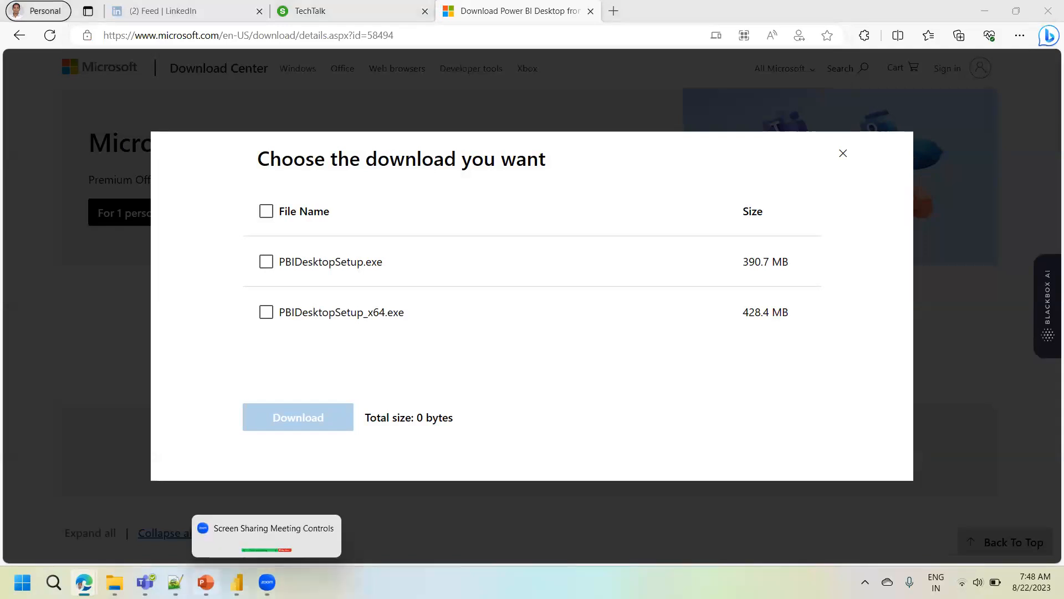
# - Select PBIDesktopSetup_x64.exe among the Power BI Desktop downloads in the browser
pyautogui.moveTo(236, 582)
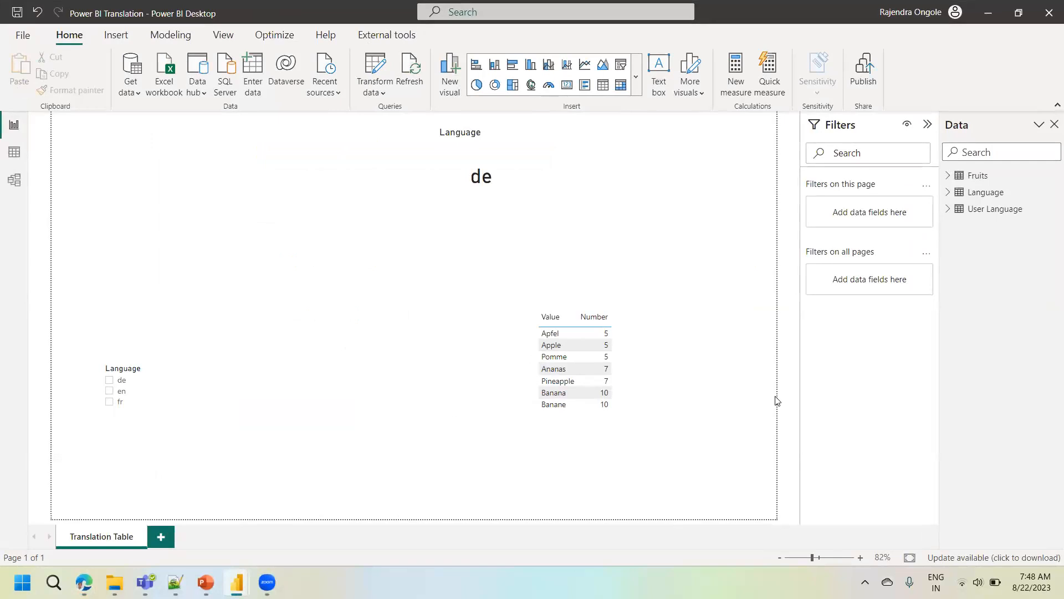
pyautogui.moveTo(84, 582)
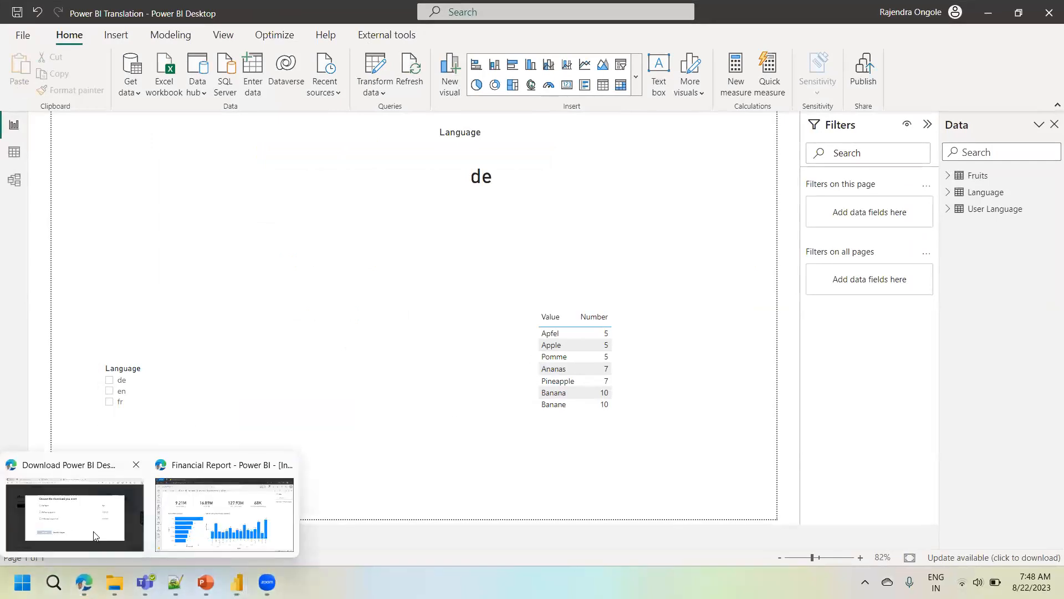
pyautogui.click(94, 536)
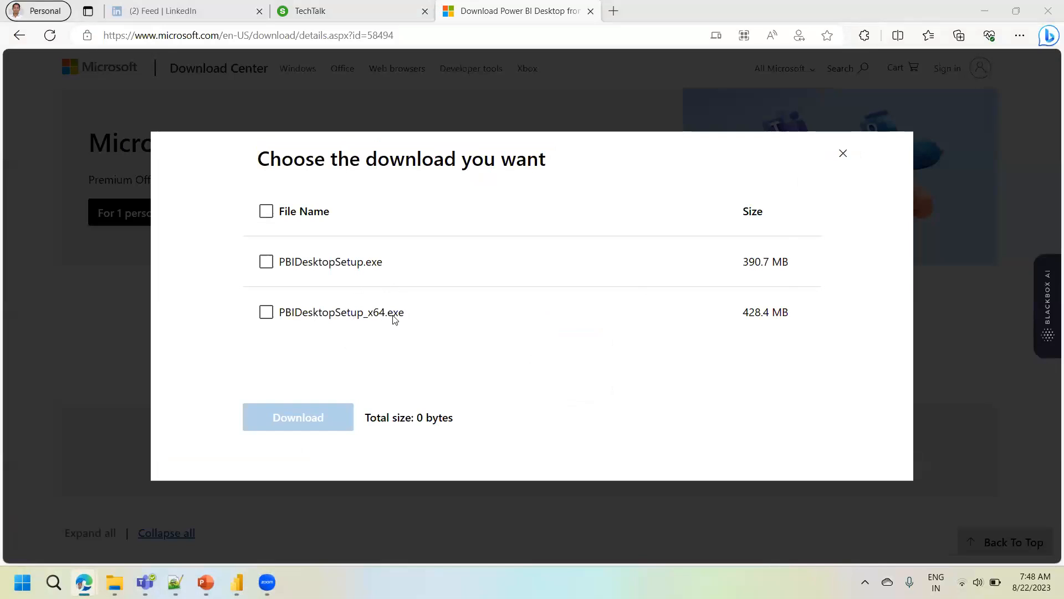
pyautogui.click(267, 313)
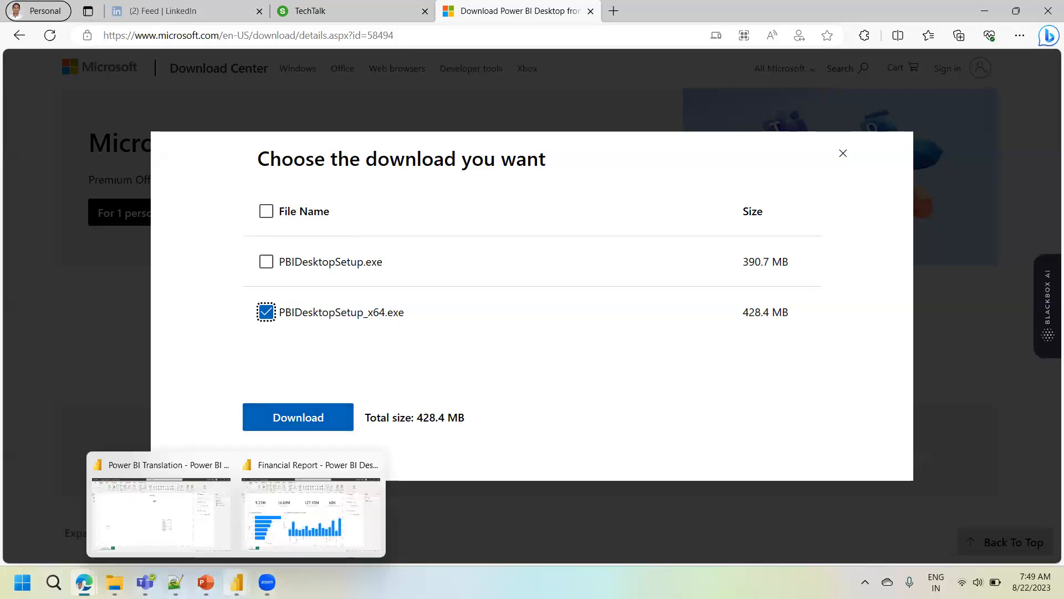
# - Switch to the Financial Report window in Power BI Desktop and show its report view
pyautogui.click(237, 582)
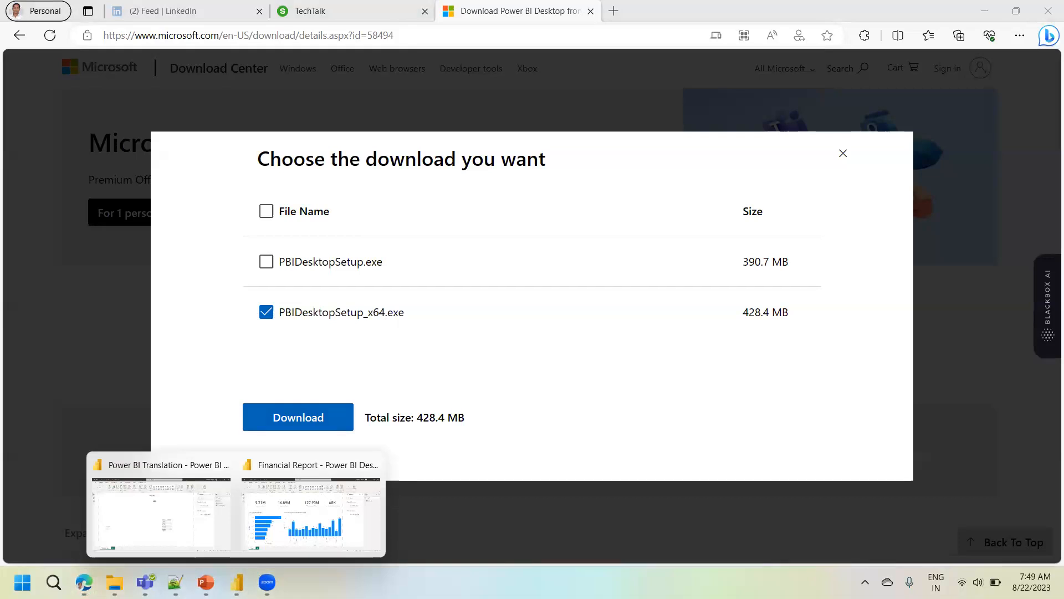
pyautogui.click(312, 470)
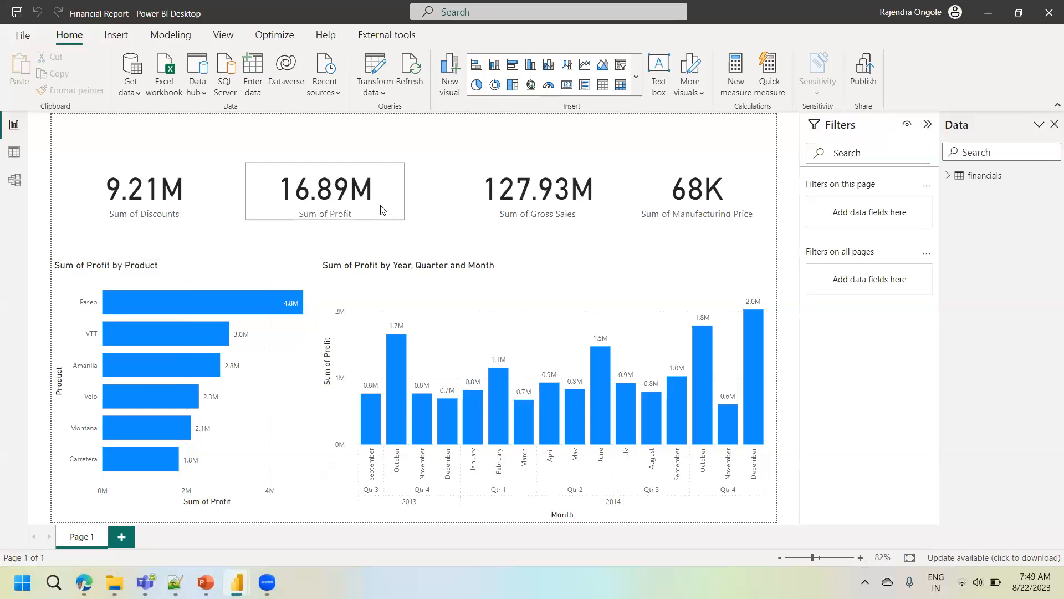
pyautogui.moveTo(381, 210)
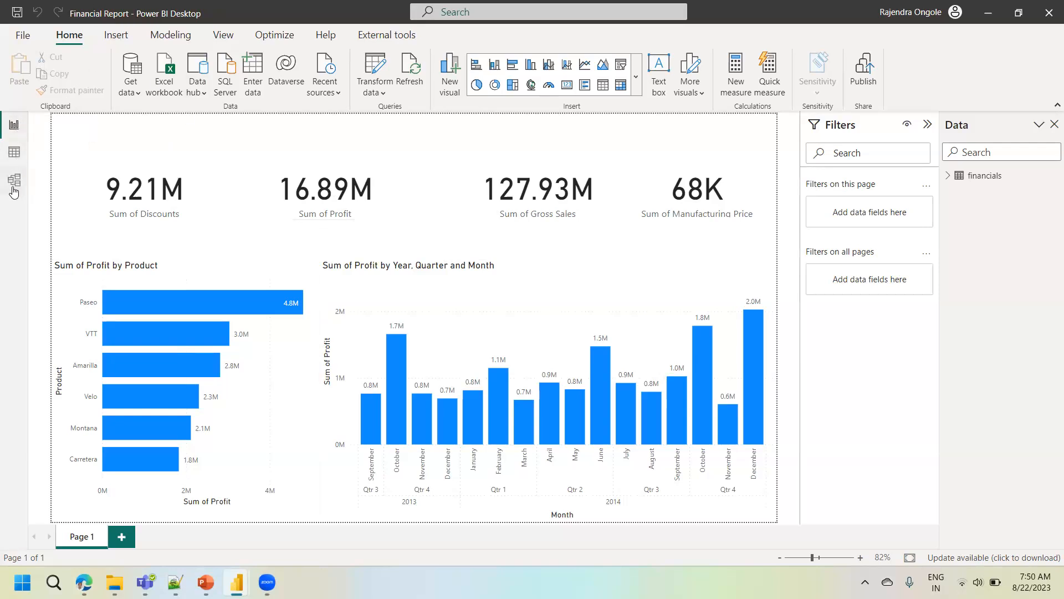
pyautogui.click(15, 124)
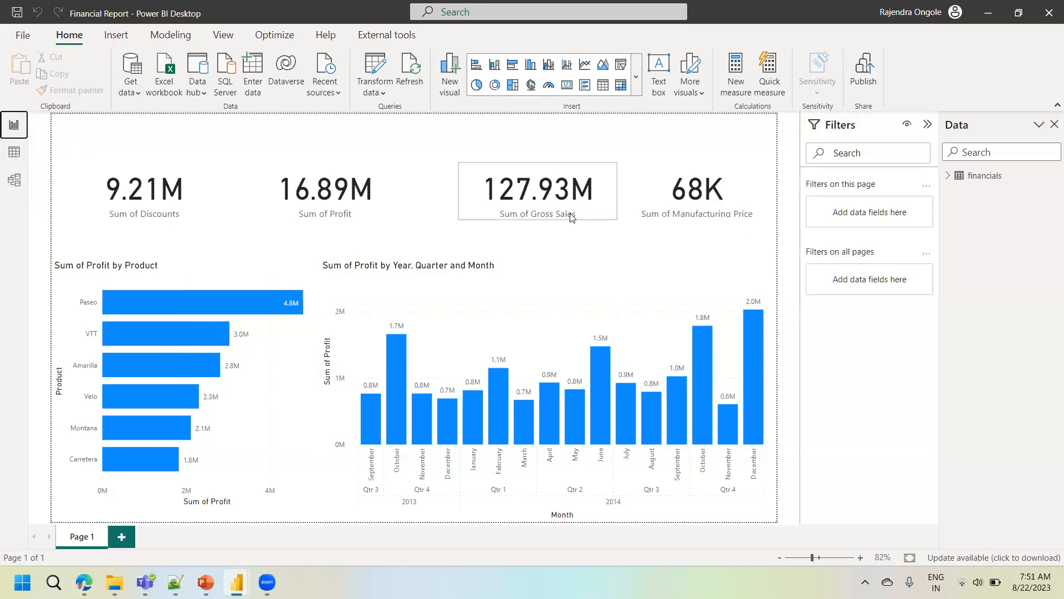
# - Select the Sum of Profit by Product bar chart and browse the full gallery of available visual types
pyautogui.click(230, 284)
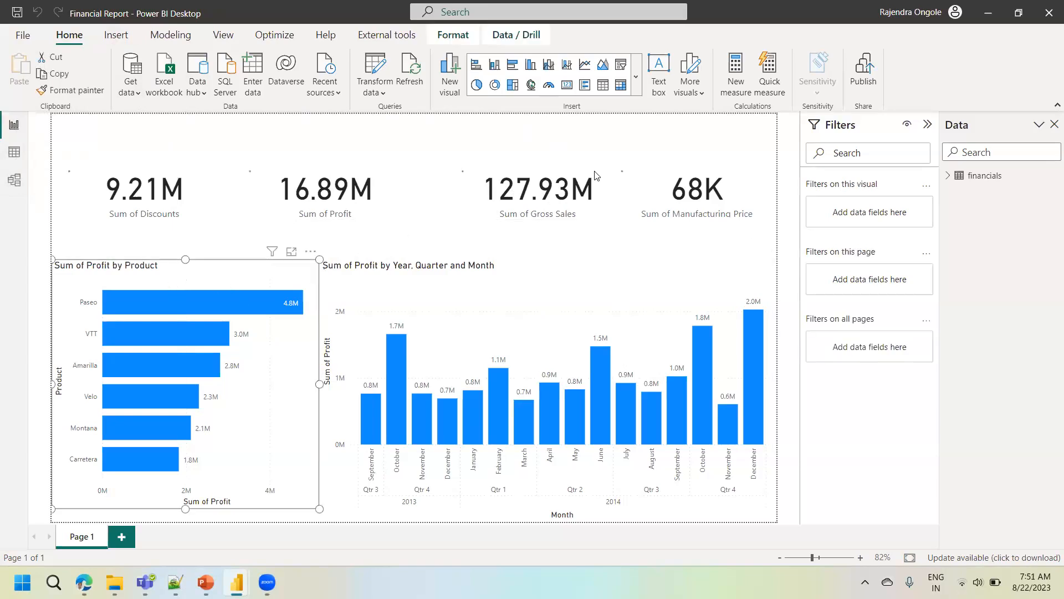
pyautogui.click(637, 92)
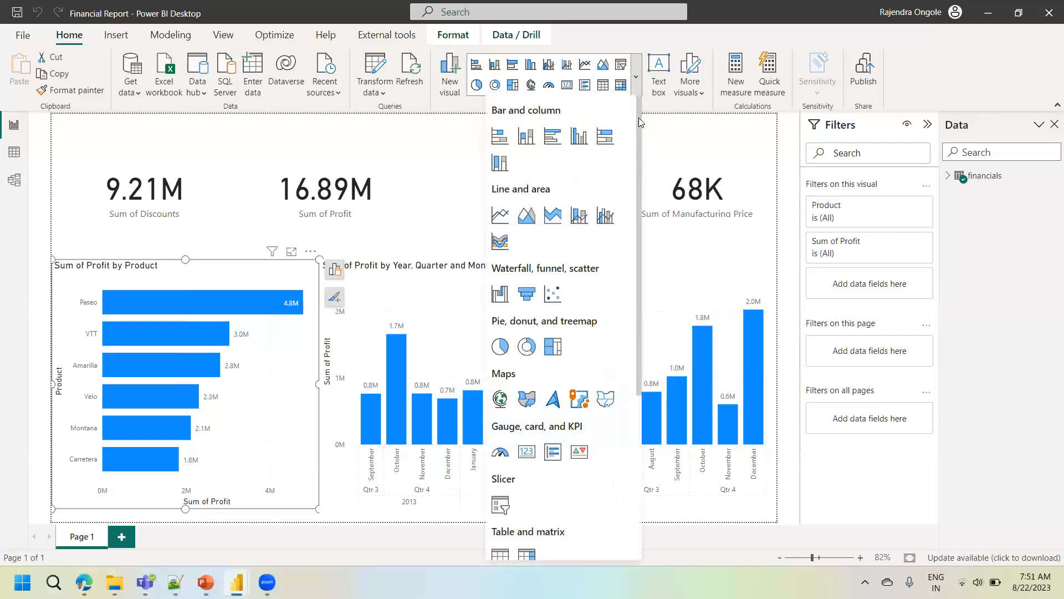
pyautogui.scroll(-5, 638, 117)
pyautogui.scroll(2, 639, 139)
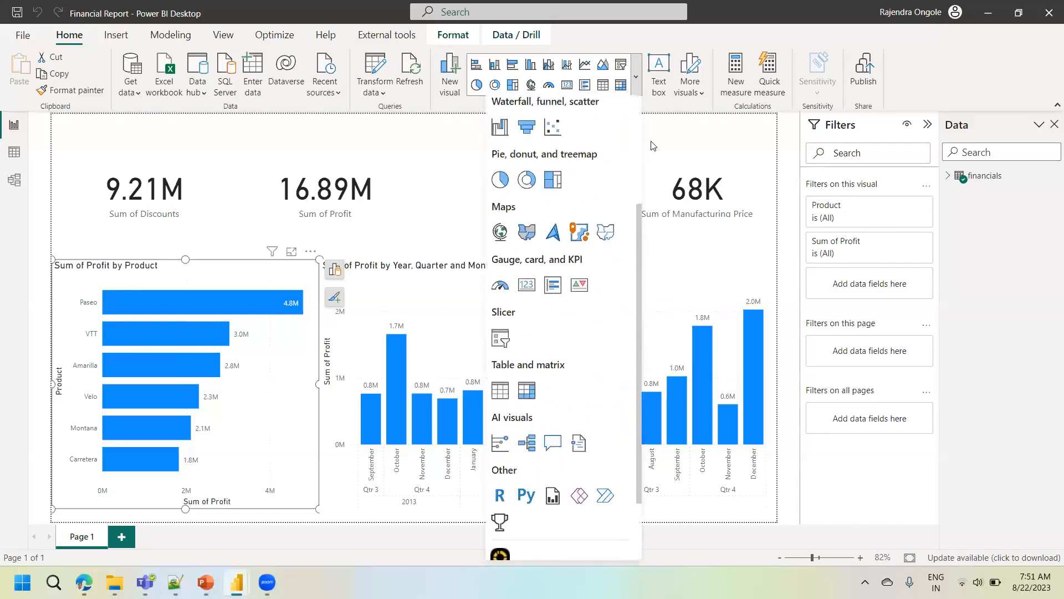
pyautogui.scroll(3, 652, 146)
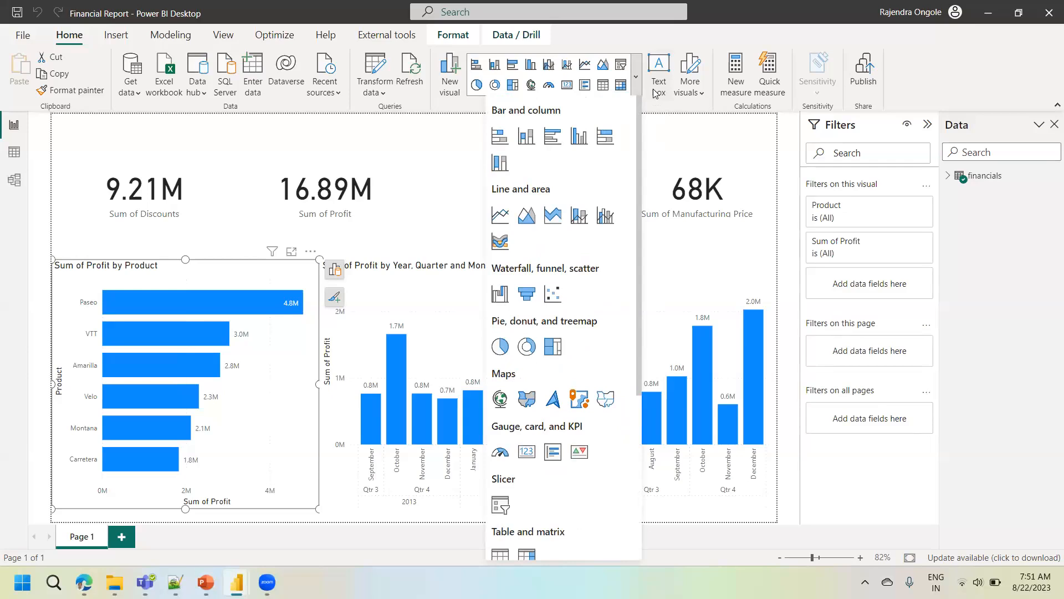
# - Add a new report page and insert an empty clustered bar chart on it
pyautogui.click(127, 541)
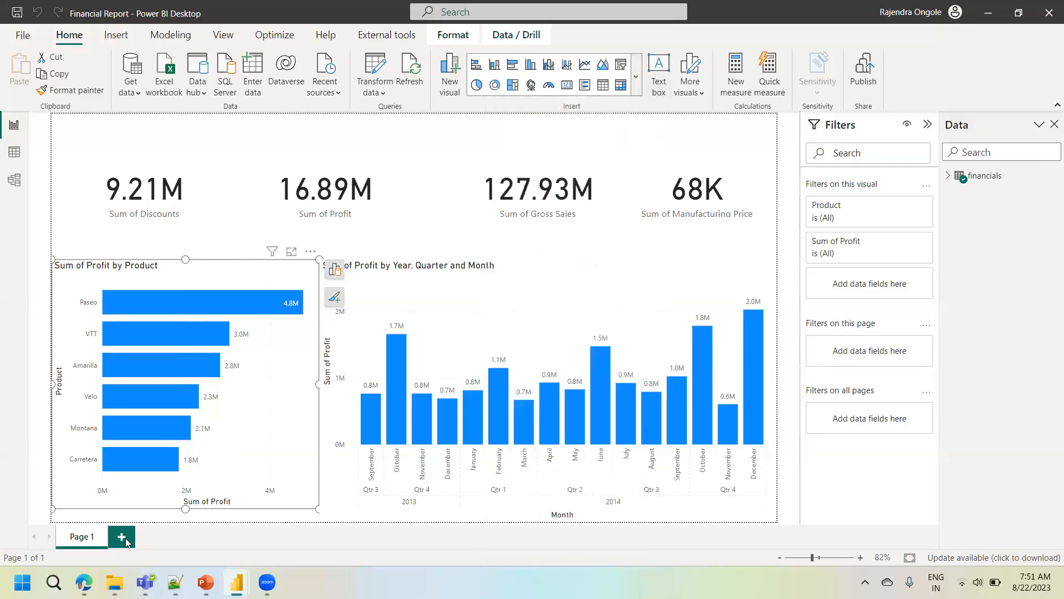
pyautogui.click(127, 541)
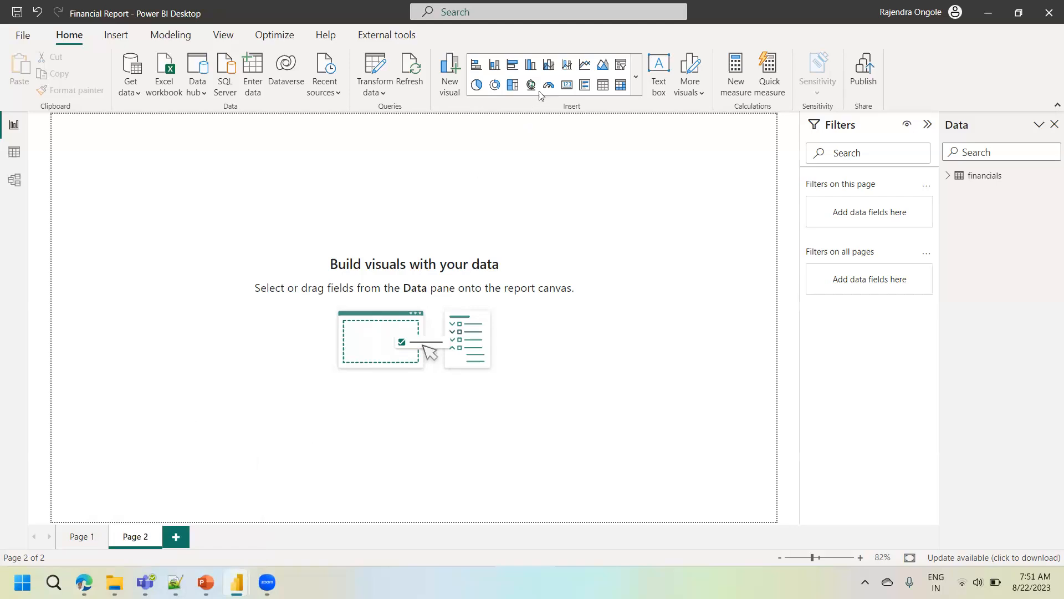
pyautogui.click(509, 69)
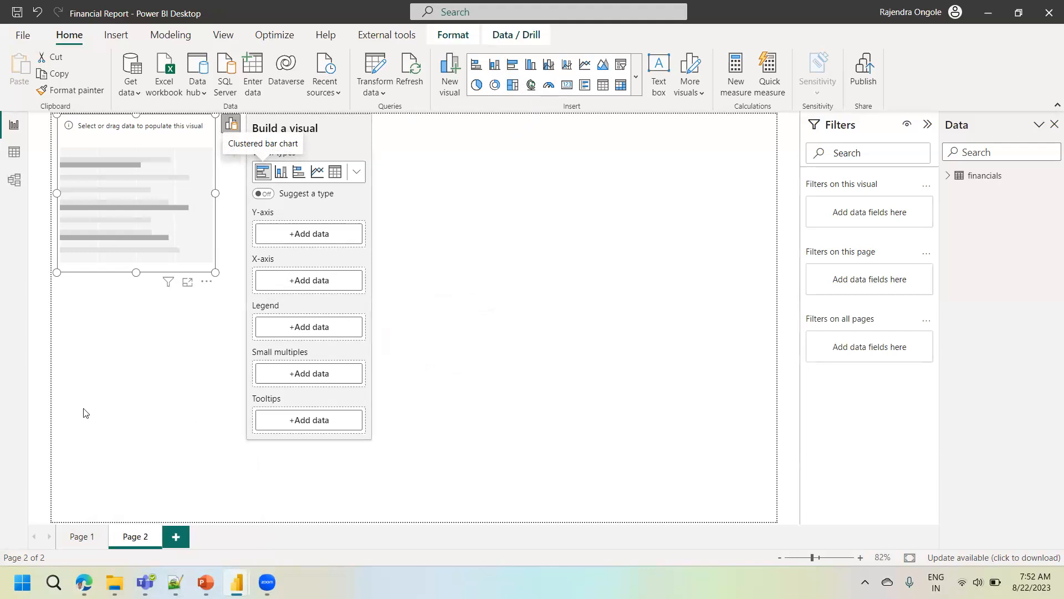
# - Return to Page 1 and check the Save As options for the Power BI file, closing the dialog without saving
pyautogui.click(81, 536)
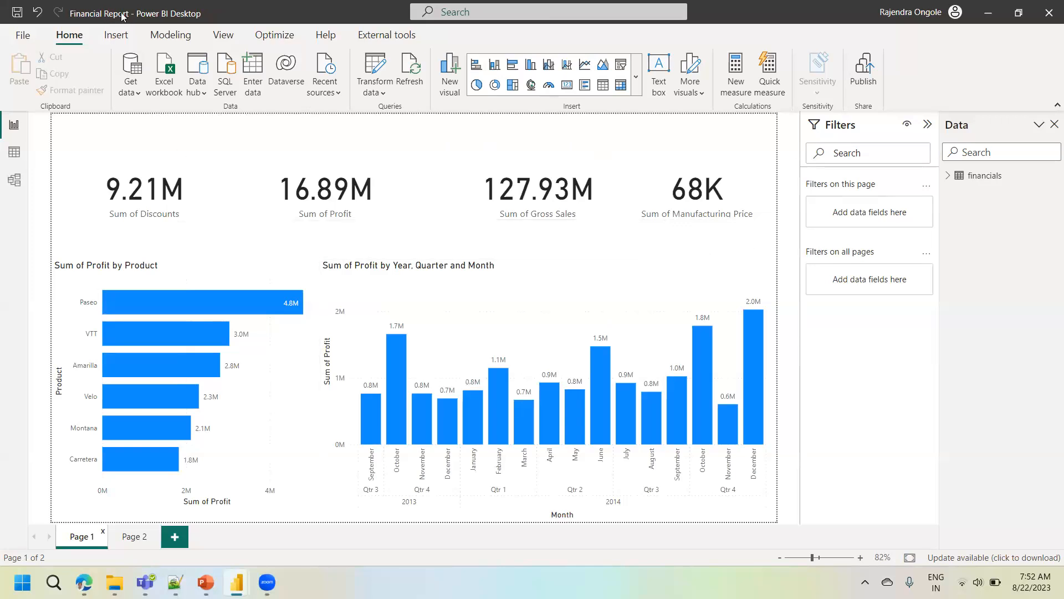
pyautogui.click(23, 36)
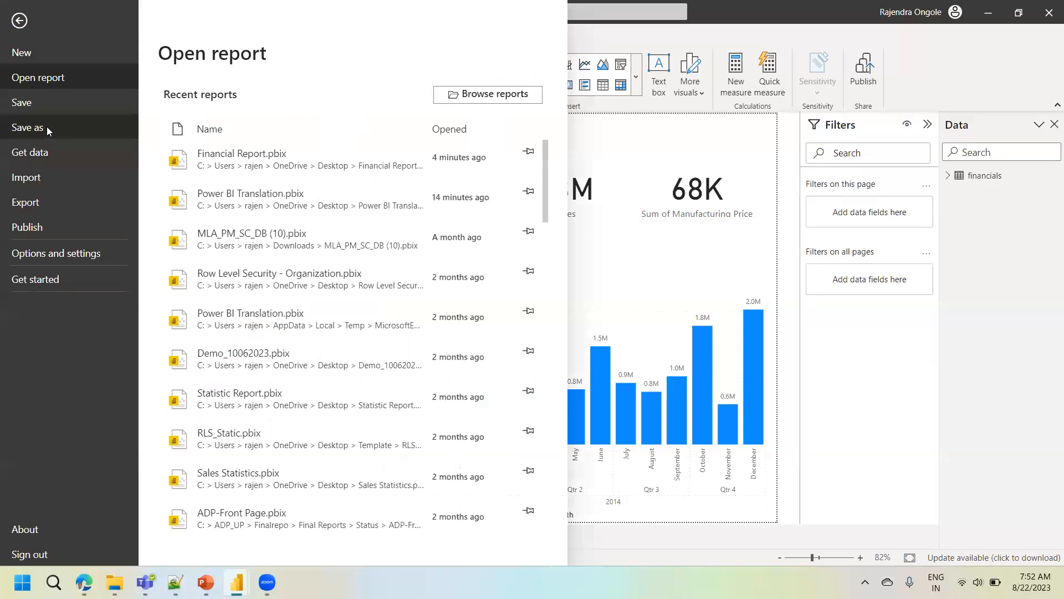
pyautogui.click(48, 130)
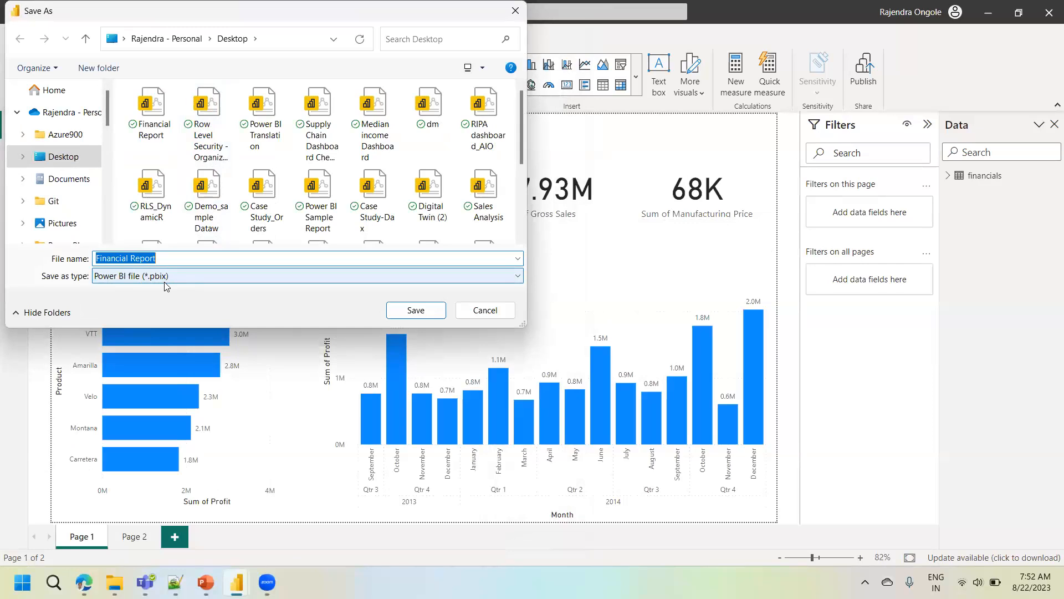
pyautogui.click(487, 308)
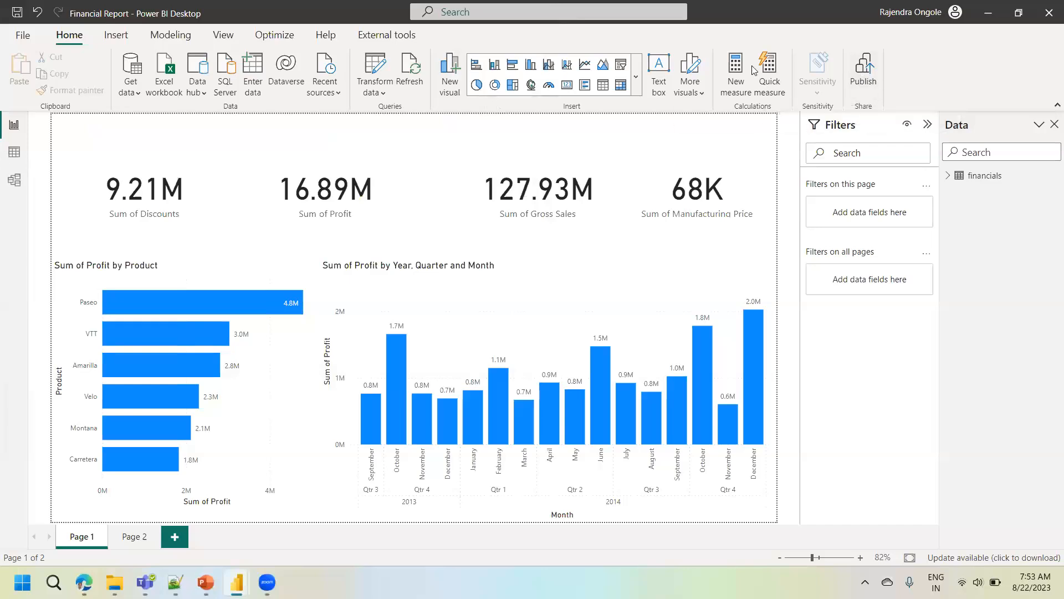
# - Start publishing the report to the Power BI service and bring up the choice of destination workspaces
pyautogui.click(872, 84)
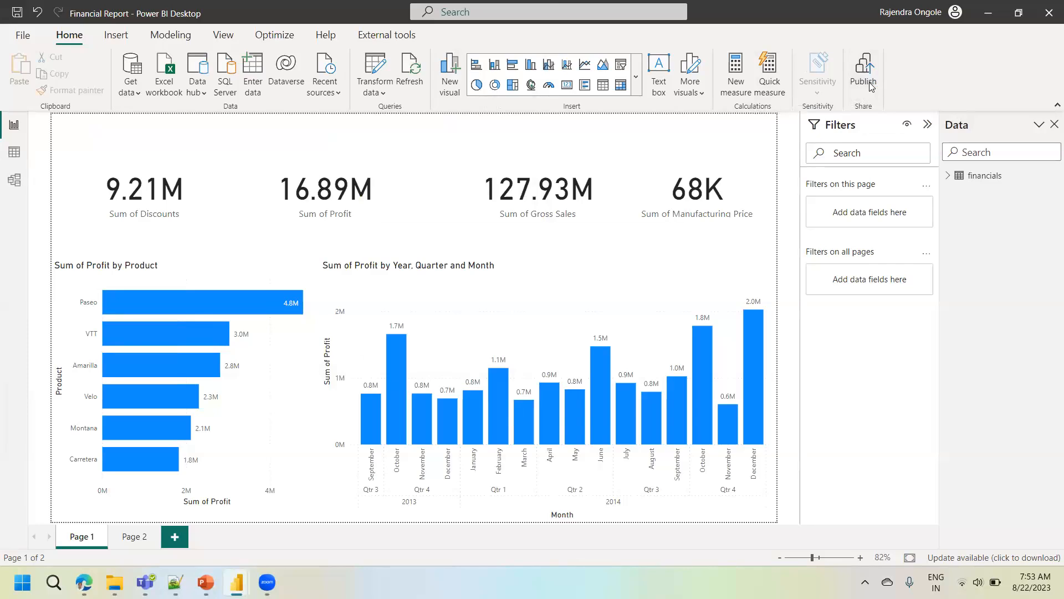
pyautogui.click(608, 312)
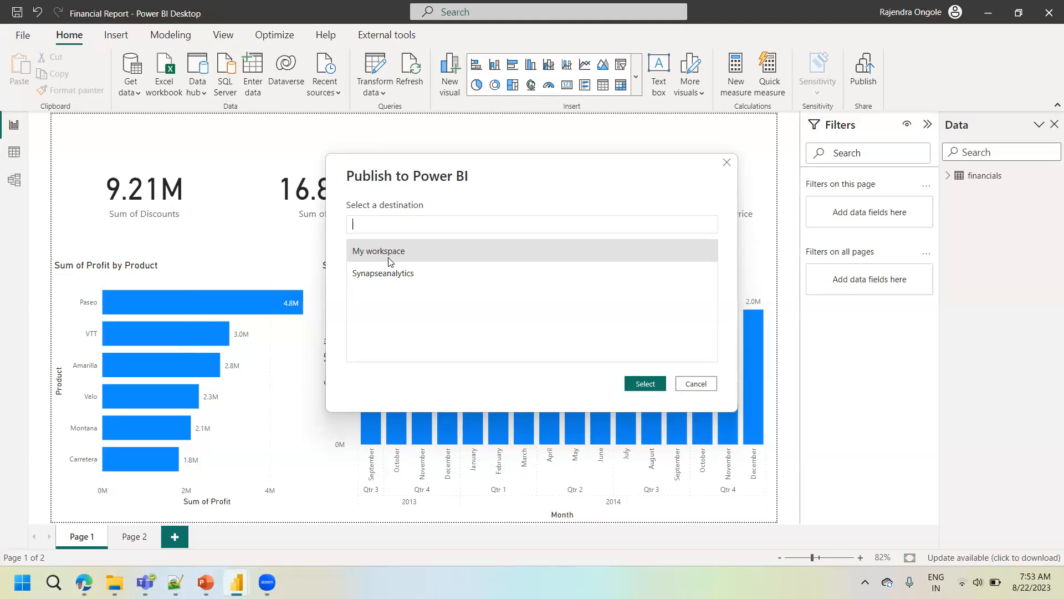
# - Switch to the browser window showing Financial Report in the Power BI service and open My workspace
pyautogui.moveTo(84, 582)
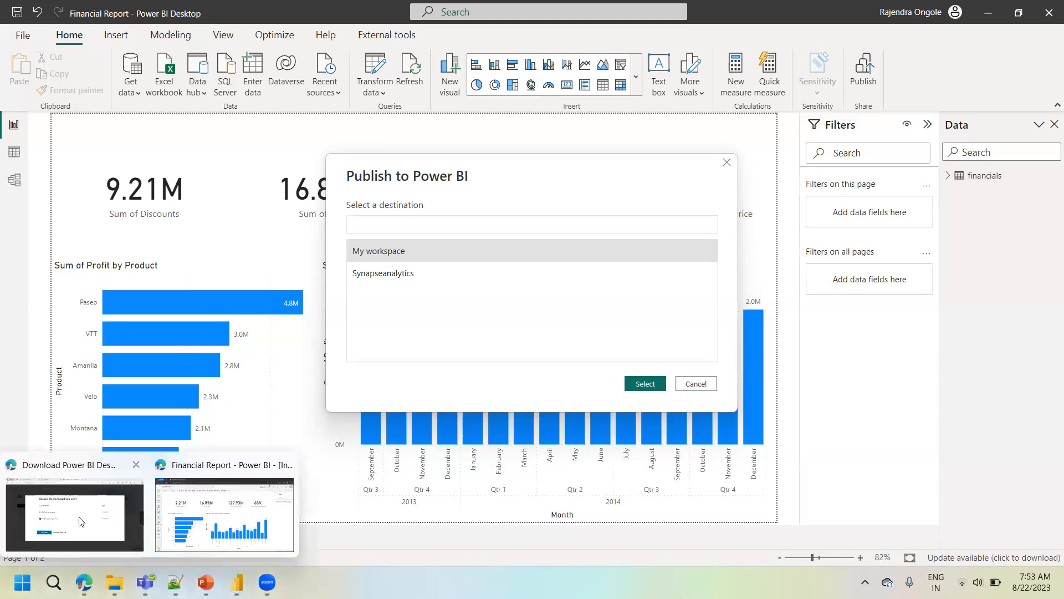
pyautogui.click(82, 521)
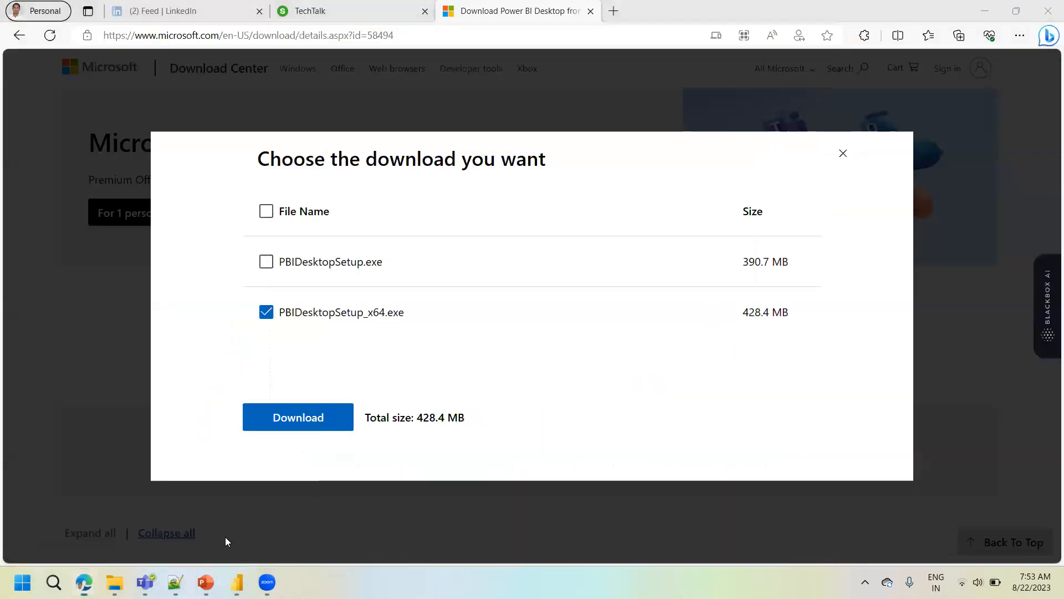
pyautogui.click(225, 537)
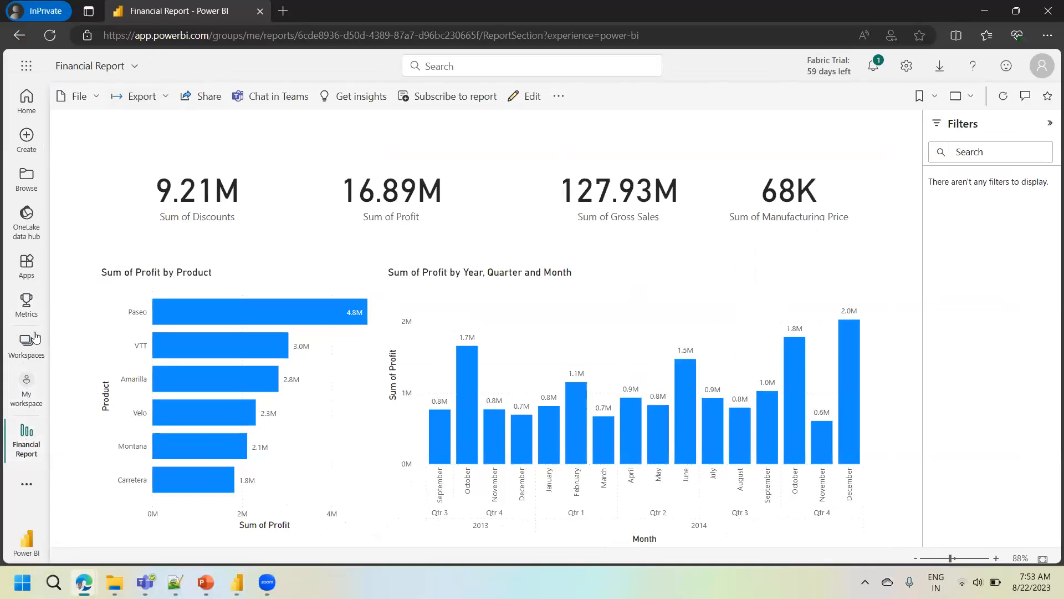
pyautogui.click(40, 382)
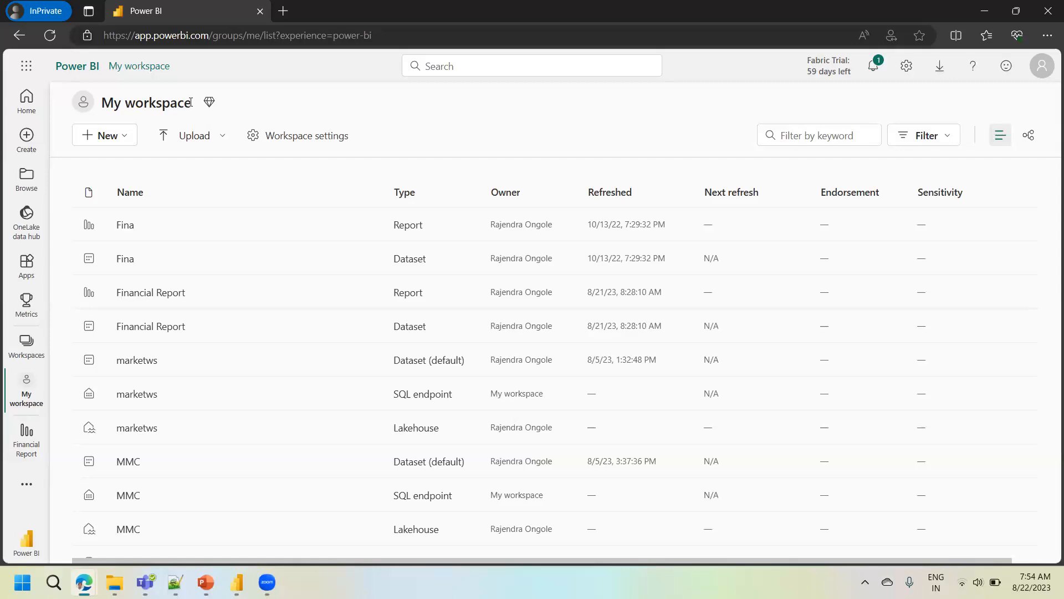
# - Show the Power BI service settings and check the signed-in account's license type and trial status
pyautogui.click(904, 76)
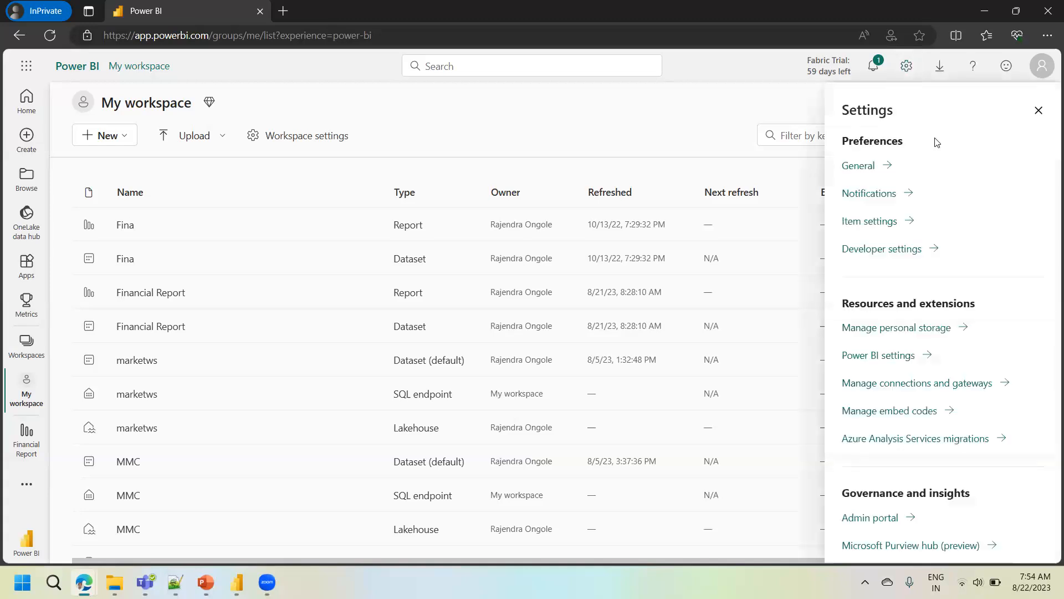
pyautogui.click(1045, 71)
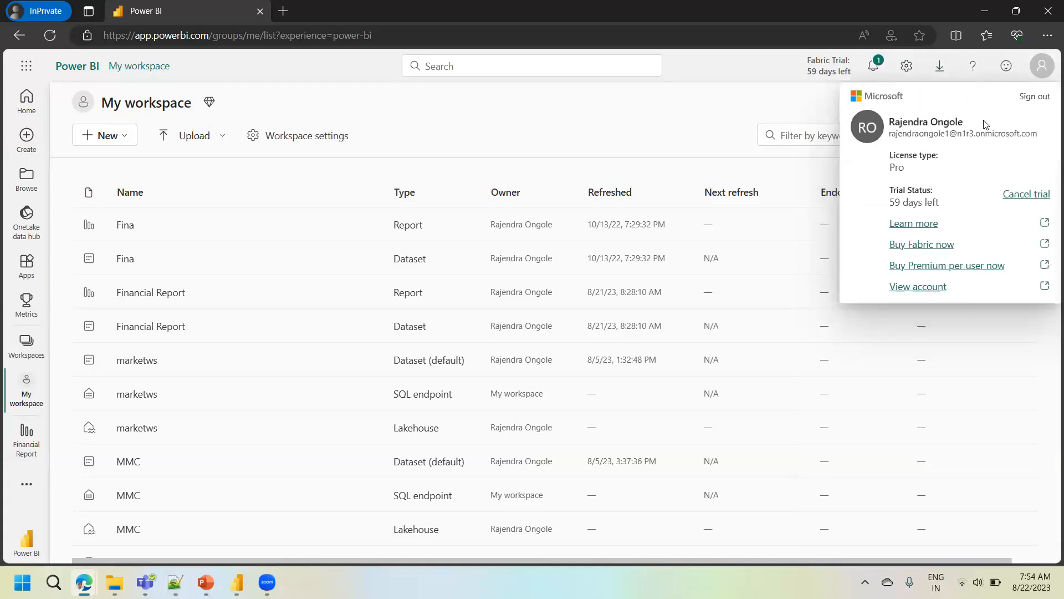
# - Open the personal storage management page from the settings and review the storage limit, owned datasets and account license details
pyautogui.click(907, 70)
pyautogui.click(907, 69)
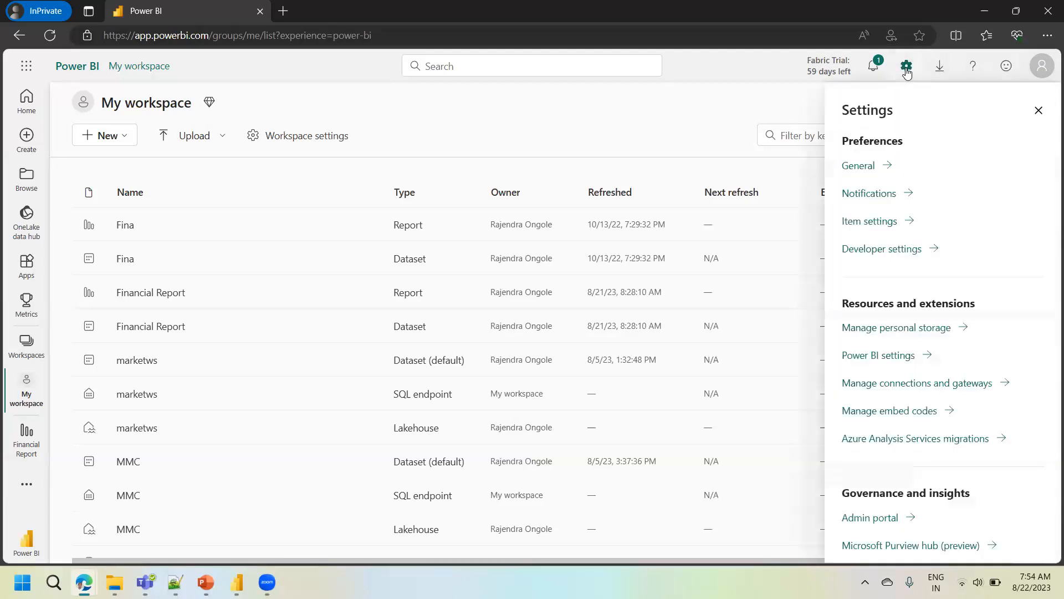
pyautogui.click(914, 329)
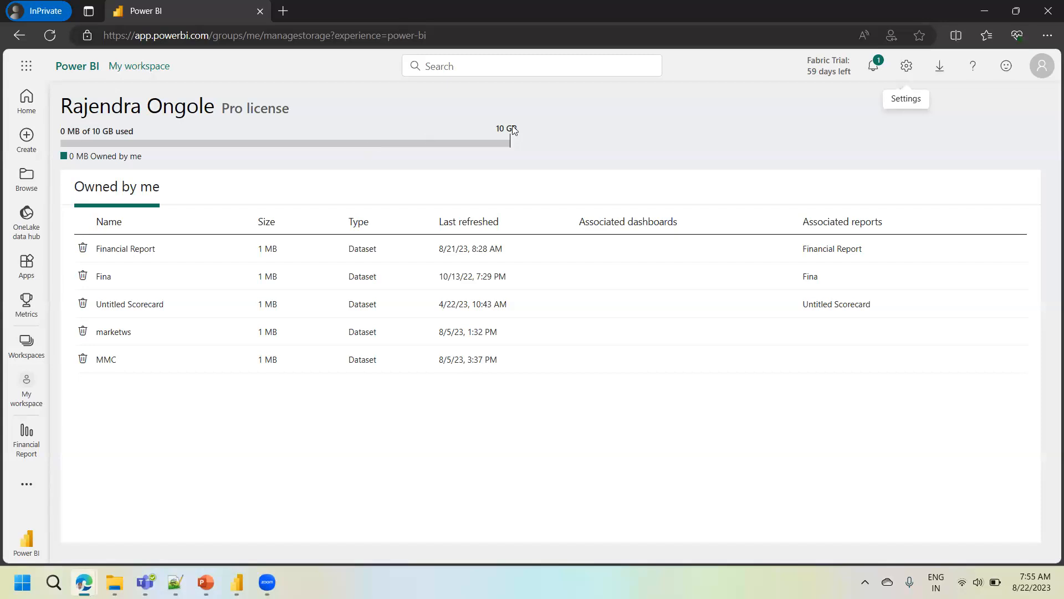
pyautogui.click(1047, 67)
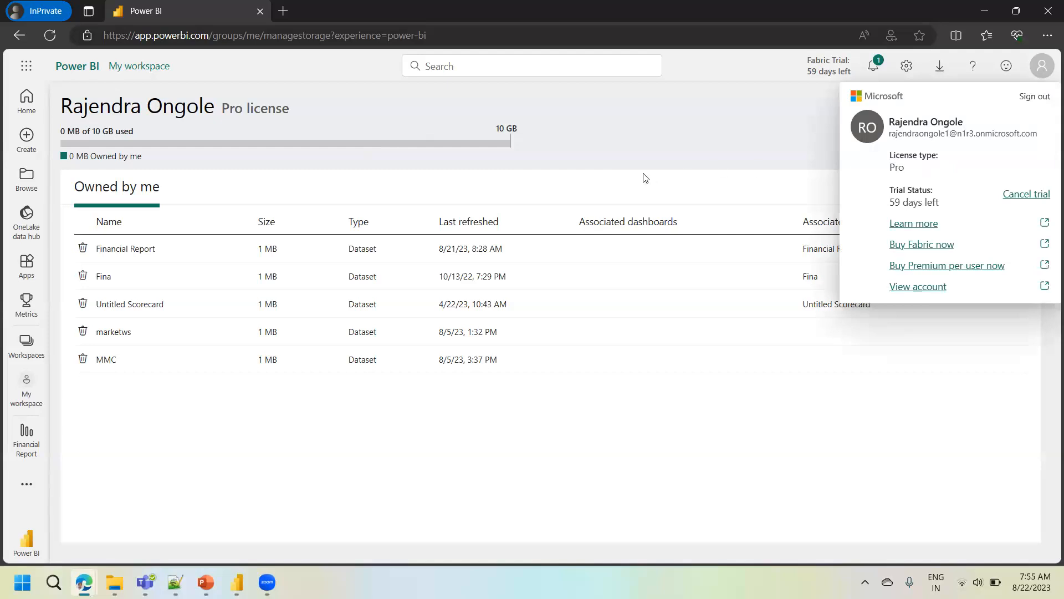
pyautogui.click(607, 173)
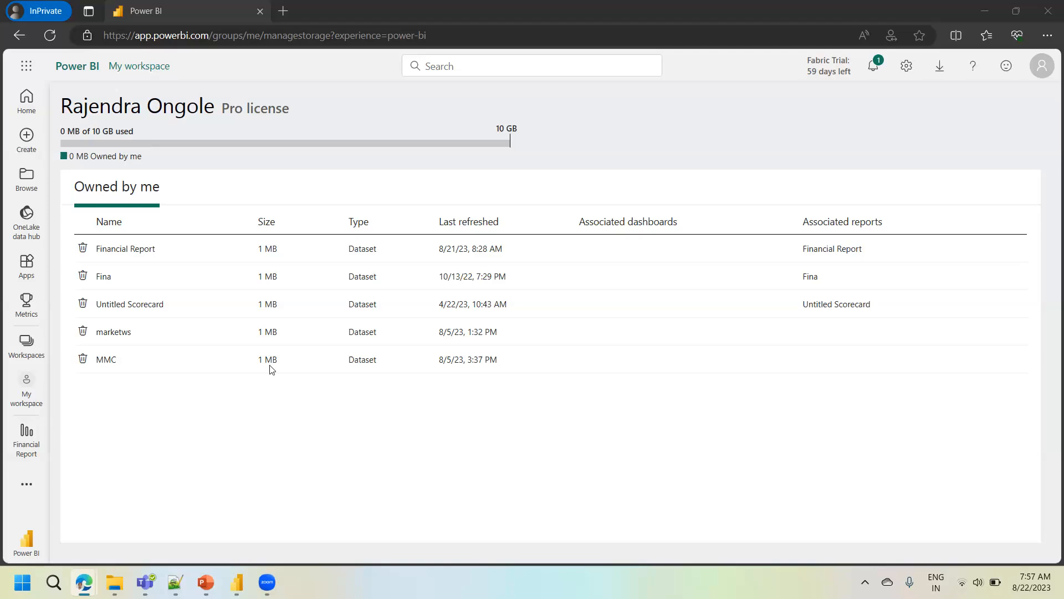
# - Switch to the Demo4 presentation in PowerPoint and start the slide show from the "Why Power BI?" slide
pyautogui.click(206, 582)
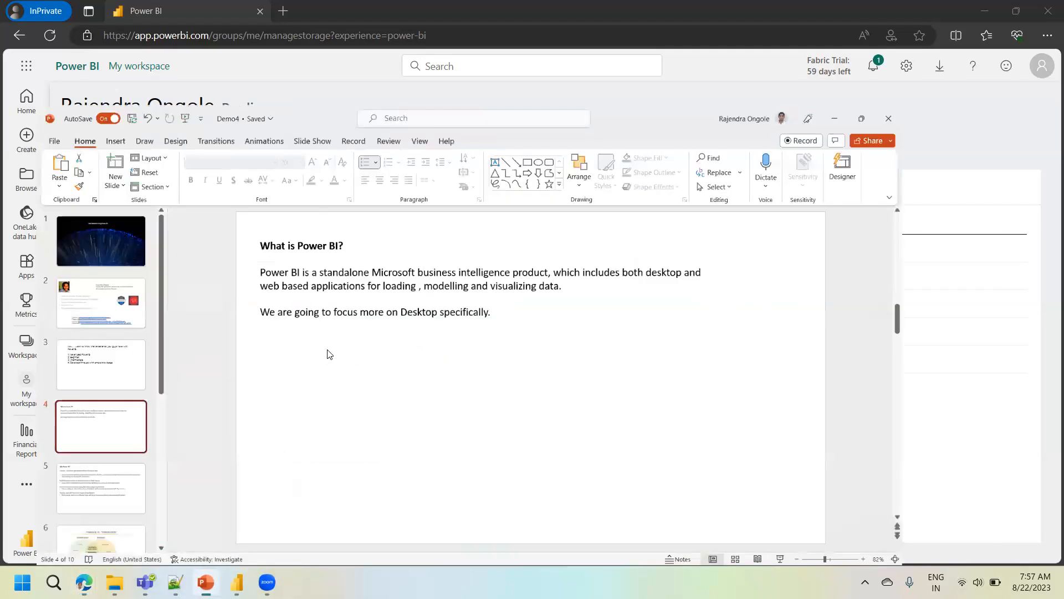
pyautogui.click(55, 383)
pyautogui.press('Down')
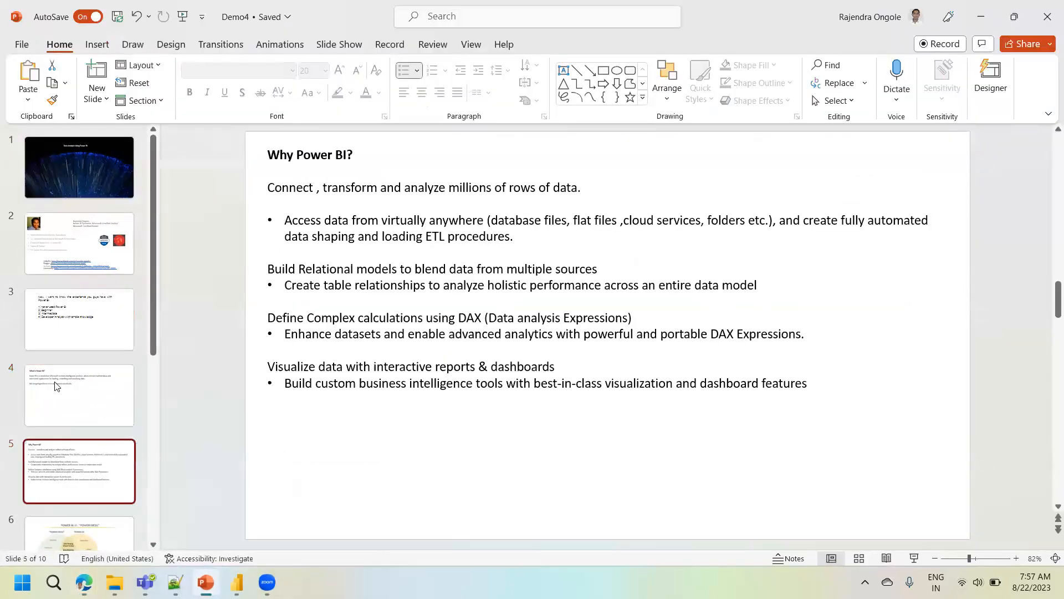
pyautogui.click(912, 560)
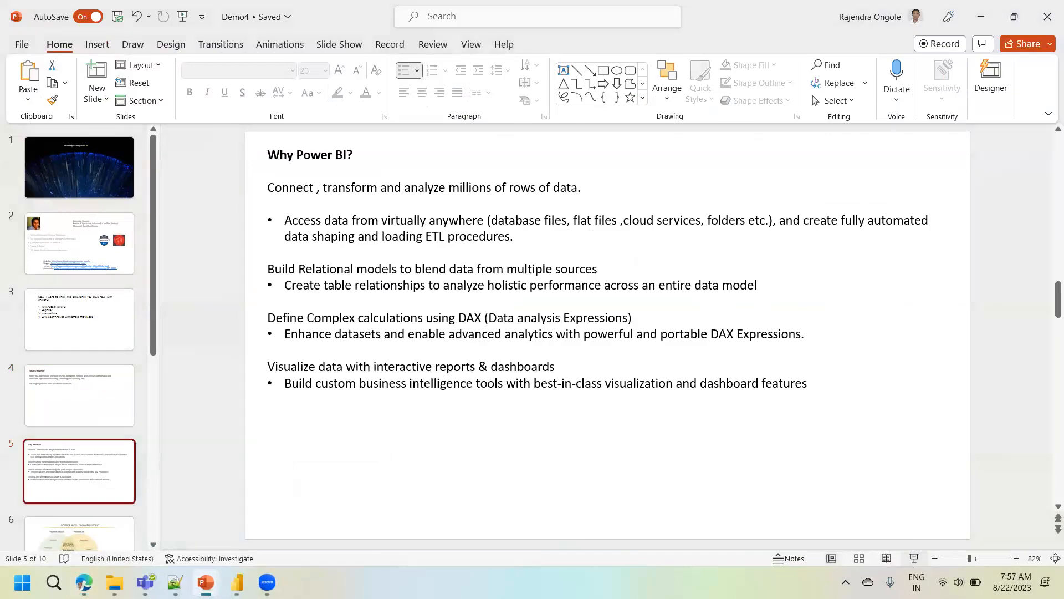
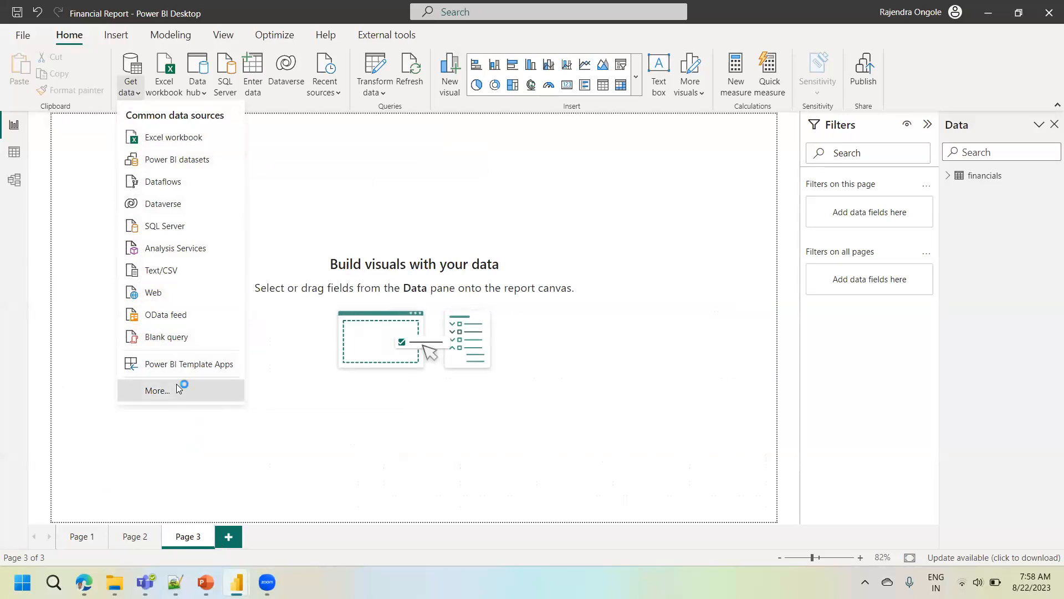
# - Browse the full list of data sources, search it for blob, and show the Azure Blob Storage connection dialog without connecting
pyautogui.click(157, 390)
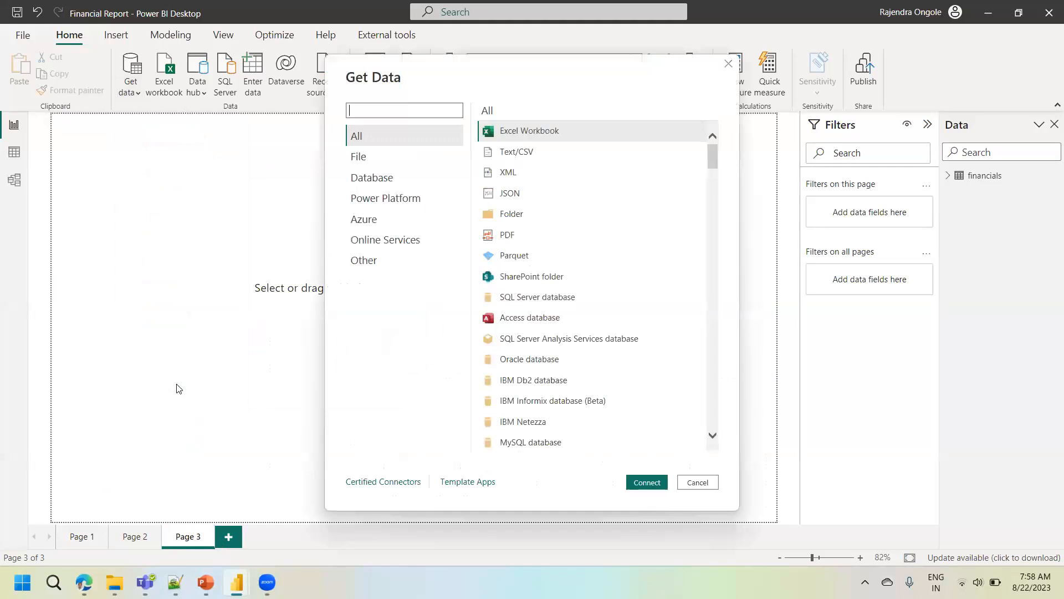
pyautogui.moveTo(712, 153); pyautogui.dragTo(717, 72)
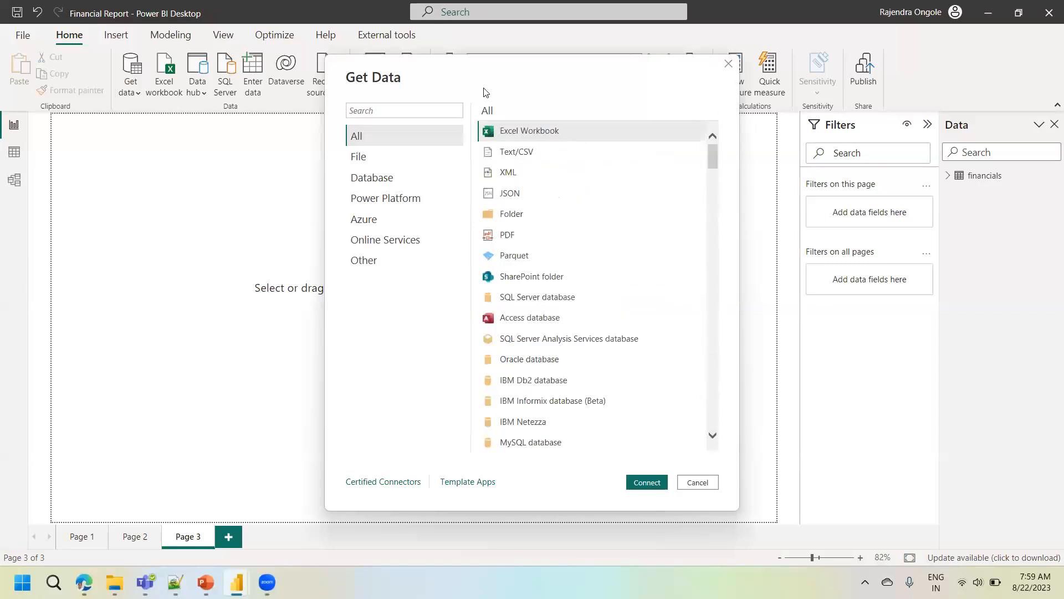
pyautogui.click(400, 111)
pyautogui.write('blob')
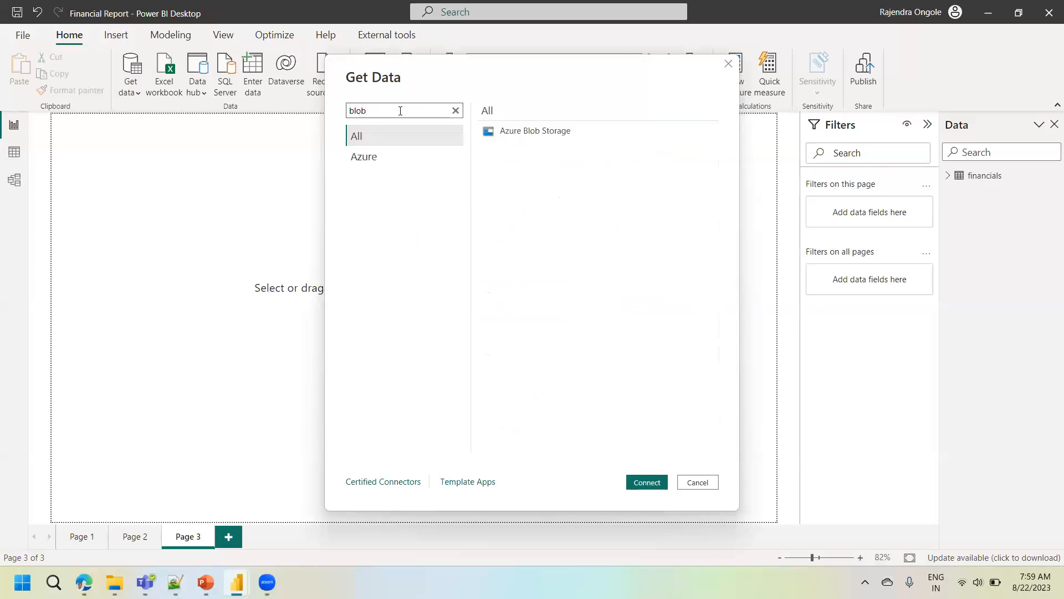
pyautogui.click(564, 133)
pyautogui.click(638, 482)
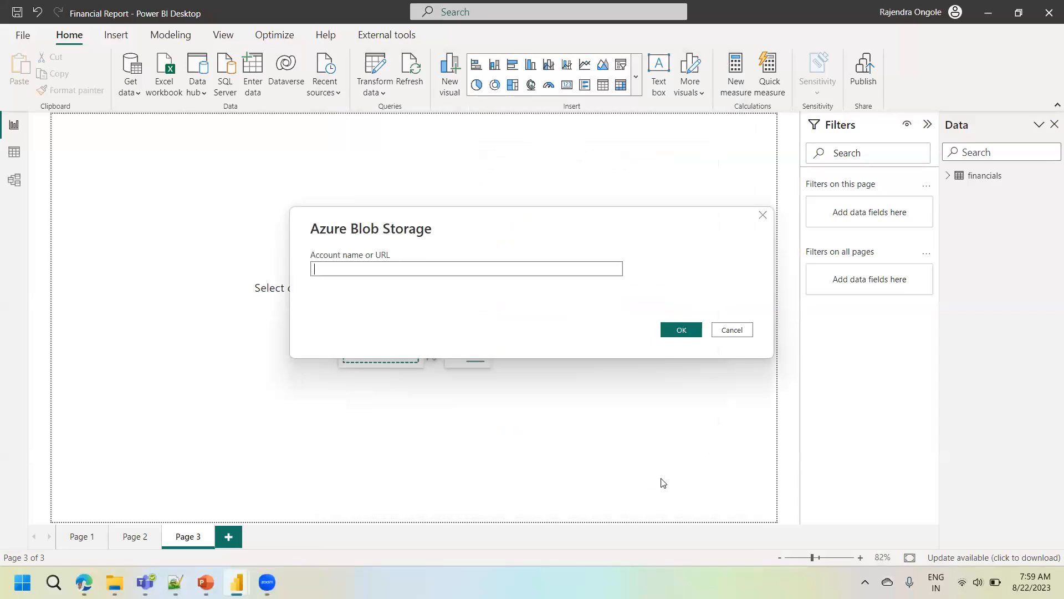
pyautogui.click(728, 331)
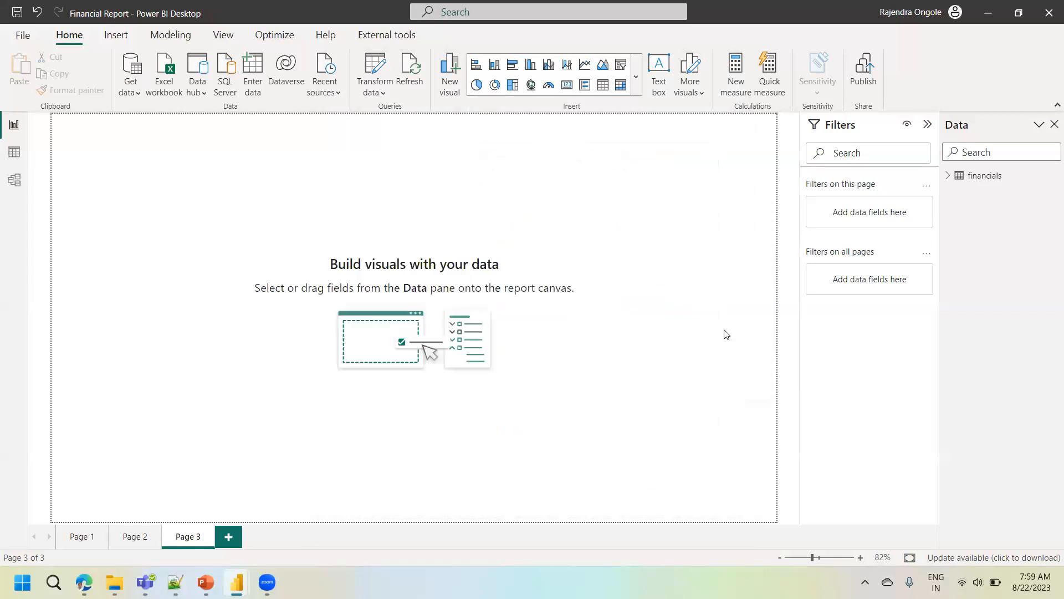
# - Start a SQL Server database connection and open Microsoft SQL Server Management Studio 18 to get the server name
pyautogui.click(133, 98)
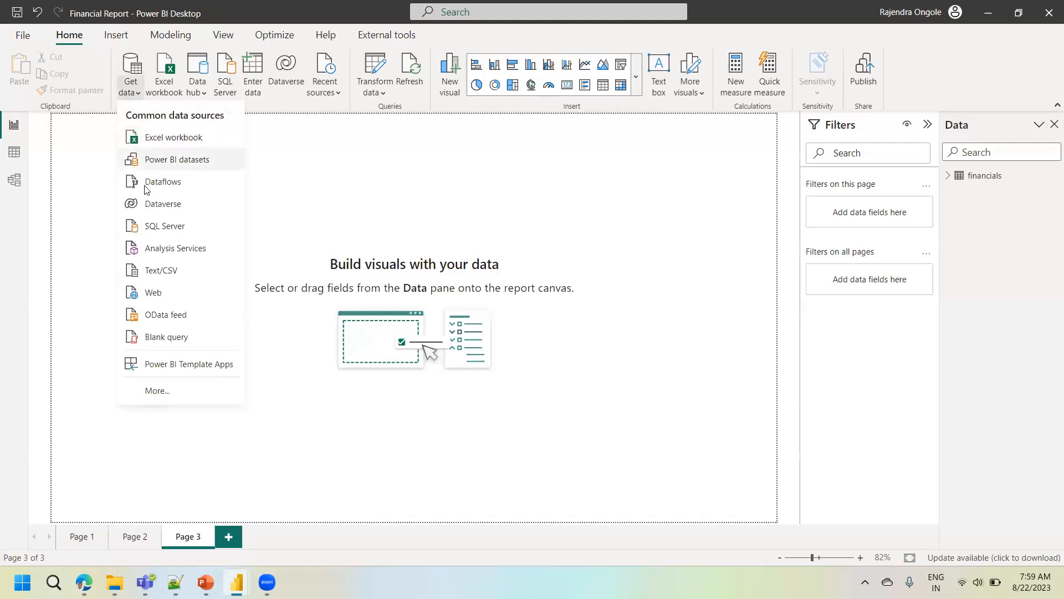
pyautogui.click(151, 225)
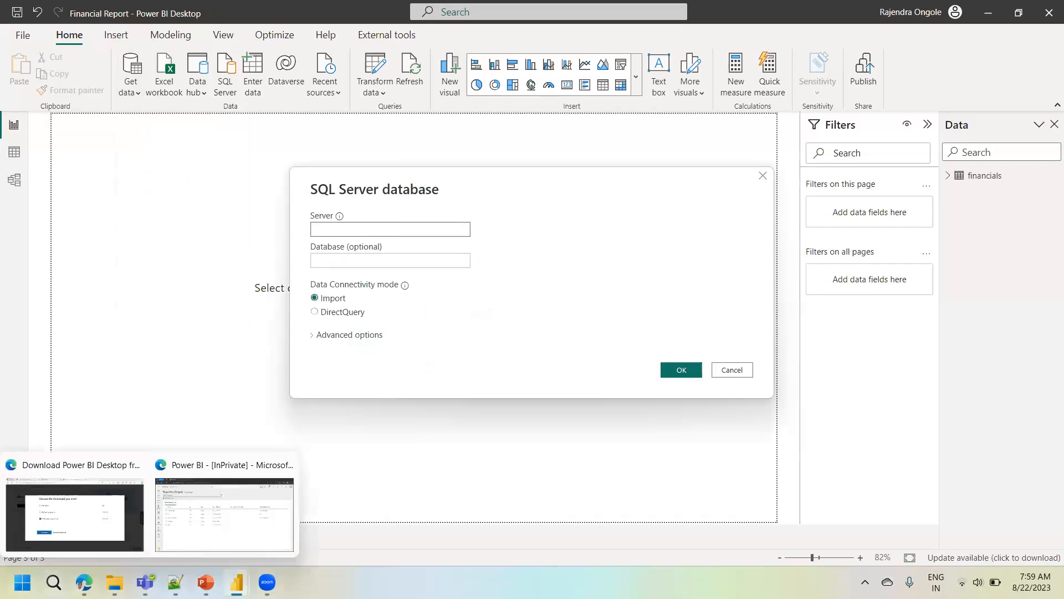
pyautogui.click(53, 582)
pyautogui.write('ssms')
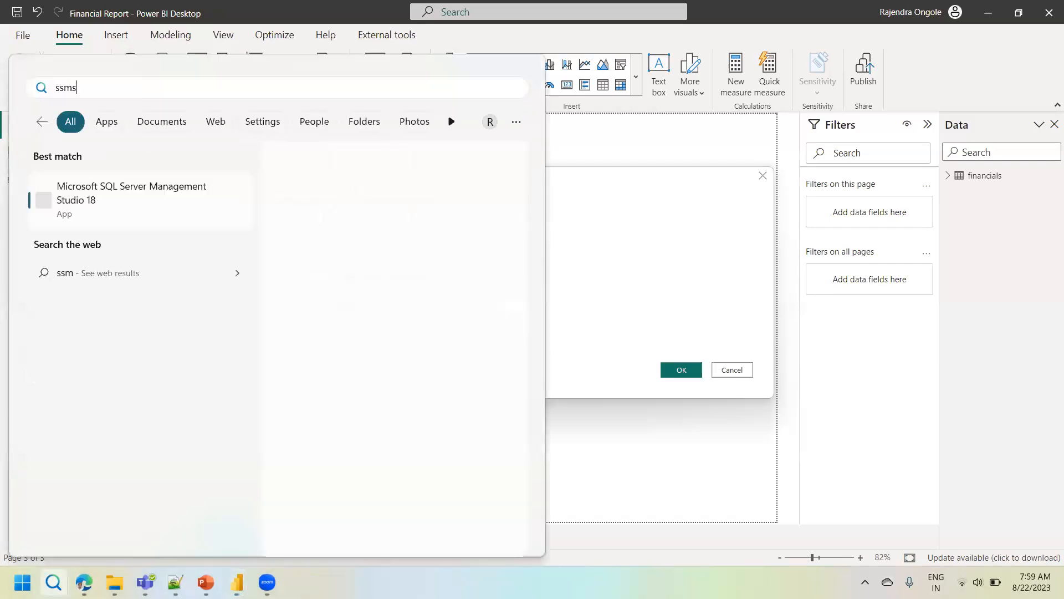
pyautogui.click(114, 209)
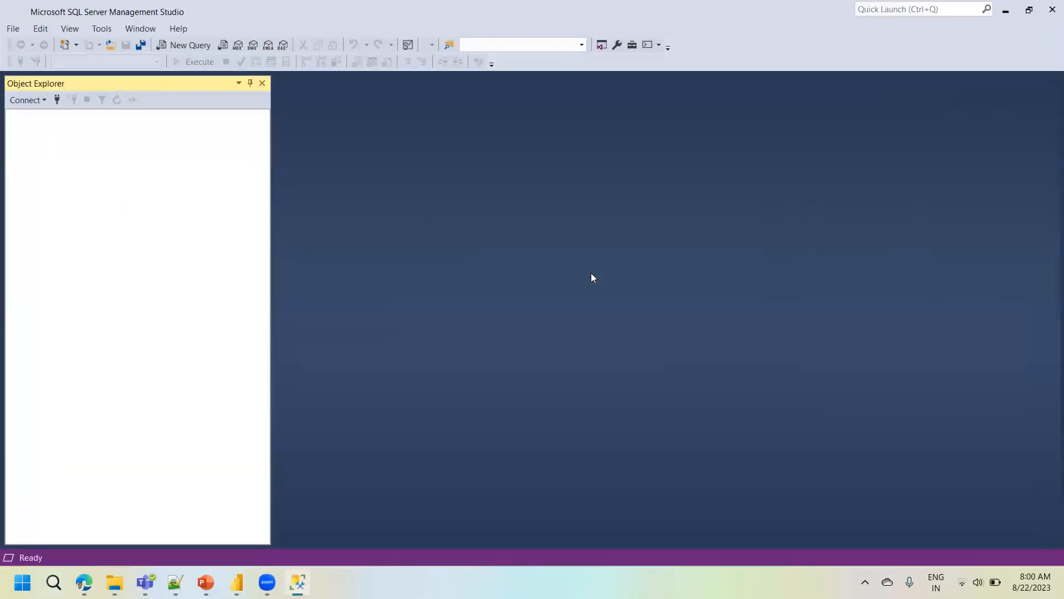
pyautogui.hotkey('alt', 'Tab')
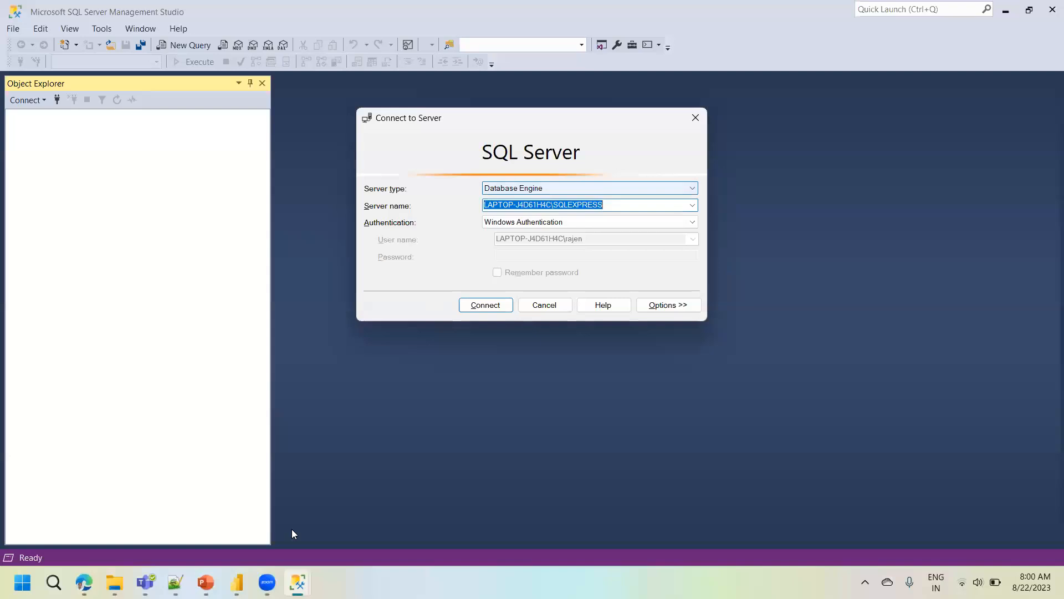
# - Switch back to Financial Report in Power BI Desktop and connect to server LAPTOP-J4D61H4C\SQLEXPRESS in Import mode
pyautogui.moveTo(237, 582)
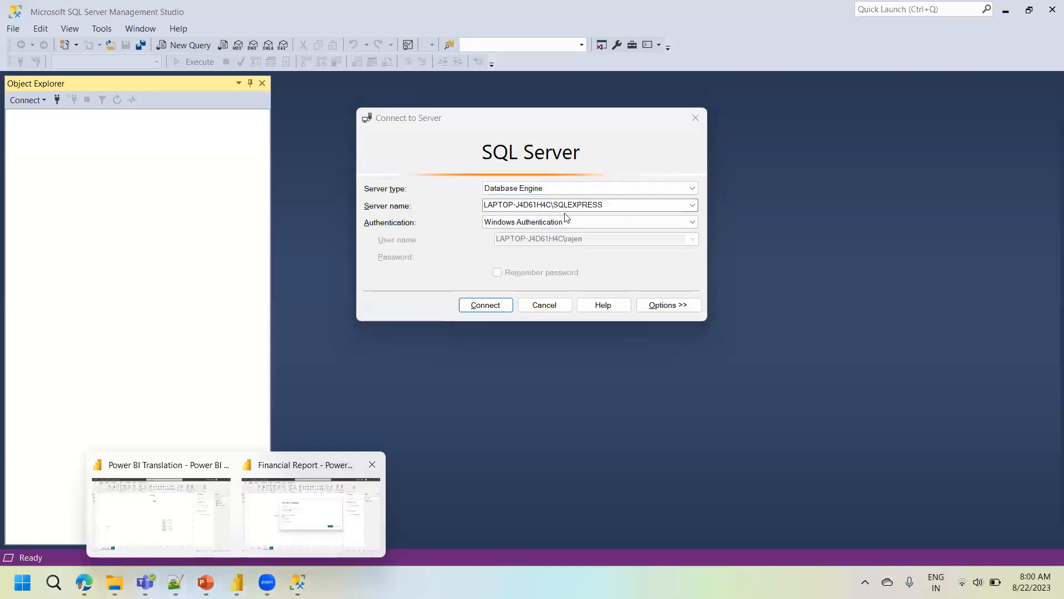
pyautogui.click(298, 521)
pyautogui.click(398, 231)
pyautogui.write('LAPTOP-J4D61H4C\\SQLEXPRESS')
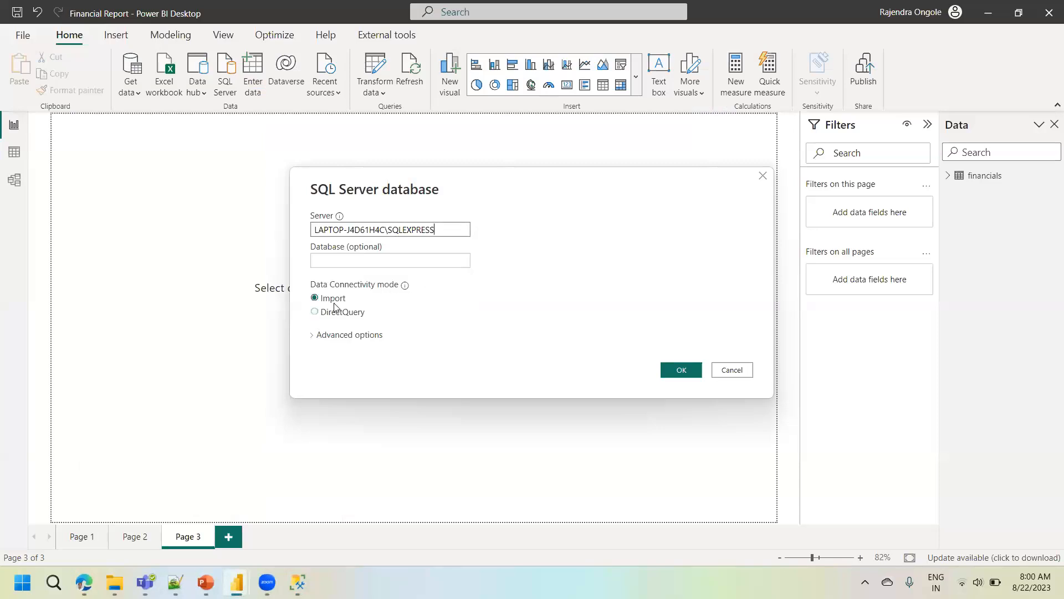
pyautogui.click(675, 370)
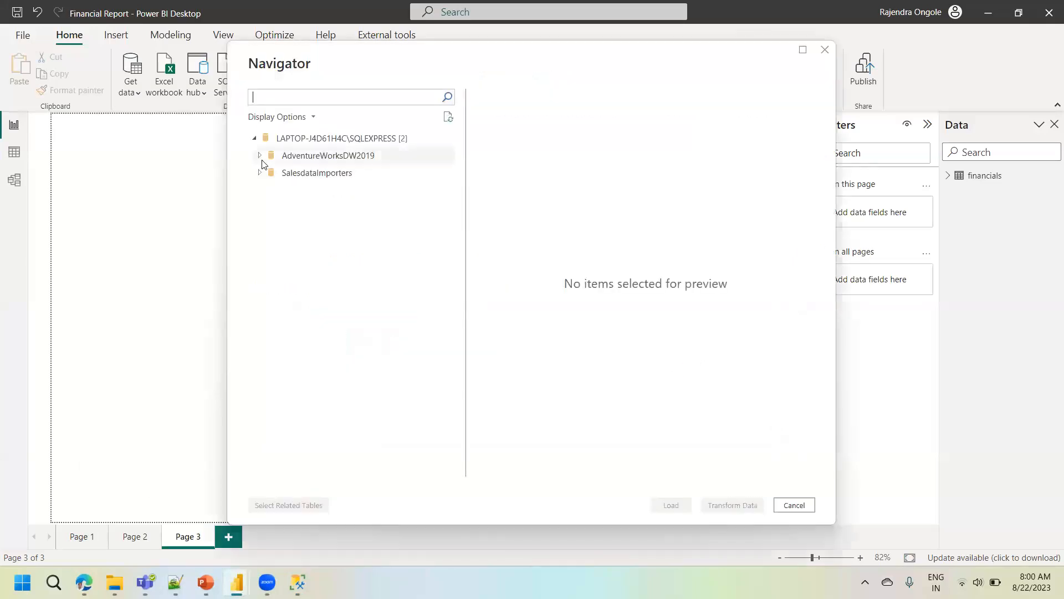
# - Load DimDate, DimEmployee, DimProduct, DimProductCategory and DimProductSubcategory from the AdventureWorksDW2019 database into the report
pyautogui.click(261, 159)
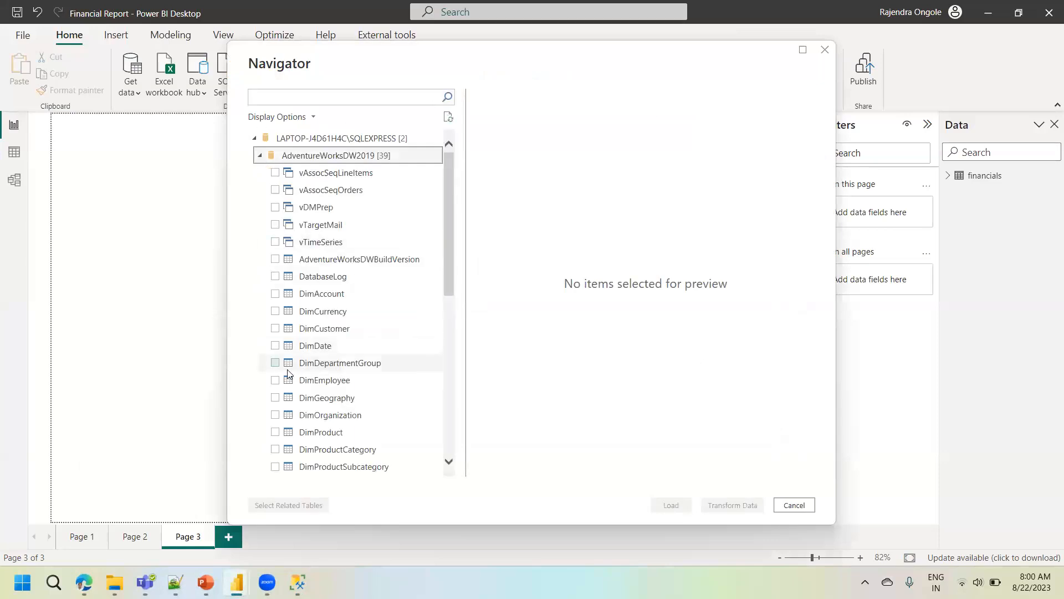
pyautogui.click(280, 347)
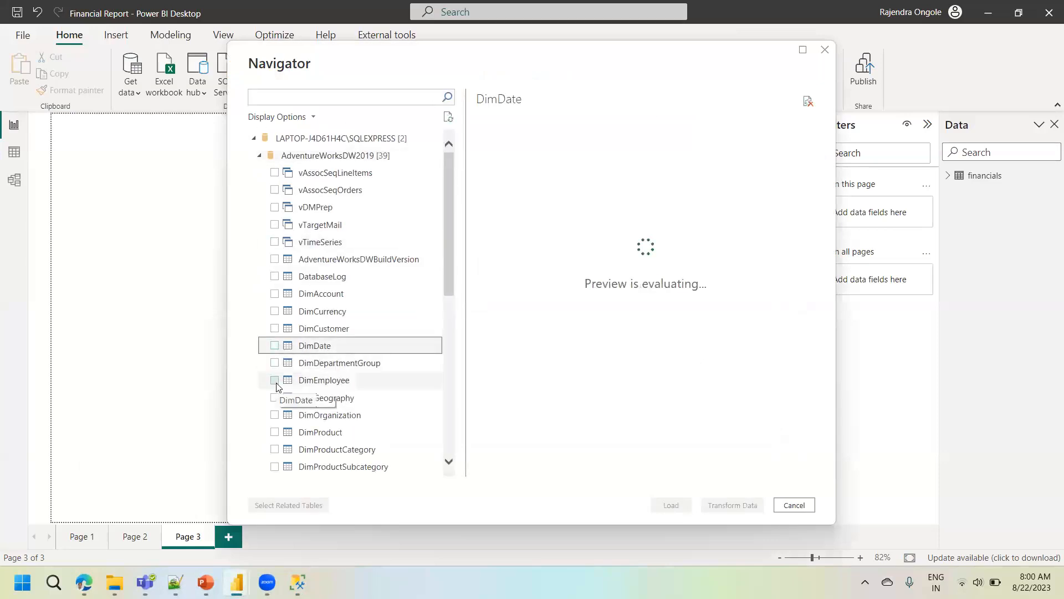
pyautogui.click(275, 382)
pyautogui.click(275, 345)
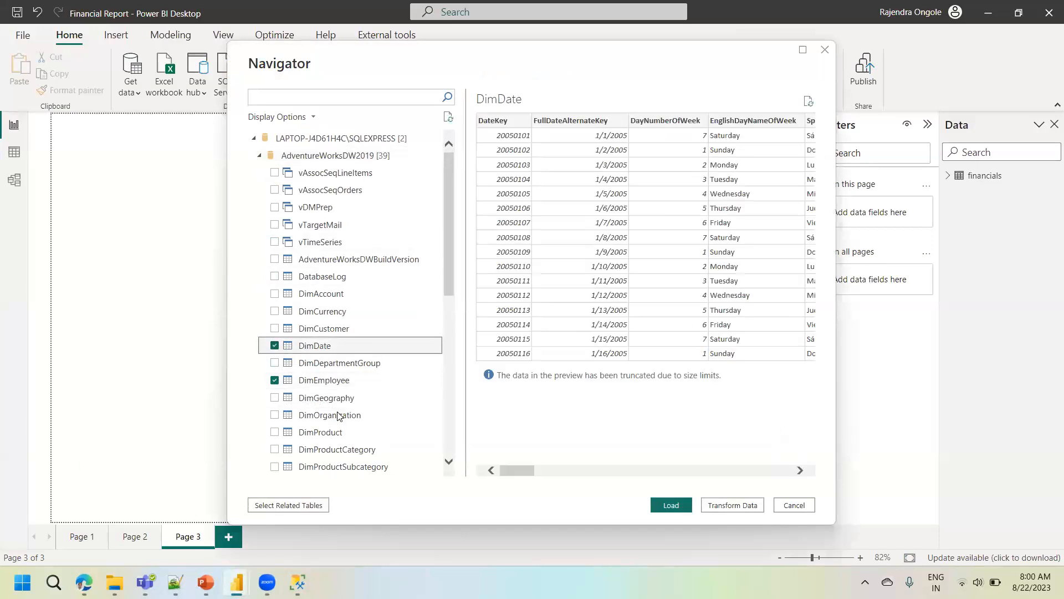
pyautogui.click(275, 432)
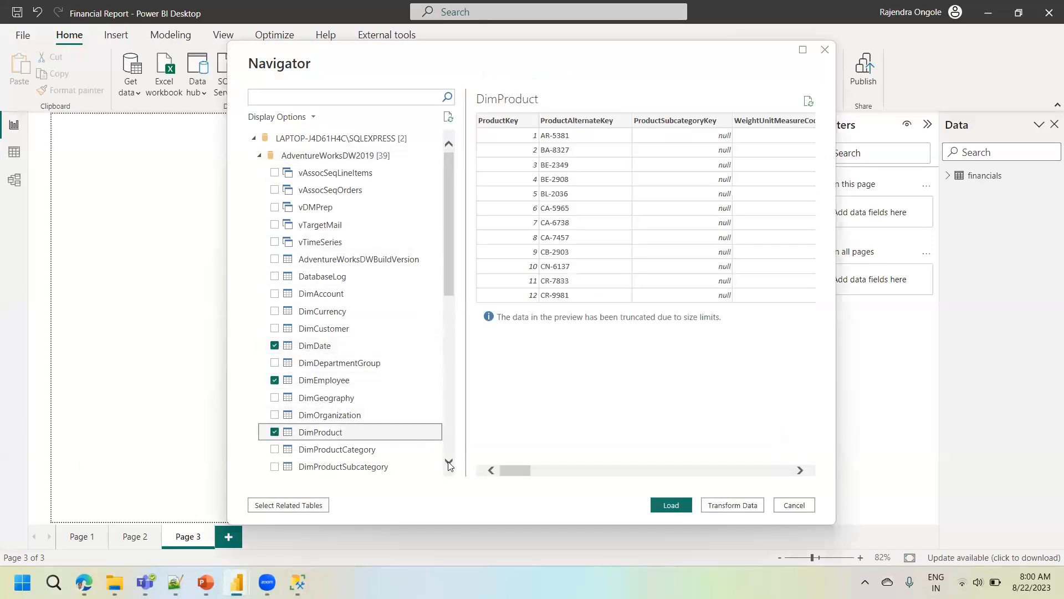
pyautogui.scroll(-2, 449, 465)
pyautogui.click(277, 362)
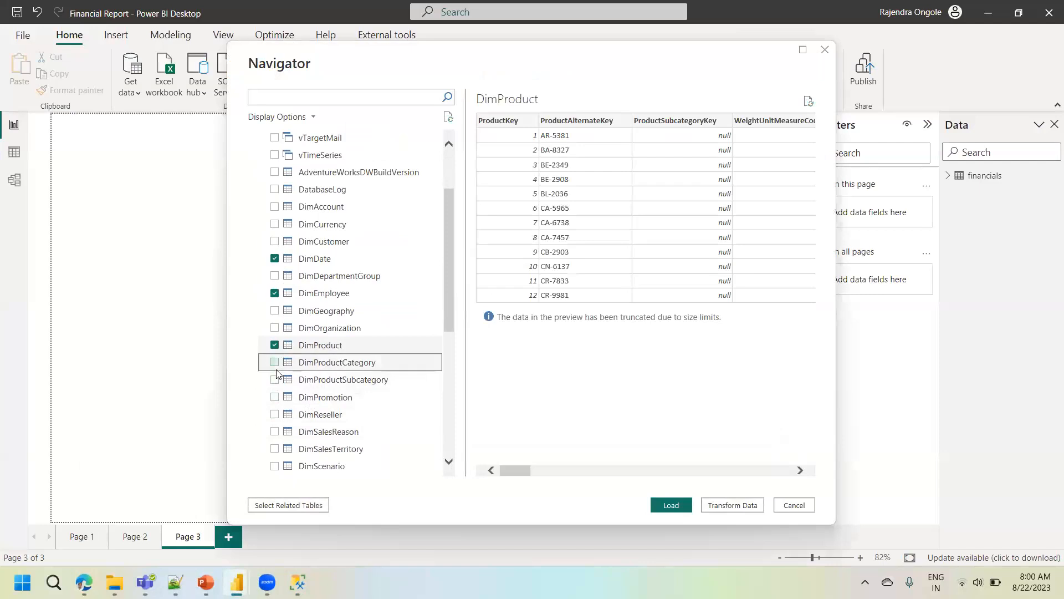
pyautogui.click(275, 362)
pyautogui.click(275, 379)
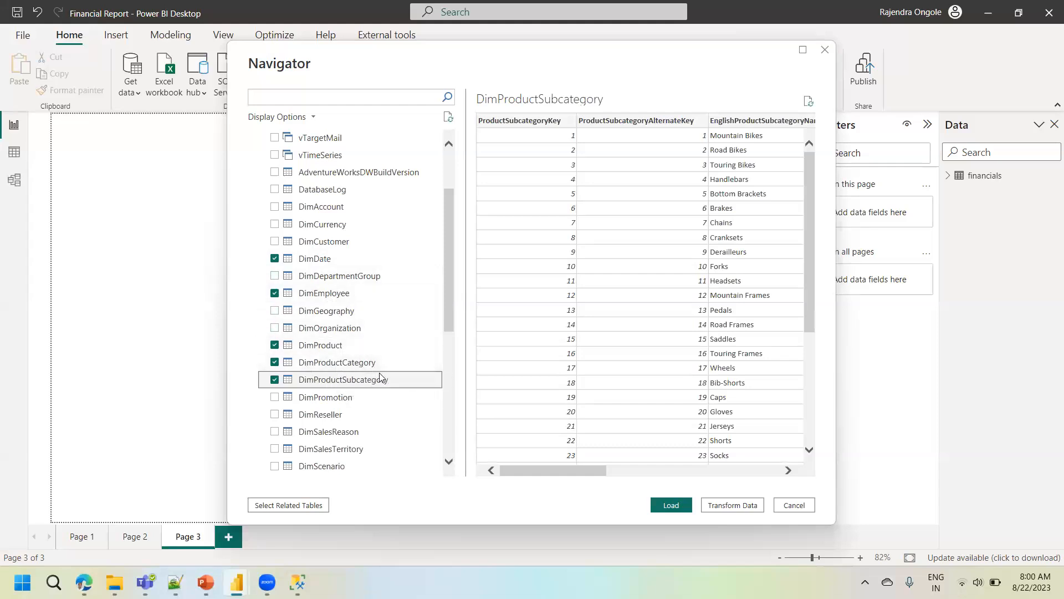
pyautogui.click(671, 506)
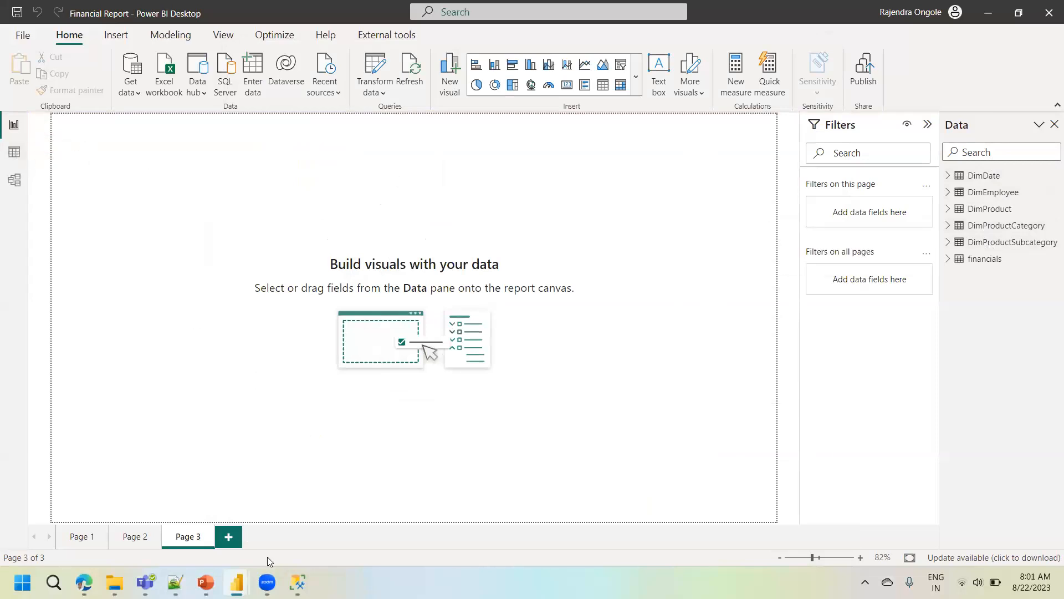
pyautogui.moveTo(297, 582)
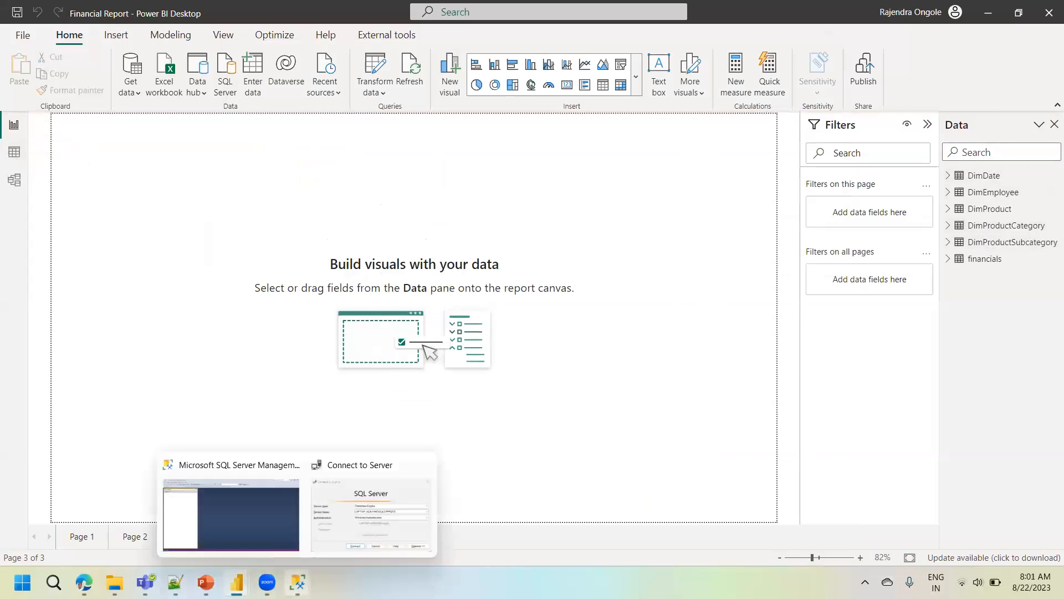
pyautogui.click(371, 520)
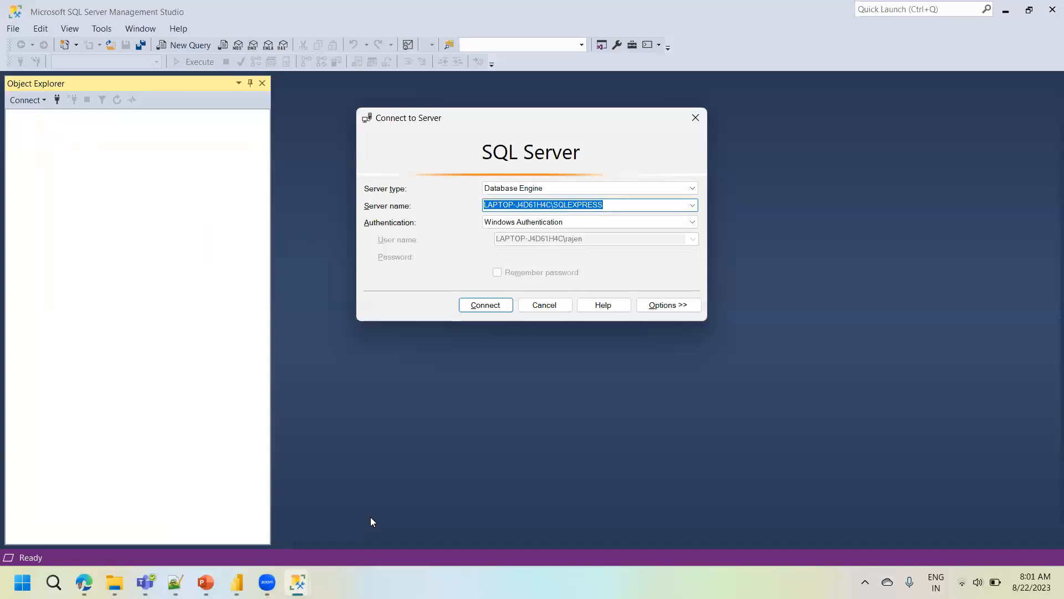
pyautogui.hotkey('alt', 'Tab')
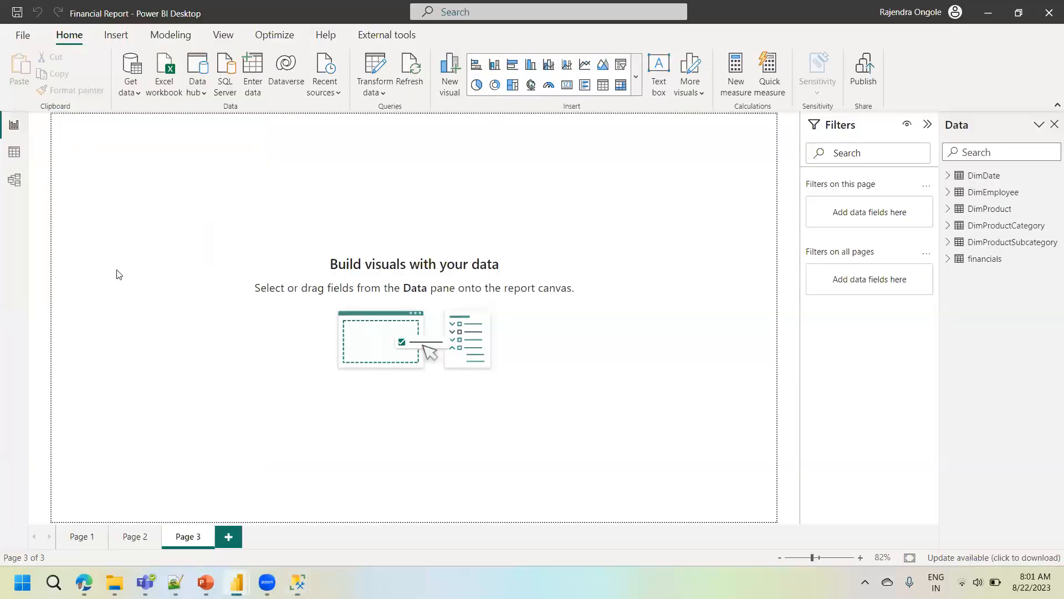
# - Review the rows of the imported DimDate, DimEmployee, DimProduct, DimProductCategory and DimProductSubcategory tables in Data view
pyautogui.click(15, 155)
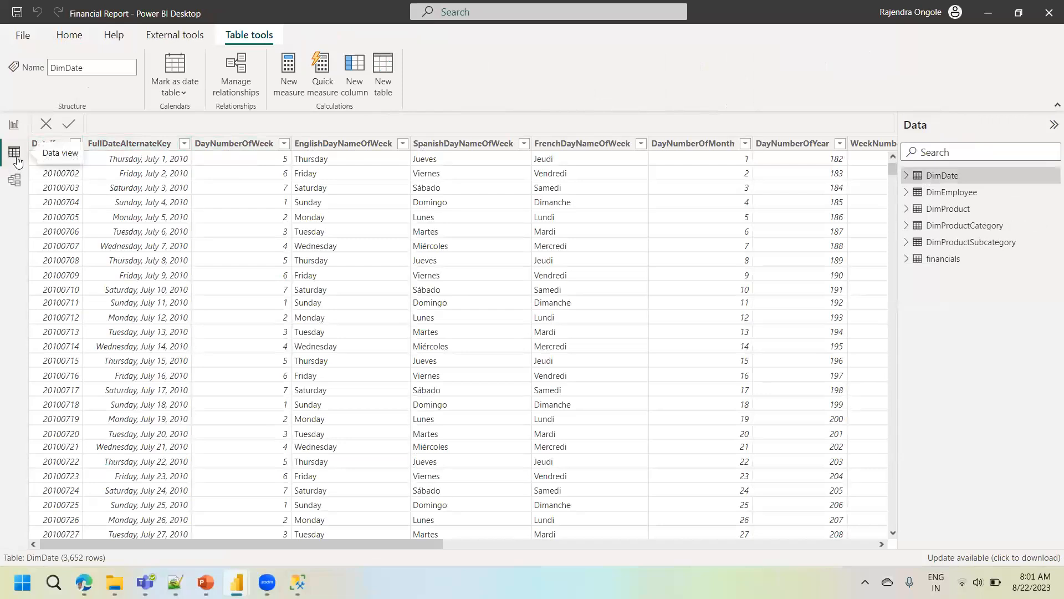
pyautogui.click(945, 194)
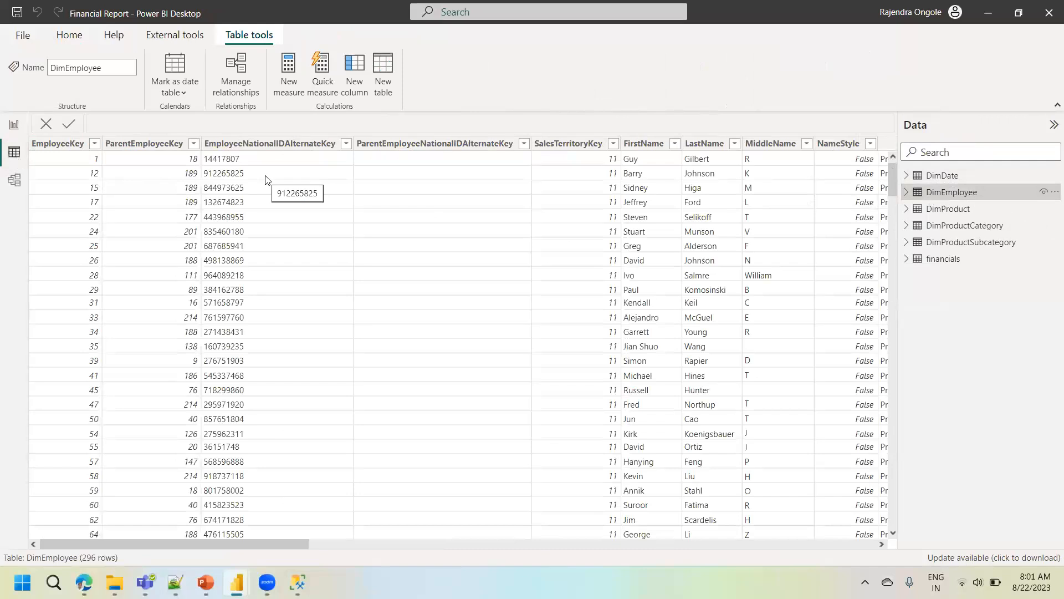
pyautogui.click(949, 210)
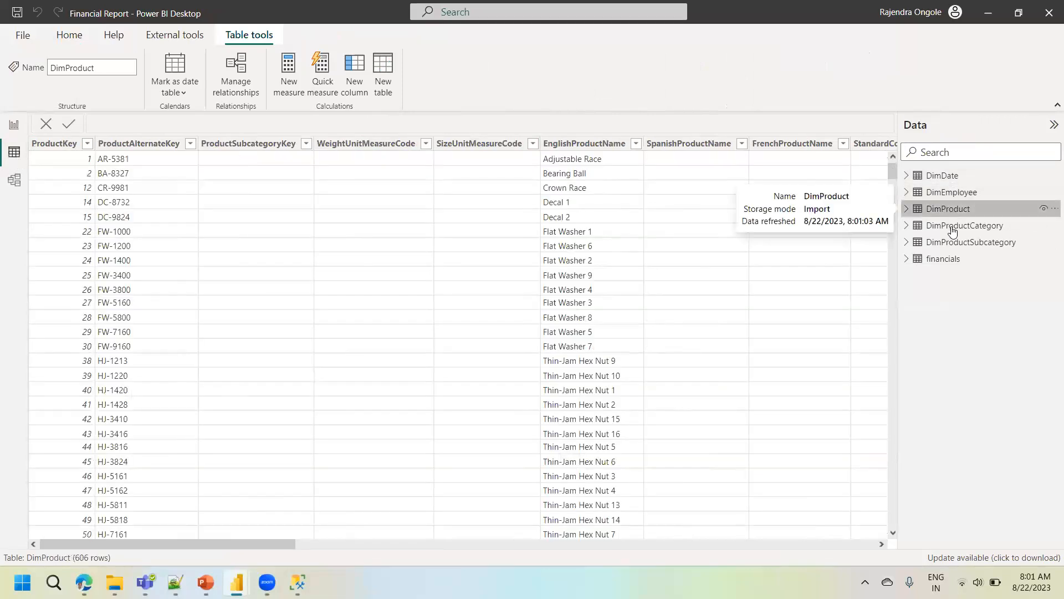
pyautogui.click(954, 228)
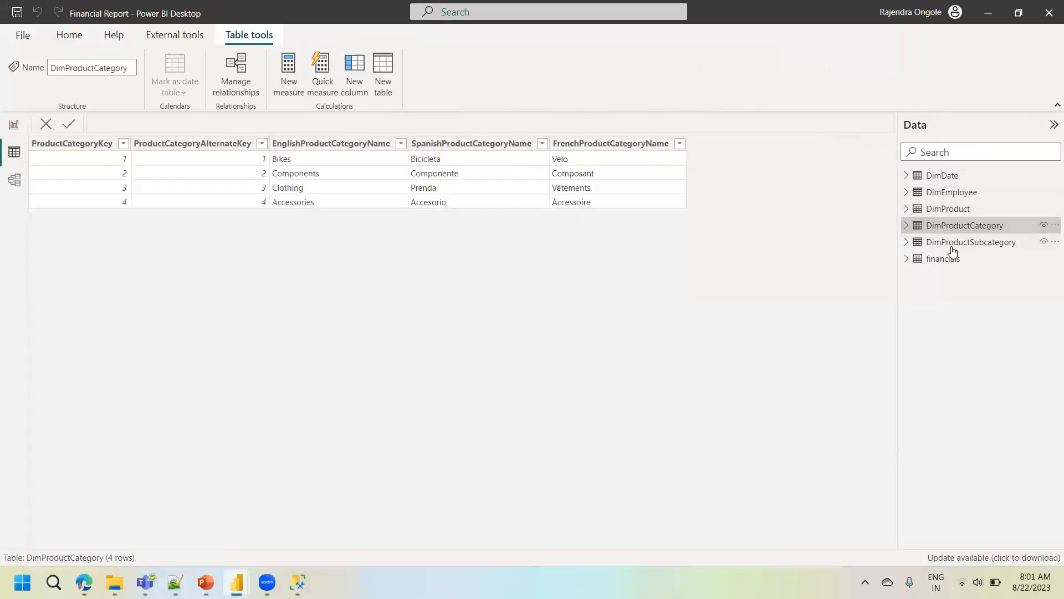
pyautogui.click(952, 248)
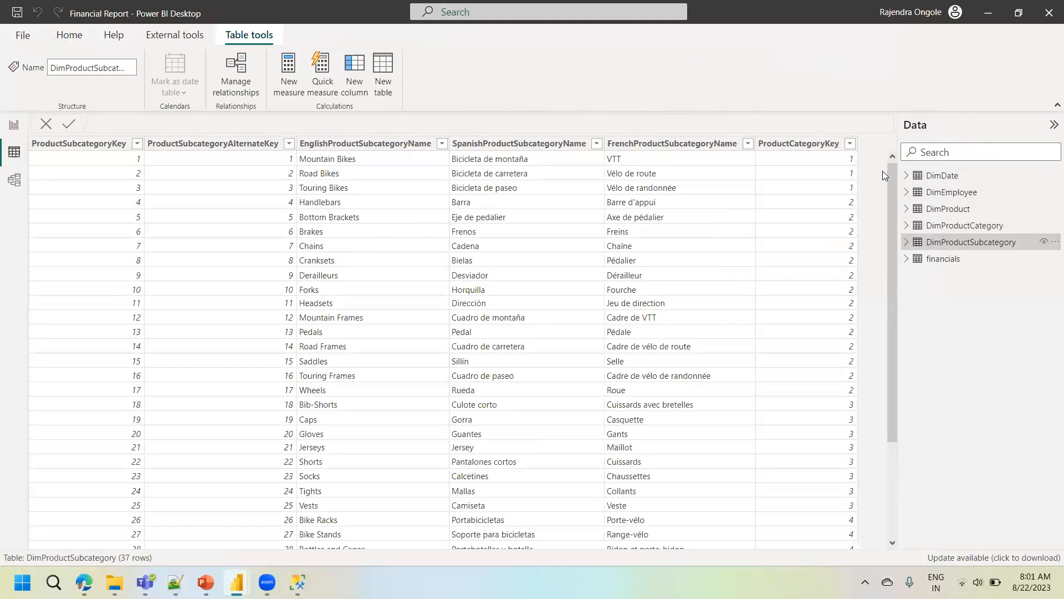
# - Open Model view and collapse the Properties and Data panes to enlarge the diagram area
pyautogui.click(15, 180)
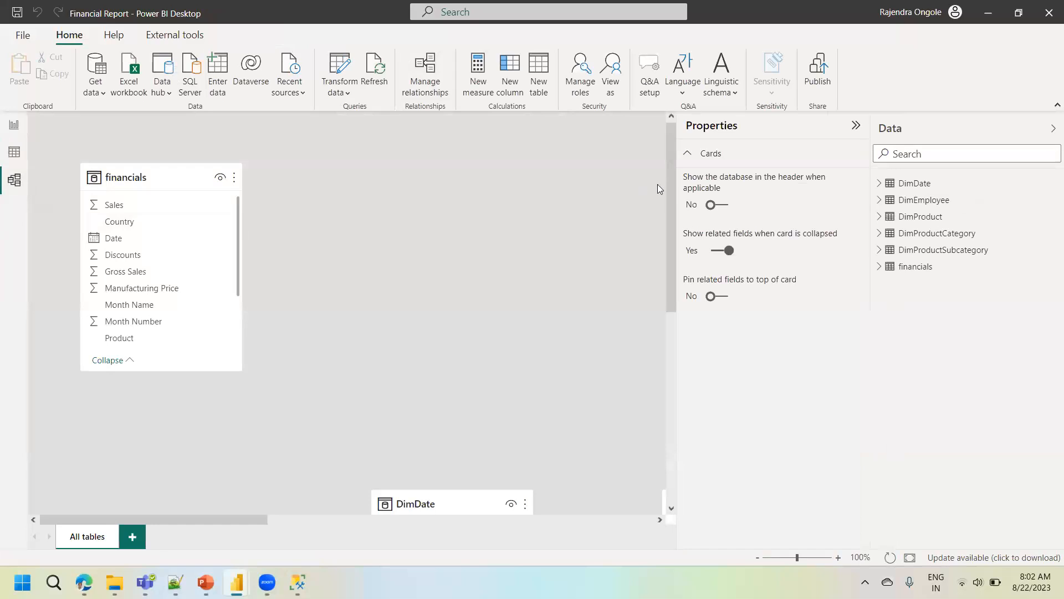
pyautogui.click(856, 126)
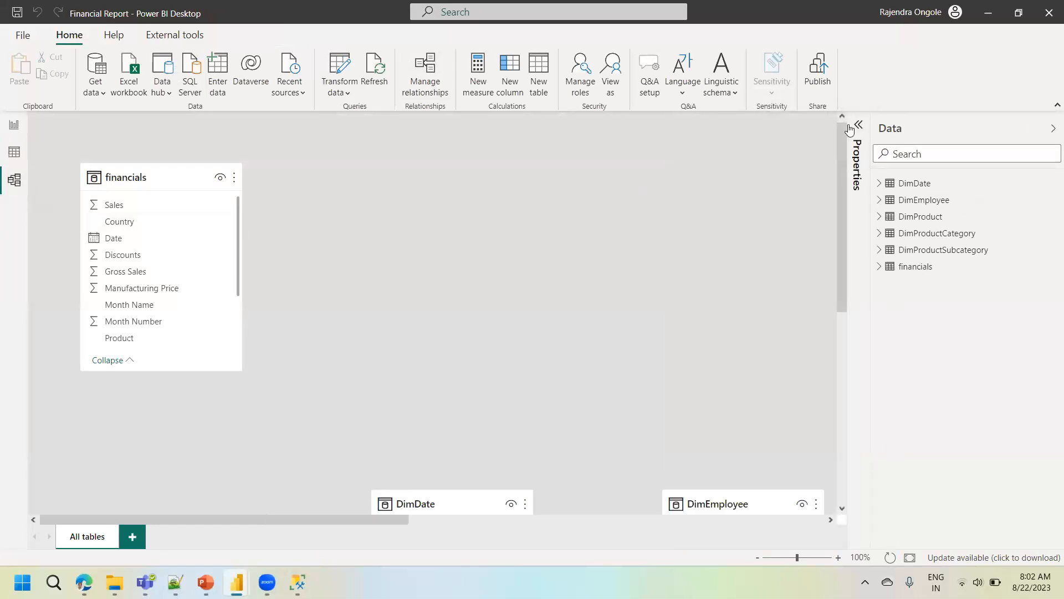
pyautogui.click(157, 183)
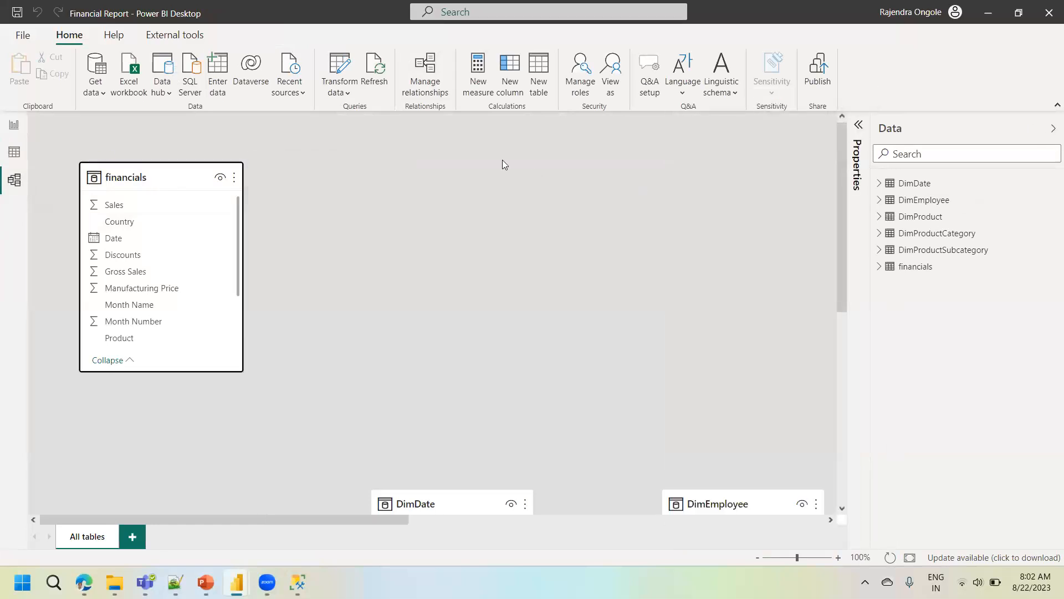
pyautogui.click(1053, 128)
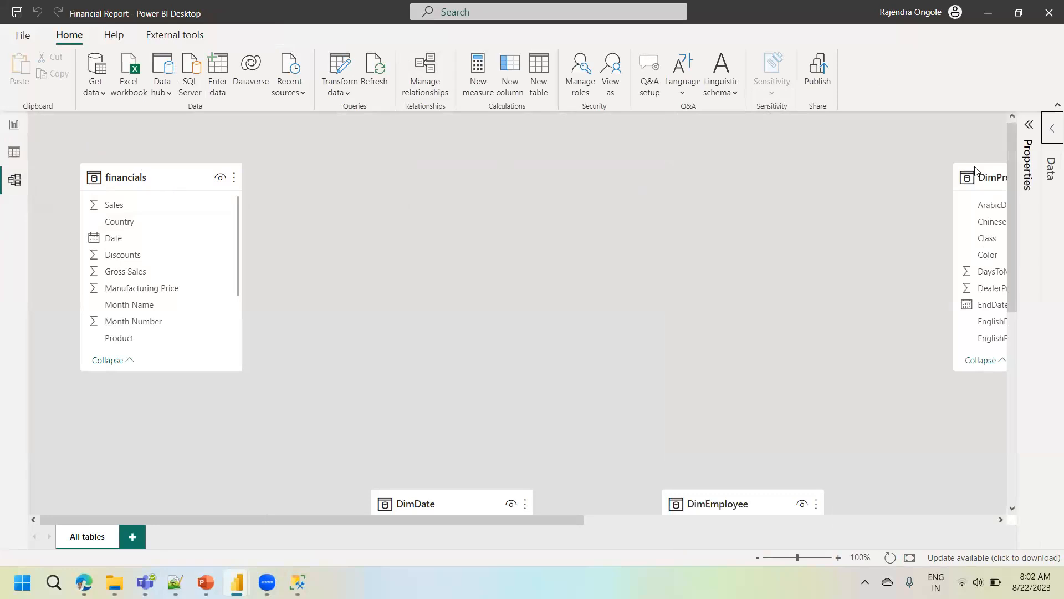
# - Examine the table cards in the model diagram and the relationships linking DimProduct and DimProductSubcategory
pyautogui.moveTo(1014, 198); pyautogui.dragTo(1013, 305)
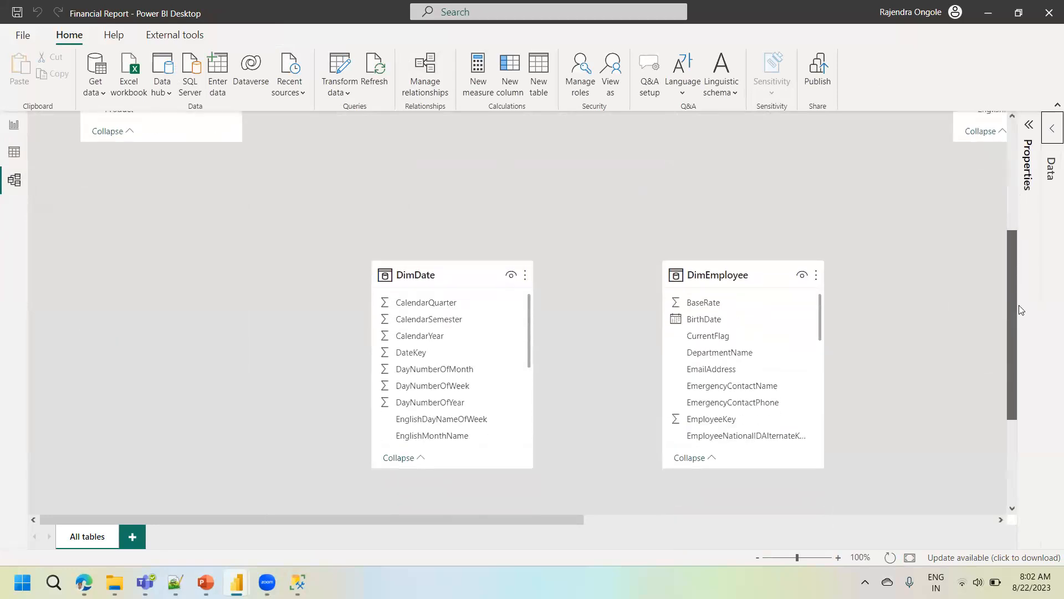
pyautogui.moveTo(579, 519); pyautogui.dragTo(974, 463)
pyautogui.moveTo(1010, 330); pyautogui.dragTo(1012, 285)
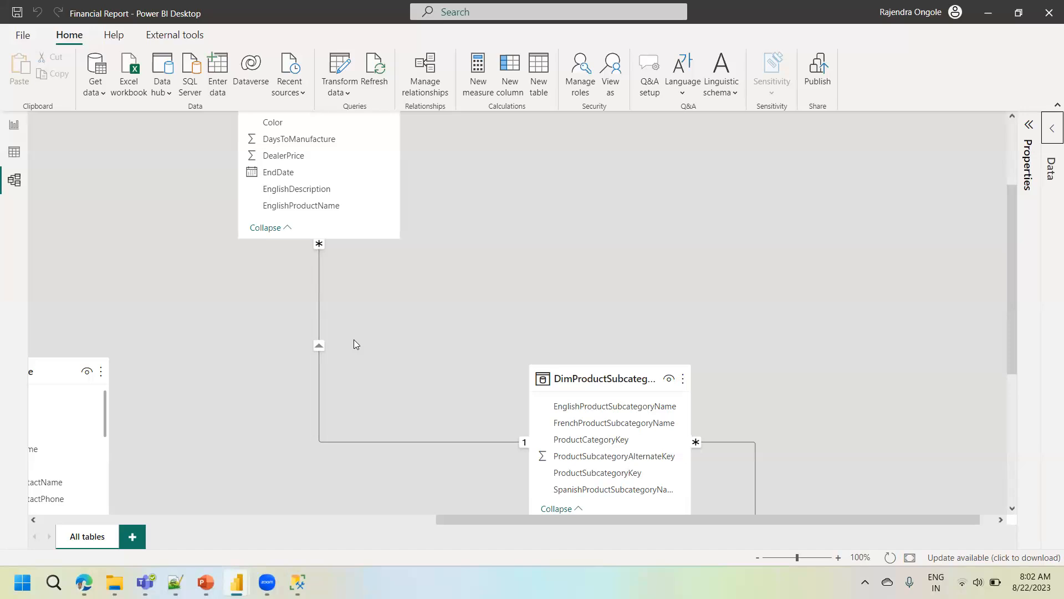
pyautogui.click(15, 185)
pyautogui.moveTo(1013, 244); pyautogui.dragTo(1028, 178)
pyautogui.moveTo(307, 167)
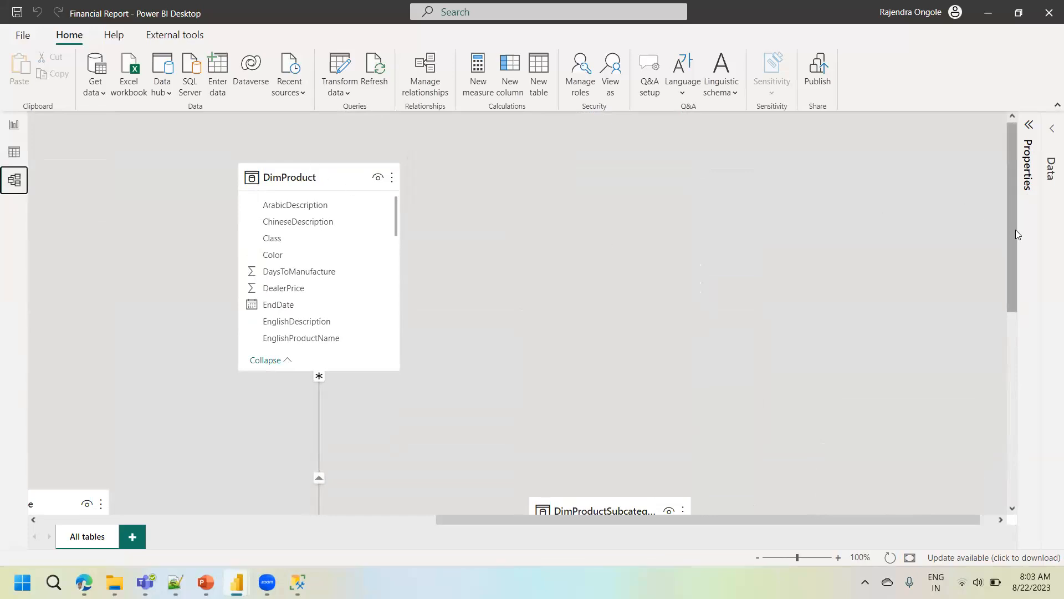
# - Inspect the relationship line between DimProduct and DimProductSubcategory and review its key columns, cardinality and cross filter direction without changing them
pyautogui.moveTo(1014, 230); pyautogui.dragTo(1008, 301)
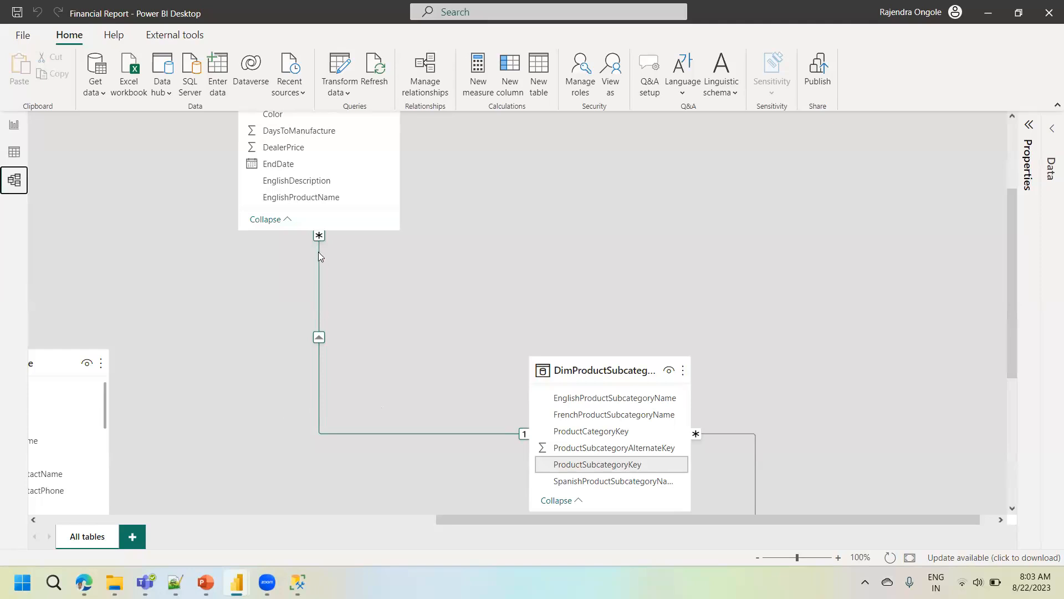
pyautogui.moveTo(1013, 259); pyautogui.dragTo(1003, 213)
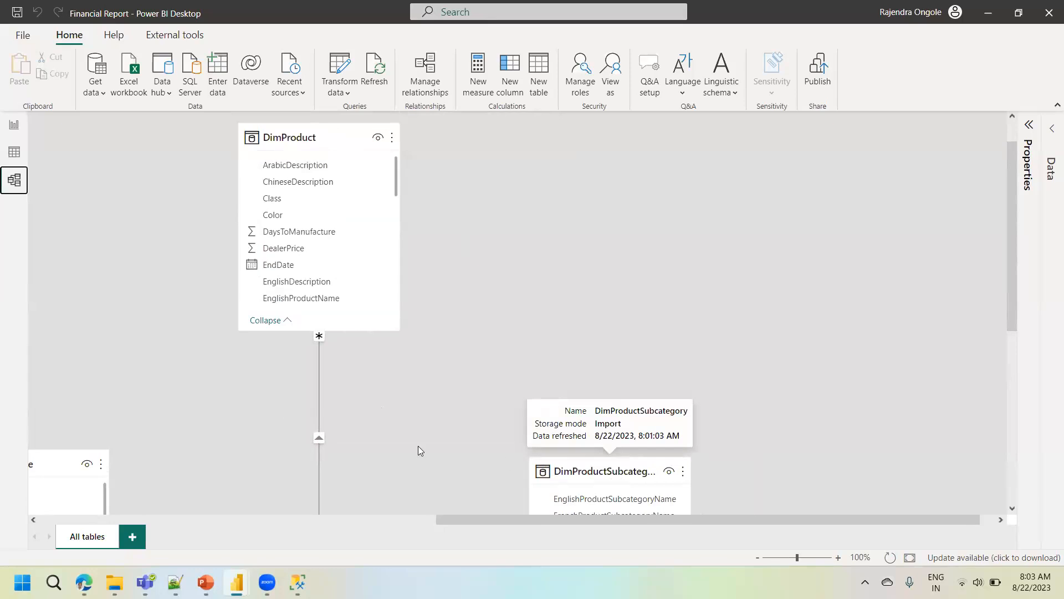
pyautogui.doubleClick(319, 418)
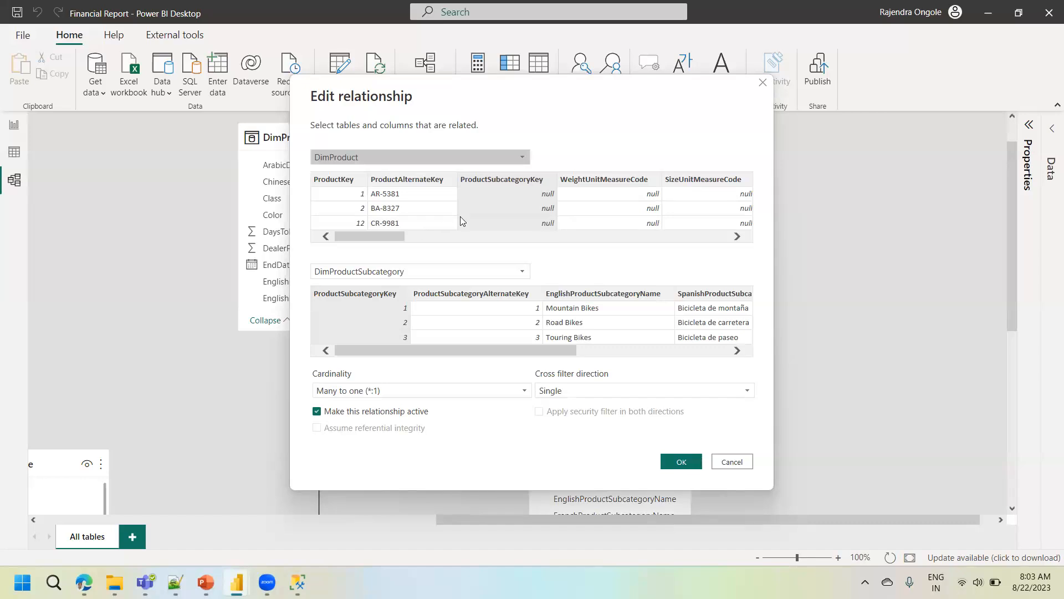
pyautogui.click(762, 83)
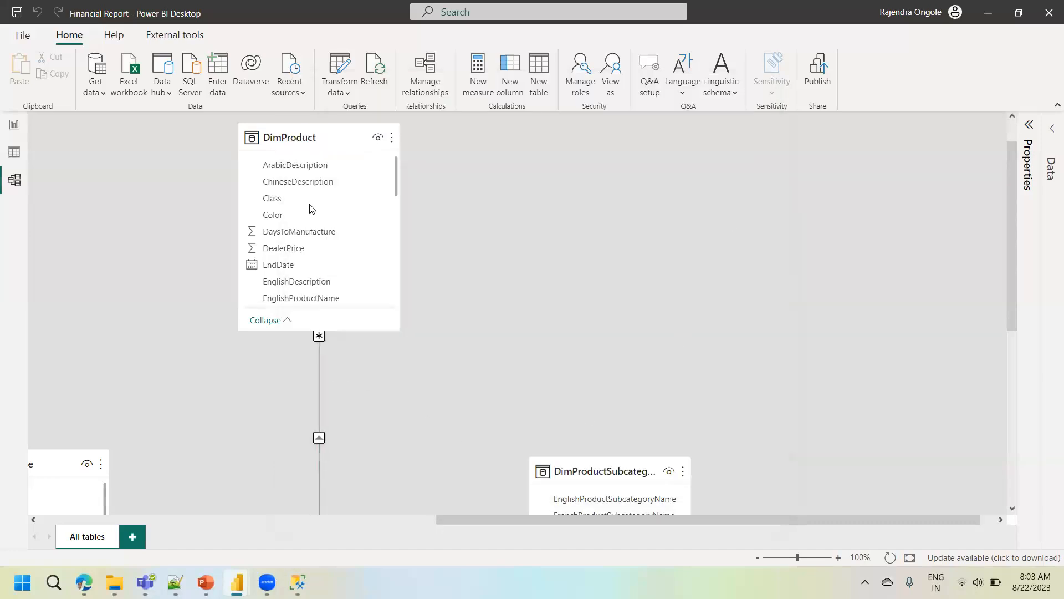
pyautogui.doubleClick(319, 356)
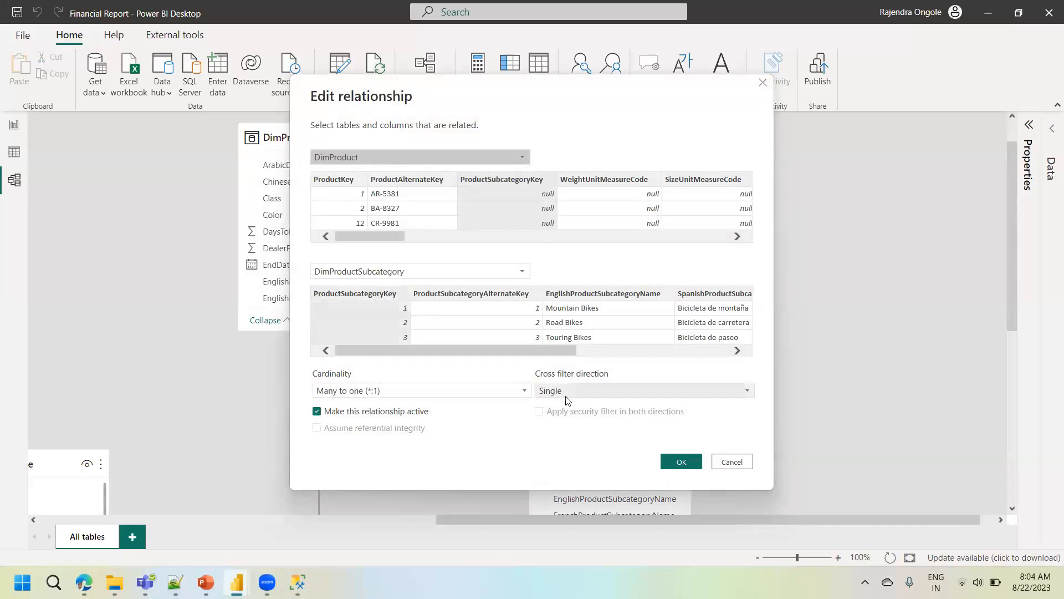
pyautogui.click(733, 465)
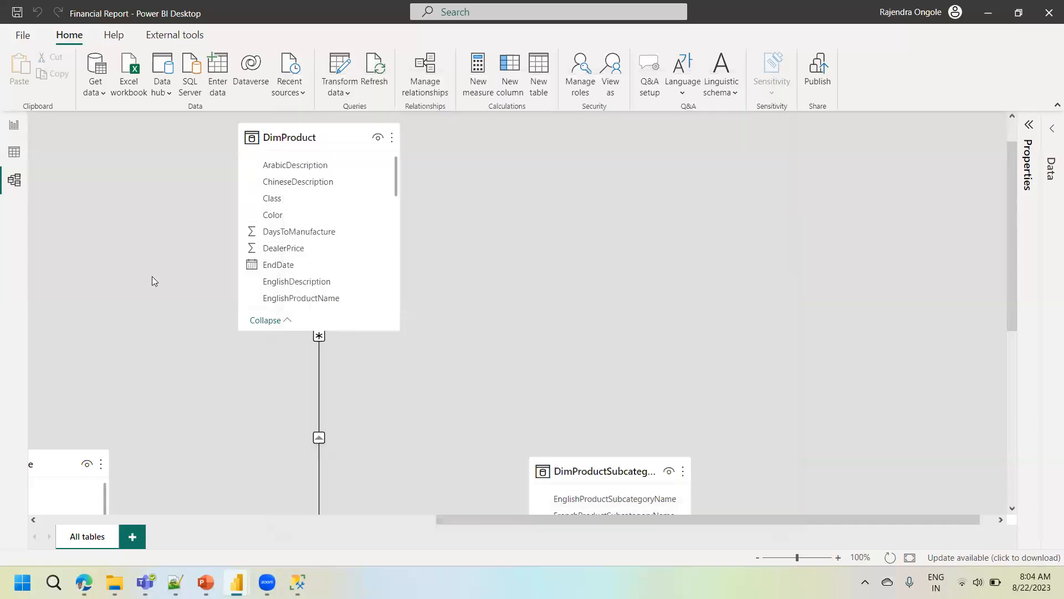
# - In Data view, sort the DimProductSubcategory table by ProductSubcategoryKey in ascending order
pyautogui.click(12, 155)
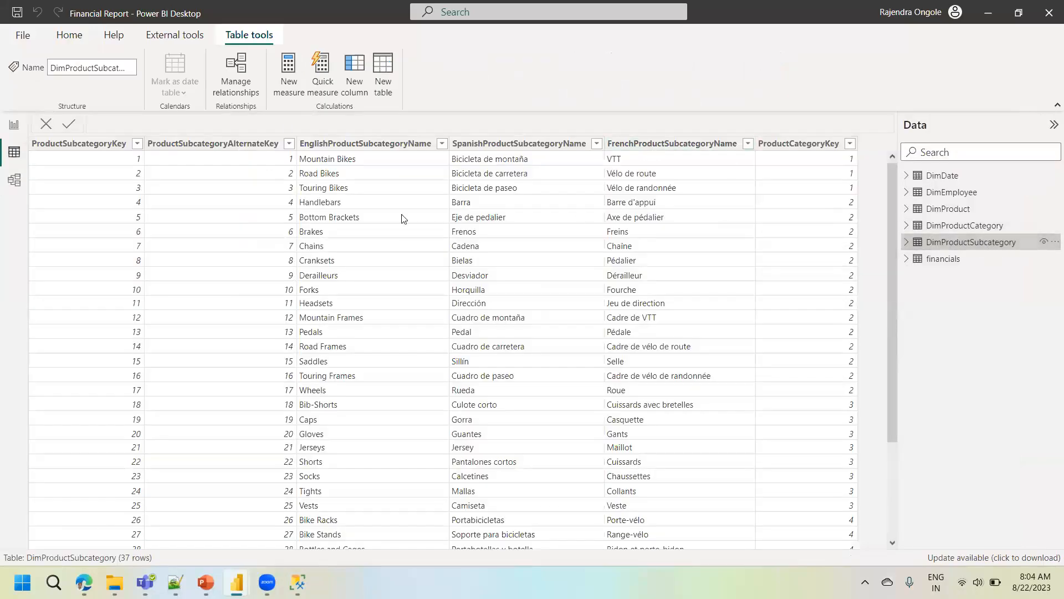
pyautogui.click(137, 144)
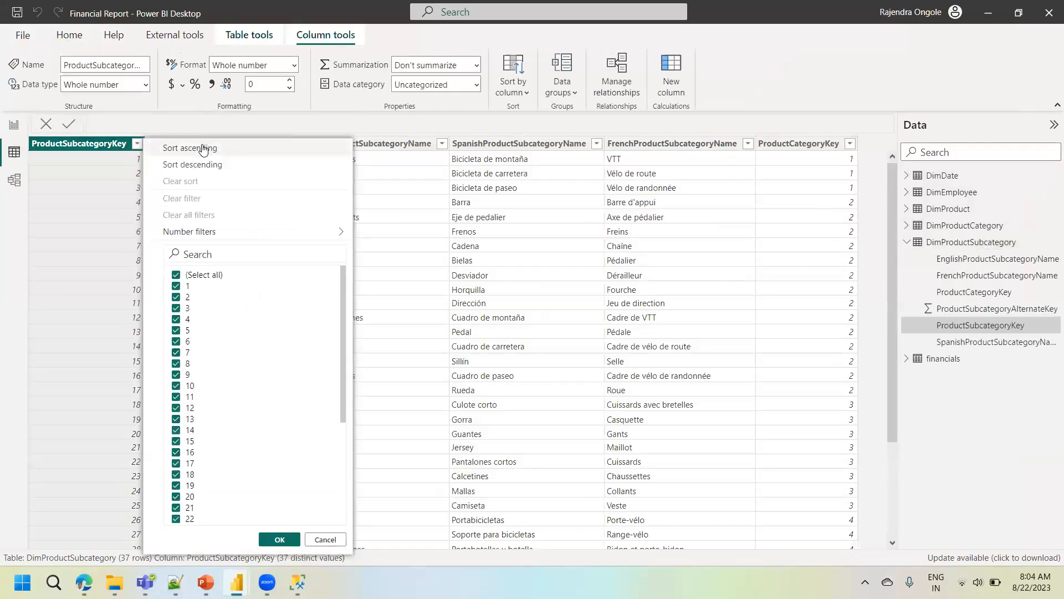
pyautogui.click(204, 149)
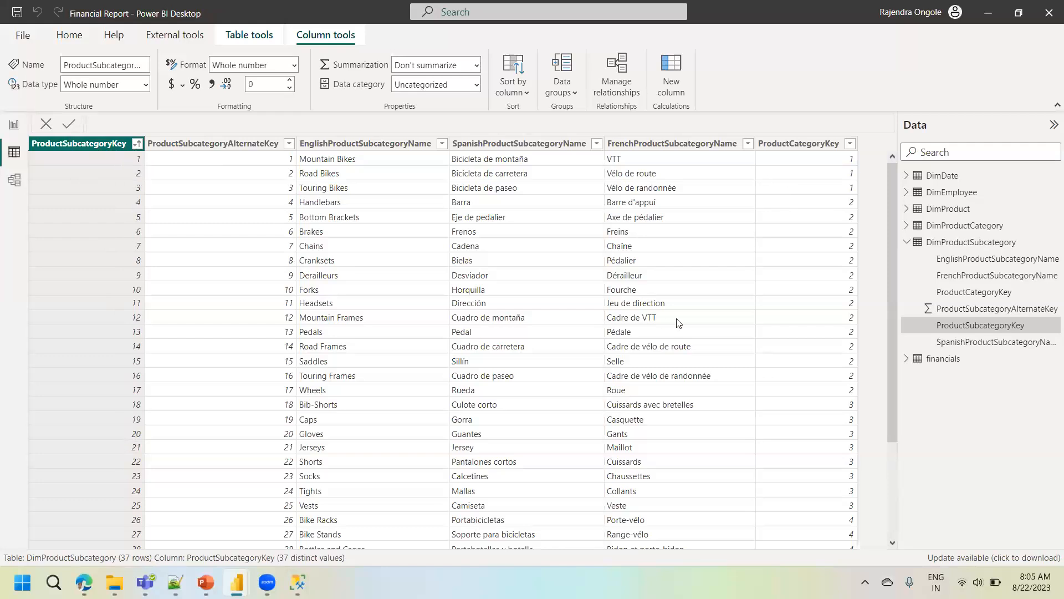
# - Show the DimProduct table and sort it by ProductSubcategoryKey in descending order
pyautogui.click(945, 210)
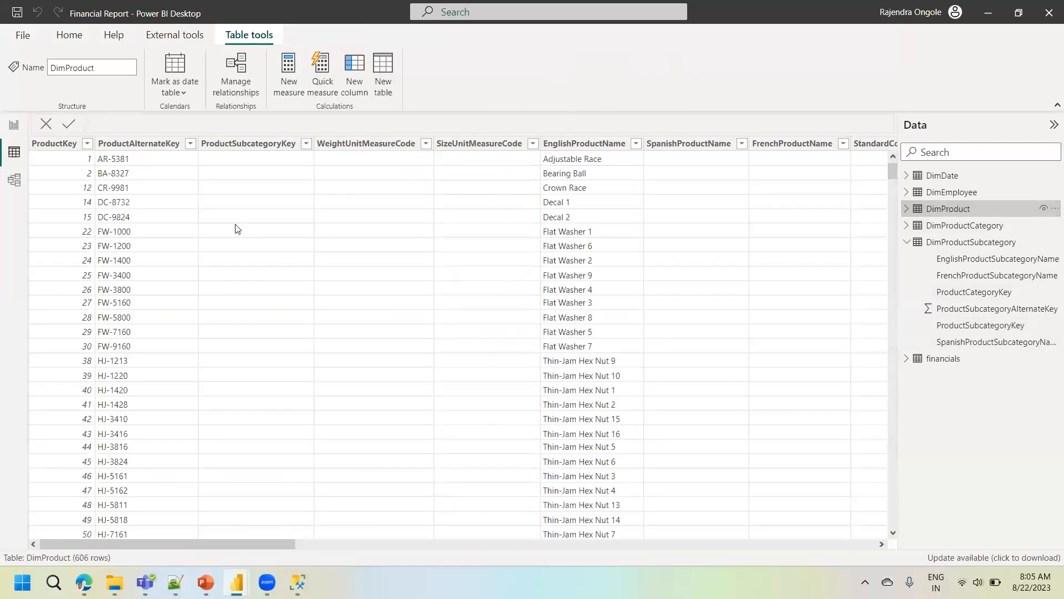
pyautogui.click(306, 144)
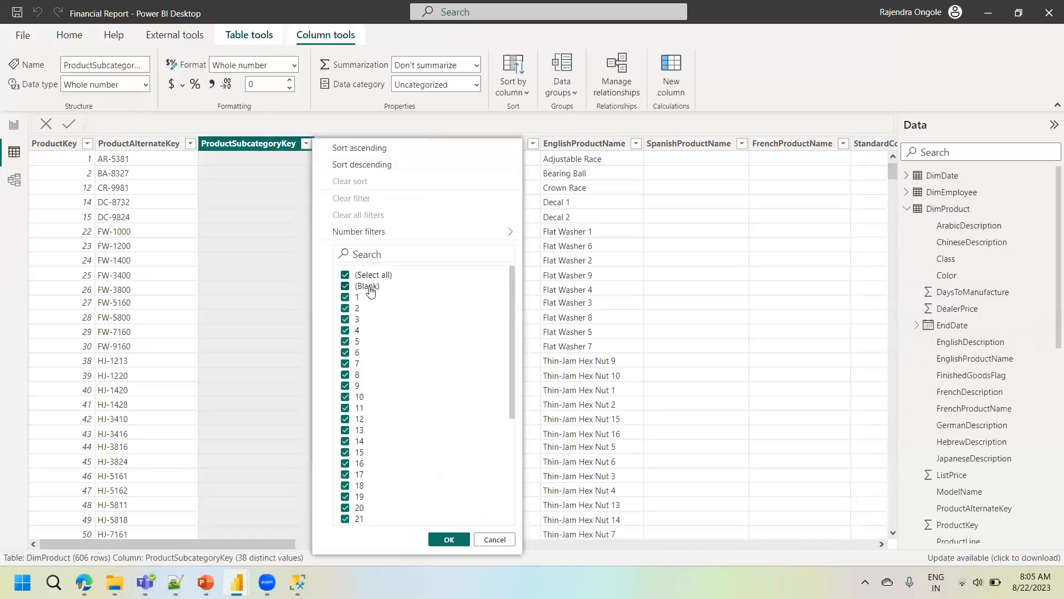
pyautogui.click(359, 167)
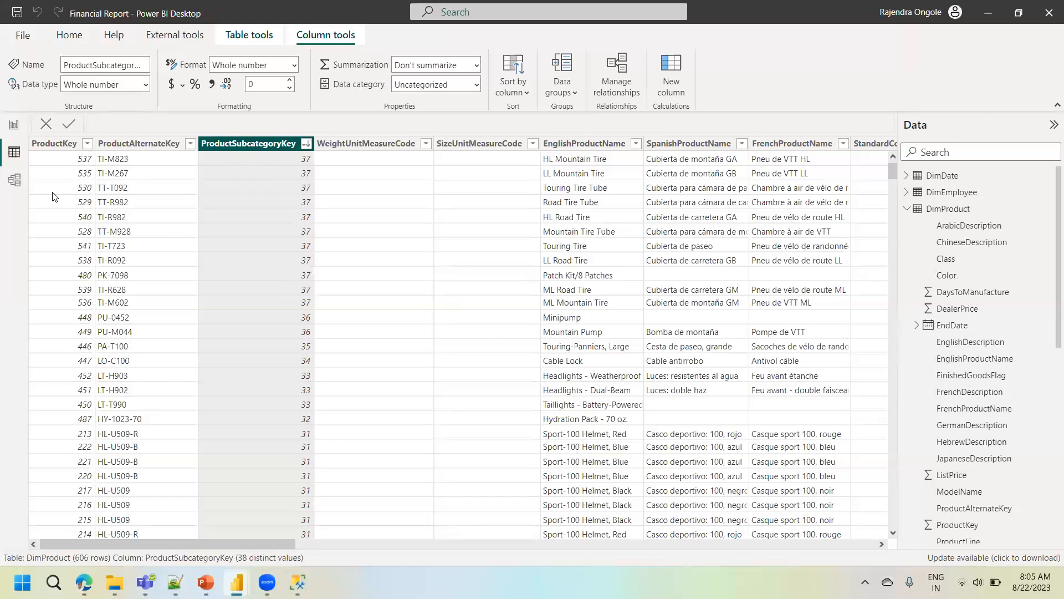
# - Return to Model view, locate ProductSubcategoryKey in DimProduct, and review the settings and both ends of its relationship to DimProductSubcategory
pyautogui.click(14, 179)
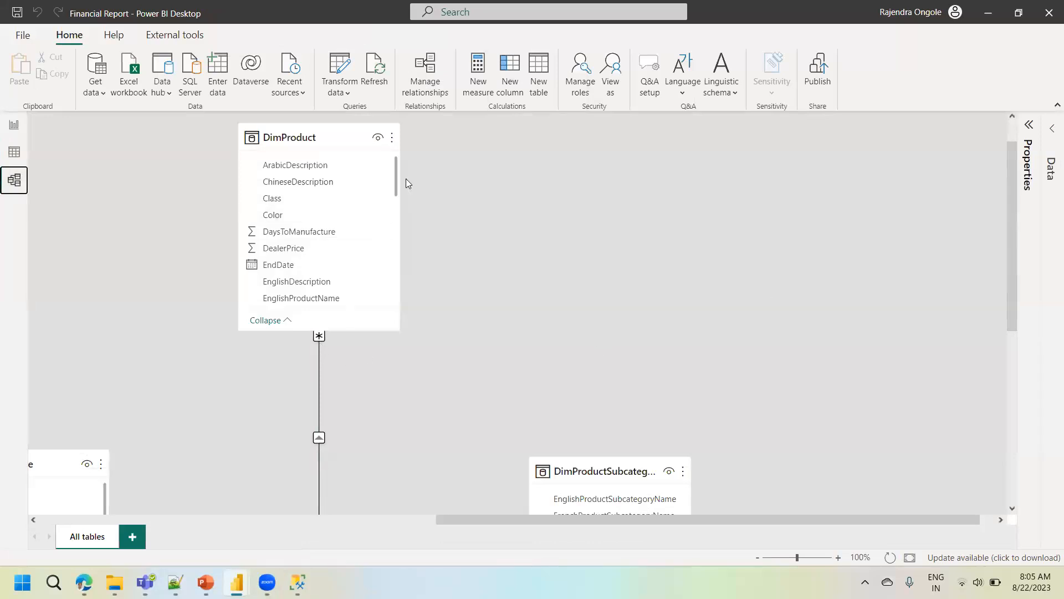
pyautogui.moveTo(396, 181); pyautogui.dragTo(397, 249)
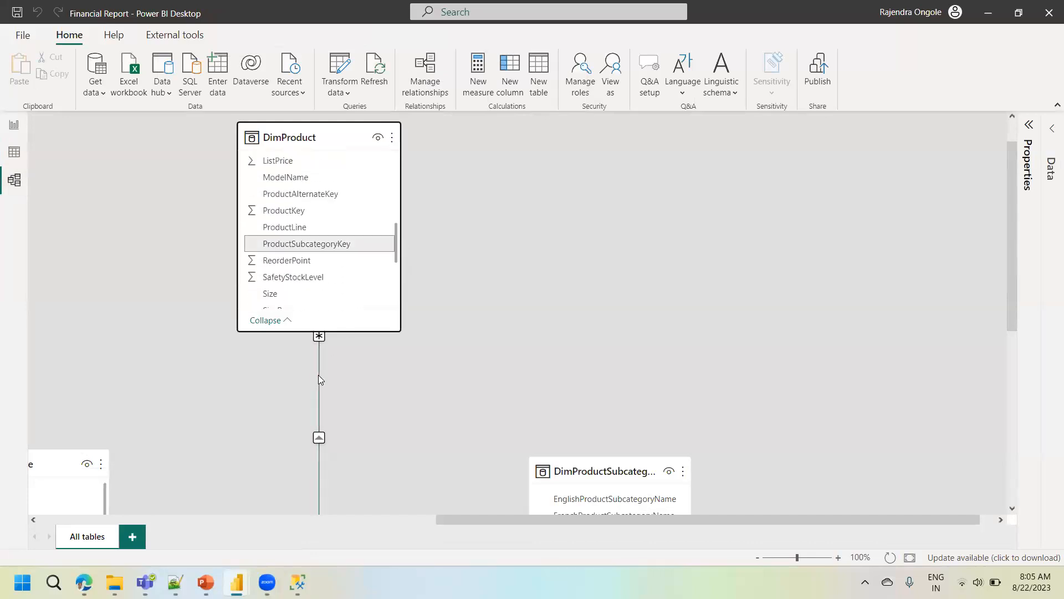
pyautogui.click(318, 342)
pyautogui.doubleClick(319, 345)
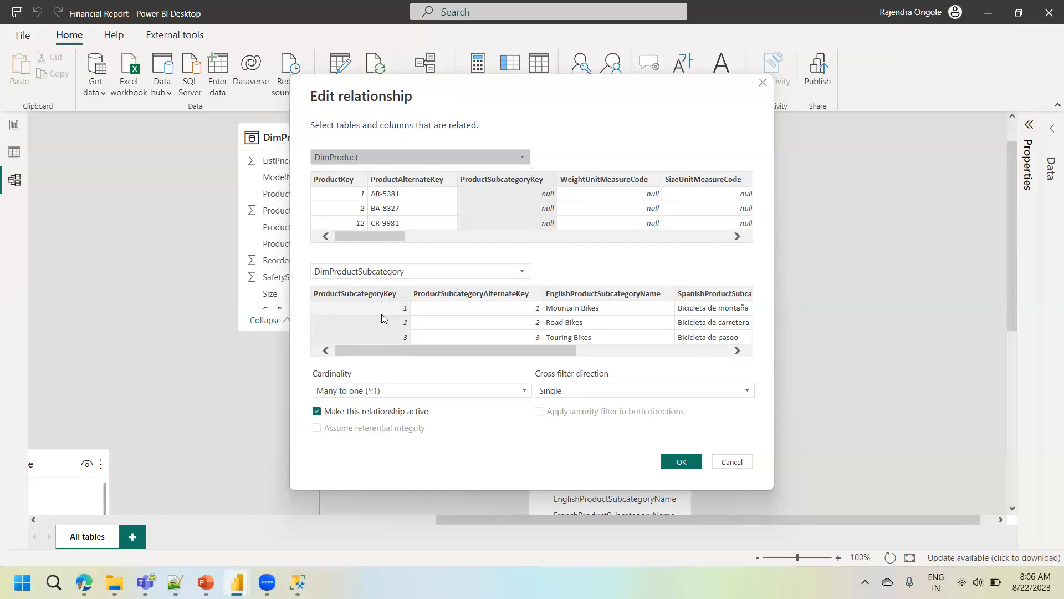
pyautogui.click(726, 461)
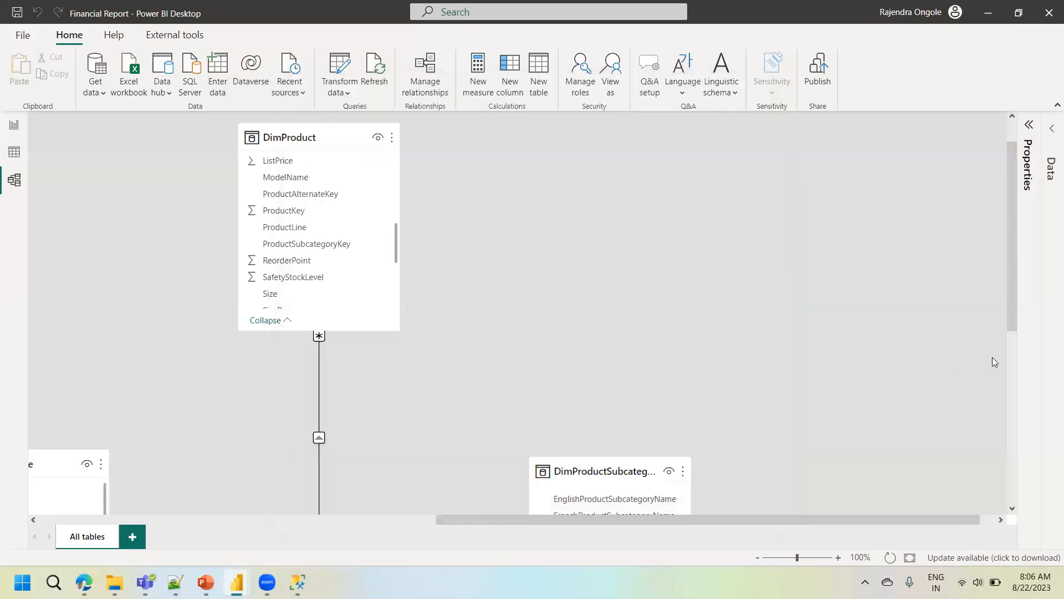
pyautogui.moveTo(1012, 312); pyautogui.dragTo(1014, 375)
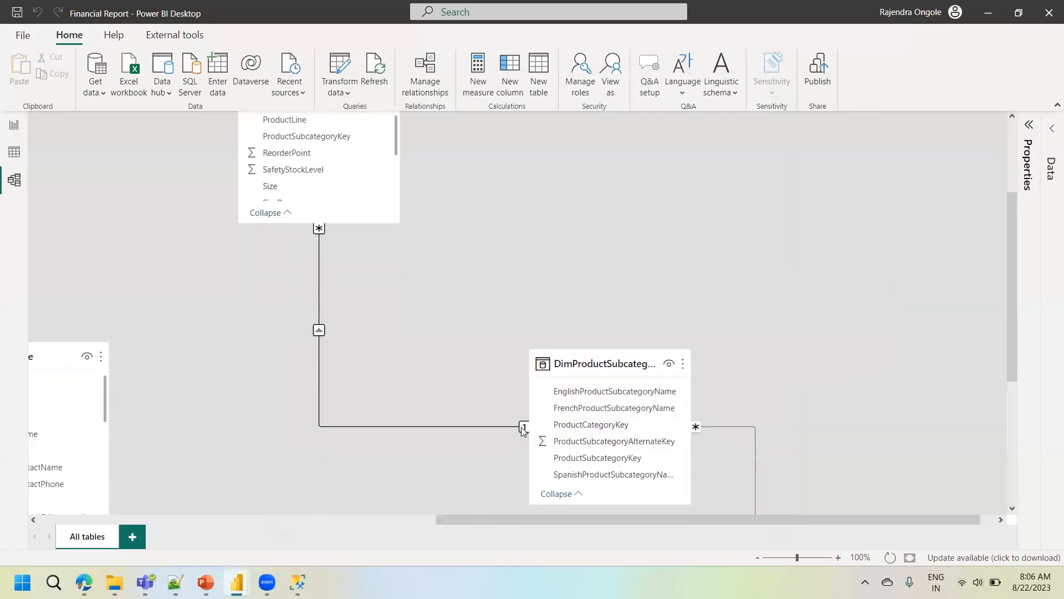
pyautogui.moveTo(598, 367)
# - Return to Data view, collapse DimProduct's field list and review the rows of DimProductCategory and DimProductSubcategory
pyautogui.click(14, 158)
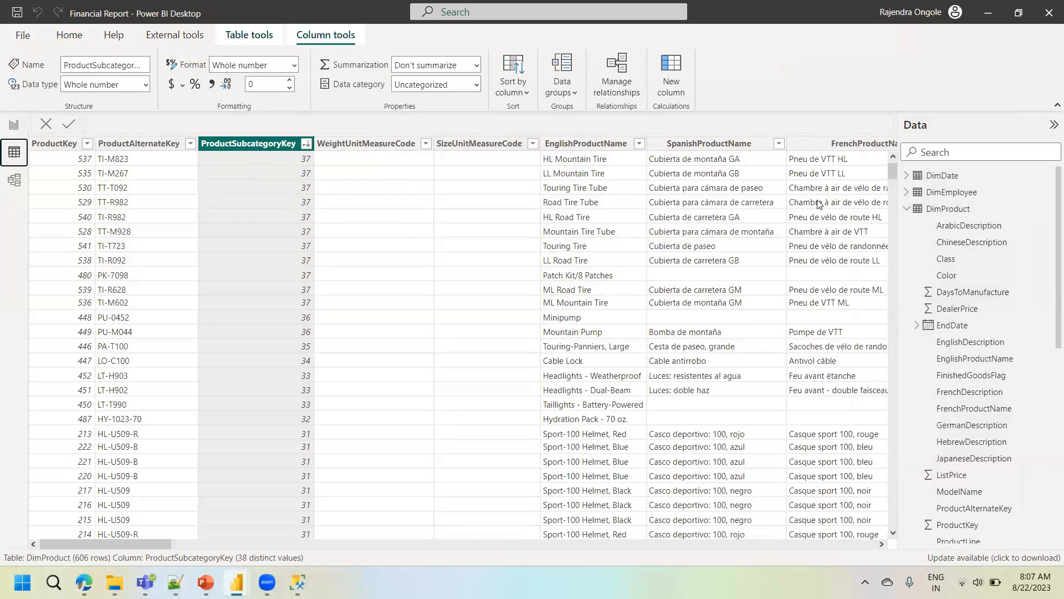
pyautogui.click(907, 210)
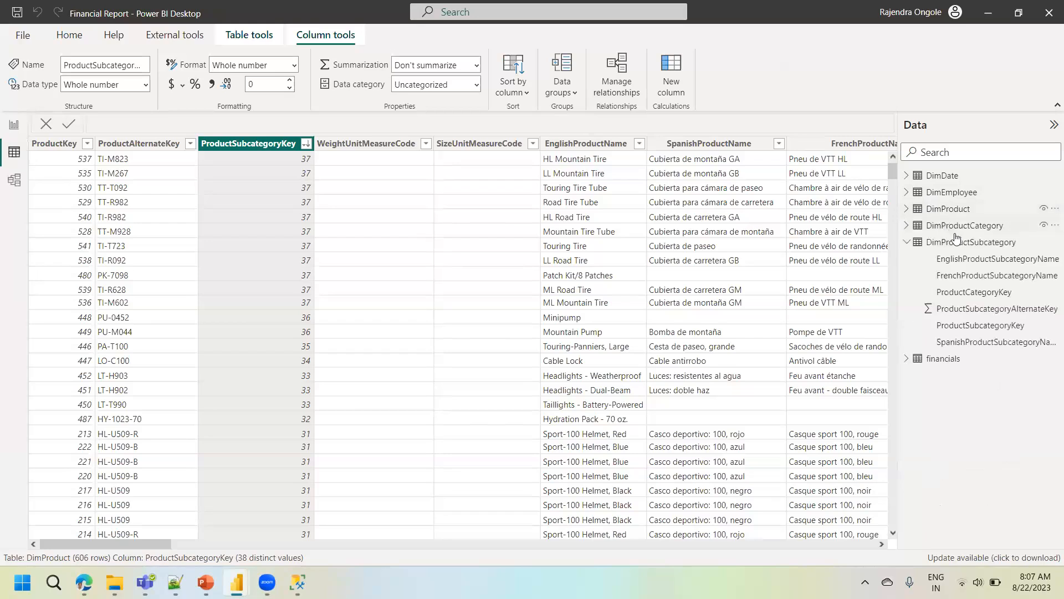
pyautogui.click(962, 230)
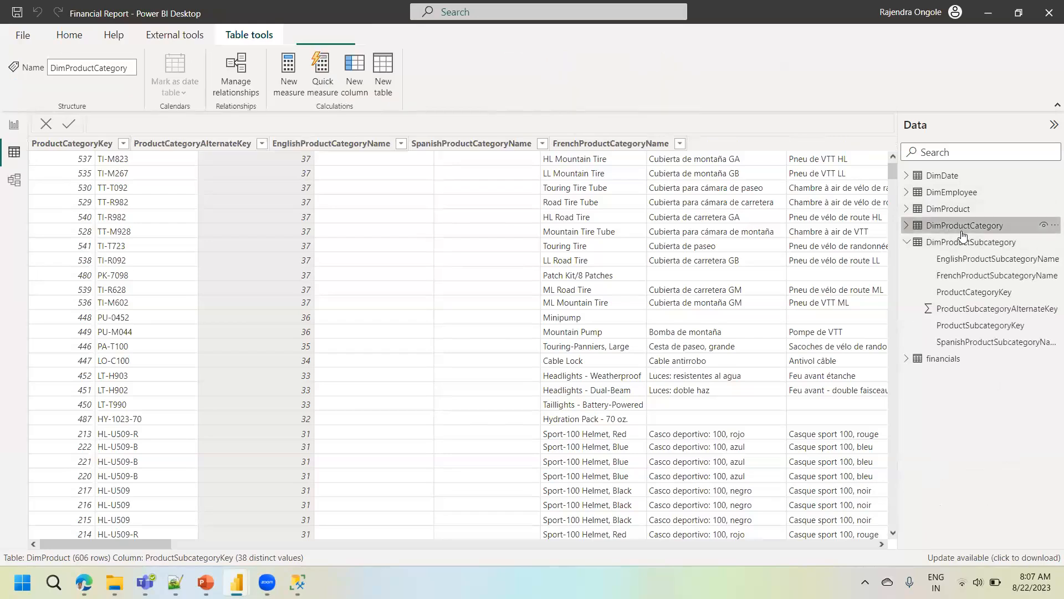
pyautogui.click(962, 242)
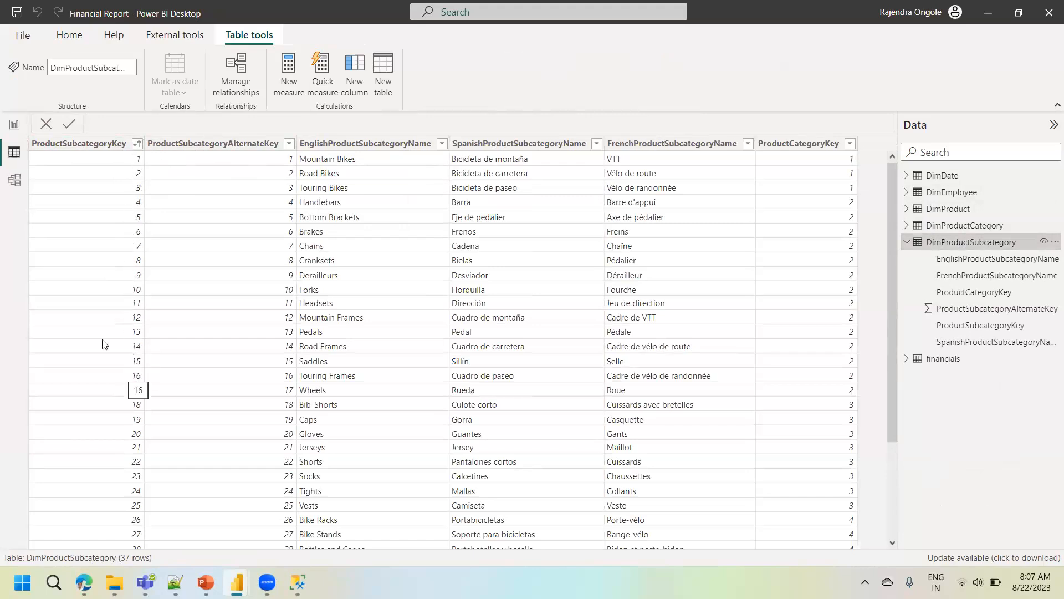
# - In Model view, examine the relationship between the DimProductSubcategory and DimProductCategory tables
pyautogui.click(13, 179)
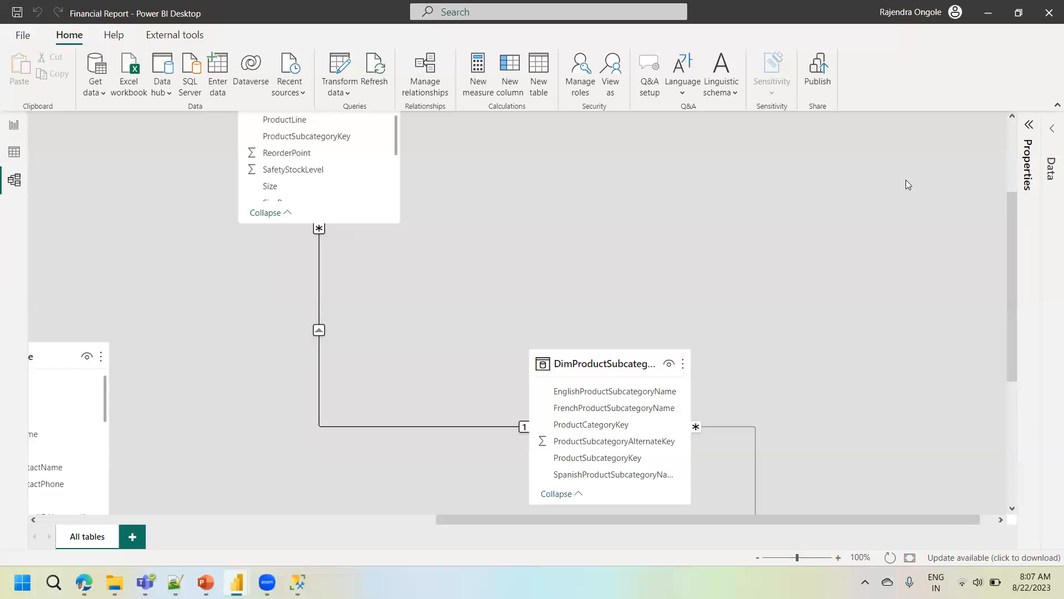
pyautogui.moveTo(1011, 244); pyautogui.dragTo(1017, 310)
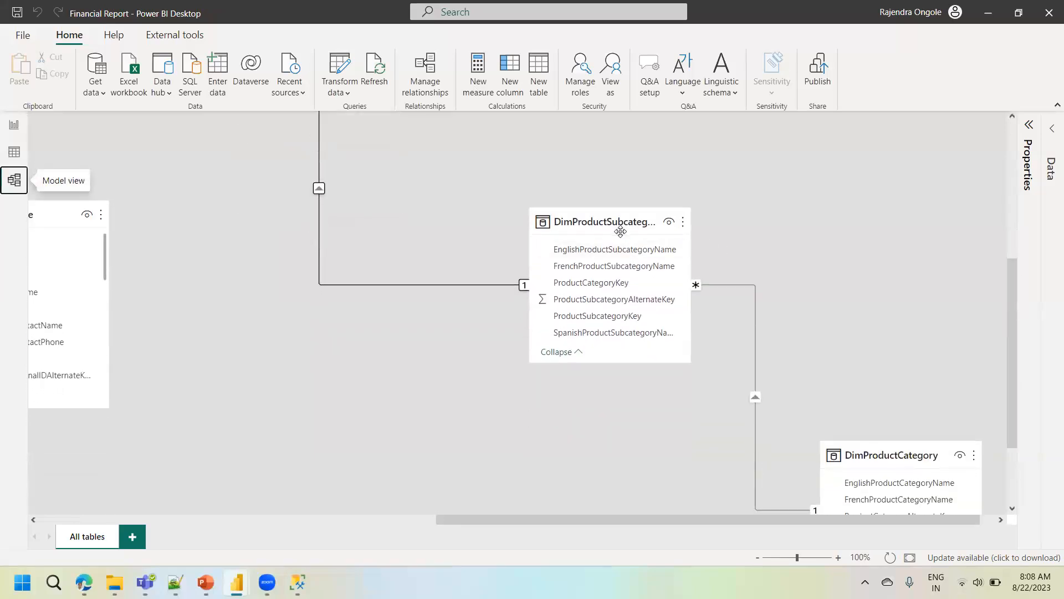
pyautogui.moveTo(632, 225)
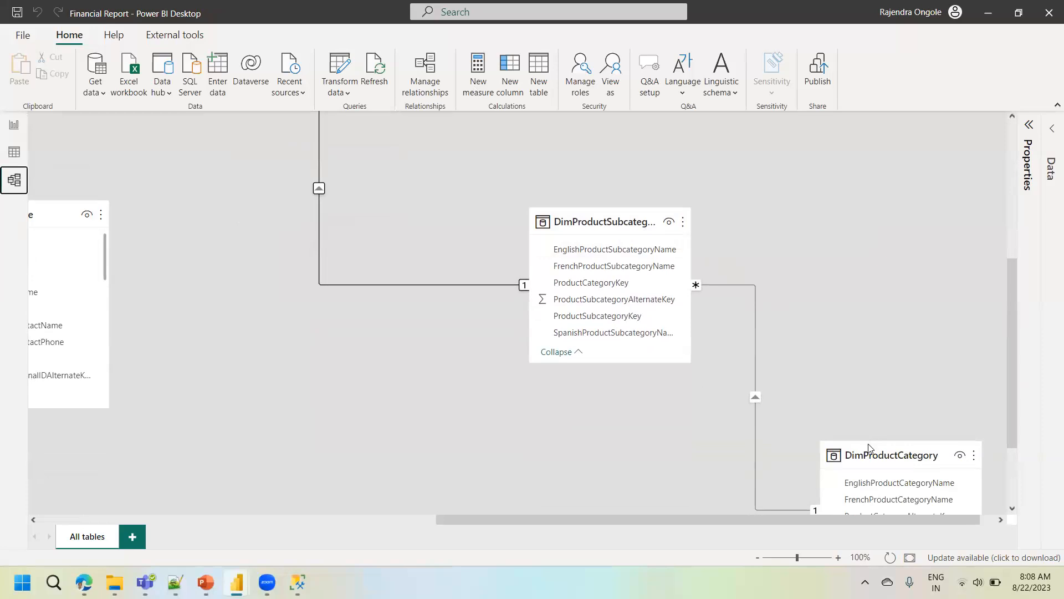
pyautogui.moveTo(934, 463)
pyautogui.moveTo(1012, 334); pyautogui.dragTo(1012, 360)
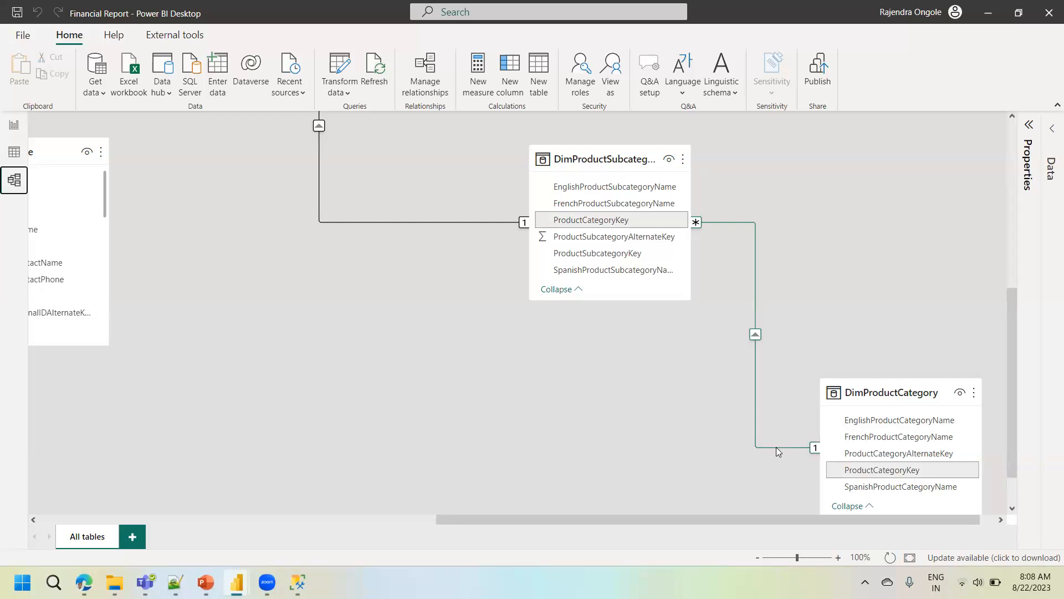
# - Review the DimProductCategory rows in Data view and sort DimProductSubcategory by ProductSubcategoryKey in descending order
pyautogui.click(19, 157)
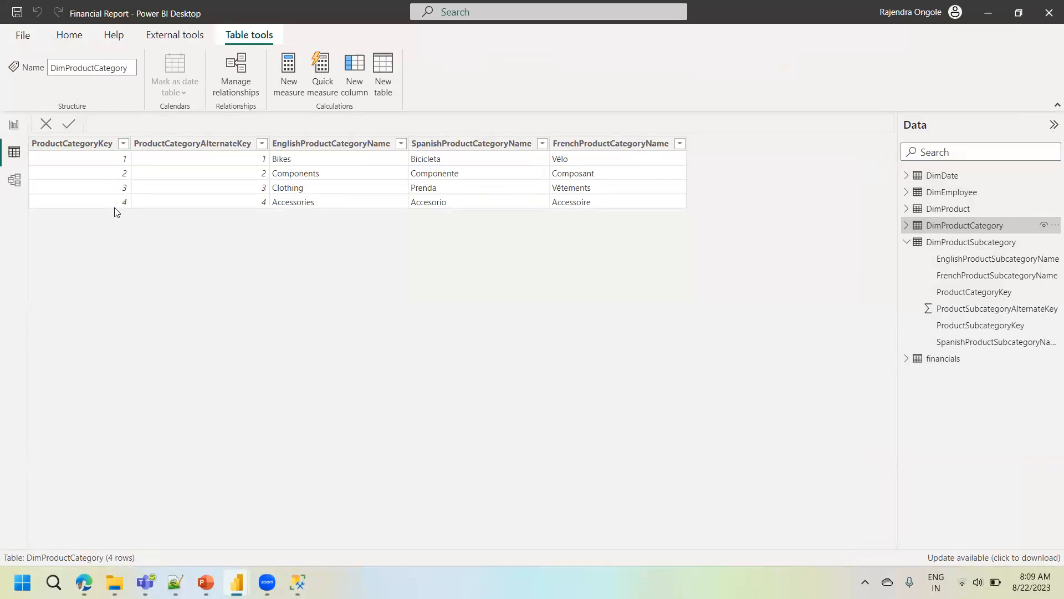
pyautogui.click(960, 247)
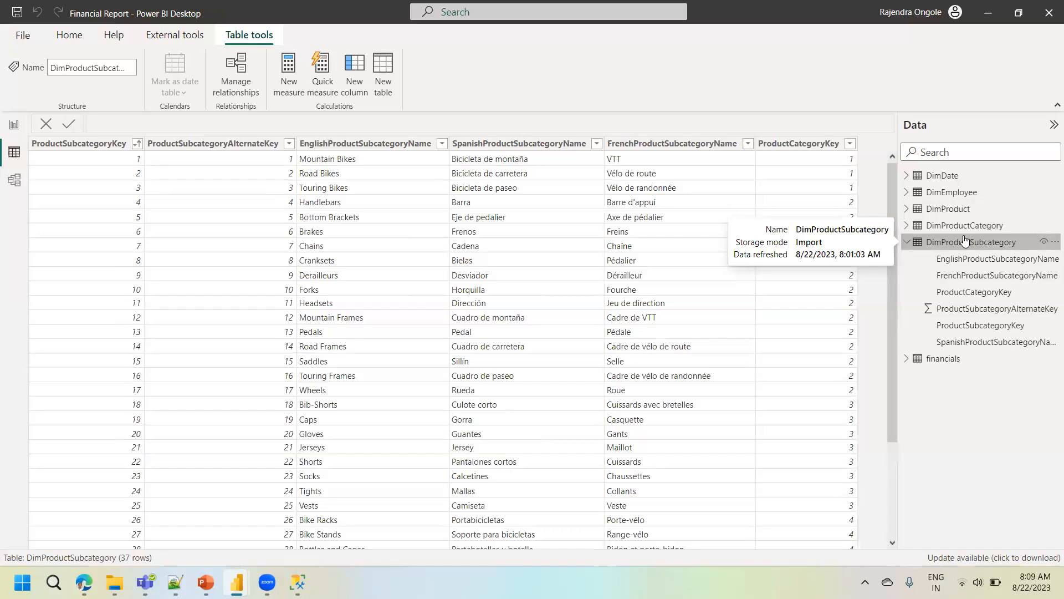
pyautogui.click(138, 144)
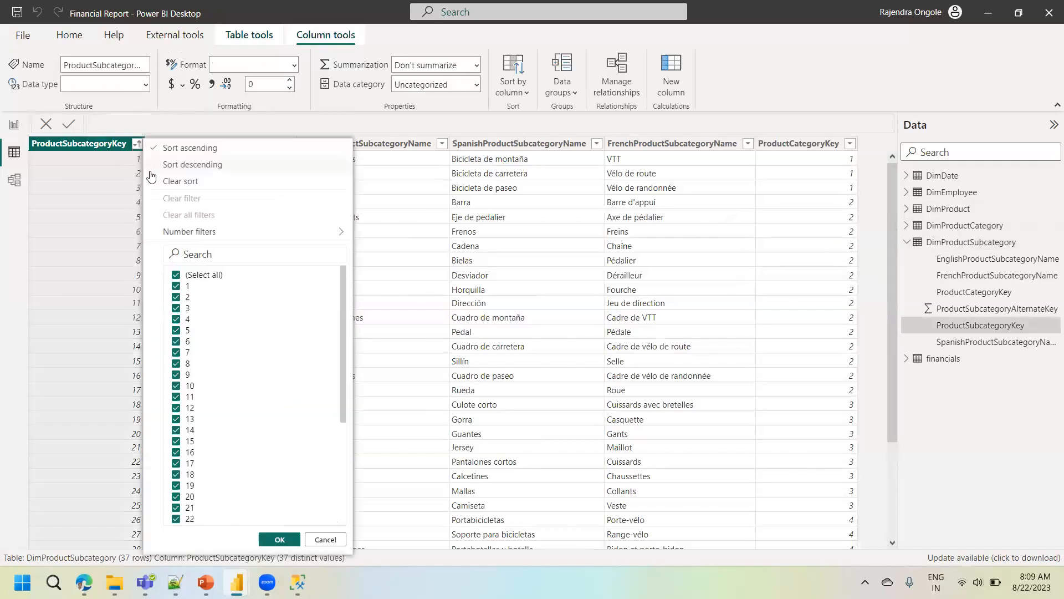
pyautogui.click(201, 169)
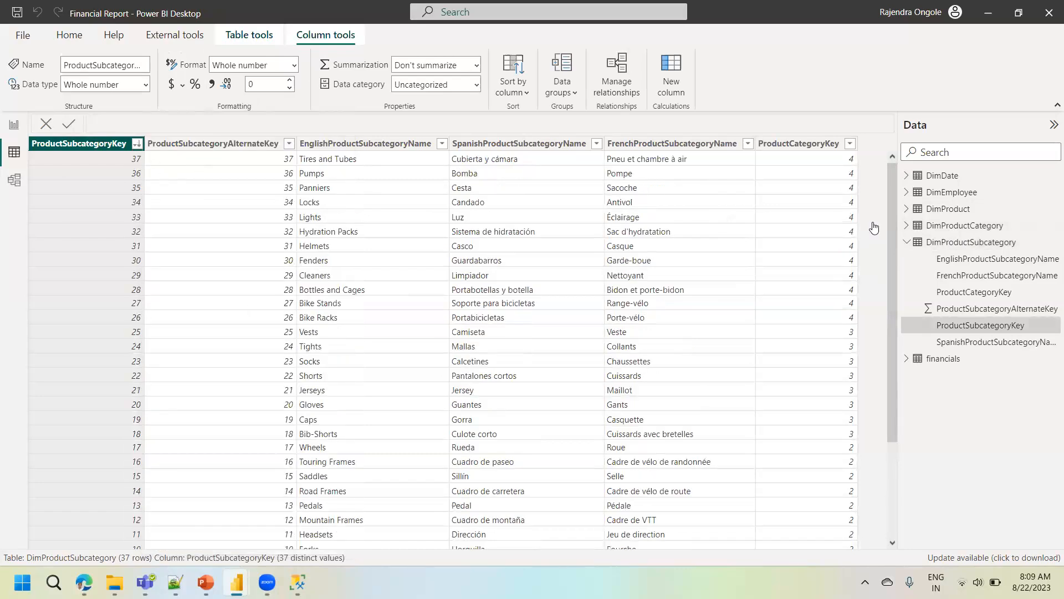
# - Recheck the DimProductCategory rows and sort DimProductSubcategory by ProductCategoryKey in ascending order
pyautogui.click(920, 225)
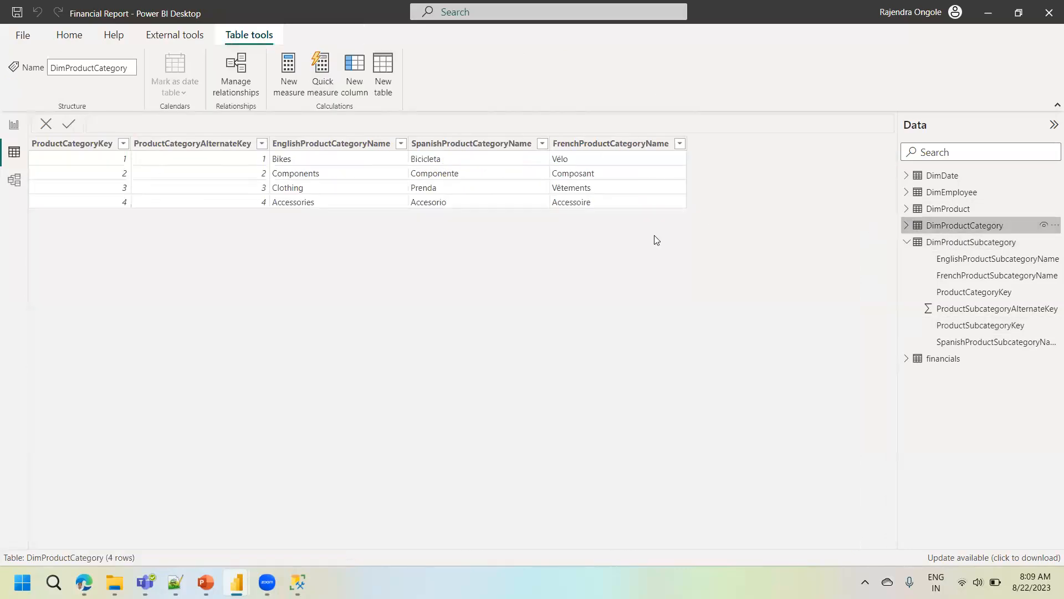
pyautogui.click(973, 242)
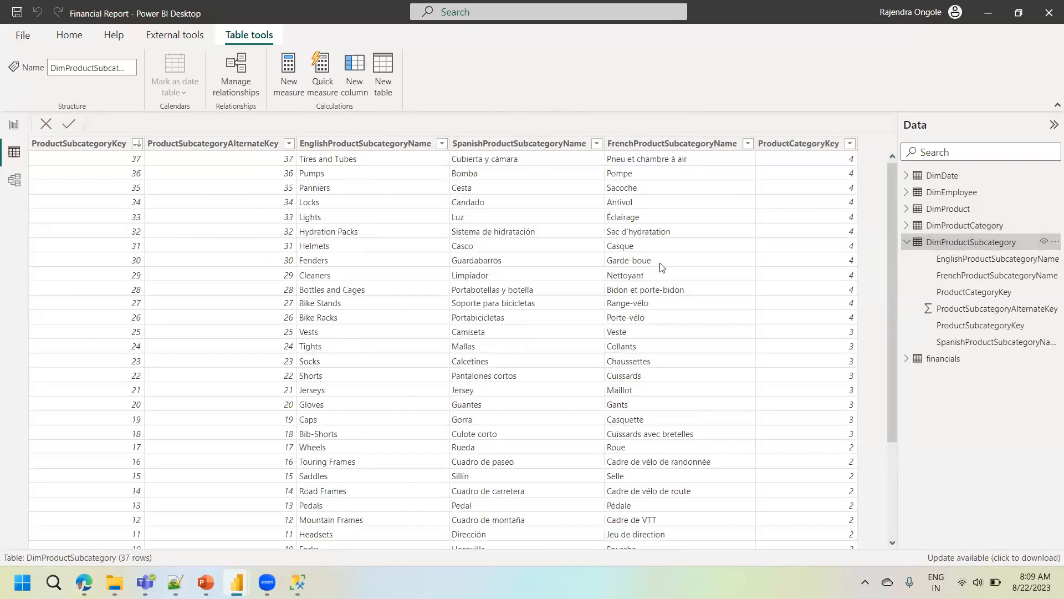
pyautogui.click(850, 144)
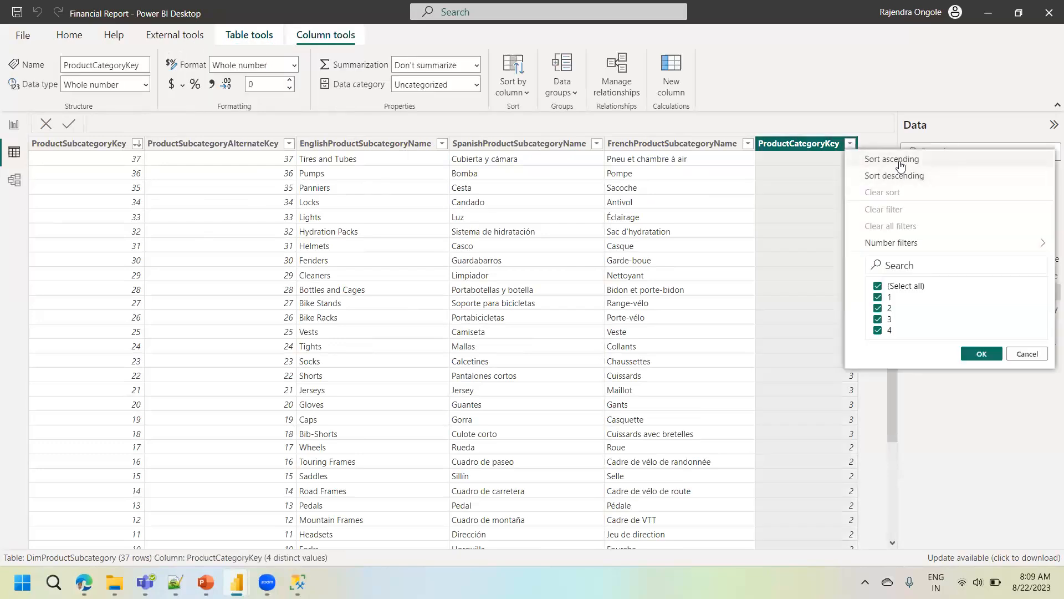
pyautogui.click(899, 162)
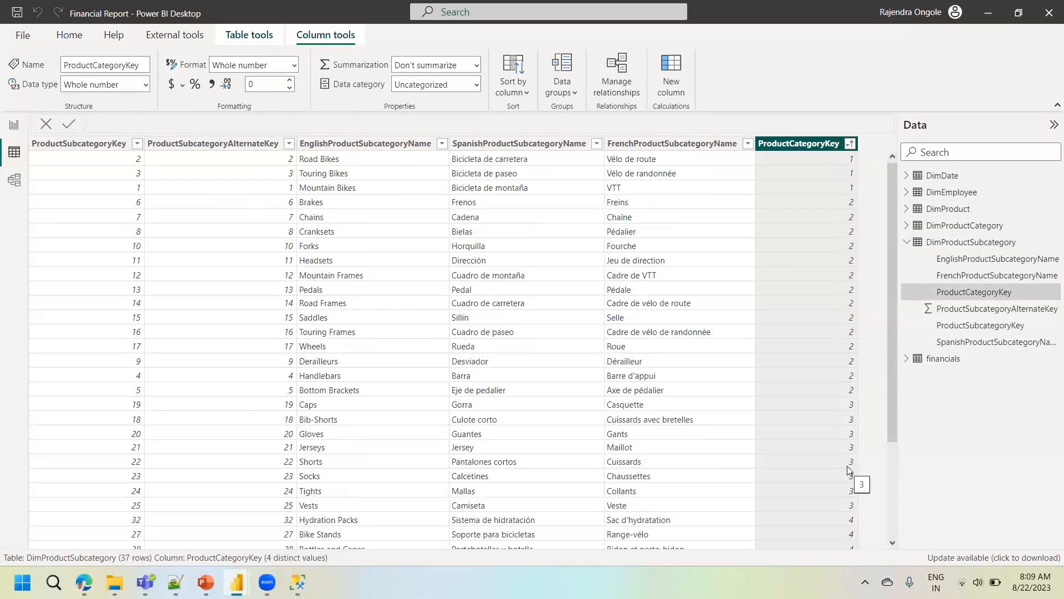
# - In Model view, delete the relationship between the DimProductSubcategory and DimProductCategory tables
pyautogui.click(14, 181)
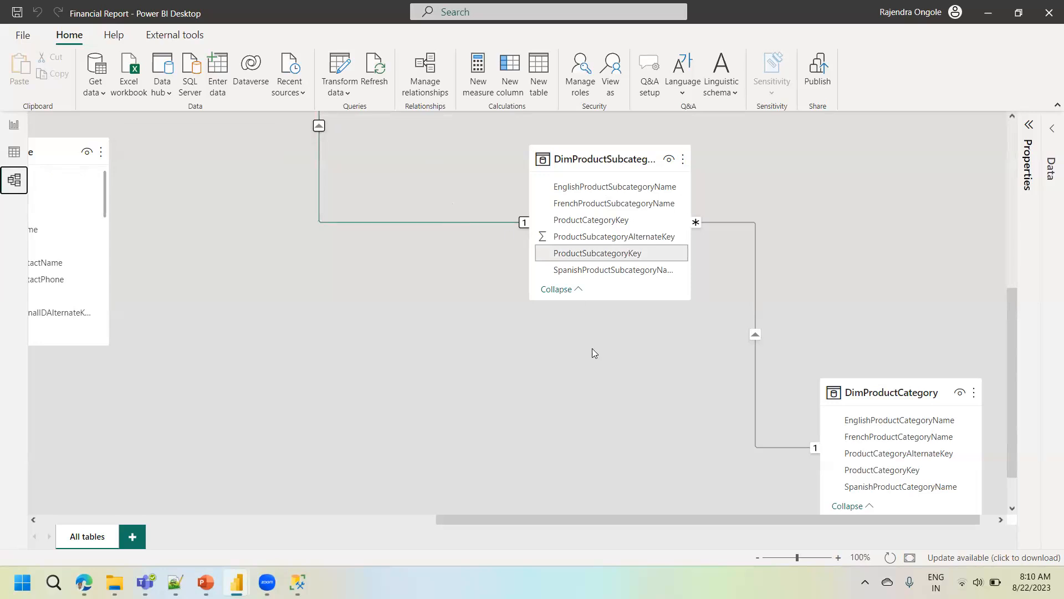
pyautogui.rightClick(756, 327)
pyautogui.click(768, 331)
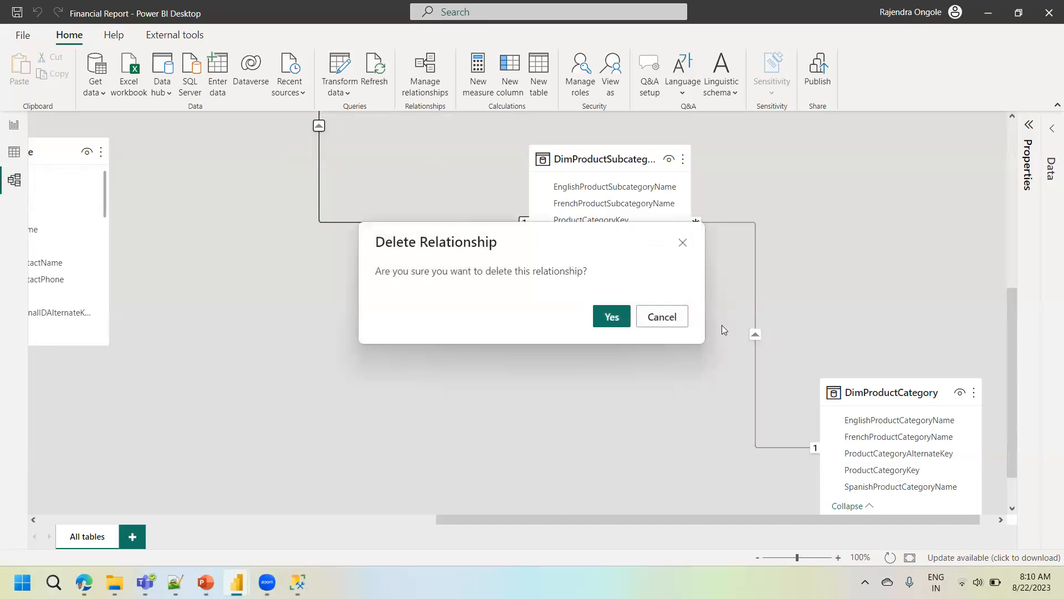
pyautogui.click(610, 316)
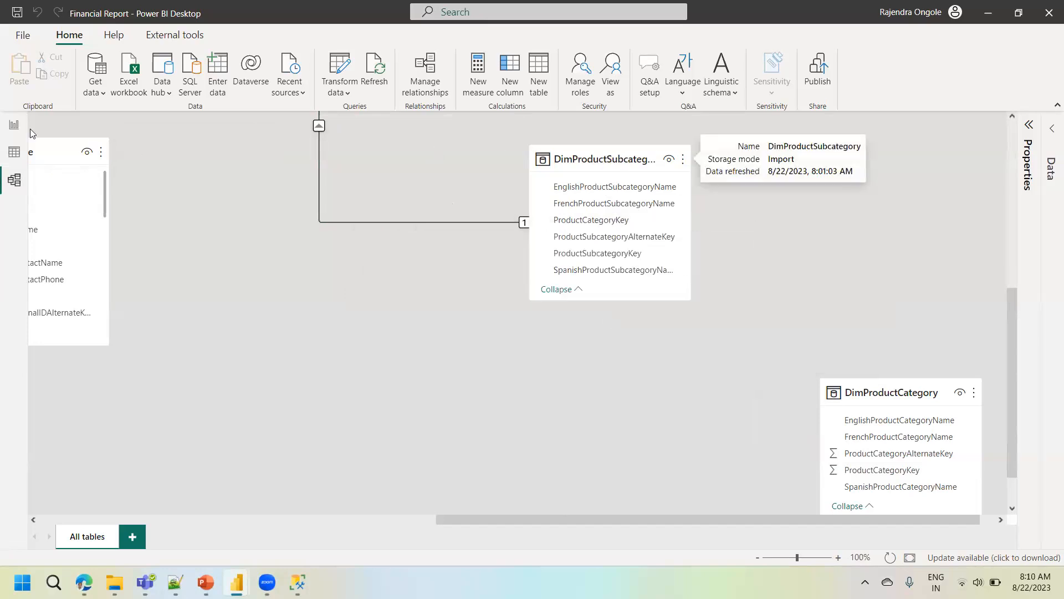
# - In Report view, expand DimProductSubcategory's fields and widen the field list so the full field names fit
pyautogui.click(12, 127)
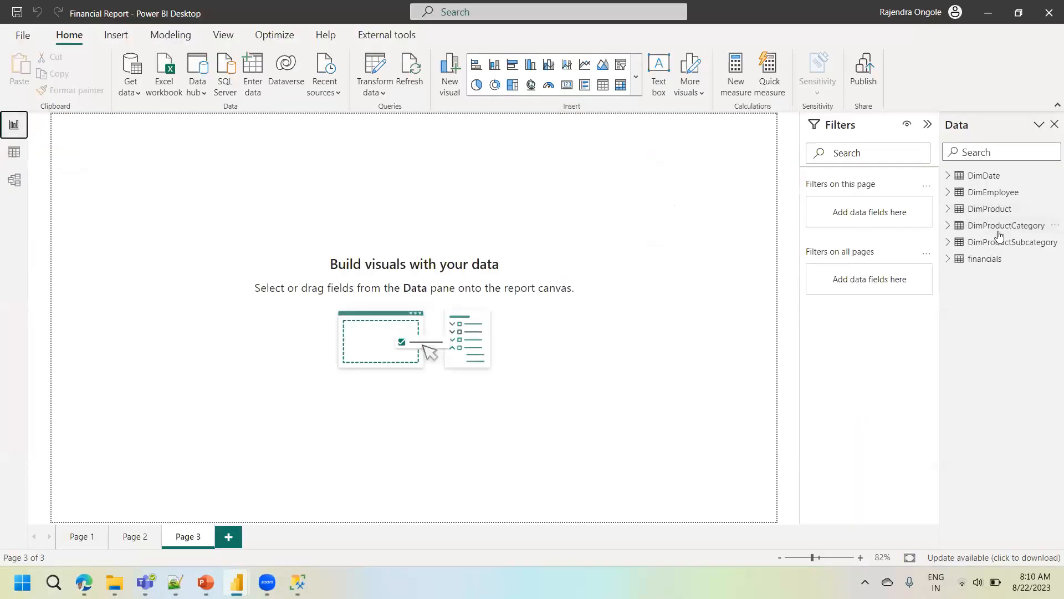
pyautogui.moveTo(993, 230)
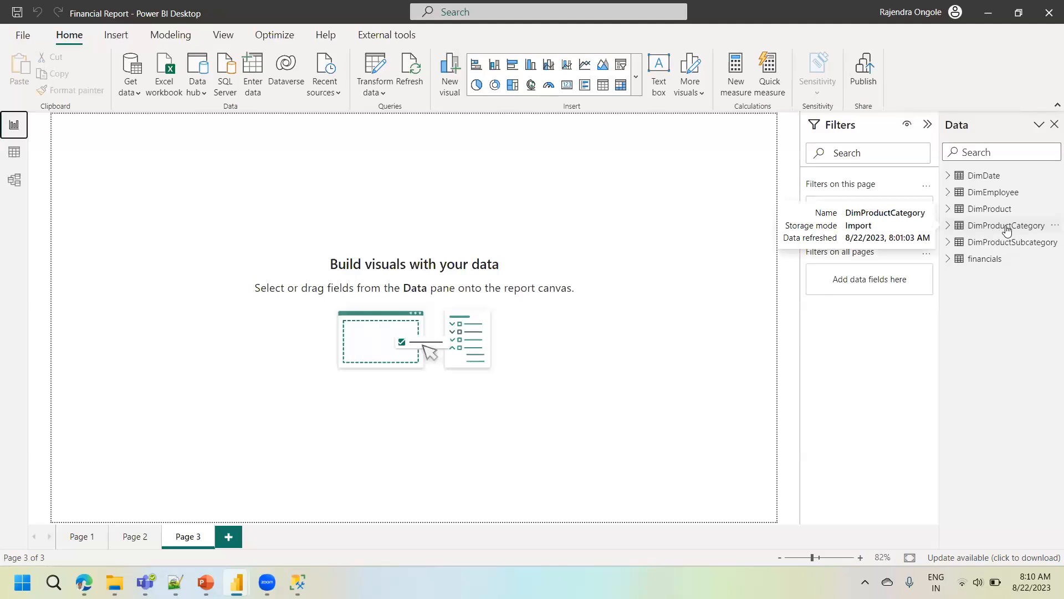
pyautogui.moveTo(1023, 248)
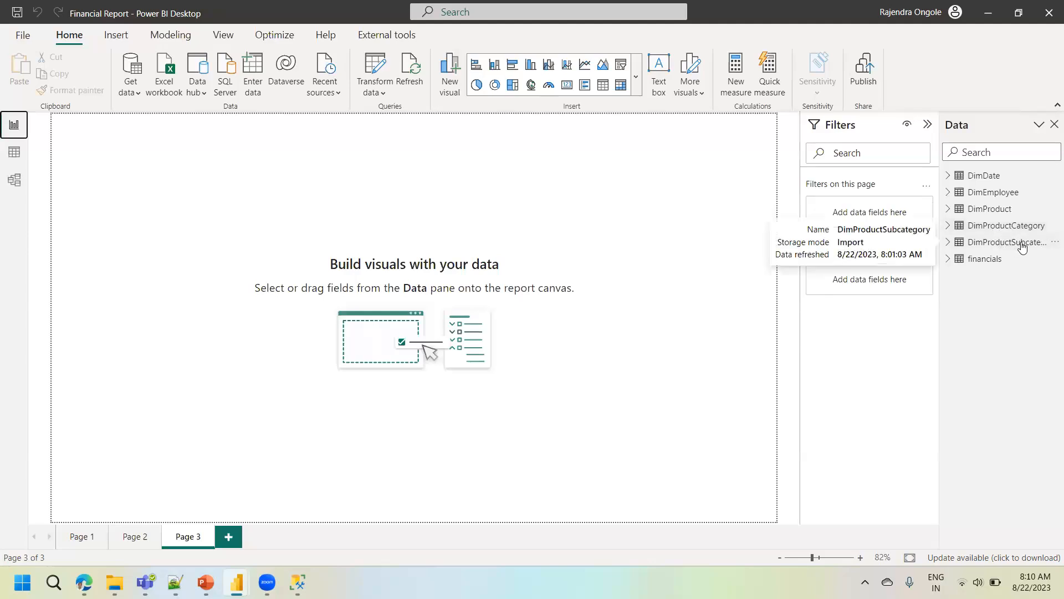
pyautogui.click(946, 244)
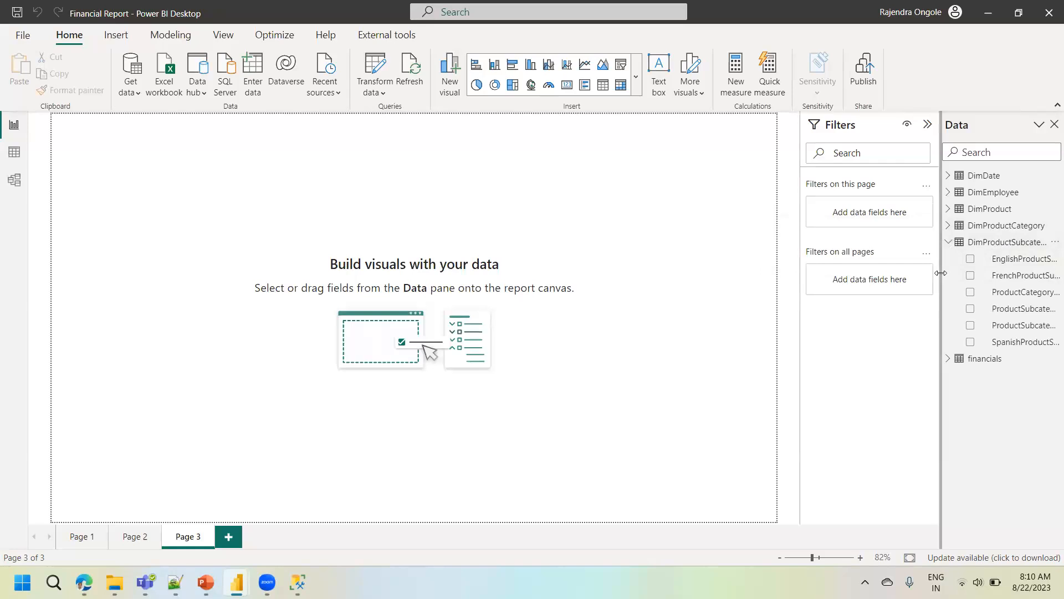
pyautogui.moveTo(941, 273); pyautogui.dragTo(864, 273)
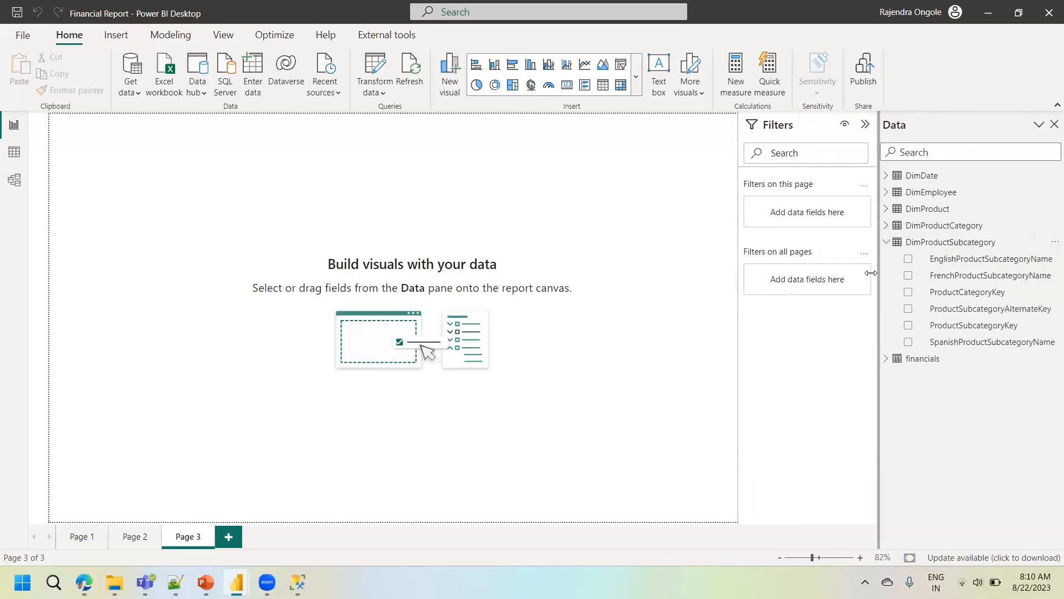
# - Review the DimProductSubcategory and DimProductCategory rows in Data view, checking the unlinked tables in Model view in between
pyautogui.click(12, 152)
pyautogui.click(948, 244)
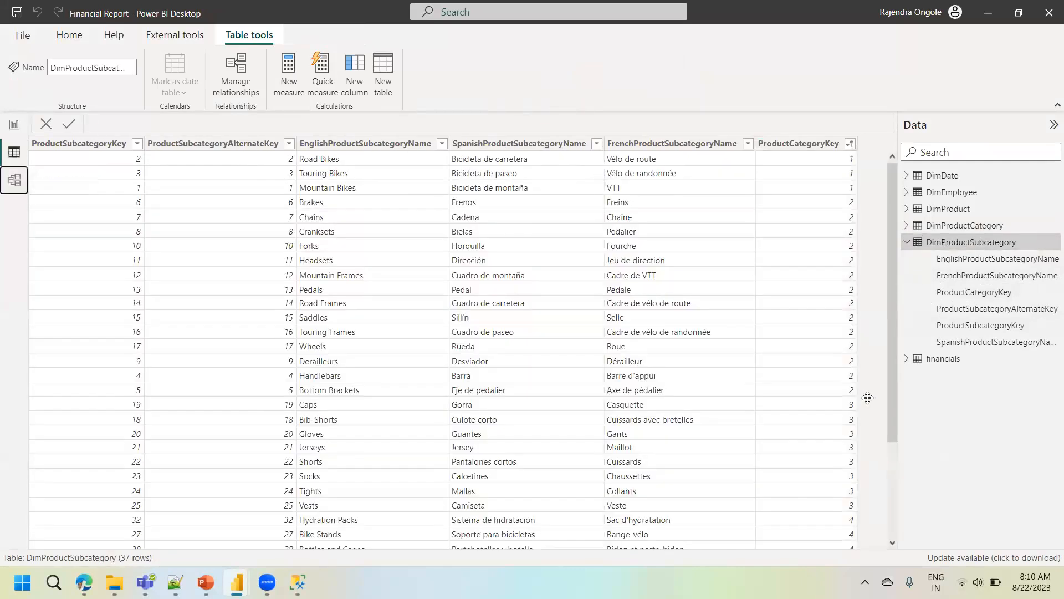
pyautogui.click(14, 179)
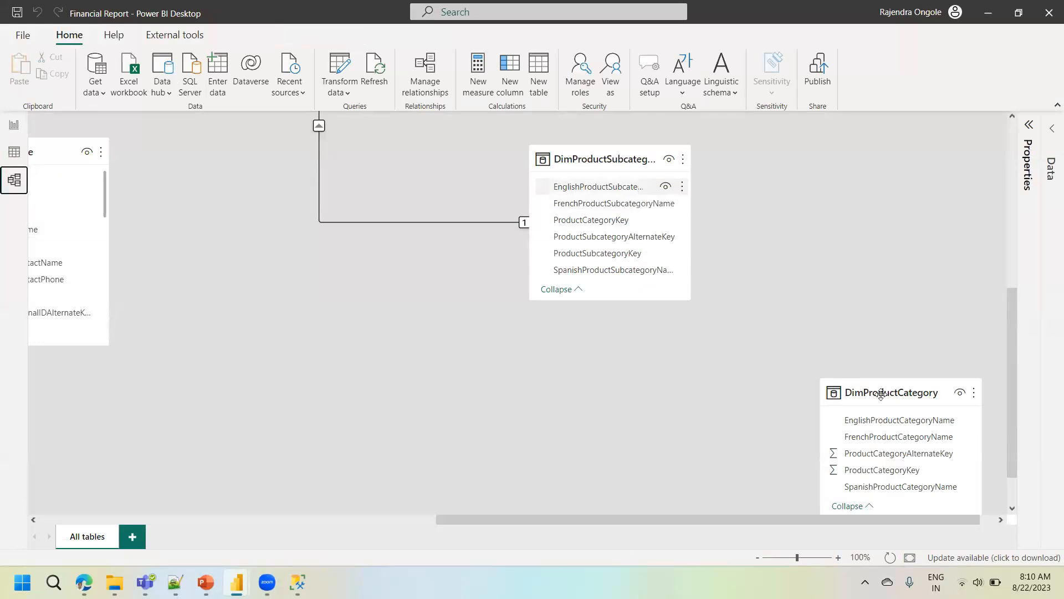
pyautogui.click(14, 151)
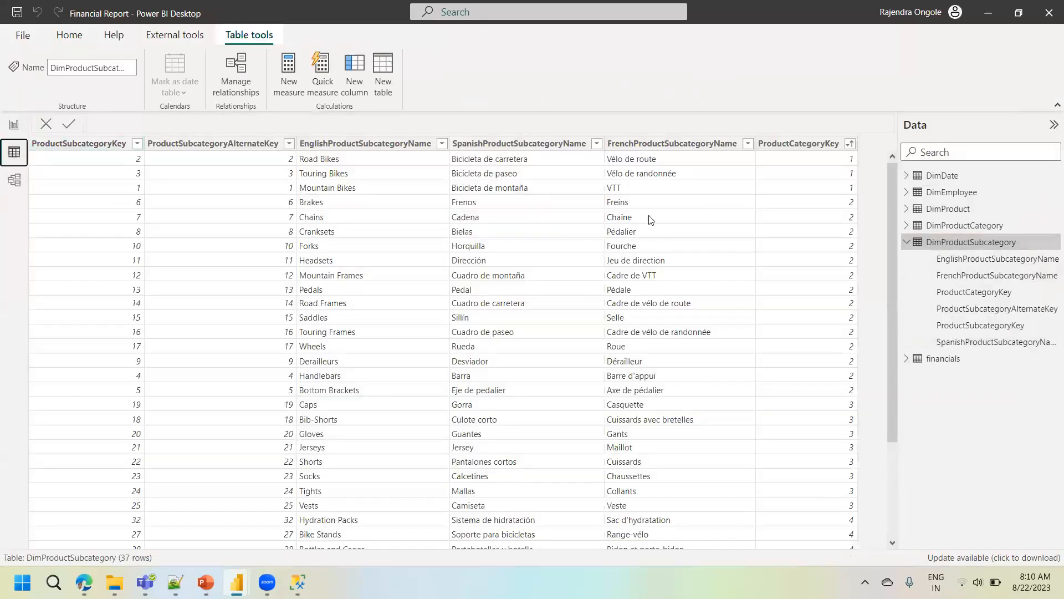
pyautogui.click(972, 229)
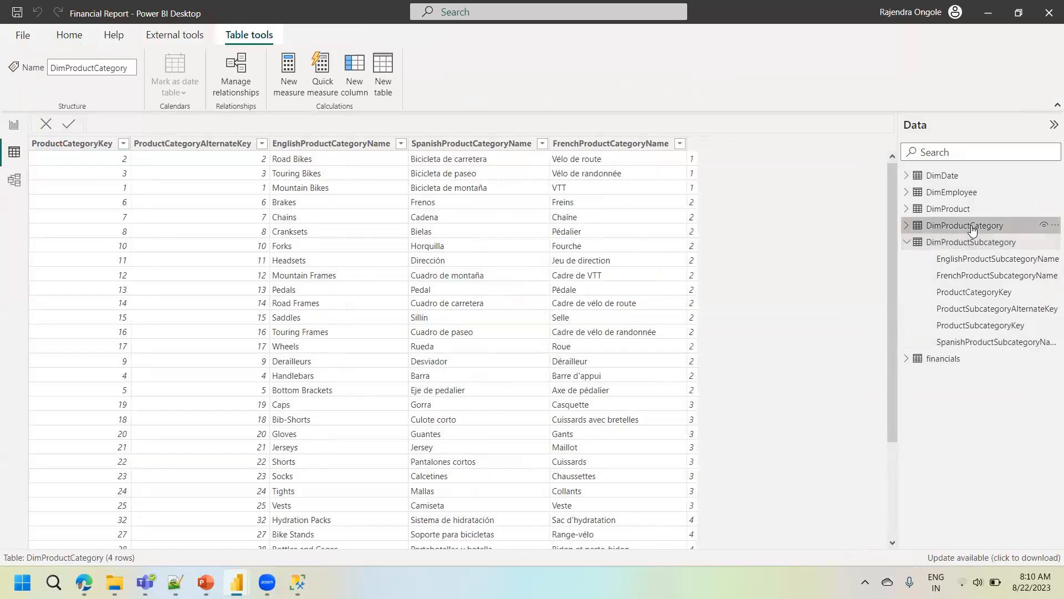
# - Add DimProductCategory's EnglishProductCategoryName to report Page 3 as a table visual, then enlarge it and move it lower on the page
pyautogui.click(17, 126)
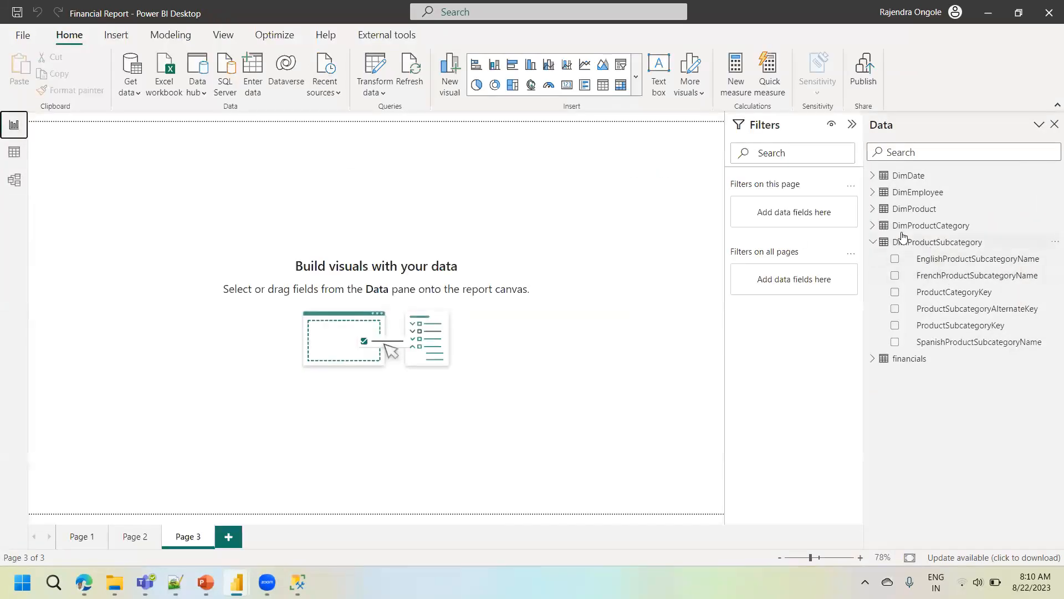
pyautogui.click(874, 225)
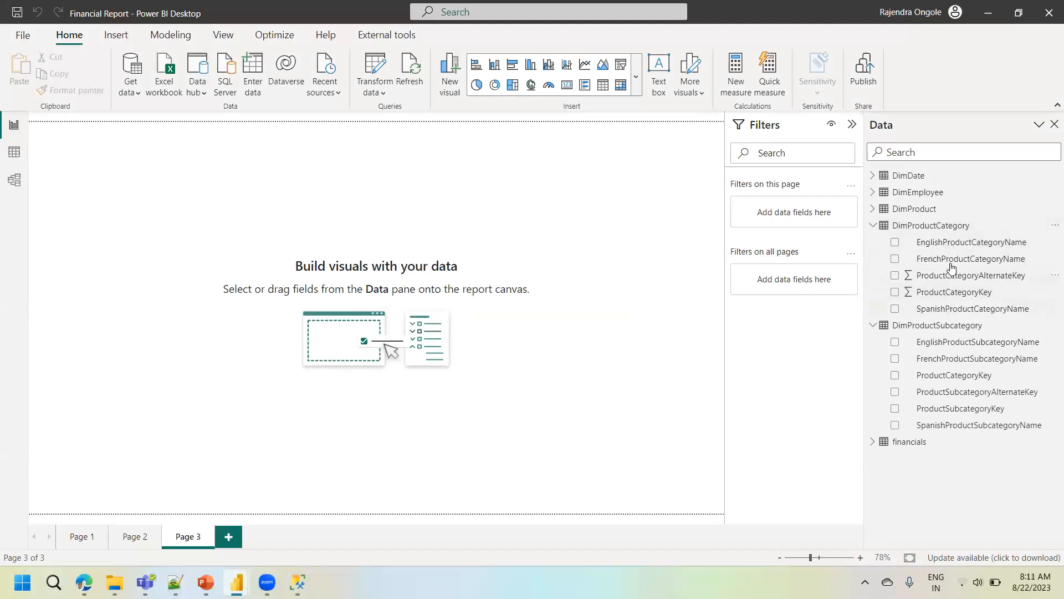
pyautogui.moveTo(950, 241); pyautogui.dragTo(278, 200)
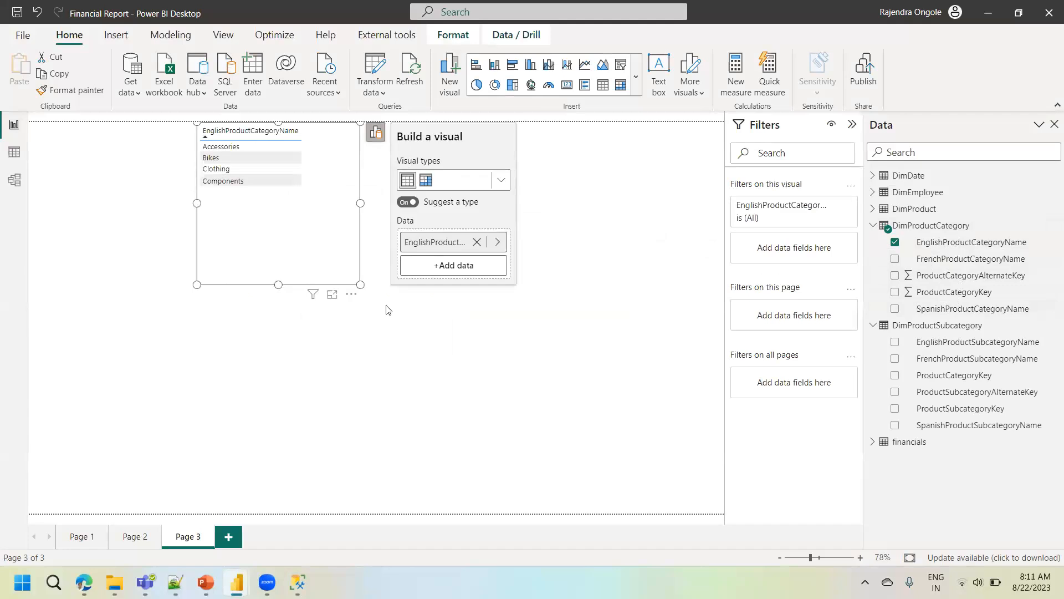
pyautogui.moveTo(361, 285); pyautogui.dragTo(500, 414)
pyautogui.moveTo(386, 309); pyautogui.dragTo(382, 395)
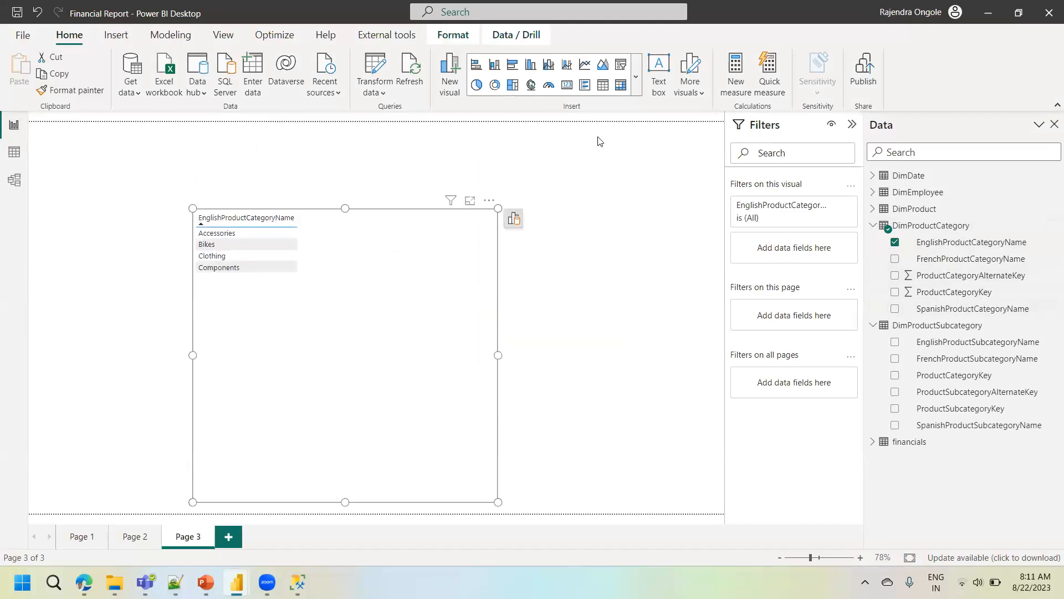
# - Convert the category table visual to a stacked bar chart and add ProductCategoryKey from DimProductSubcategory to it
pyautogui.click(511, 68)
pyautogui.press('Delete')
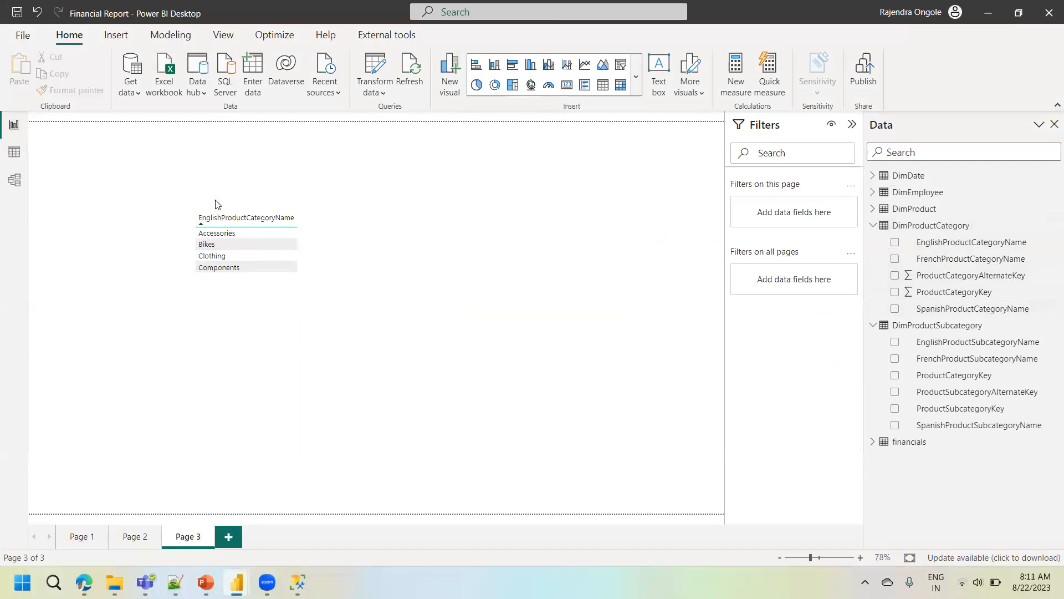
pyautogui.click(321, 297)
pyautogui.click(513, 221)
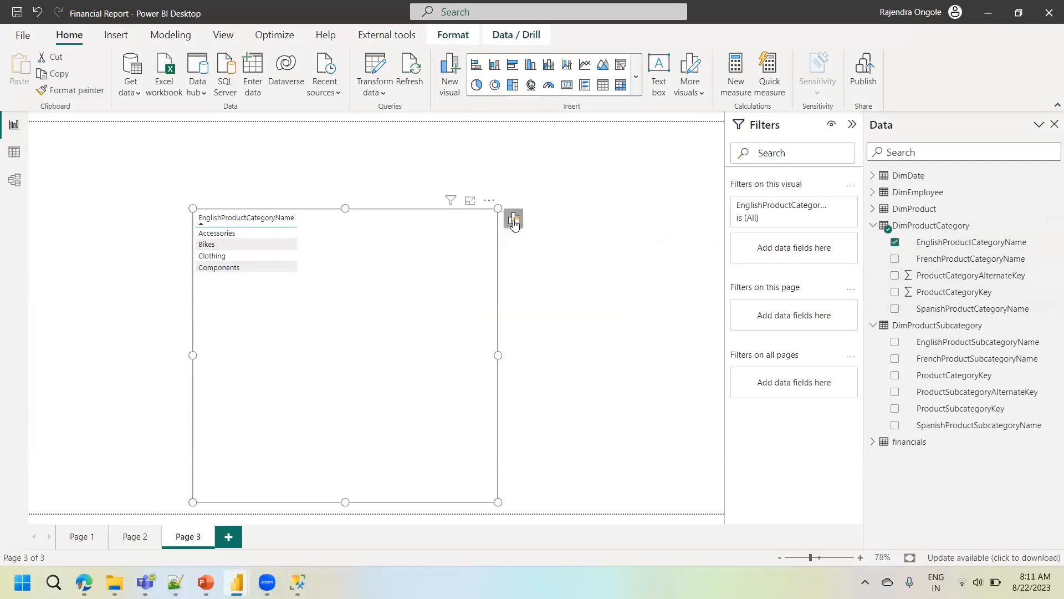
pyautogui.click(640, 270)
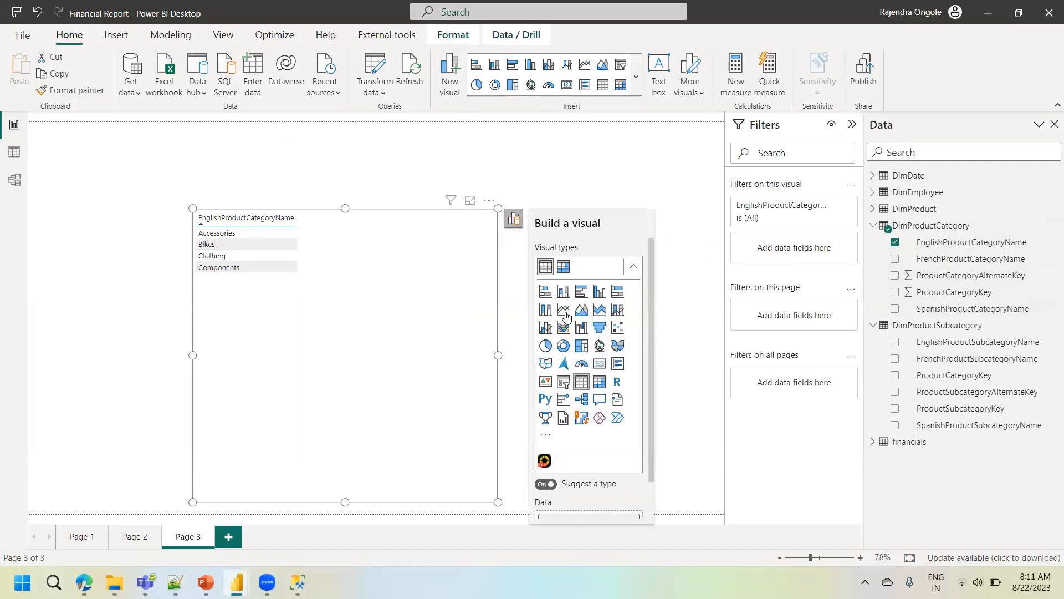
pyautogui.click(545, 291)
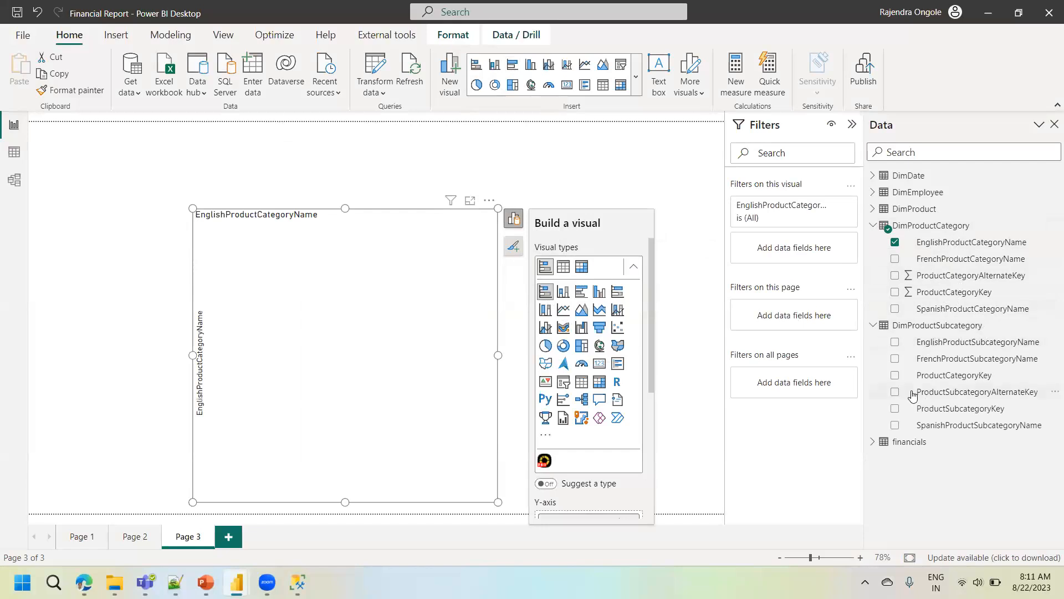
pyautogui.click(895, 377)
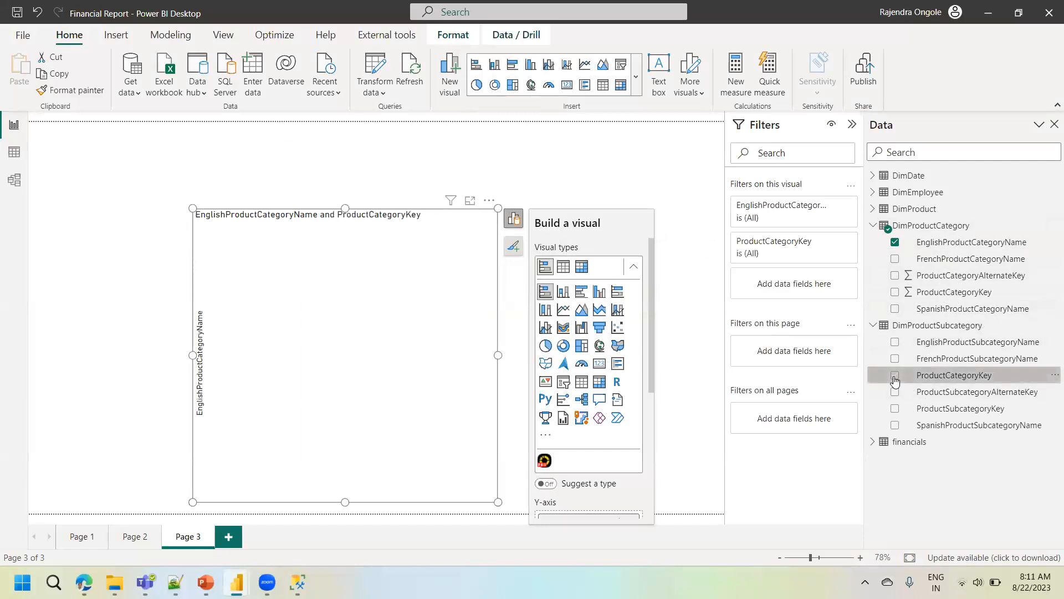
# - Fix the visual by creating an active one-to-many, single-direction relationship from DimProductCategory to DimProductSubcategory on ProductCategoryKey
pyautogui.click(347, 373)
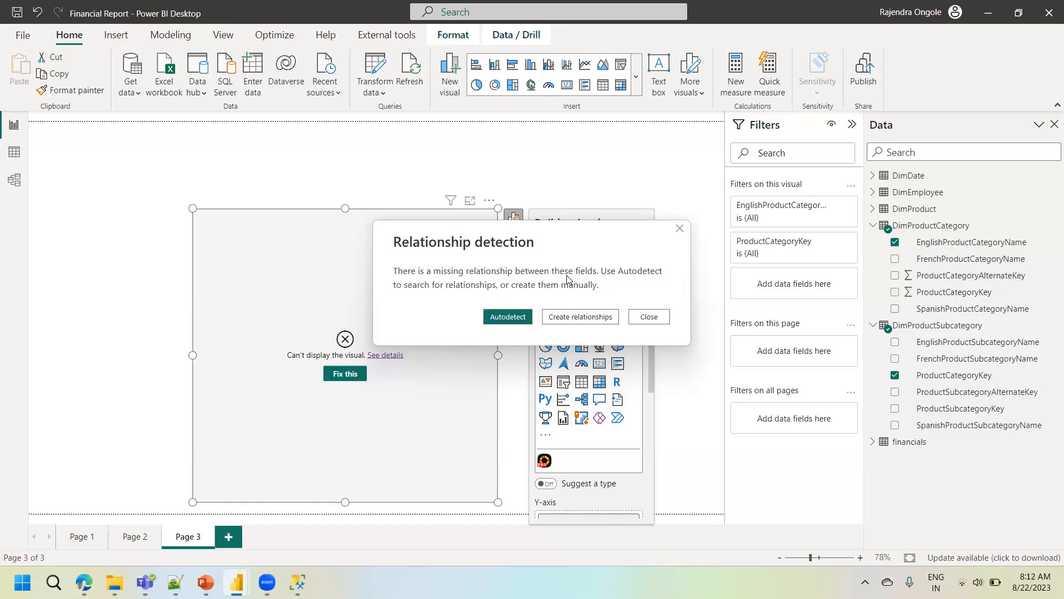
pyautogui.click(560, 324)
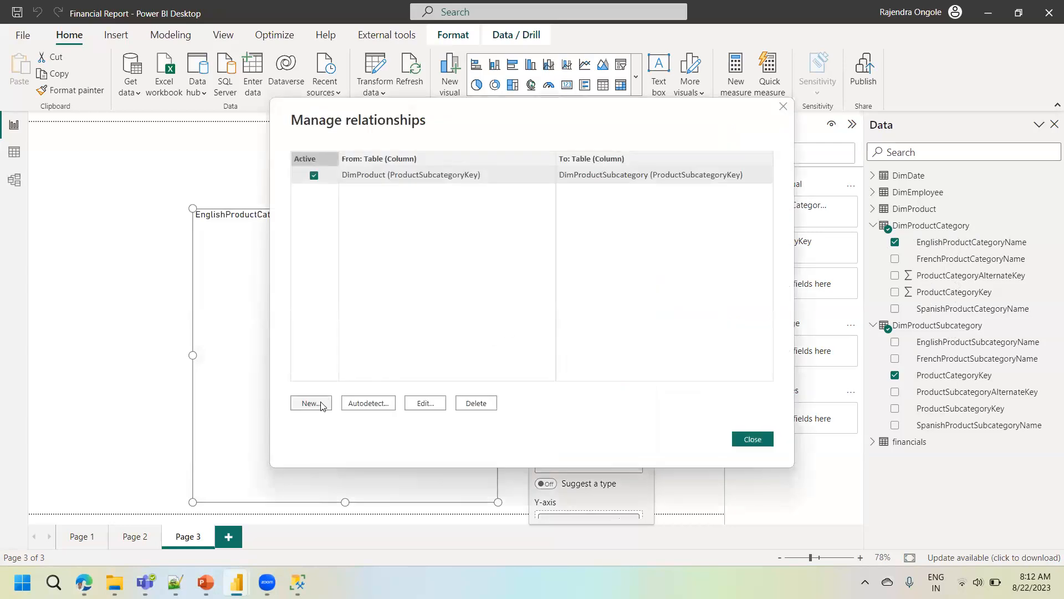
pyautogui.click(310, 403)
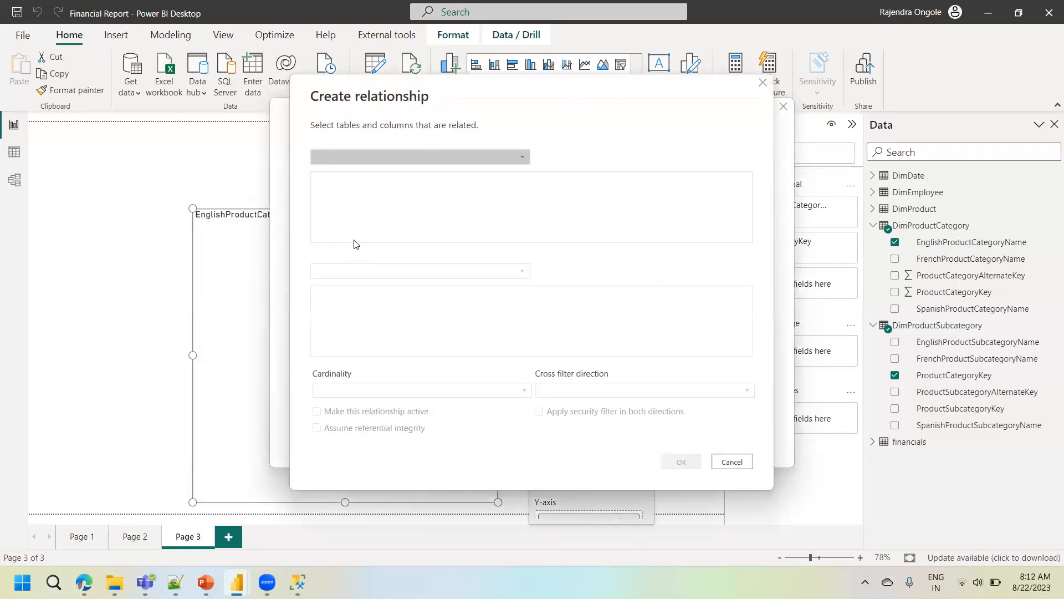
pyautogui.click(405, 162)
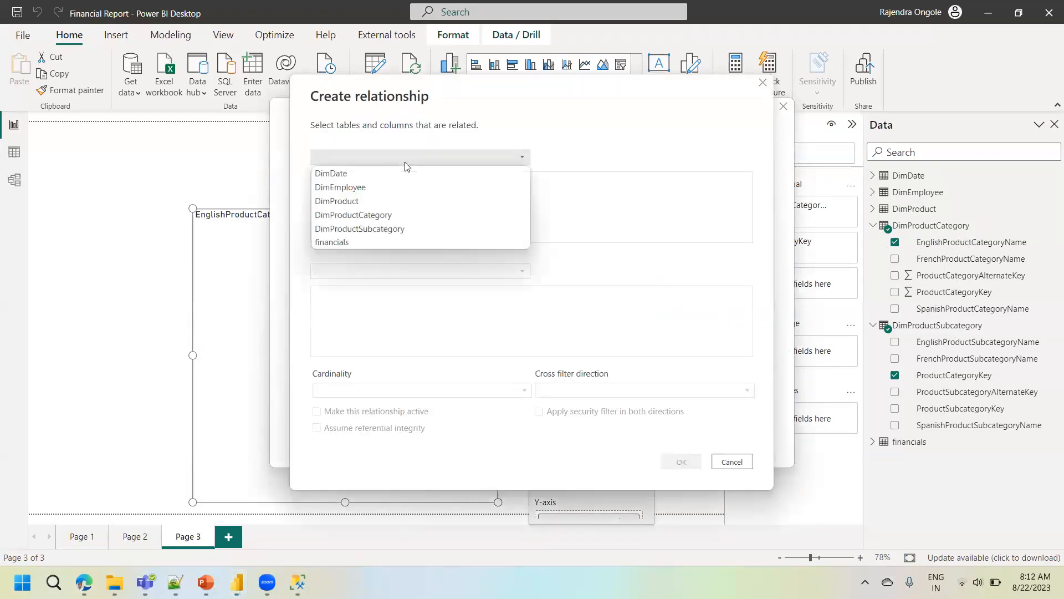
pyautogui.click(381, 215)
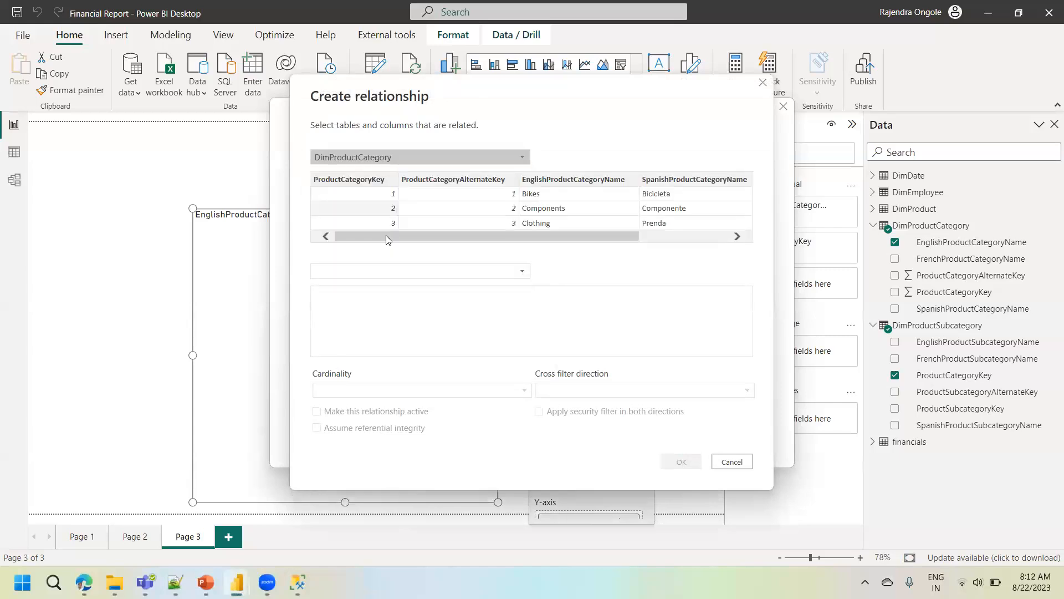
pyautogui.click(380, 271)
pyautogui.click(361, 328)
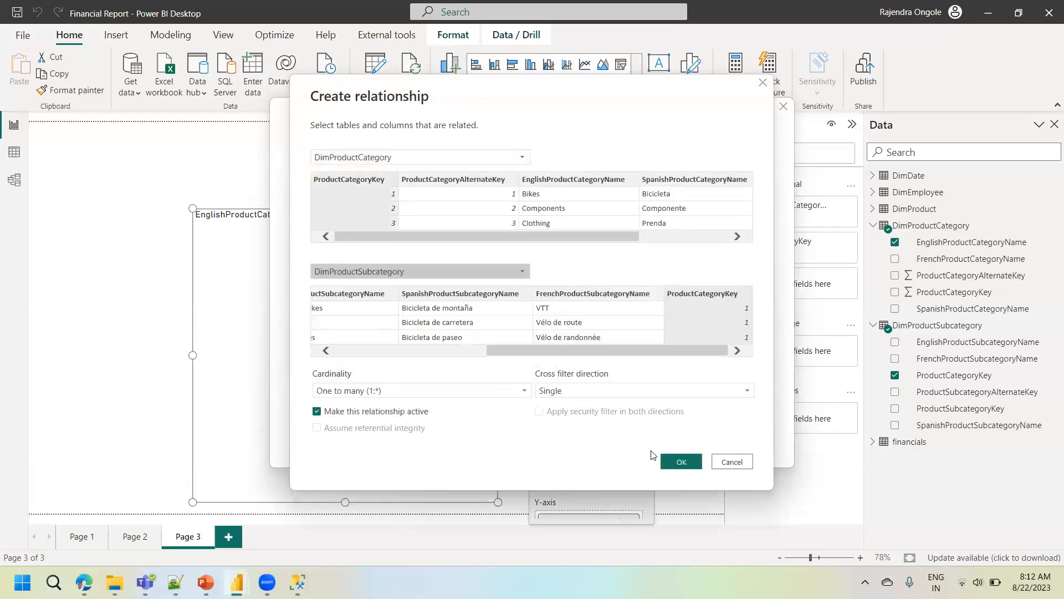
pyautogui.click(681, 461)
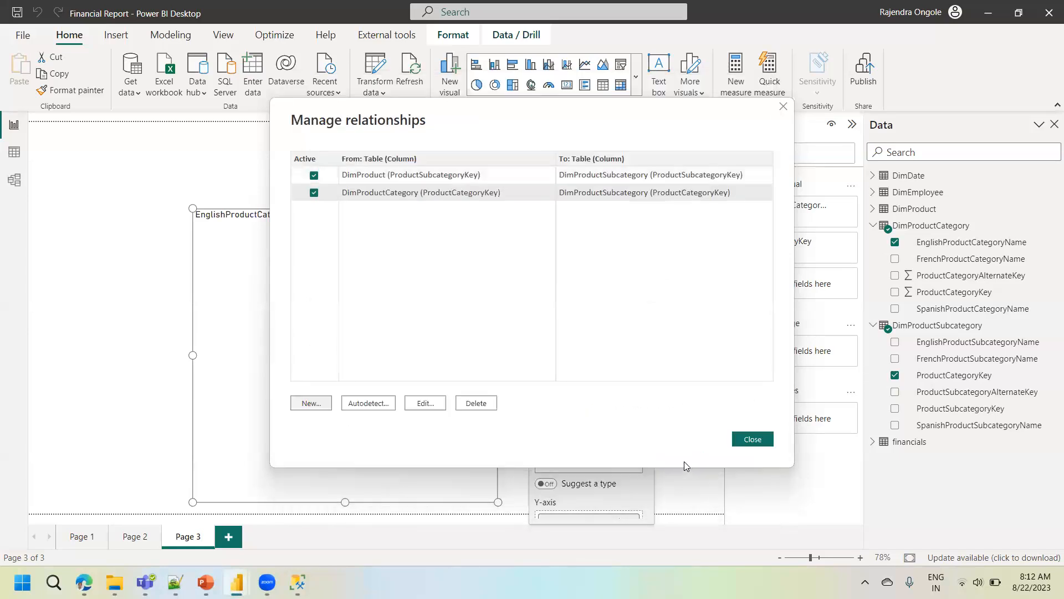
pyautogui.click(755, 440)
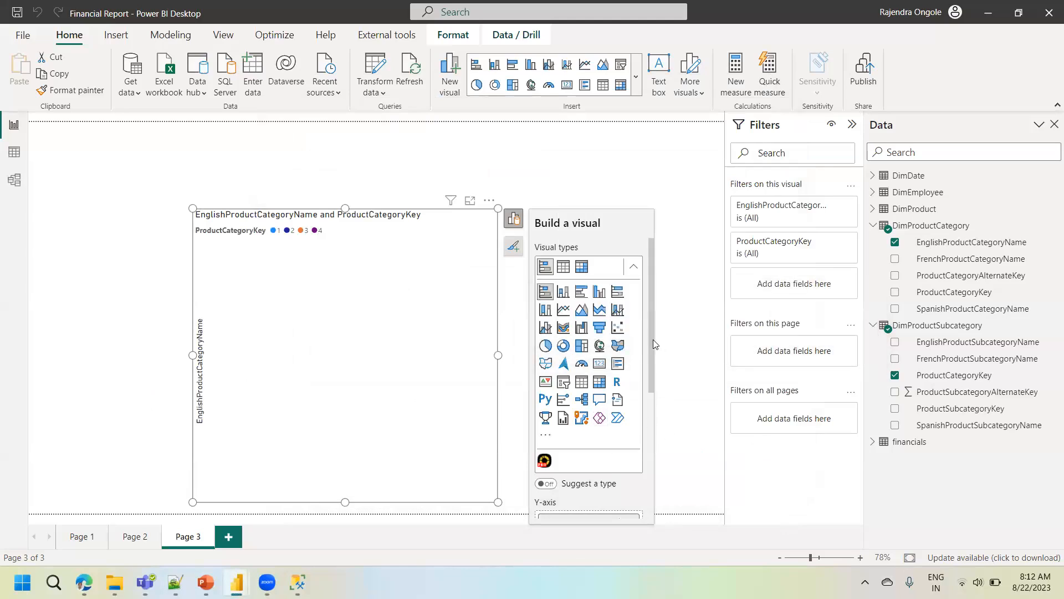
# - Move ProductCategoryKey from the chart's legend to its X-axis as a count and enlarge the chart
pyautogui.moveTo(651, 387); pyautogui.dragTo(651, 494)
pyautogui.moveTo(589, 458); pyautogui.dragTo(591, 407)
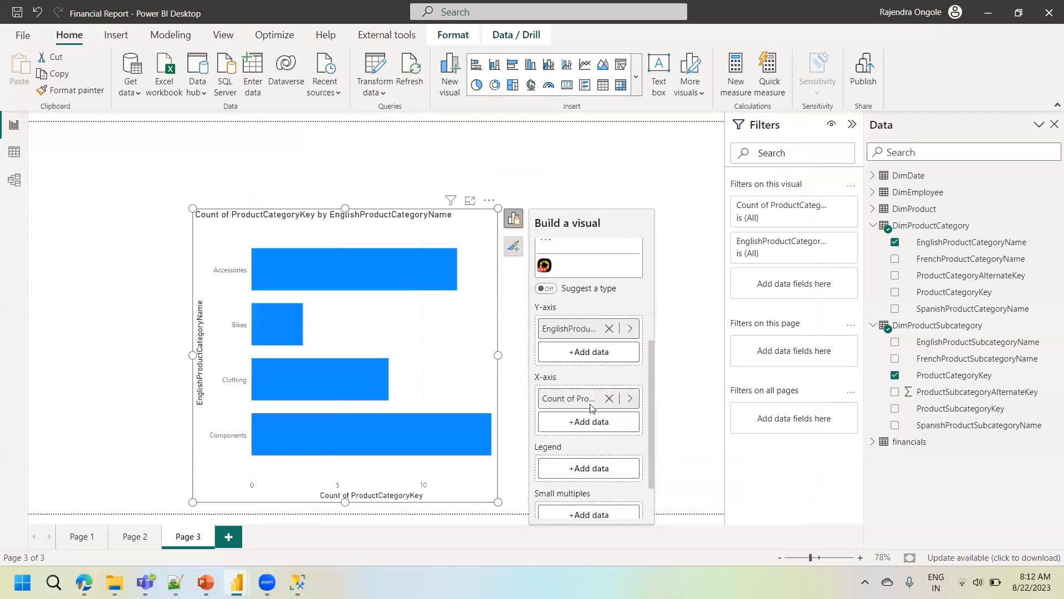
pyautogui.moveTo(192, 208); pyautogui.dragTo(128, 164)
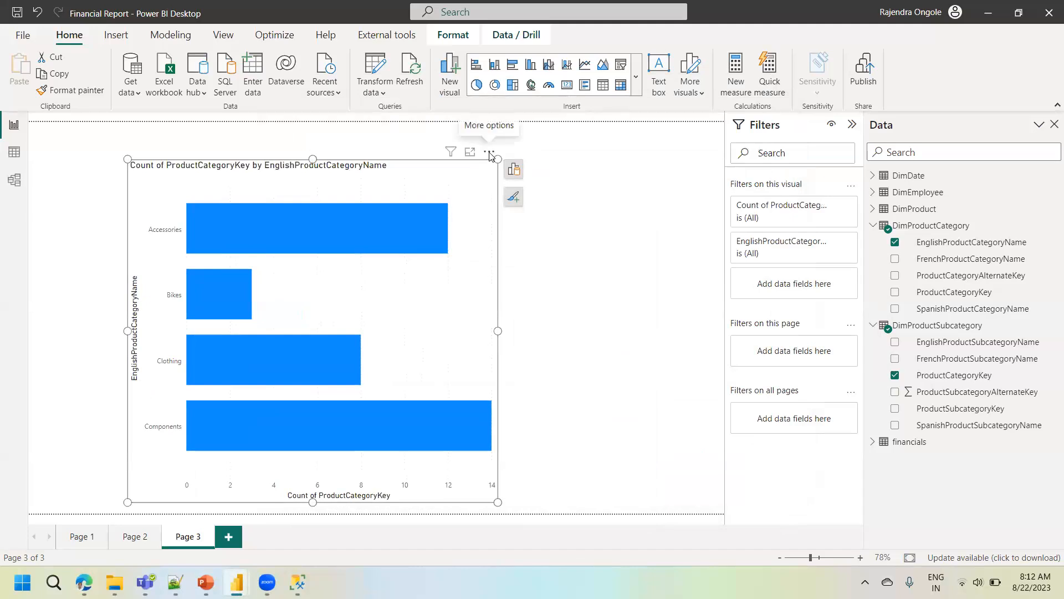
# - Sort the bar chart's axis by Count of ProductCategoryKey in descending order
pyautogui.click(489, 152)
pyautogui.moveTo(577, 237)
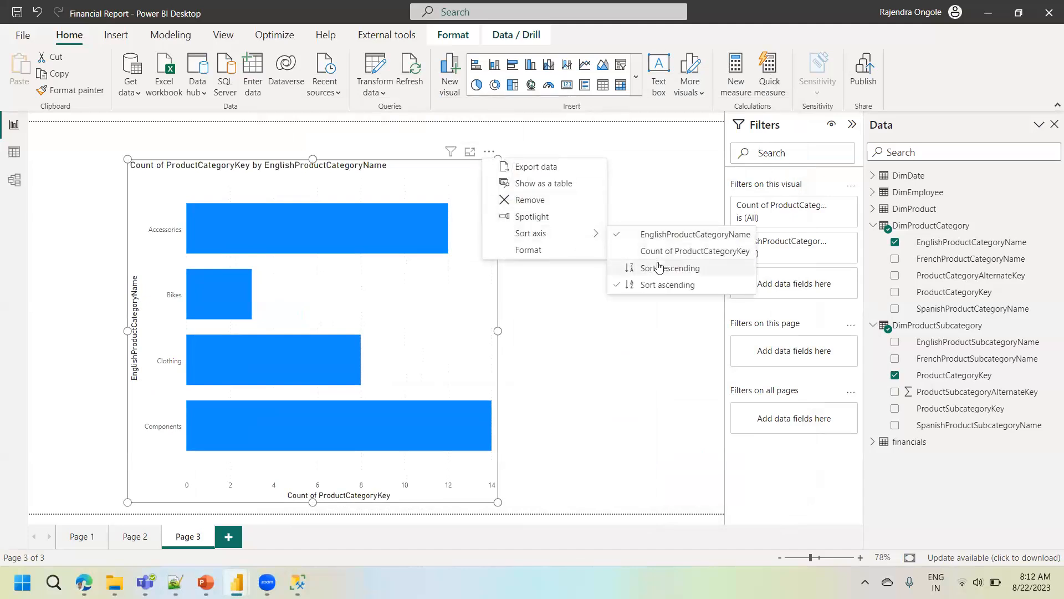
pyautogui.click(677, 254)
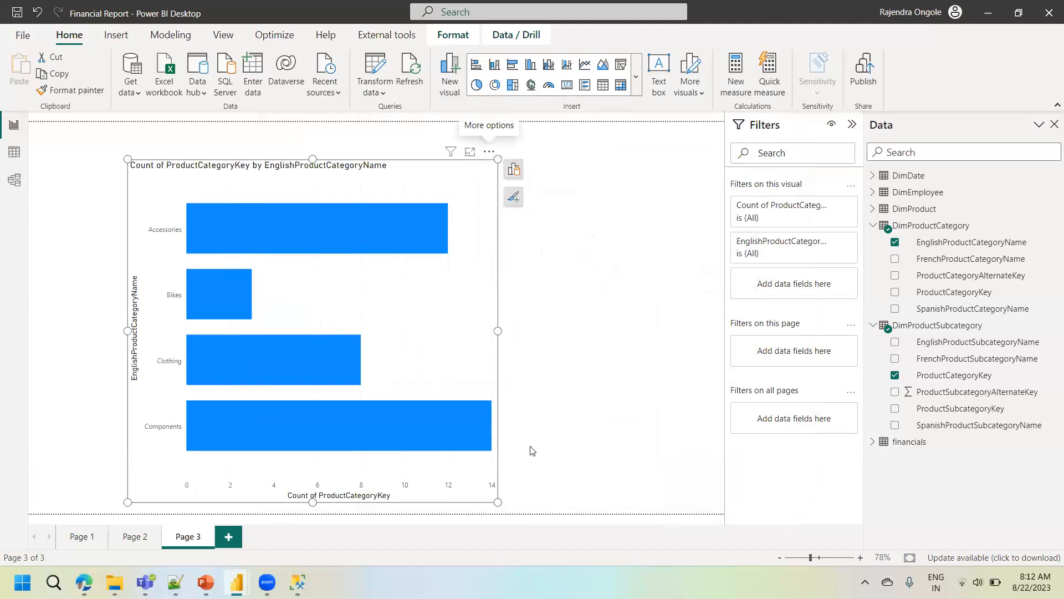
pyautogui.click(489, 152)
pyautogui.moveTo(541, 233)
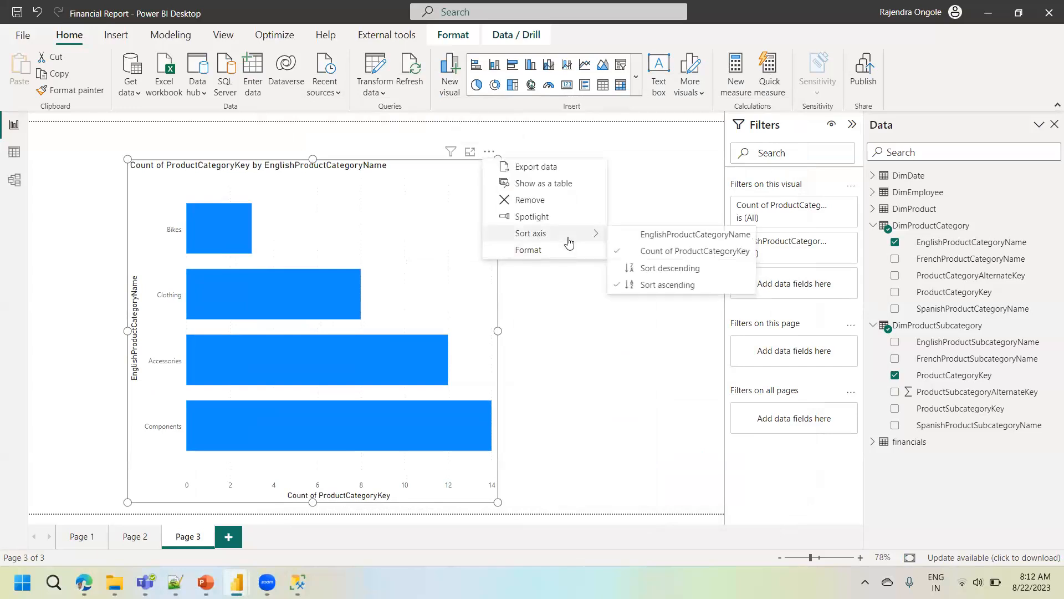
pyautogui.click(672, 267)
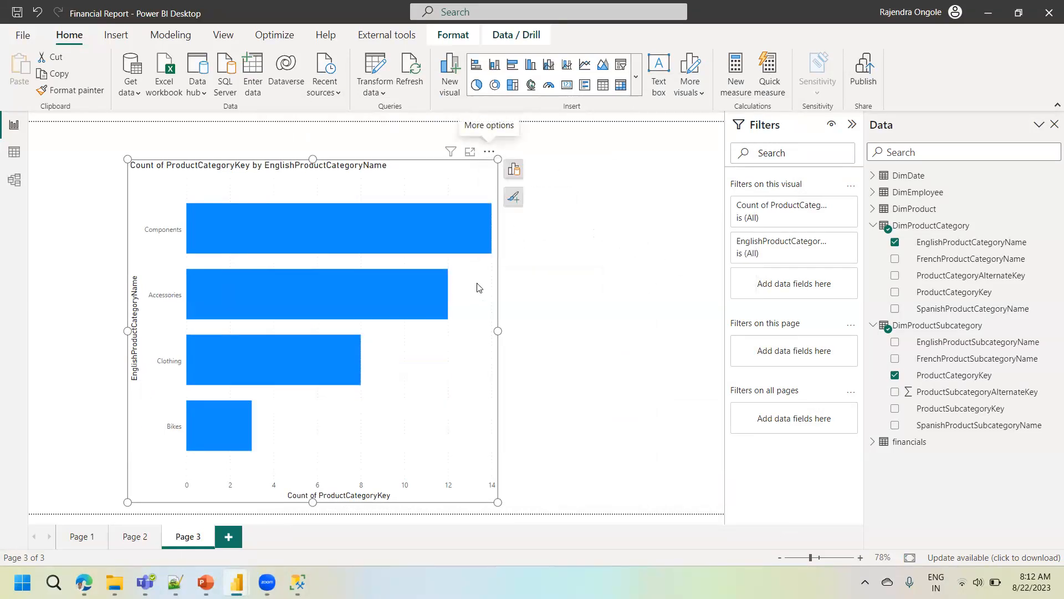
# - Move the product category bar chart to the left edge of the report page and turn on its data labels
pyautogui.moveTo(446, 388); pyautogui.dragTo(342, 399)
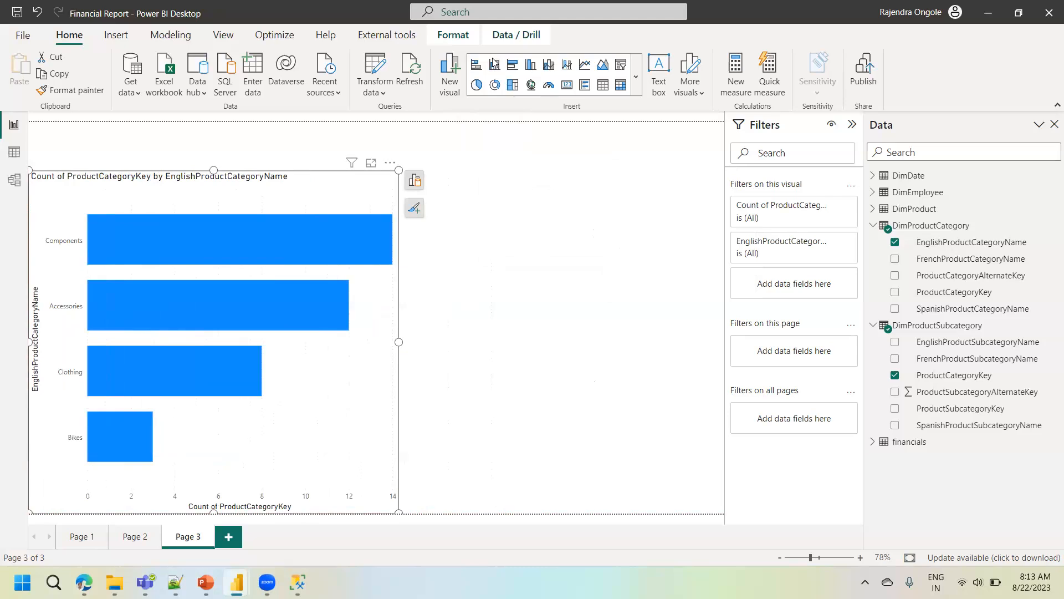
pyautogui.click(421, 211)
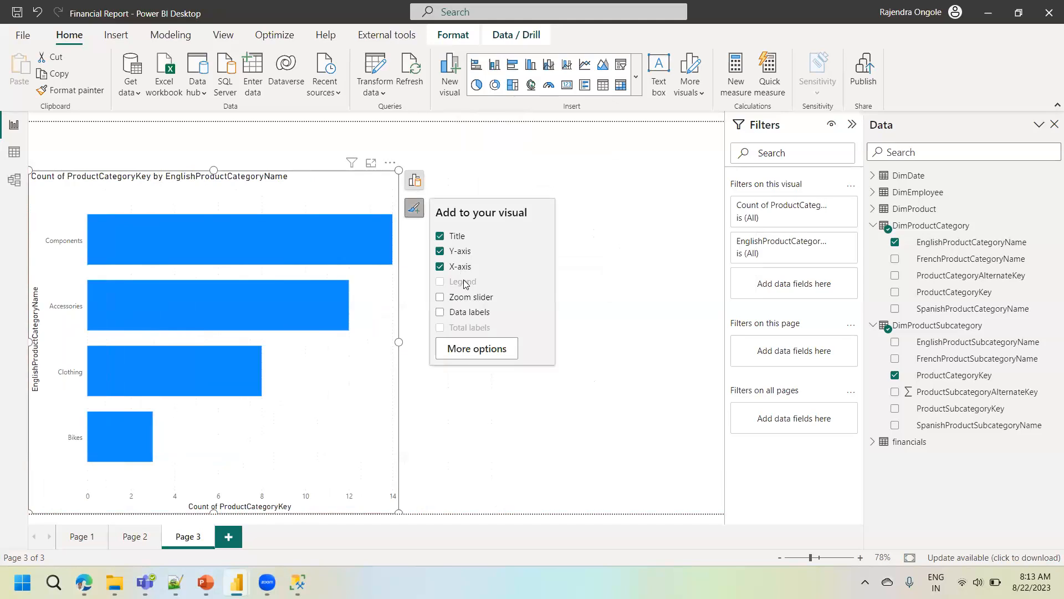
pyautogui.click(469, 314)
pyautogui.click(529, 432)
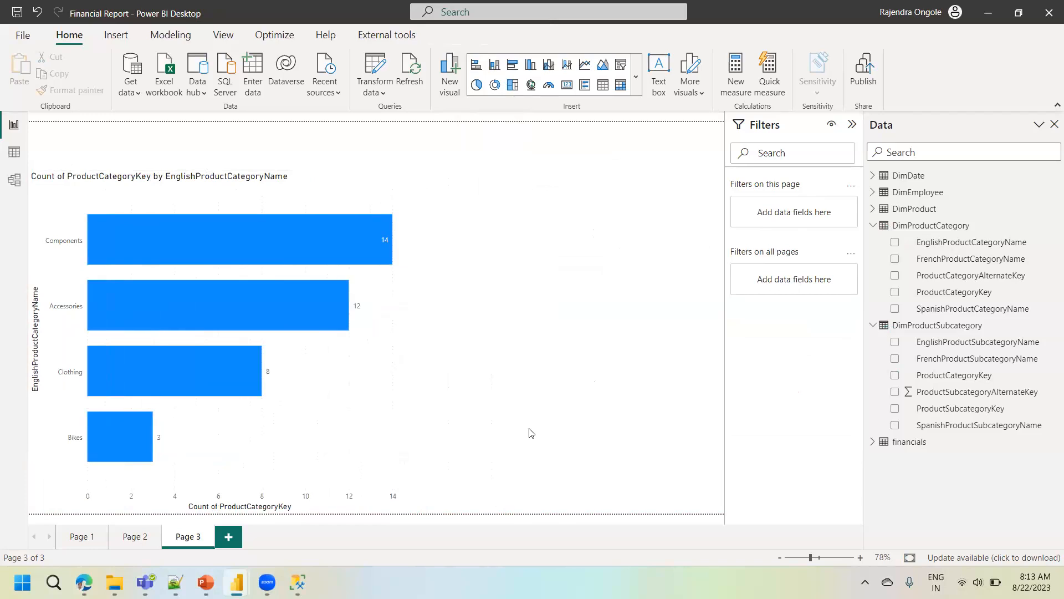
# - Check the model diagram for relationships on the DimDate and DimEmployee tables, and return to the report
pyautogui.click(14, 182)
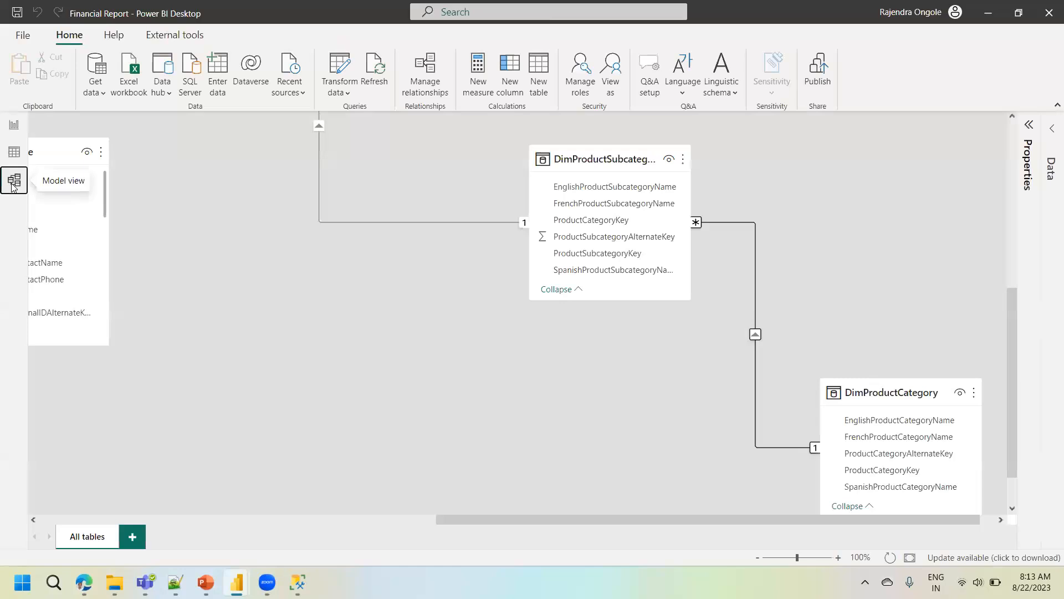
pyautogui.moveTo(469, 517); pyautogui.dragTo(151, 499)
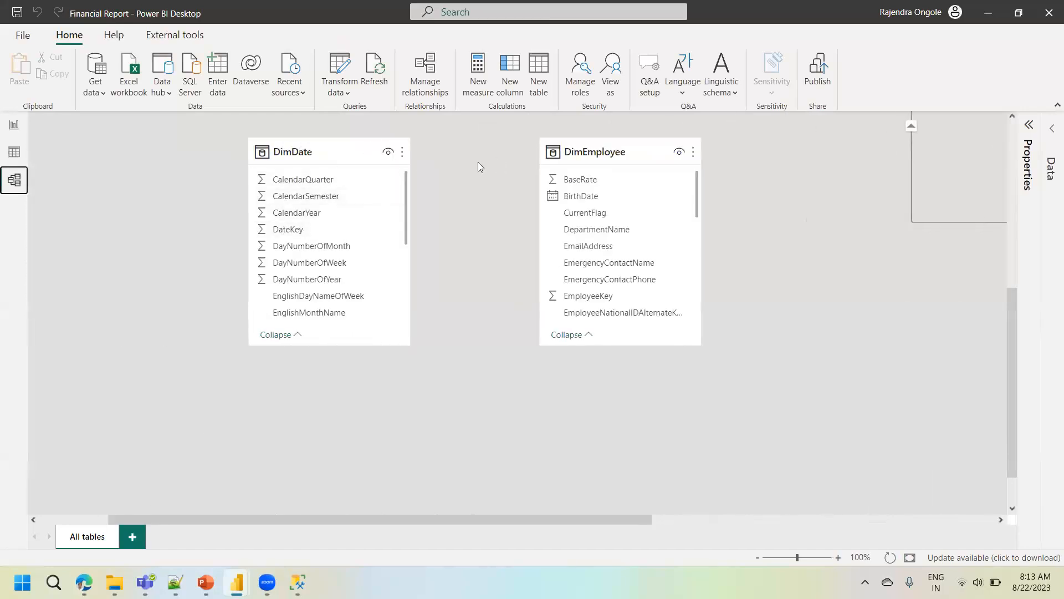
pyautogui.click(10, 130)
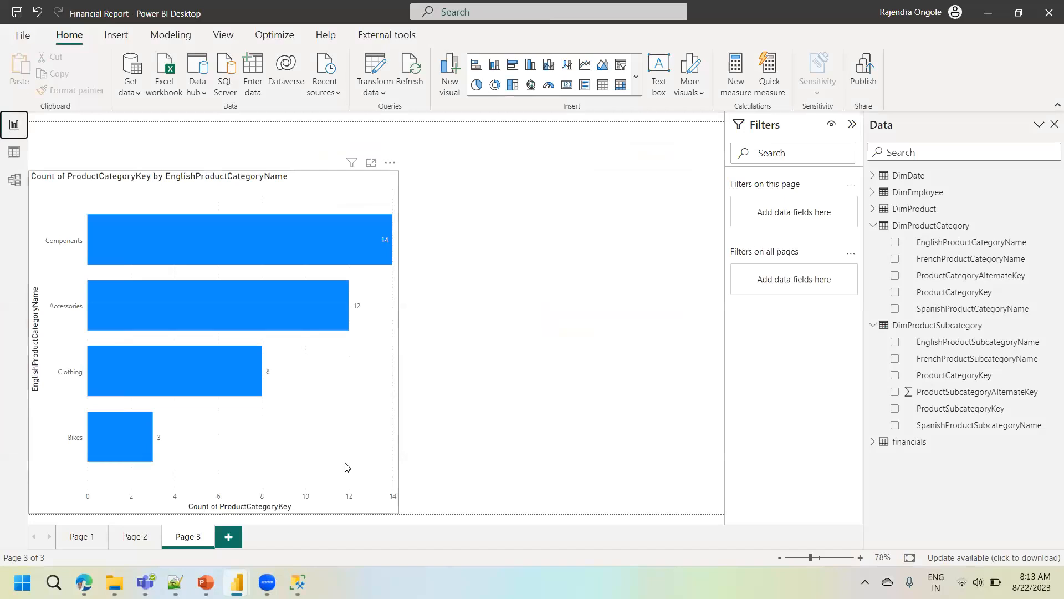
# - Add a new report page and create a table visual from DimDate's FullDateAlternateKey date hierarchy
pyautogui.click(229, 536)
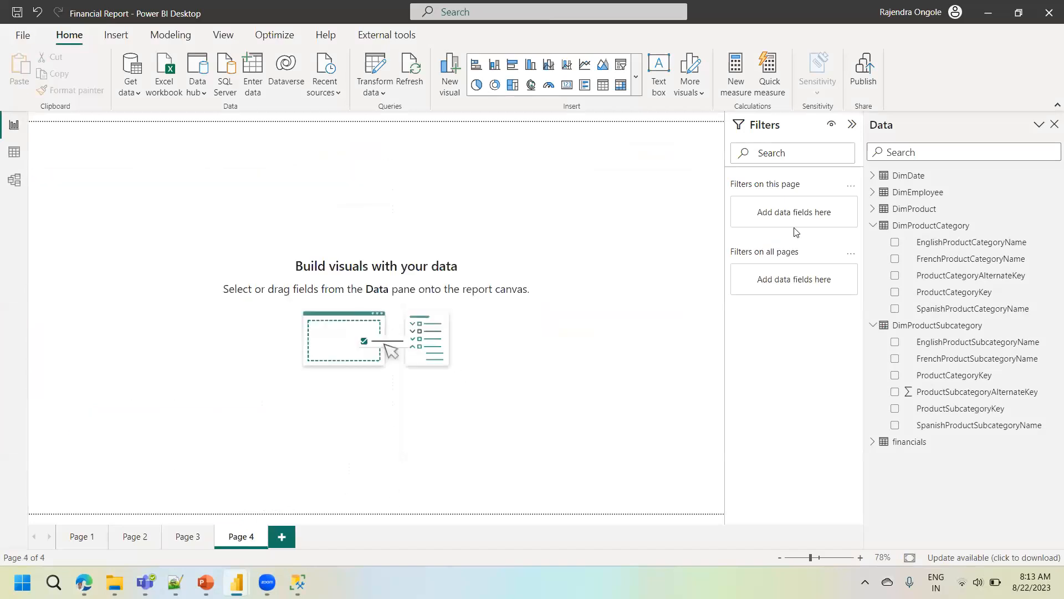
pyautogui.click(874, 177)
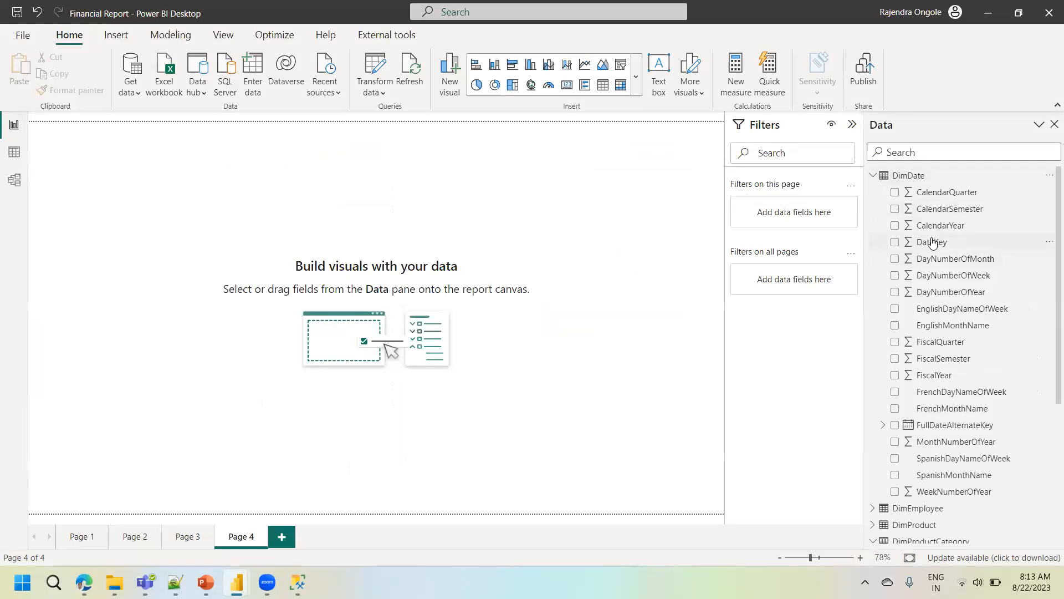
pyautogui.moveTo(932, 243); pyautogui.dragTo(974, 235)
pyautogui.click(895, 426)
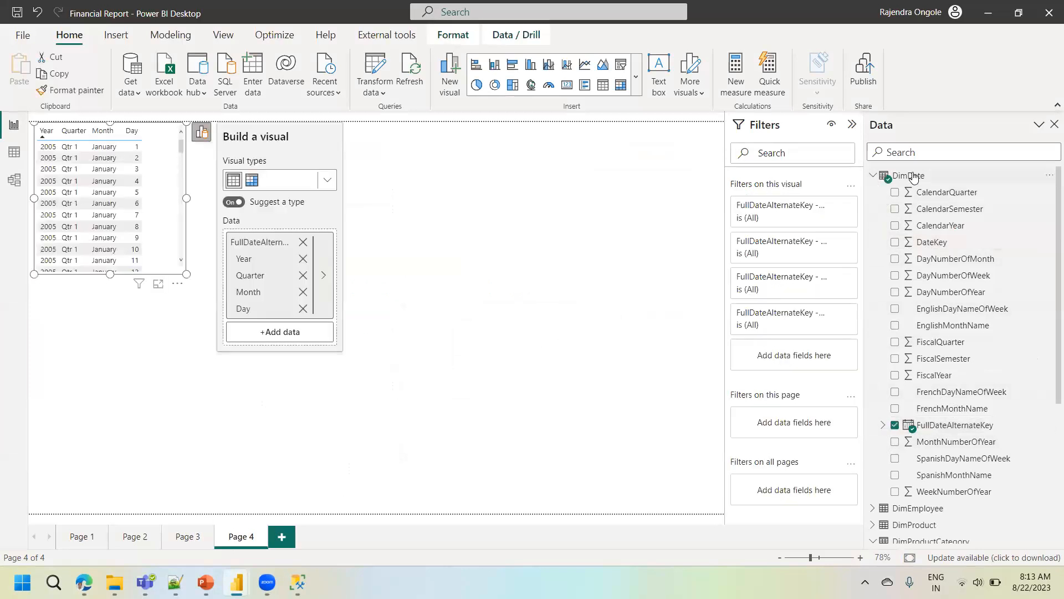
# - Add BaseRate from DimEmployee to the date visual and enlarge the visual to fill most of the page
pyautogui.scroll(-1, 1050, 323)
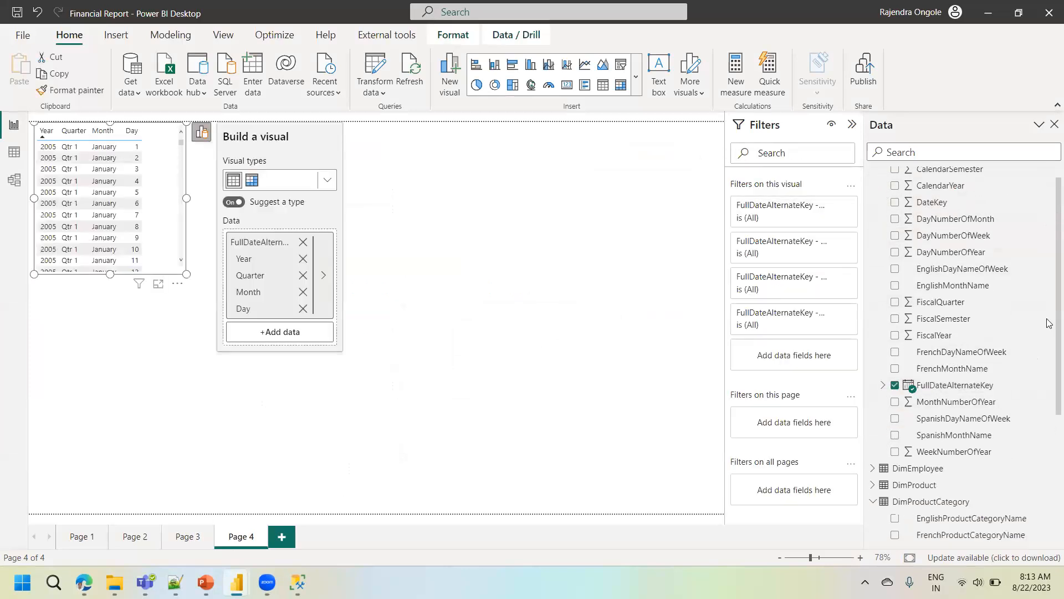
pyautogui.scroll(-3, 1049, 323)
pyautogui.click(874, 333)
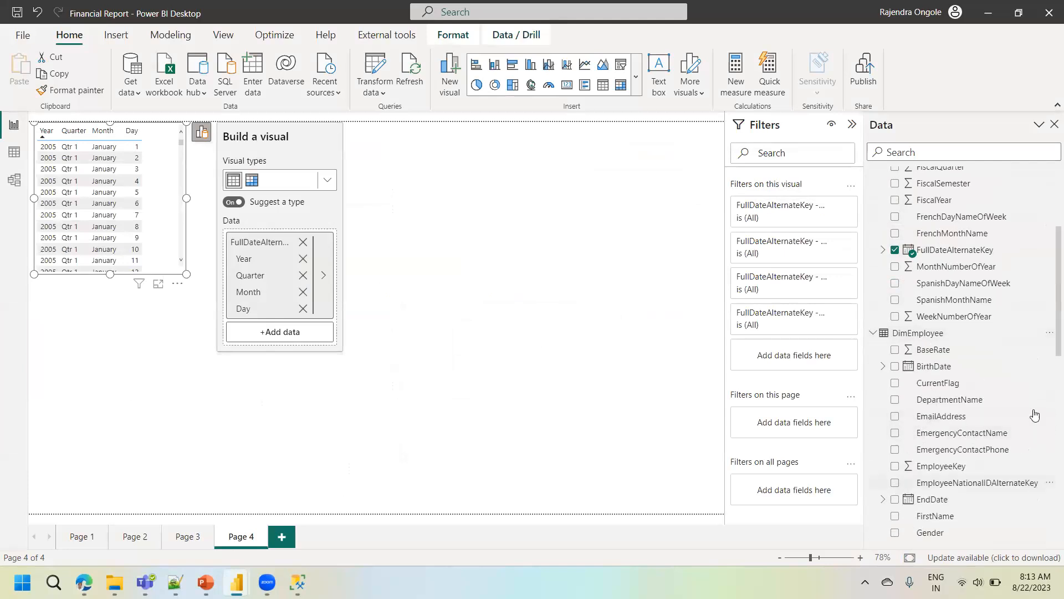
pyautogui.click(895, 350)
pyautogui.moveTo(185, 274); pyautogui.dragTo(593, 511)
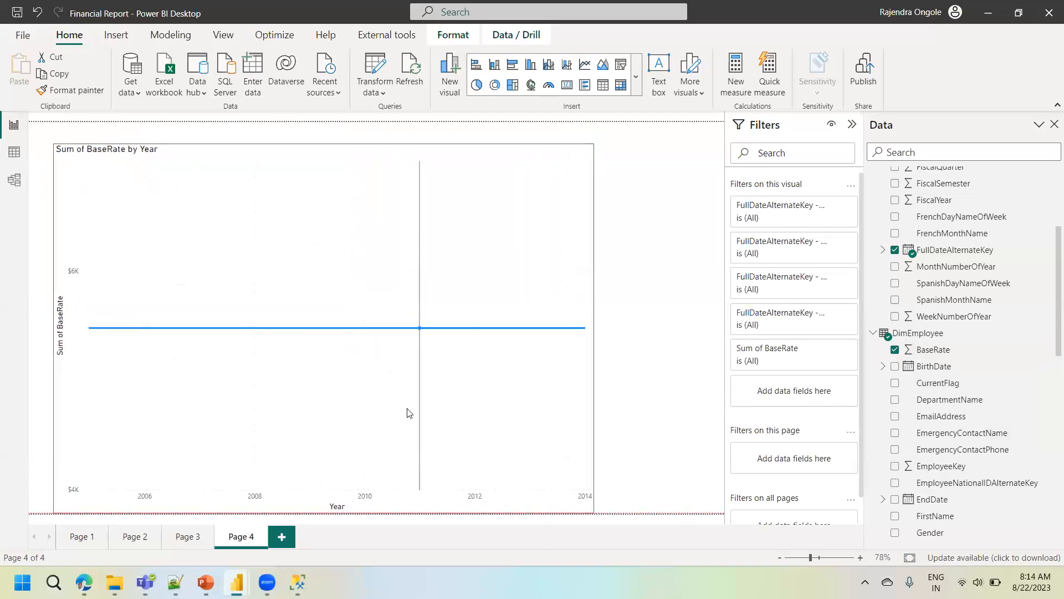
# - Change the BaseRate by Year visual to a 100% stacked column chart
pyautogui.click(610, 154)
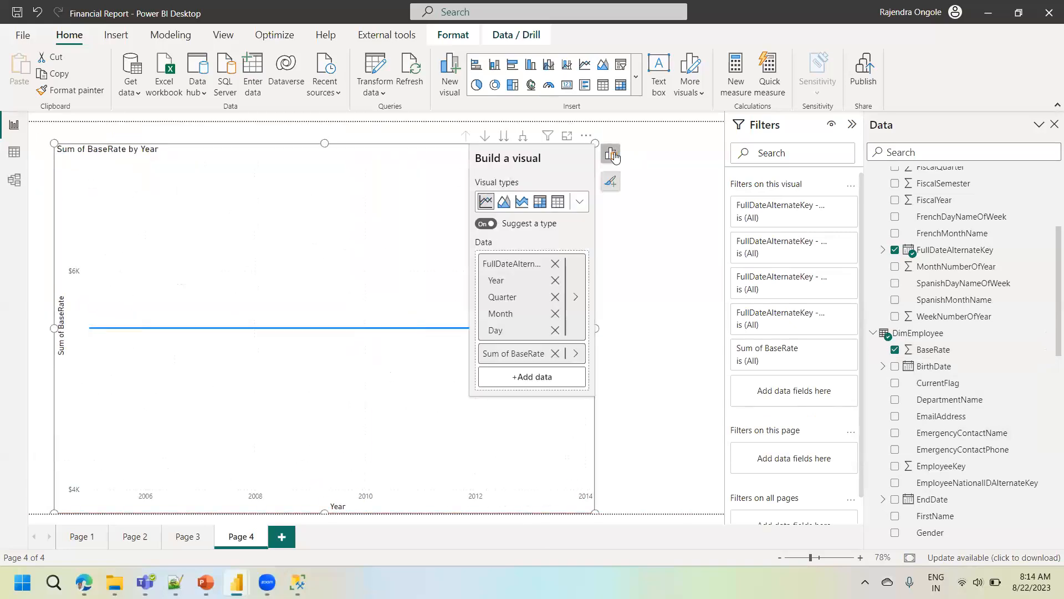
pyautogui.click(578, 203)
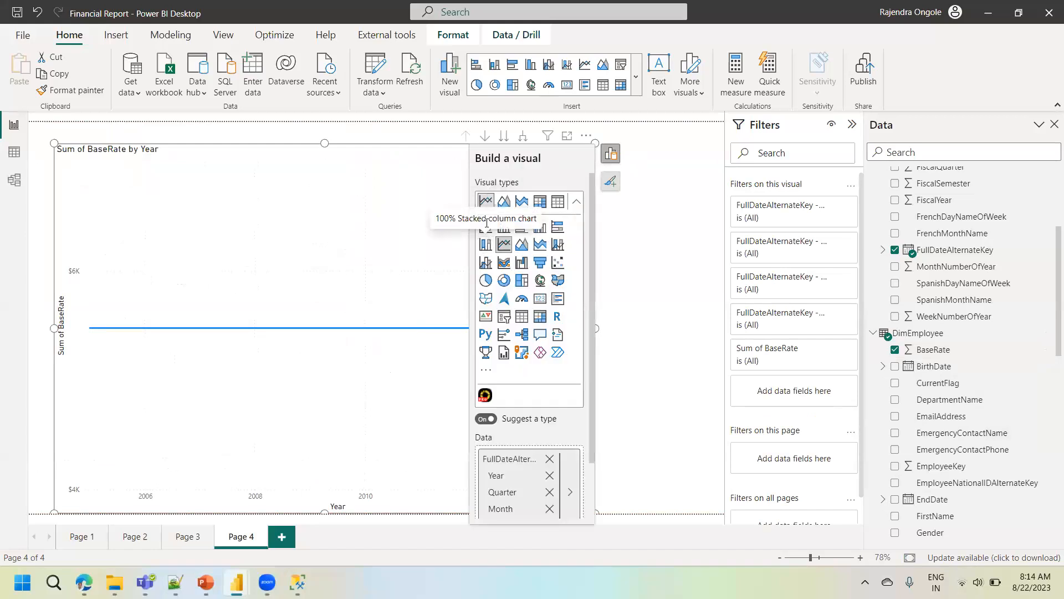
pyautogui.click(485, 244)
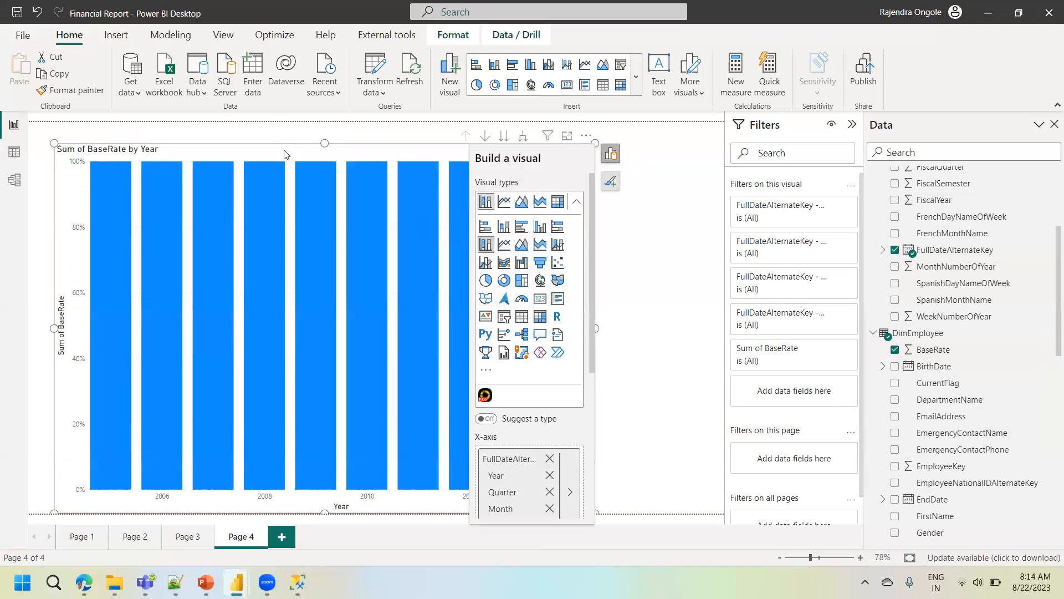
pyautogui.press('Escape')
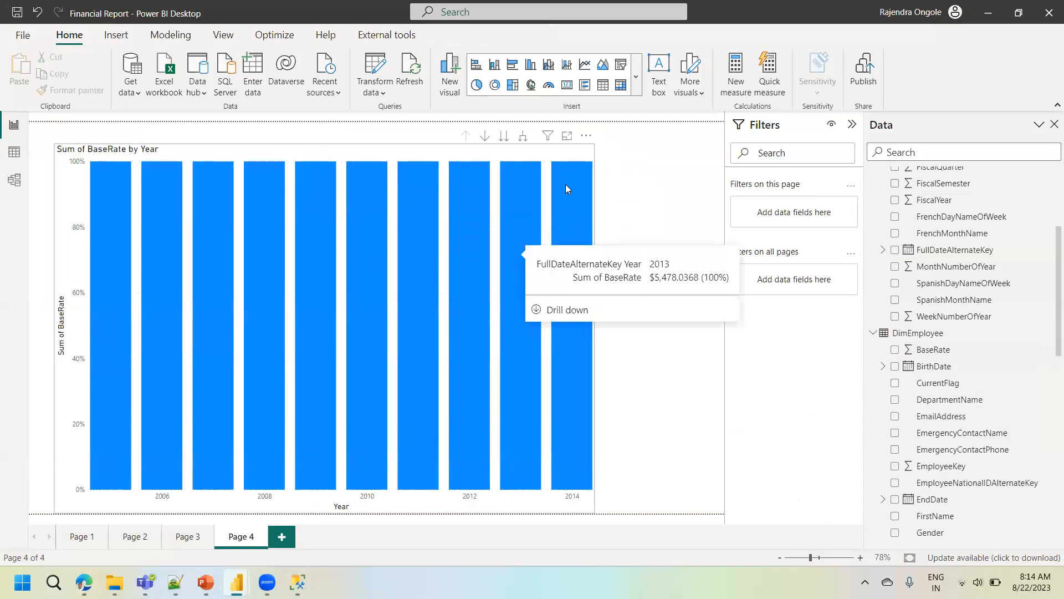
pyautogui.click(586, 136)
pyautogui.click(532, 159)
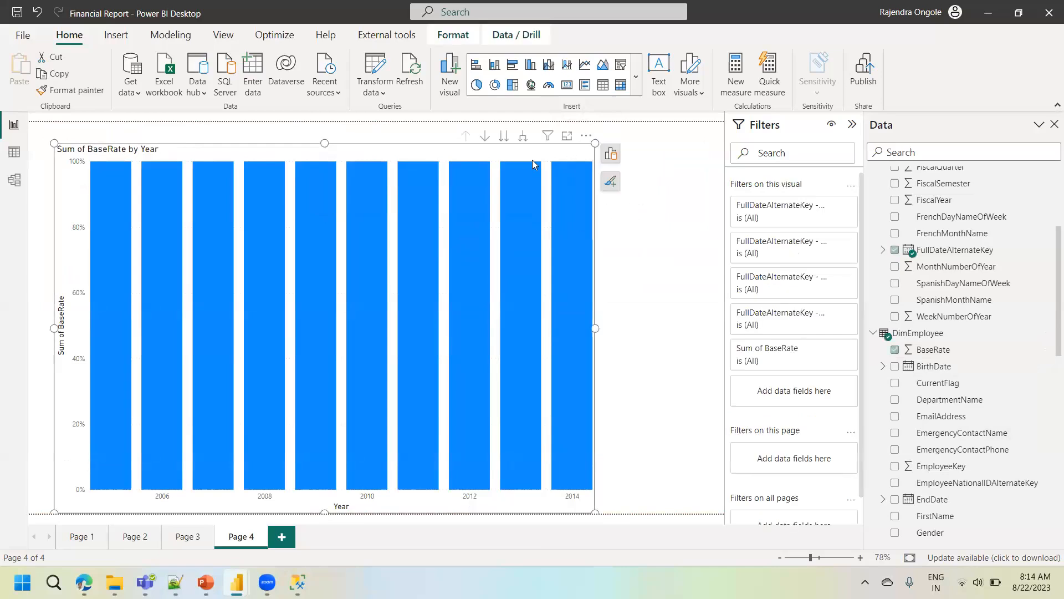
pyautogui.click(611, 158)
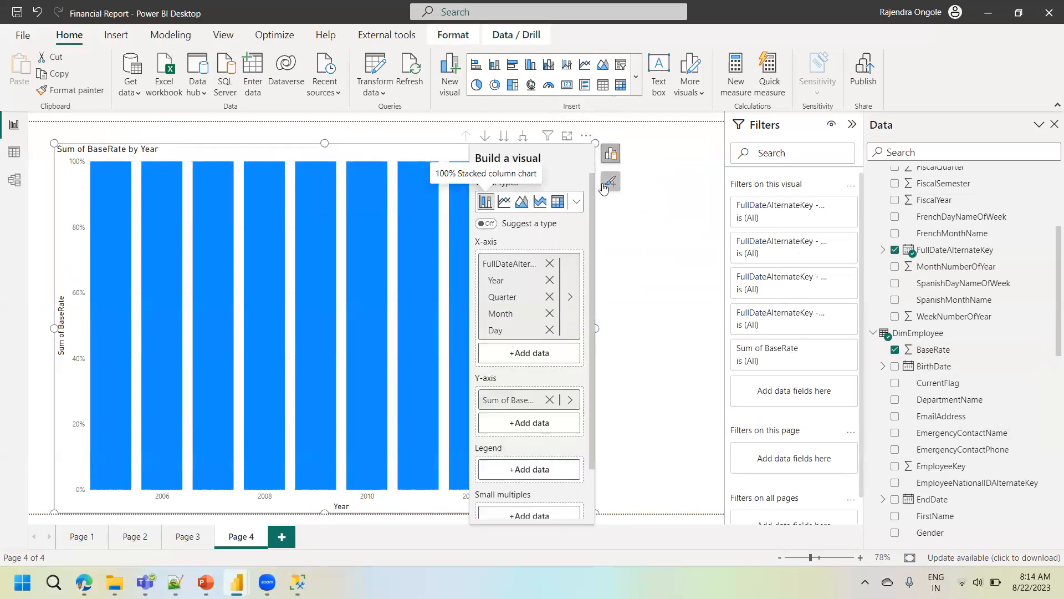
pyautogui.click(608, 184)
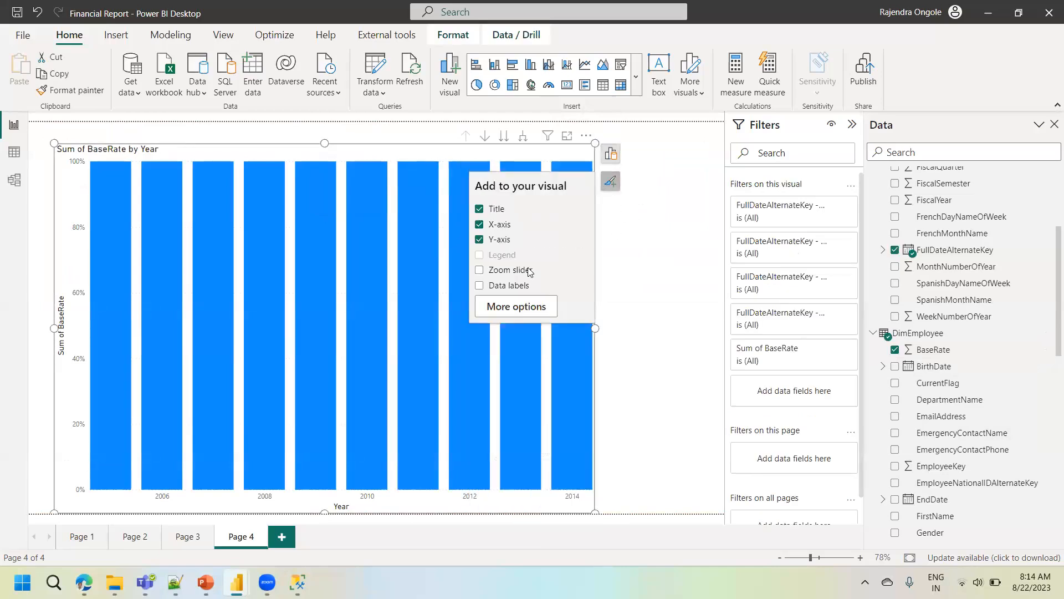
pyautogui.click(501, 287)
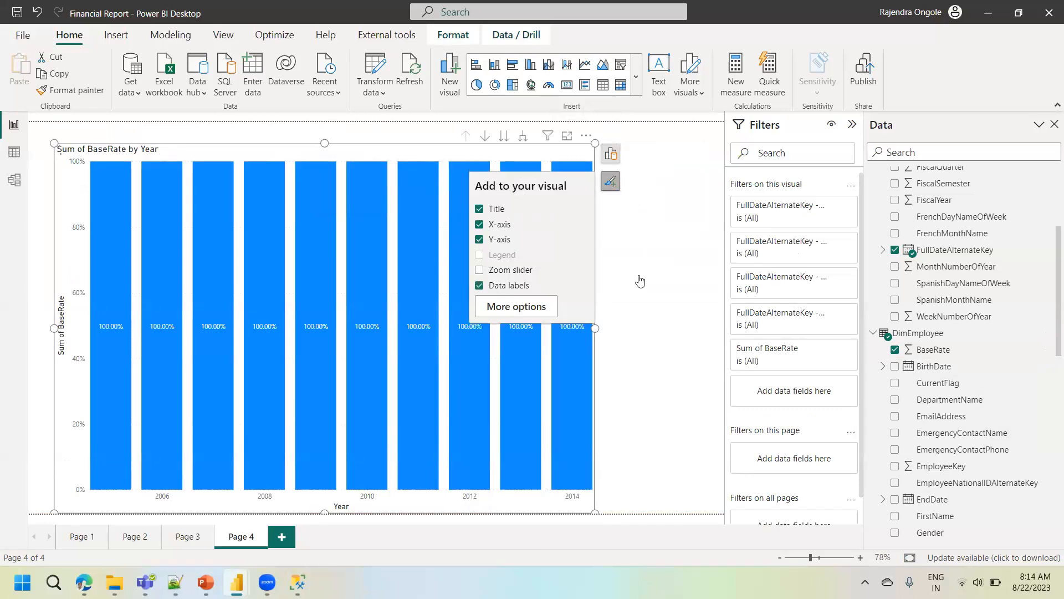
pyautogui.click(42, 335)
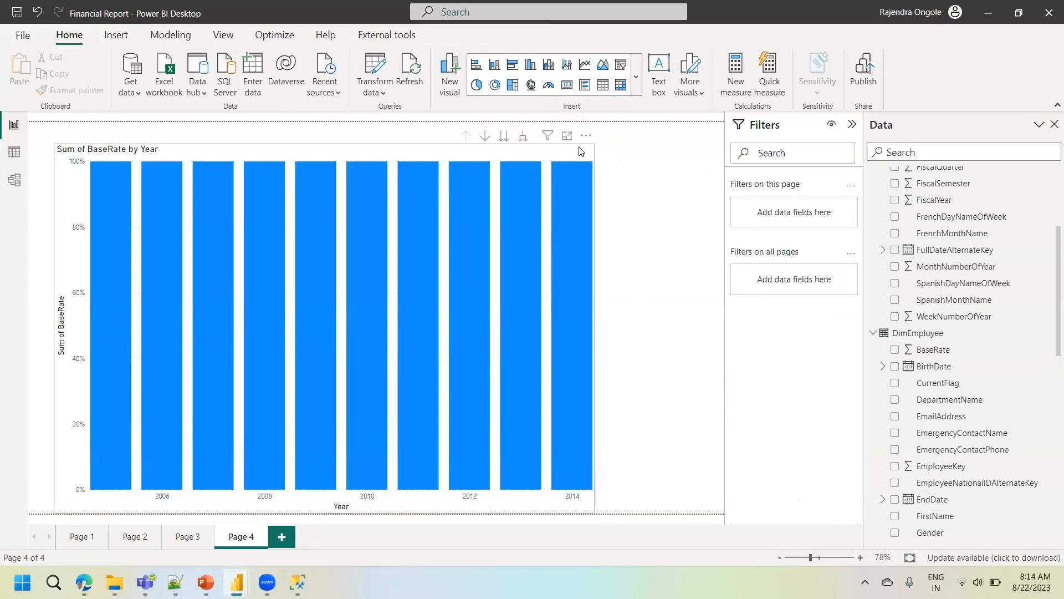
# - Turn on data labels for the BaseRate by Year column chart and inspect the details of the 2011 column
pyautogui.click(542, 159)
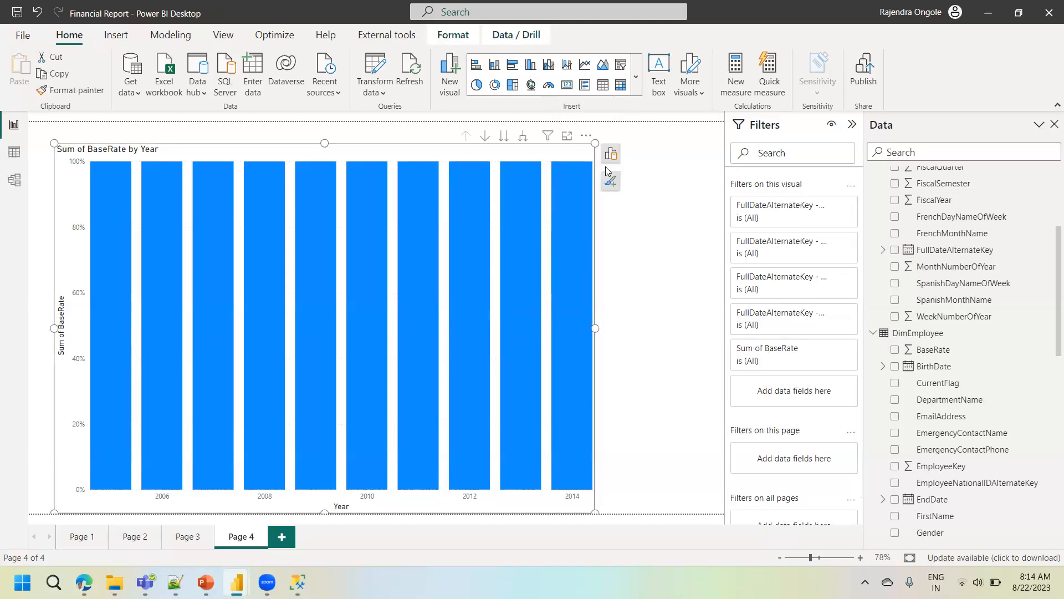
pyautogui.click(610, 182)
pyautogui.click(508, 286)
pyautogui.click(606, 309)
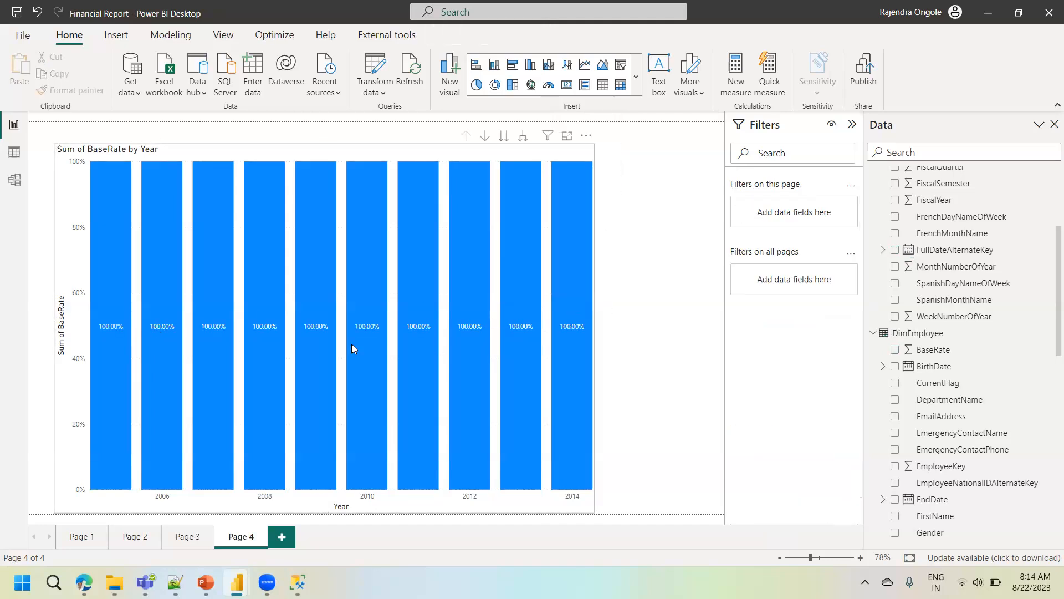
pyautogui.moveTo(437, 347)
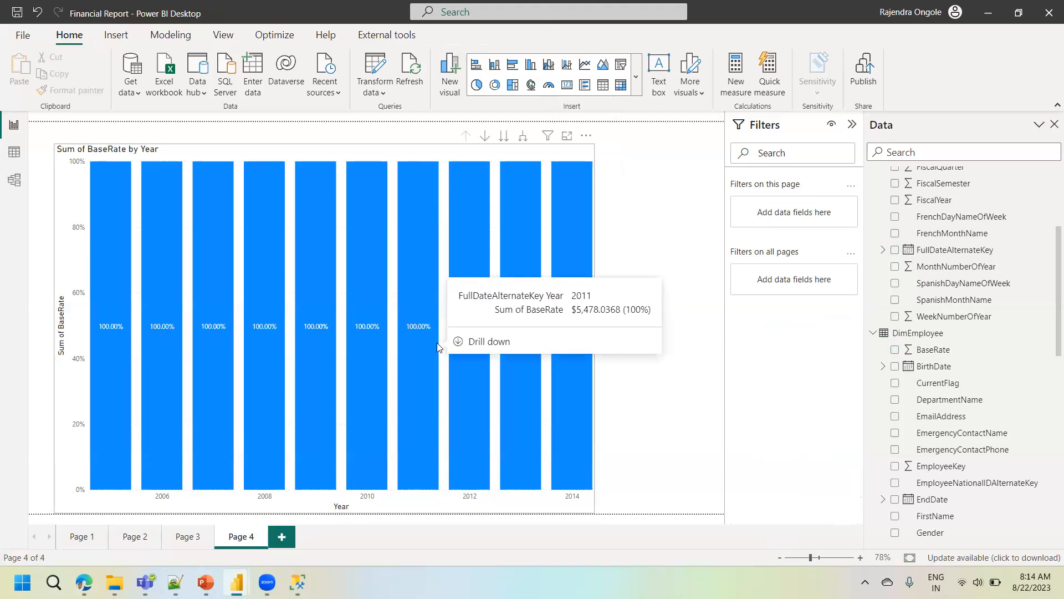
pyautogui.moveTo(331, 316)
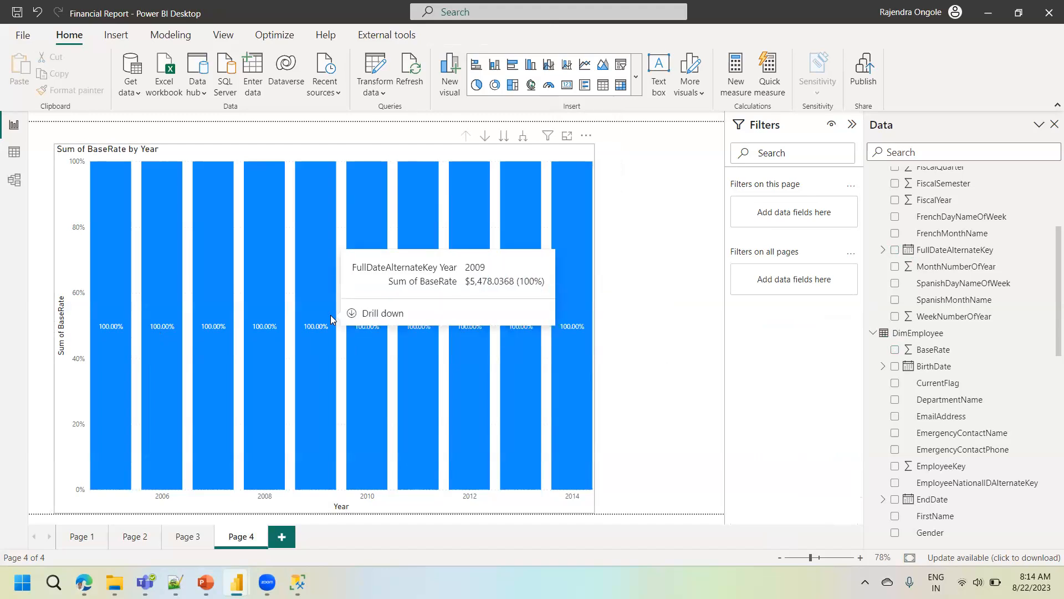
# - Examine the DimEmployee table's data across all columns, from the employee keys through BaseRate to the start date and status
pyautogui.click(14, 152)
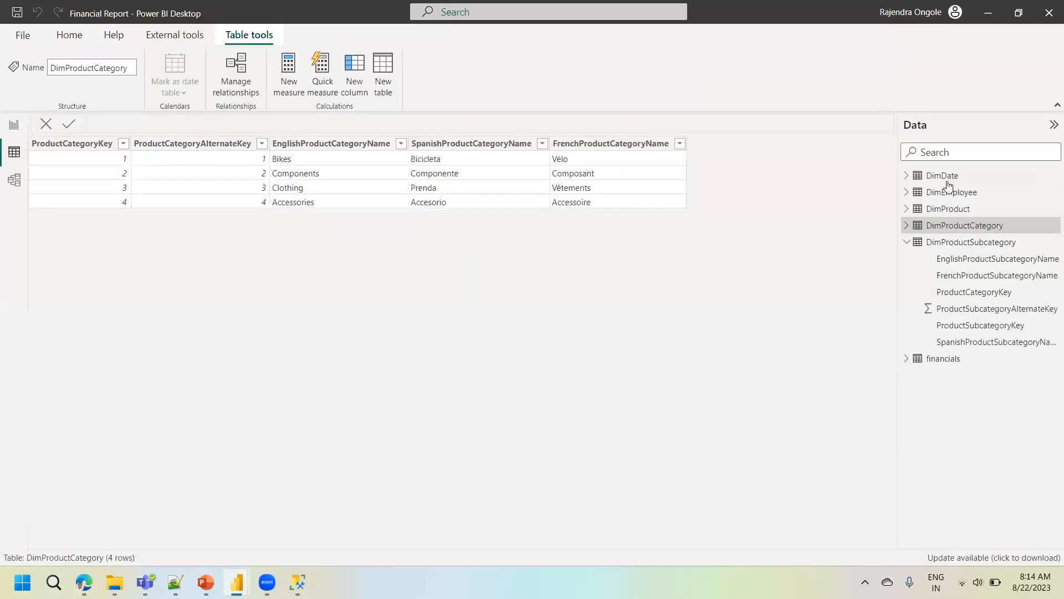
pyautogui.click(953, 211)
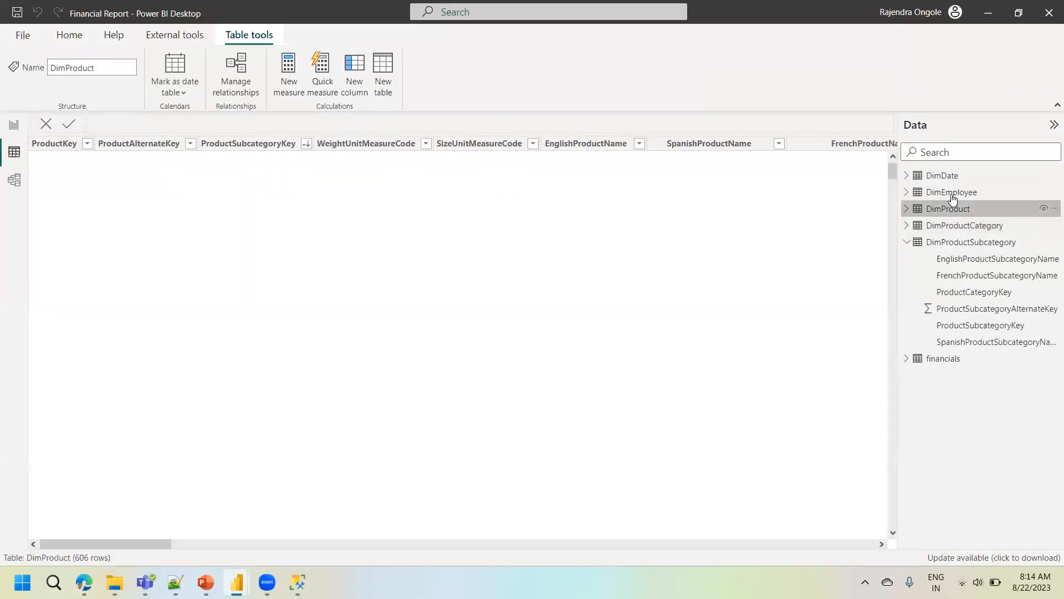
pyautogui.click(951, 195)
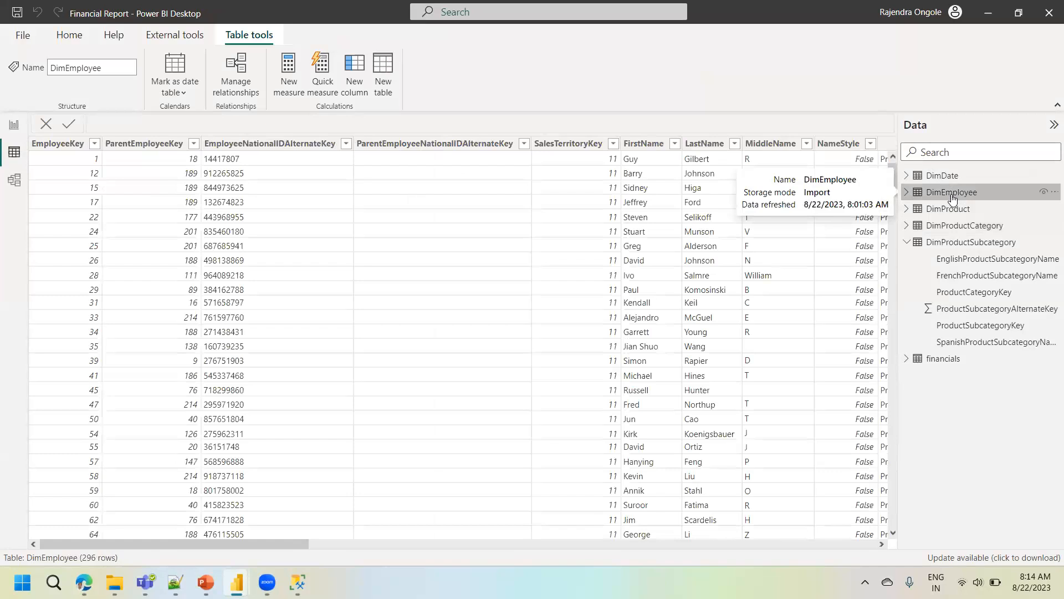
pyautogui.moveTo(301, 542); pyautogui.dragTo(367, 542)
pyautogui.moveTo(444, 534); pyautogui.dragTo(534, 542)
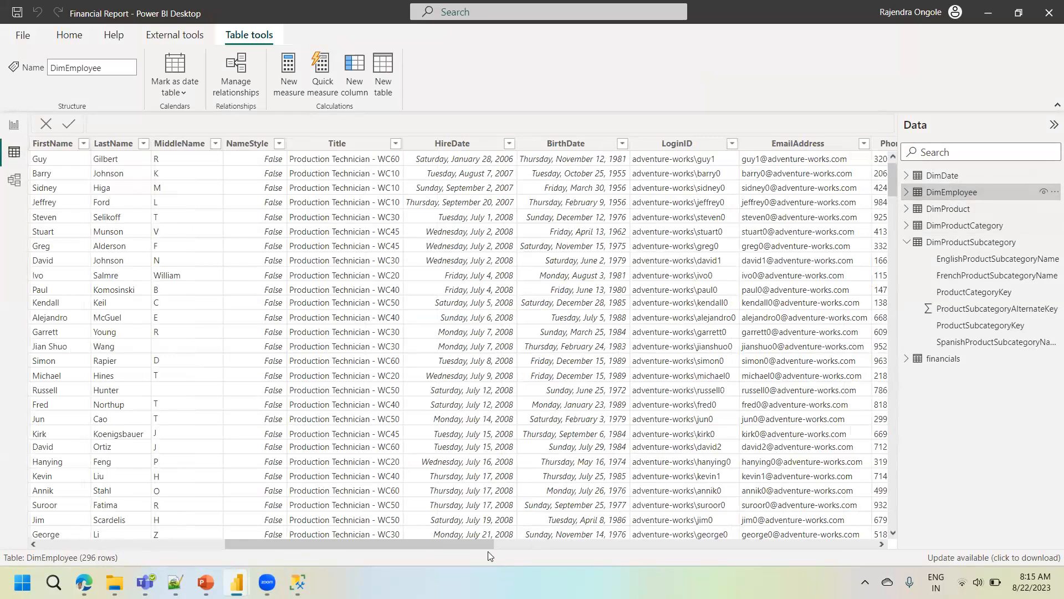
pyautogui.moveTo(647, 554); pyautogui.dragTo(912, 569)
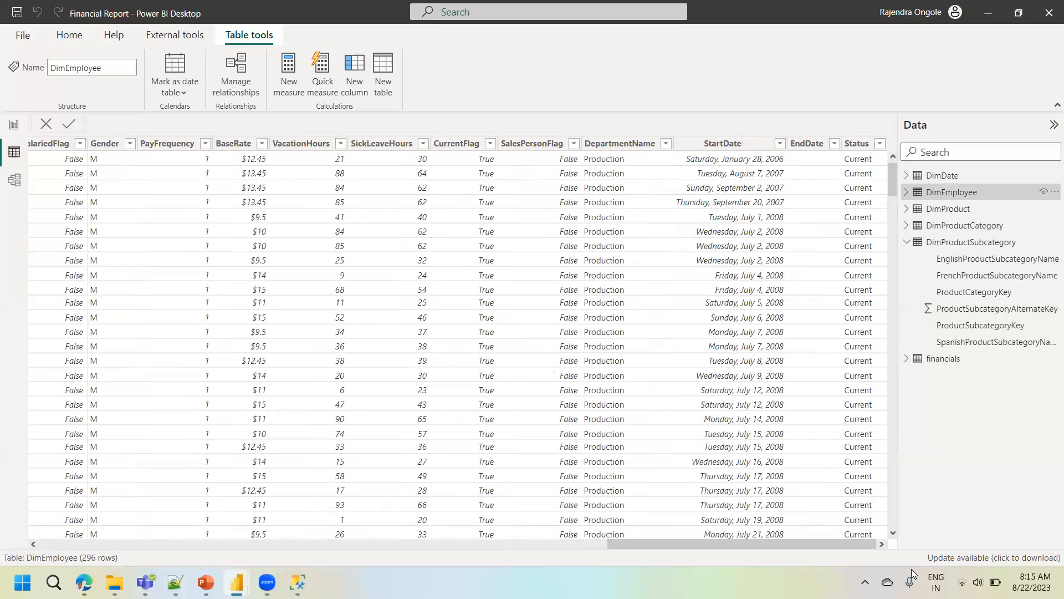
# - Review the BaseRate by Year chart and the fields of the DimDate table in the model diagram
pyautogui.click(14, 180)
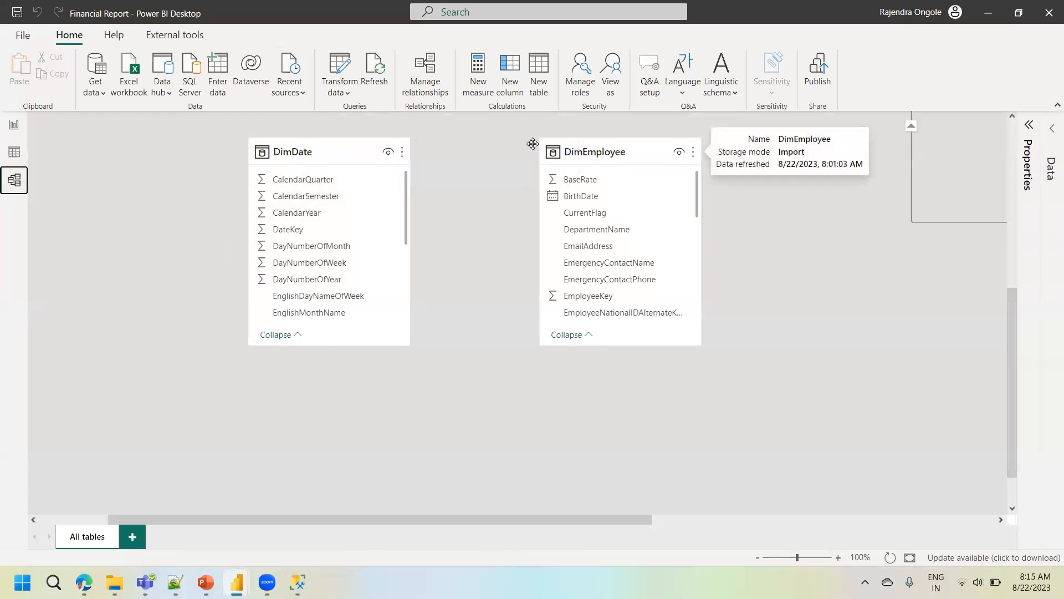
pyautogui.click(13, 124)
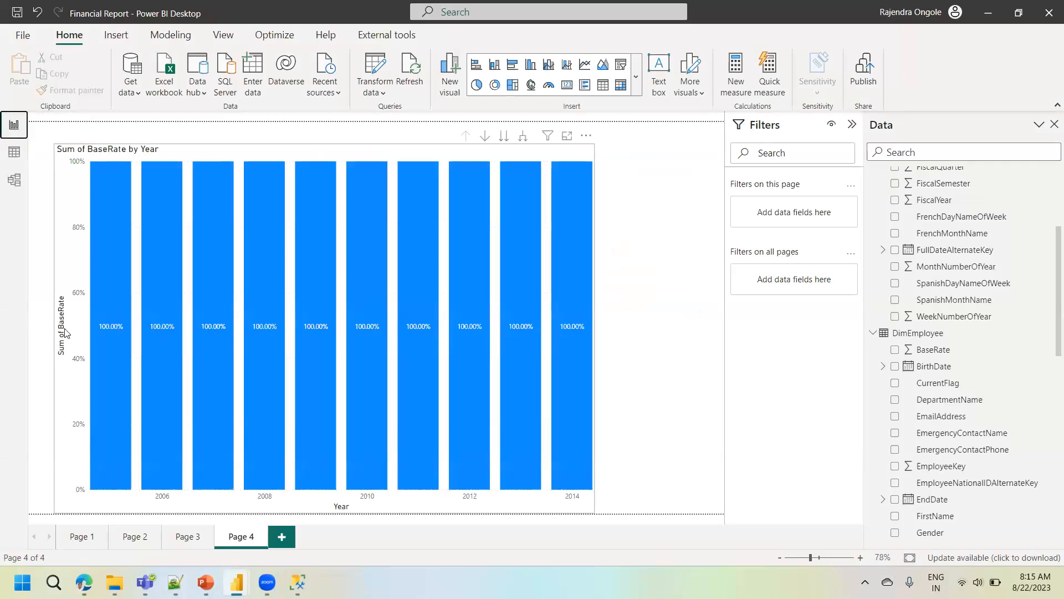
pyautogui.click(17, 182)
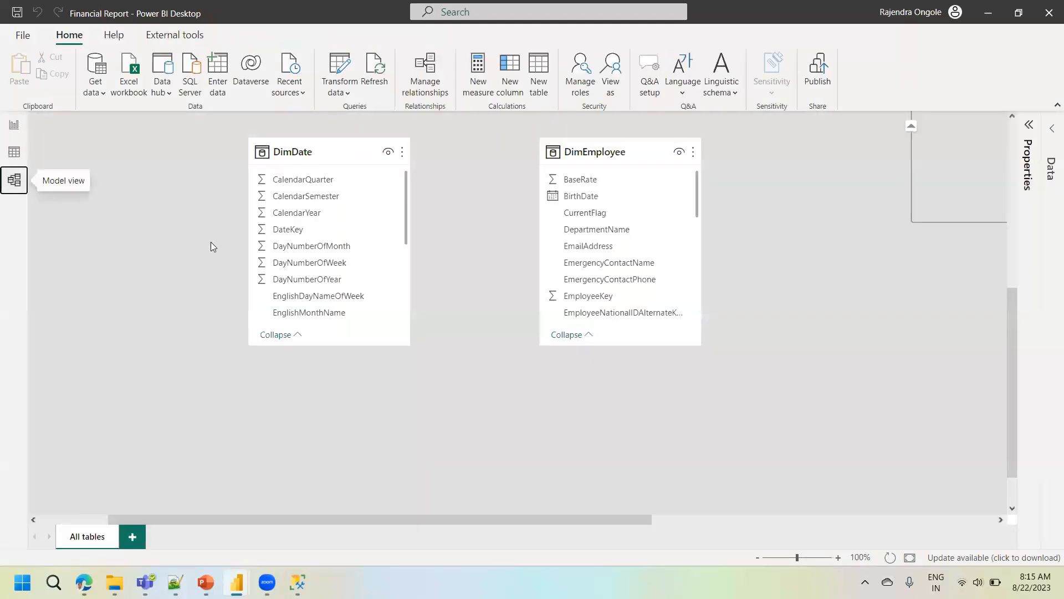
pyautogui.moveTo(407, 214); pyautogui.dragTo(418, 312)
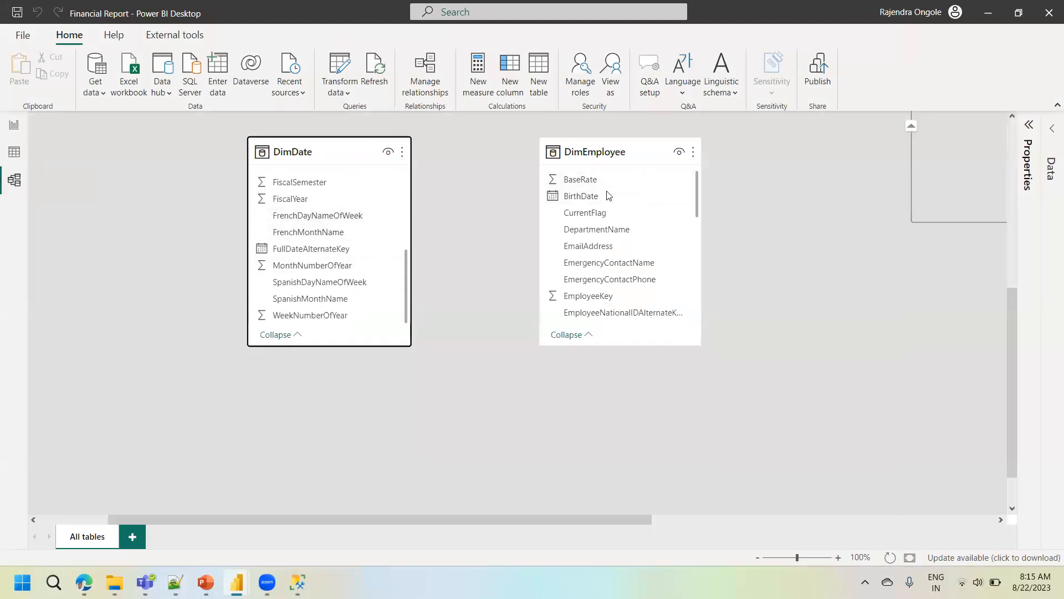
# - Start a new relationship with DimDate as the first table and DimEmployee as the second
pyautogui.click(430, 81)
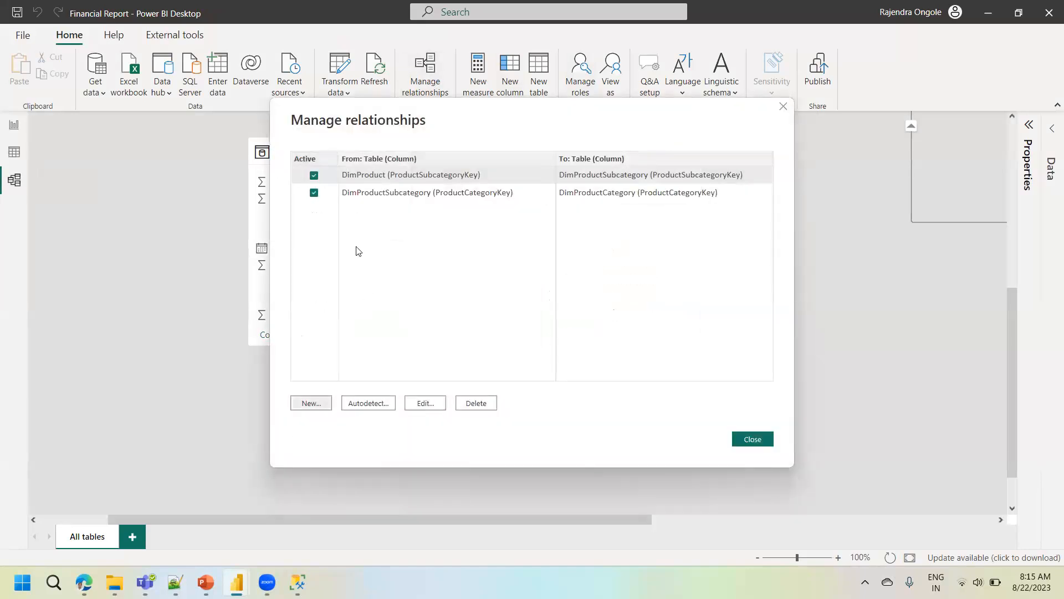
pyautogui.click(351, 161)
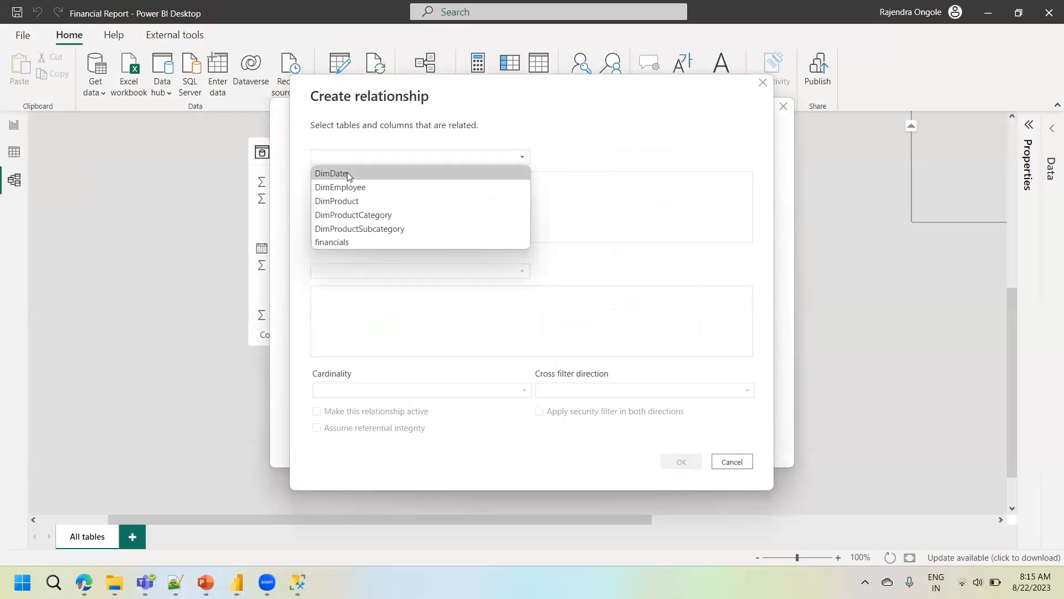
pyautogui.click(347, 172)
pyautogui.click(355, 272)
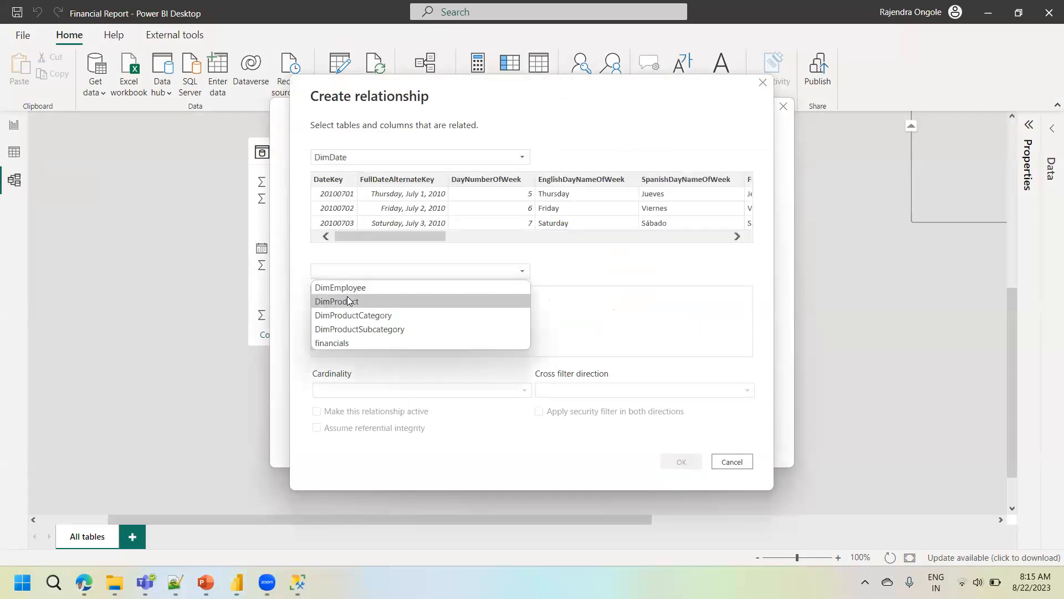
pyautogui.click(352, 290)
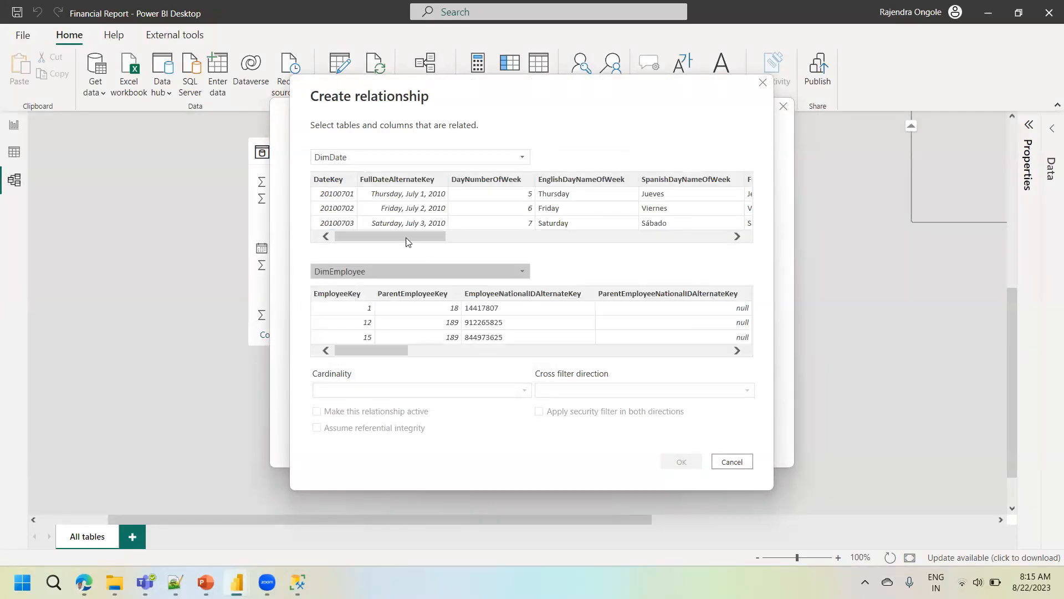
# - Relate FullDateAlternateKey in DimDate to StartDate in DimEmployee, create the relationship and finish managing relationships
pyautogui.click(391, 184)
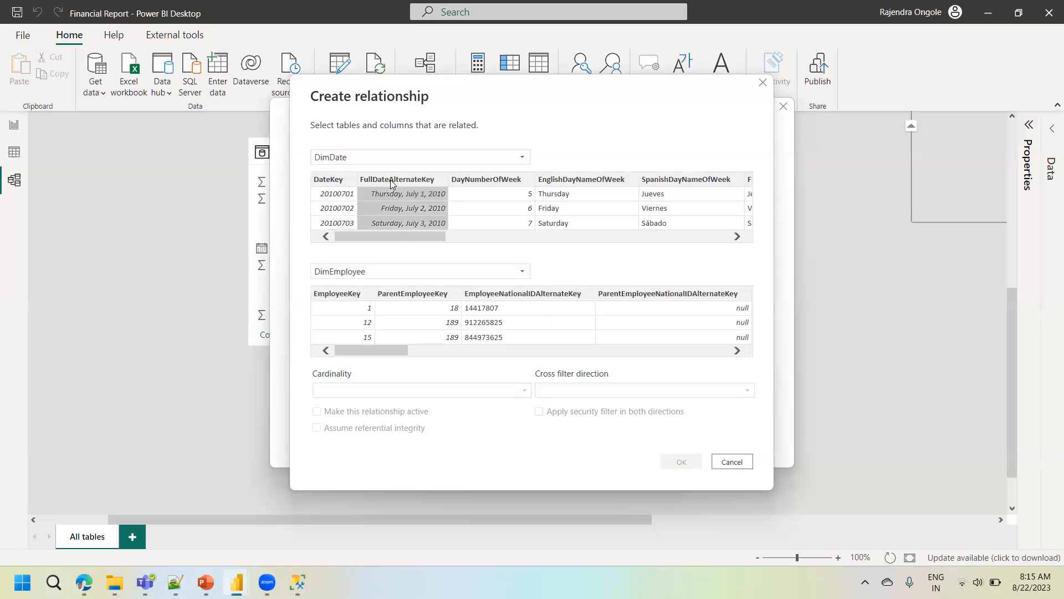
pyautogui.click(366, 336)
pyautogui.hscroll(10, 621, 327)
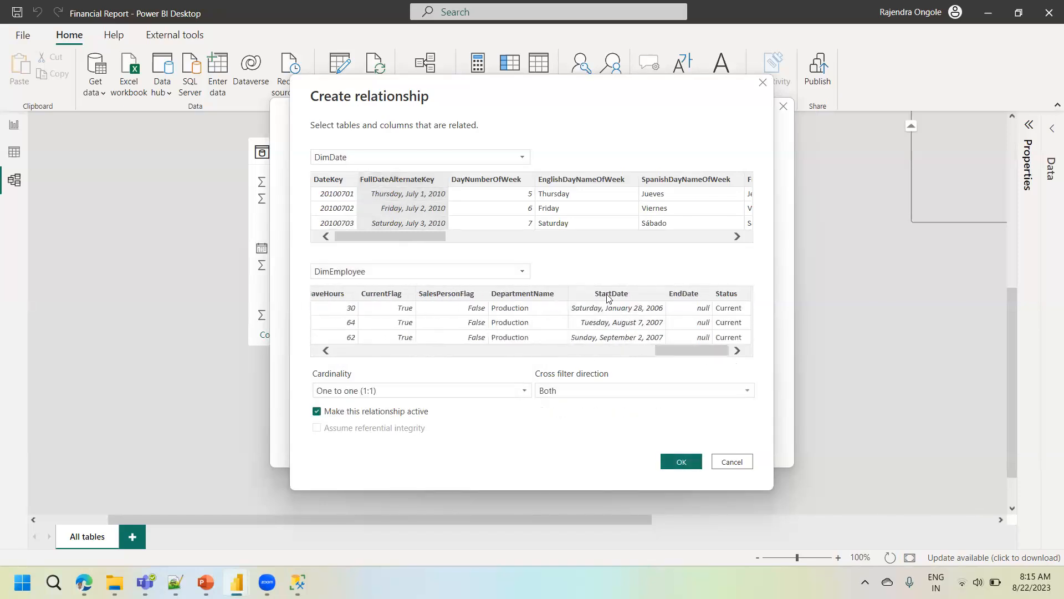
pyautogui.click(609, 295)
pyautogui.click(681, 462)
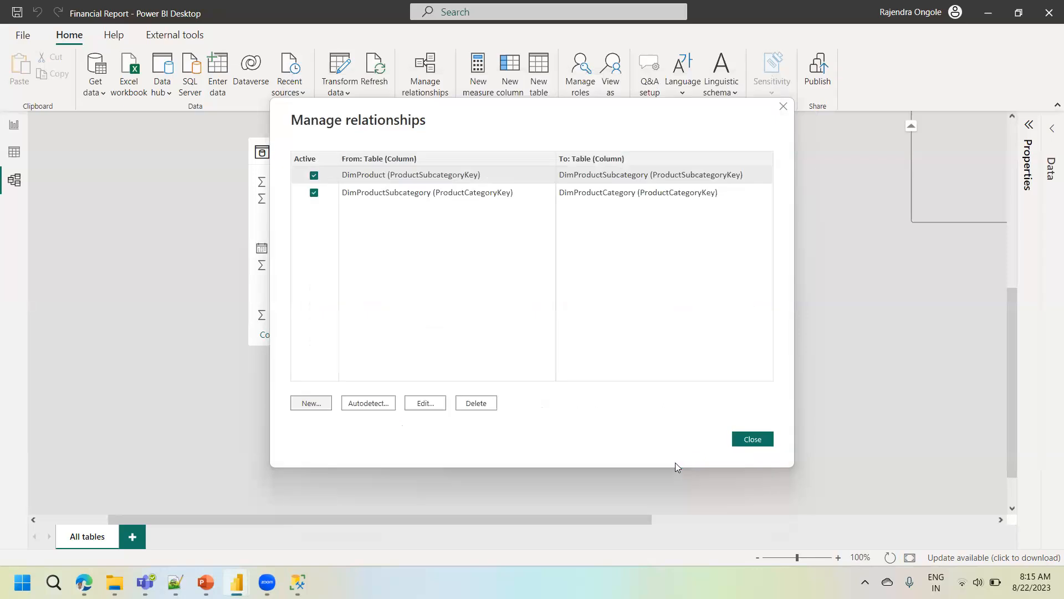
pyautogui.click(741, 439)
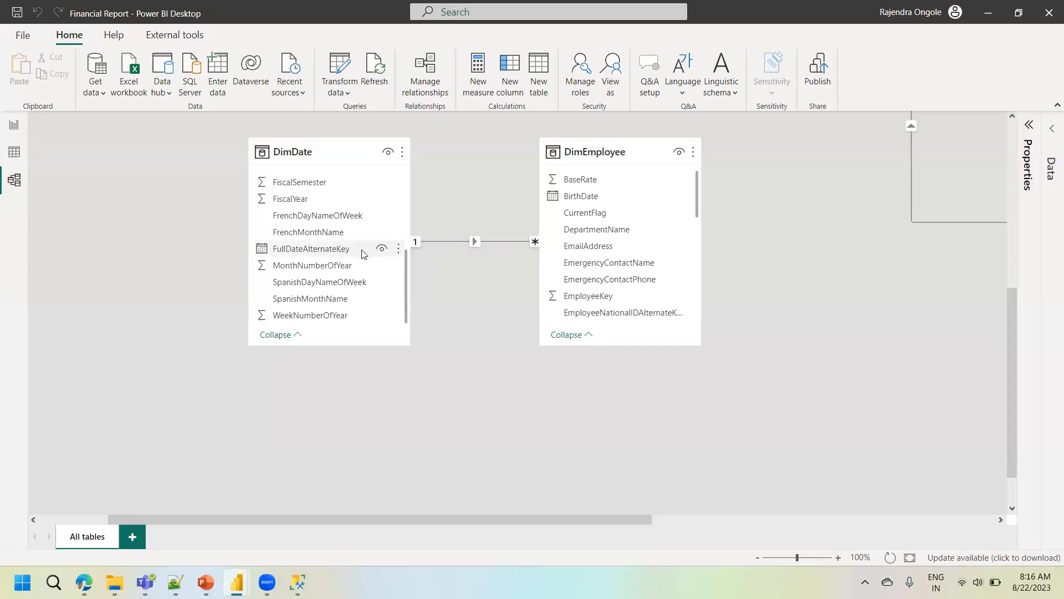
# - Sort the DimEmployee table data by StartDate in ascending order
pyautogui.click(12, 160)
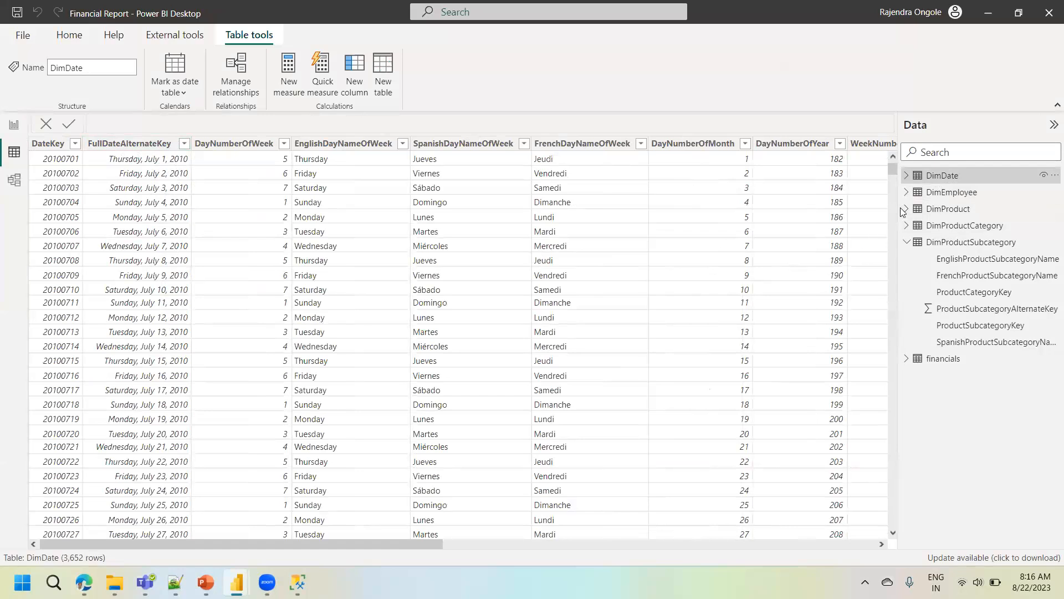
pyautogui.click(952, 192)
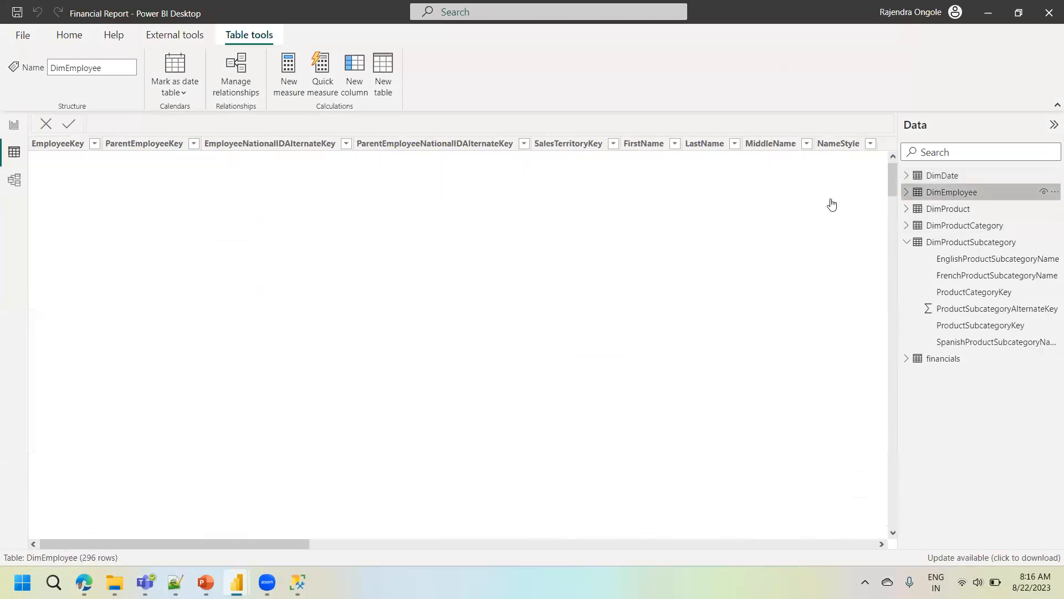
pyautogui.moveTo(266, 543); pyautogui.dragTo(920, 563)
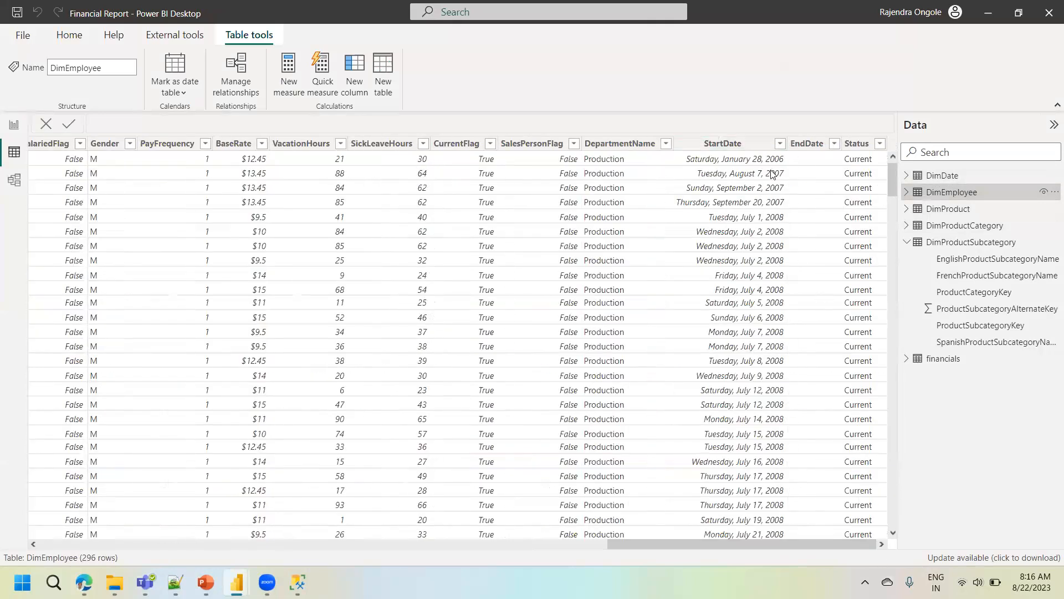
pyautogui.click(780, 146)
pyautogui.click(780, 146)
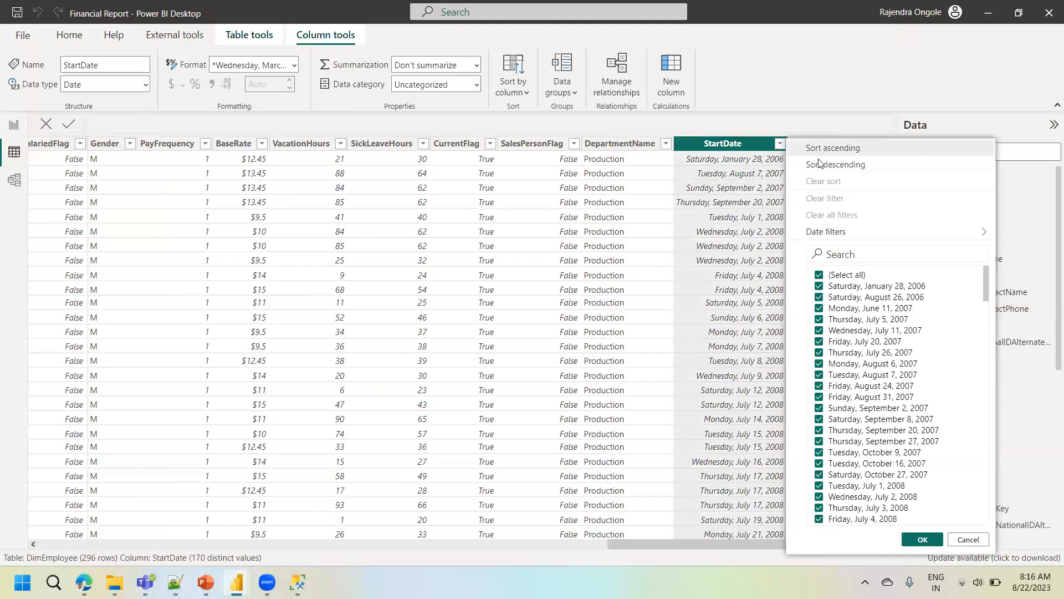
pyautogui.click(842, 149)
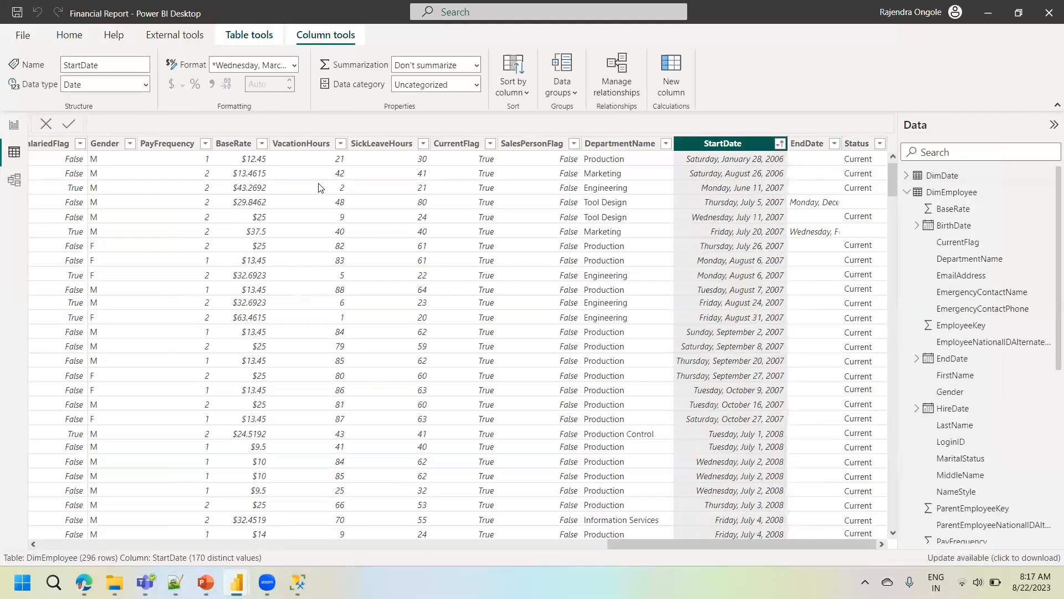
# - Inspect which columns the relationship line between DimDate and DimEmployee connects in the model diagram
pyautogui.click(27, 183)
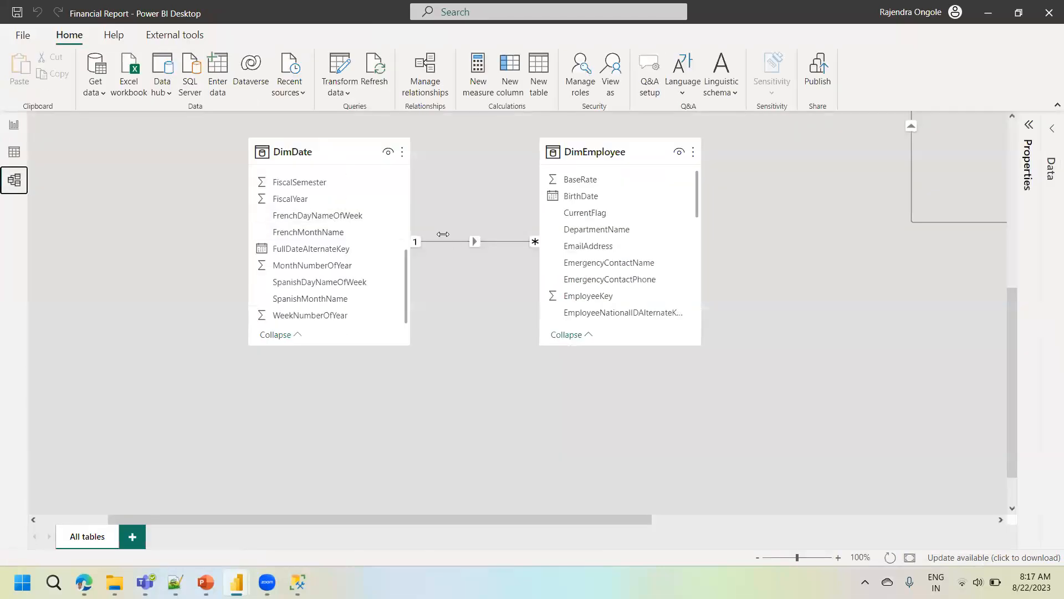
pyautogui.click(696, 206)
pyautogui.moveTo(697, 206); pyautogui.dragTo(707, 299)
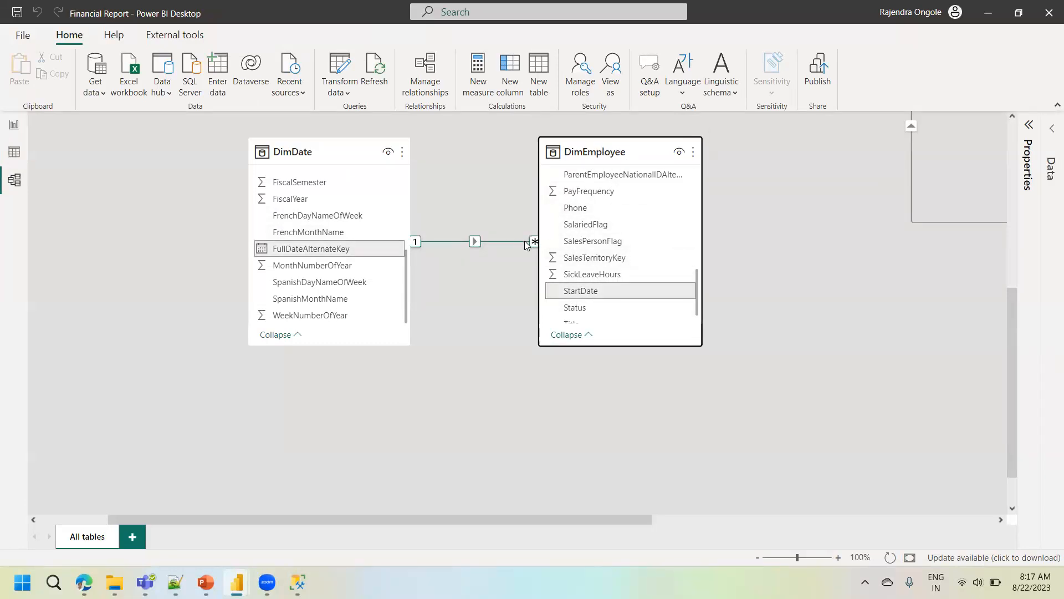
# - Replace the BaseRate chart's X-axis field on Page 4 with the Year level of FullDateAlternateKey from DimDate
pyautogui.click(14, 124)
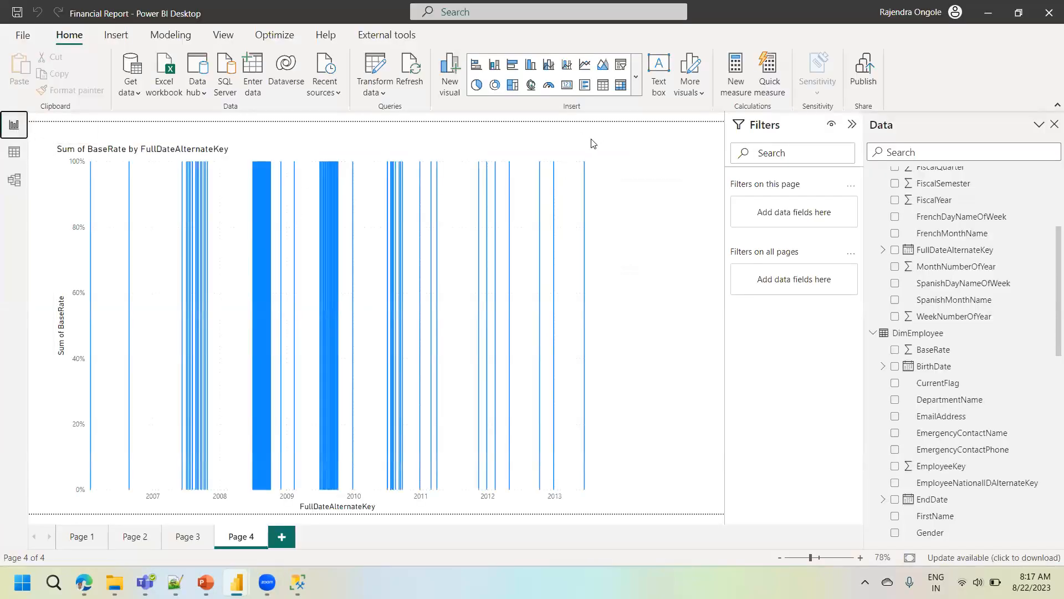
pyautogui.click(587, 149)
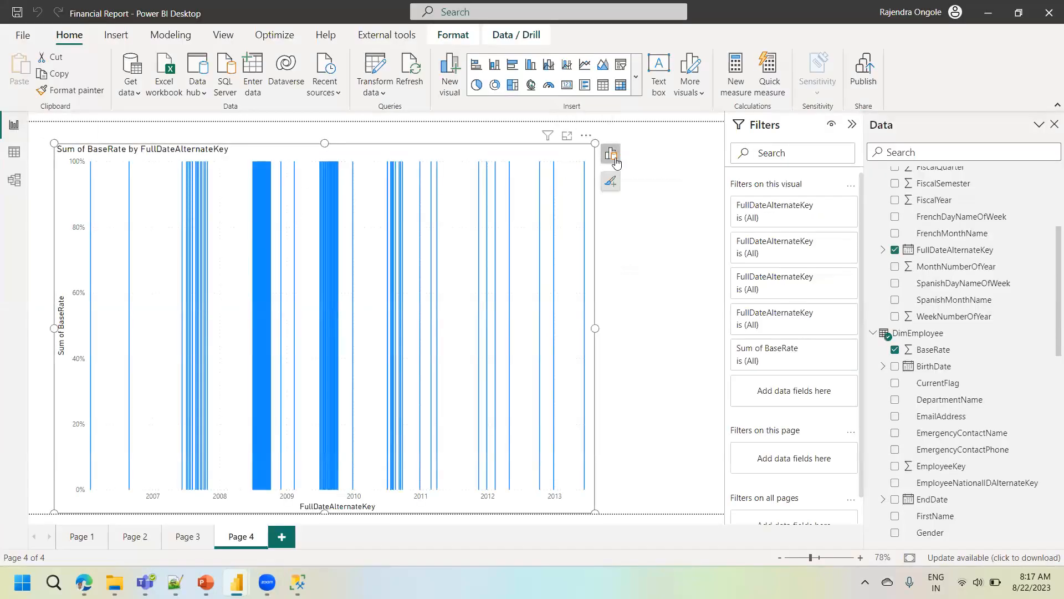
pyautogui.click(611, 153)
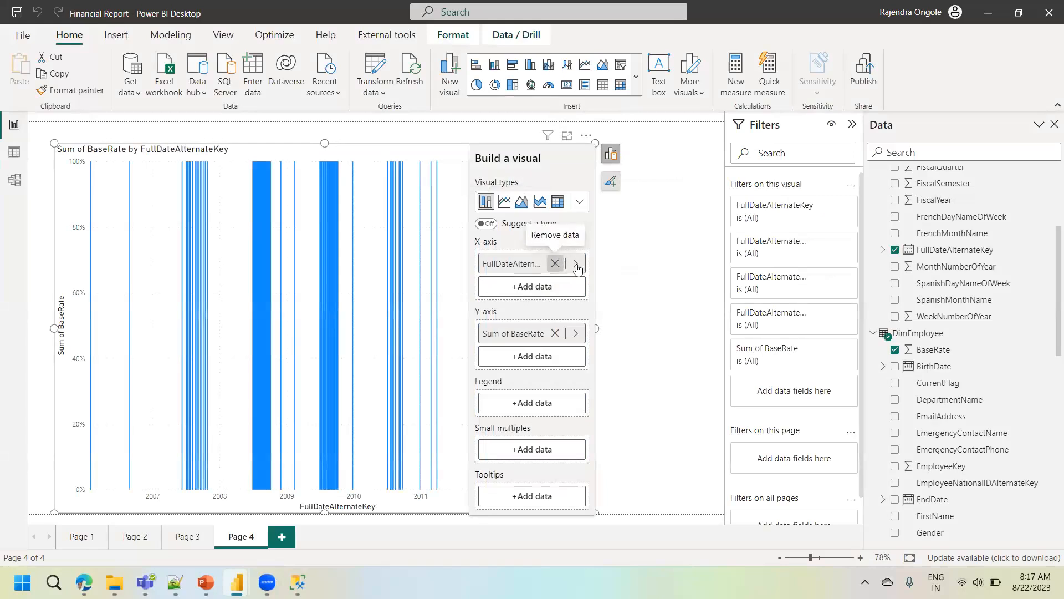
pyautogui.click(555, 264)
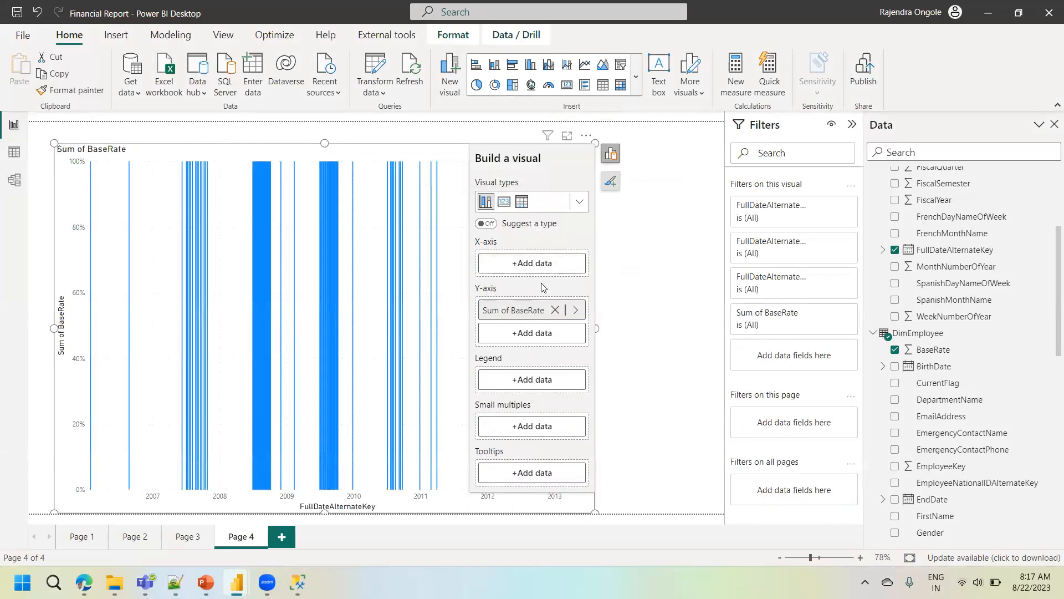
pyautogui.click(542, 264)
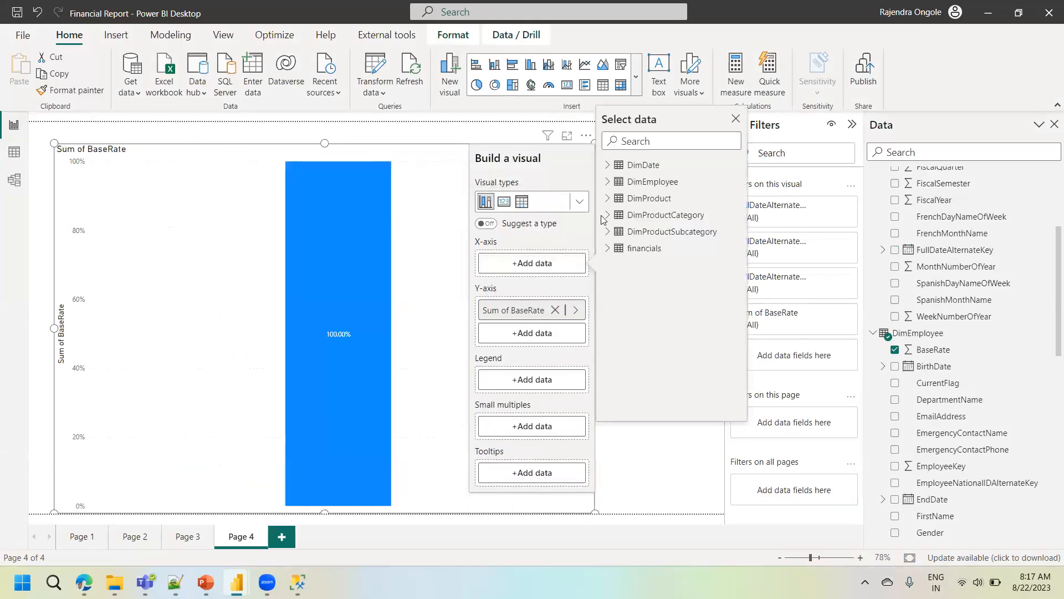
pyautogui.click(608, 166)
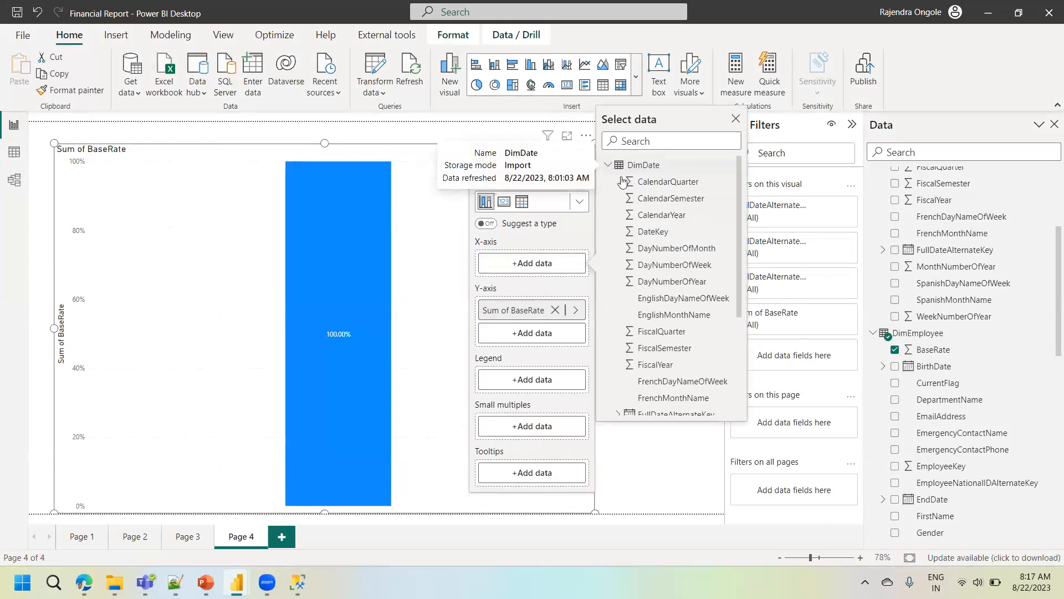
pyautogui.moveTo(740, 274); pyautogui.dragTo(742, 348)
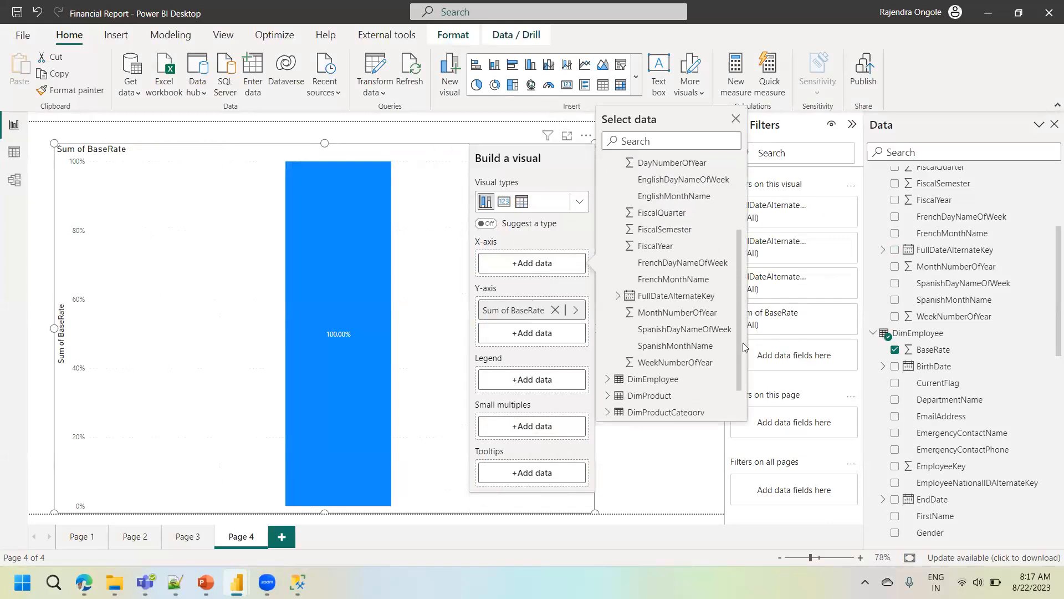
pyautogui.click(619, 301)
pyautogui.click(668, 330)
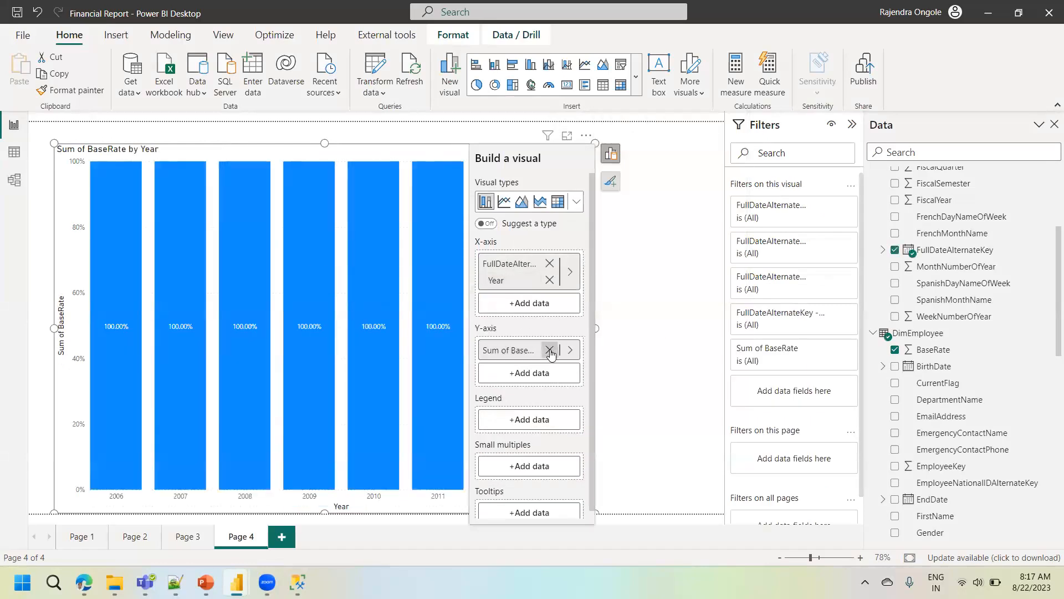
# - Replace the Year level on the BaseRate chart's X-axis with CalendarQuarter from DimDate
pyautogui.click(549, 263)
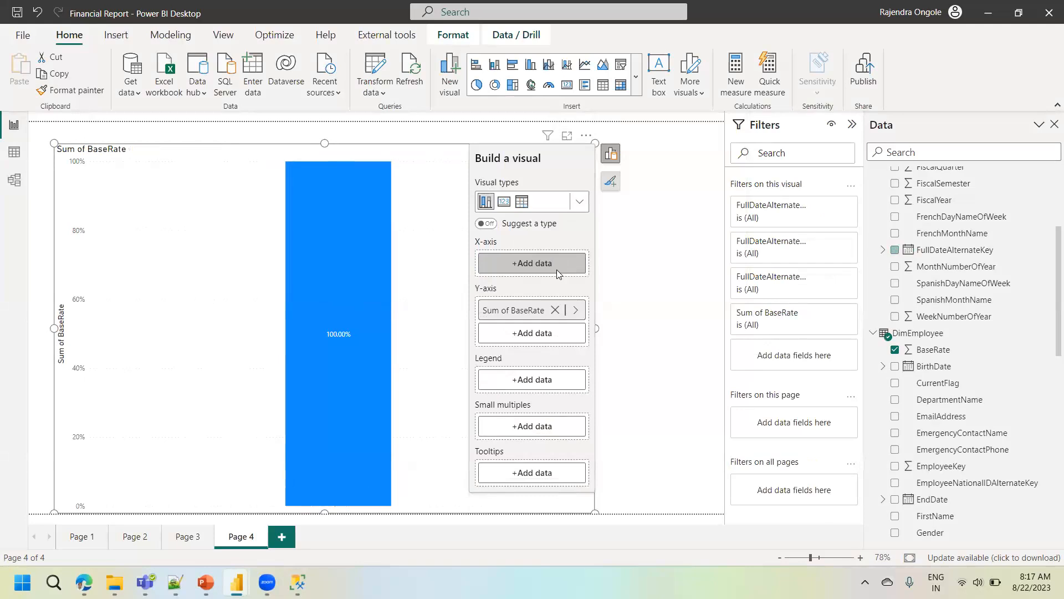
pyautogui.click(556, 270)
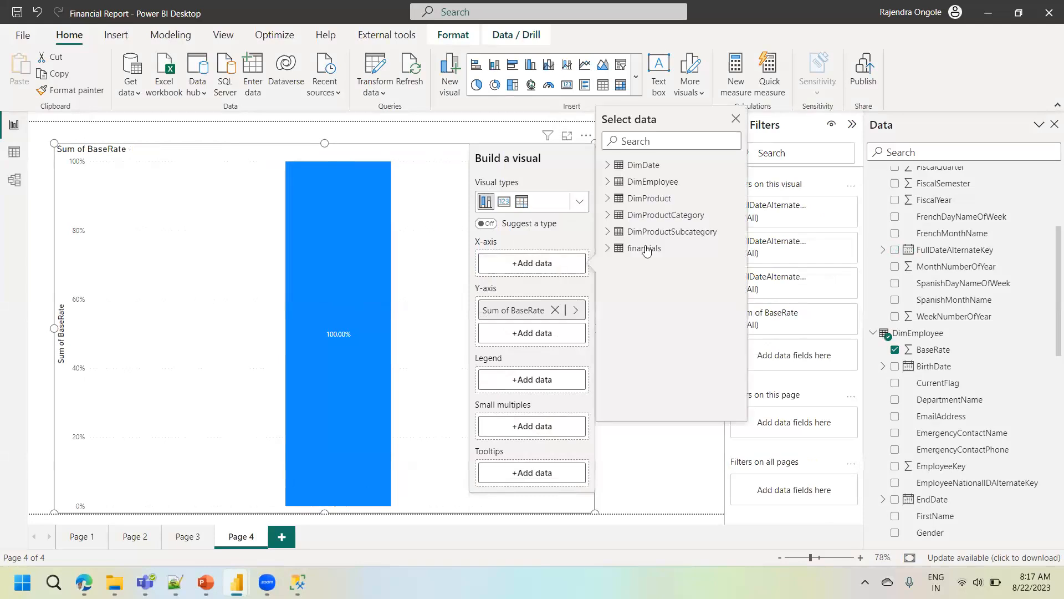
pyautogui.click(609, 165)
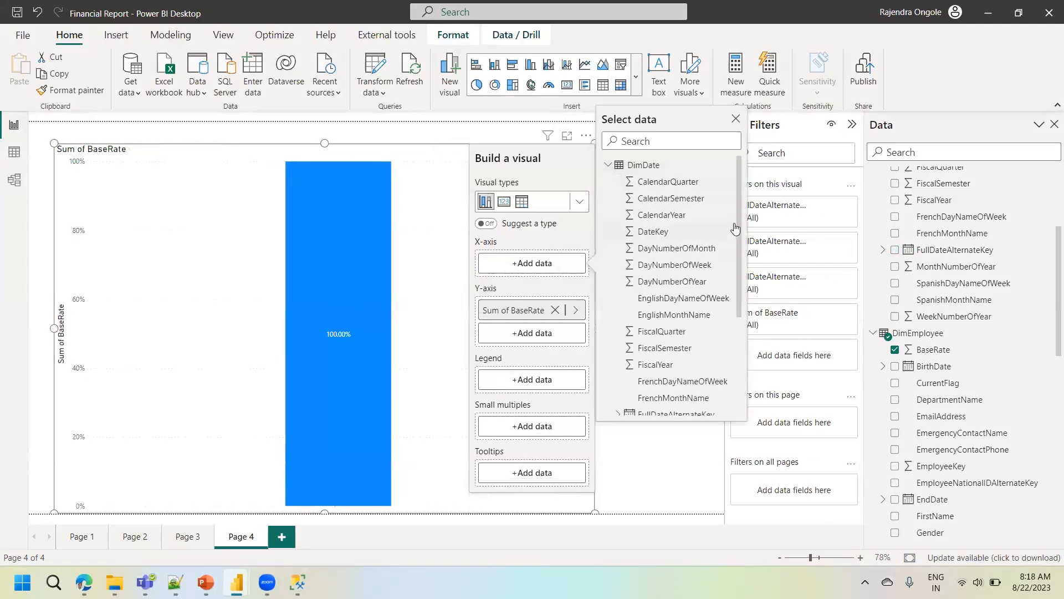
pyautogui.click(660, 186)
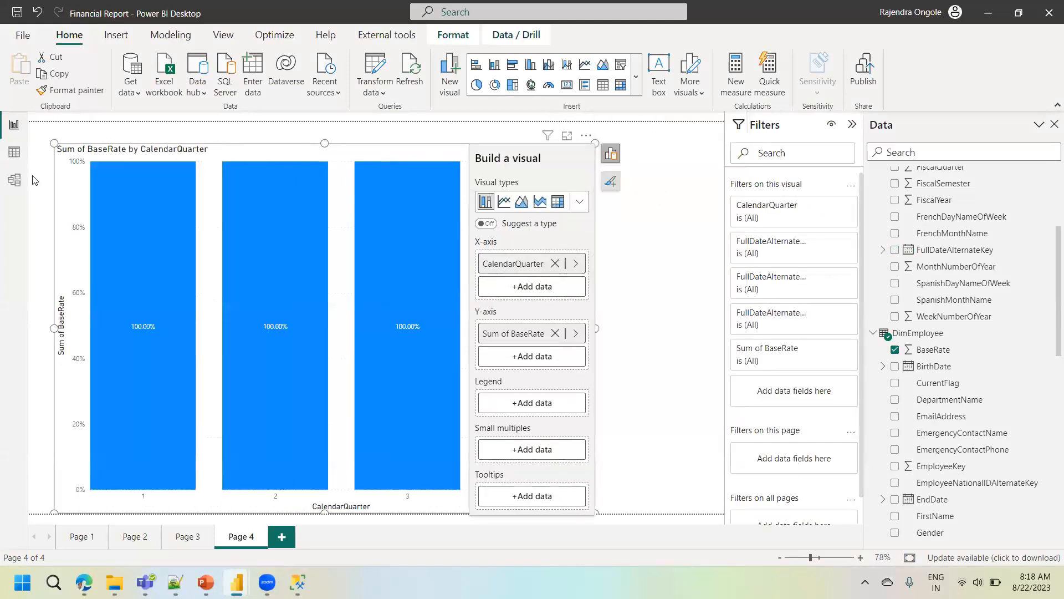
# - Search the table fields for "base" and examine the BaseRate column in the DimEmployee data
pyautogui.click(14, 152)
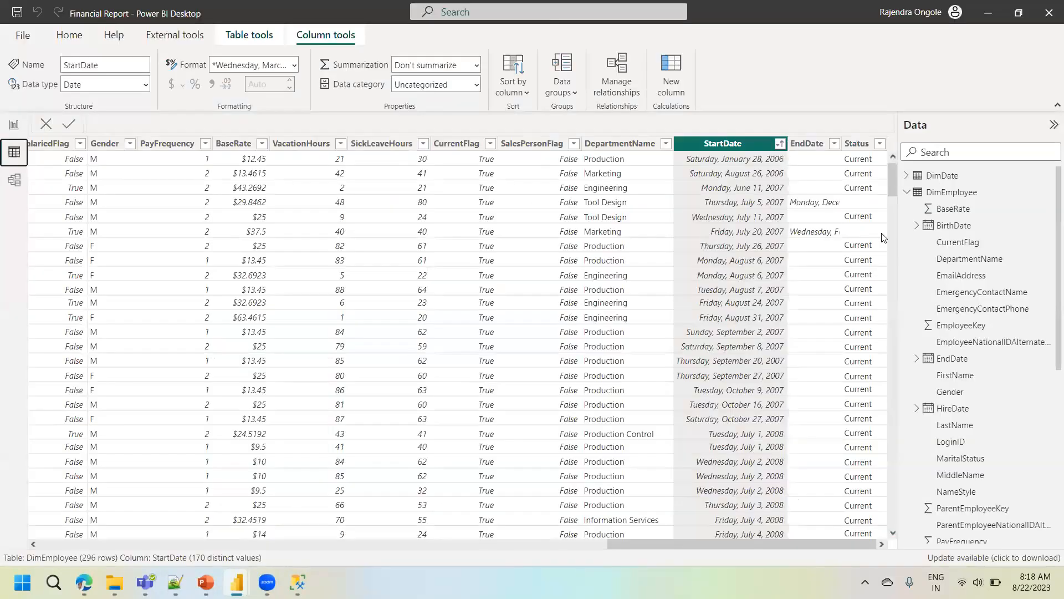
pyautogui.click(907, 193)
pyautogui.click(948, 194)
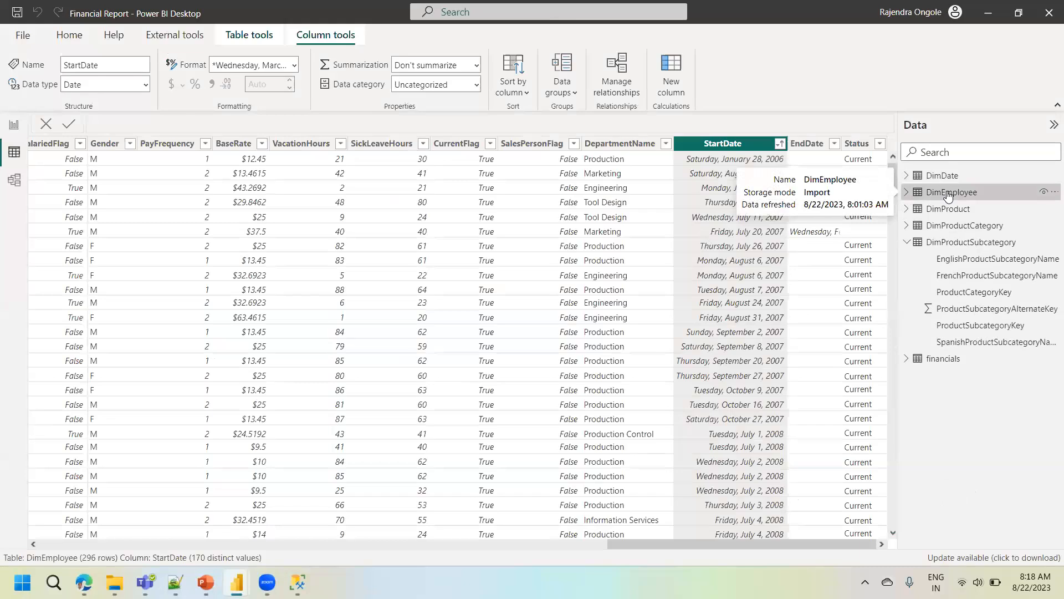
pyautogui.click(944, 153)
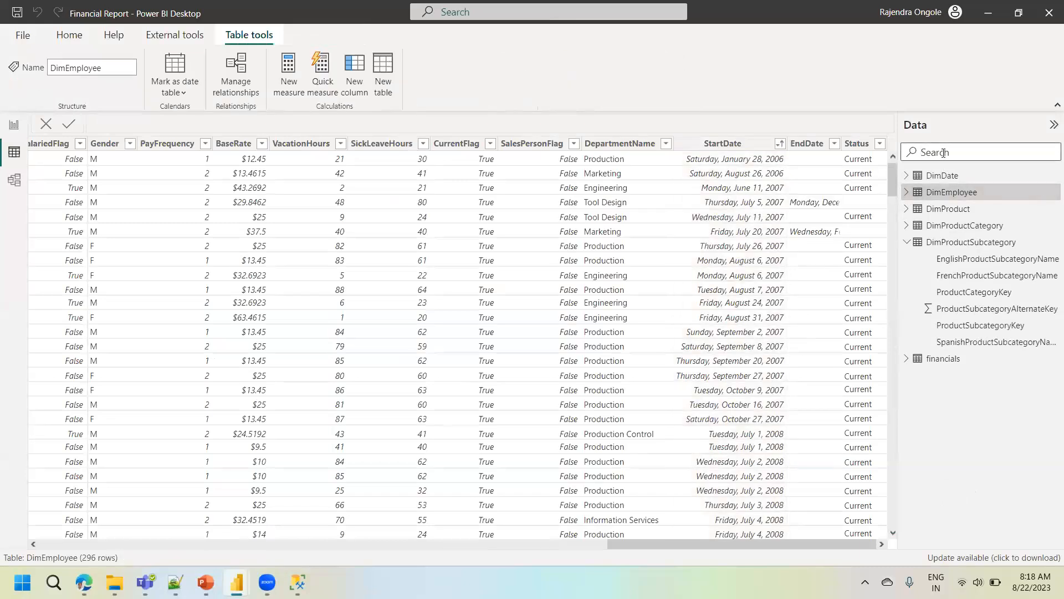
pyautogui.write('base')
pyautogui.click(952, 194)
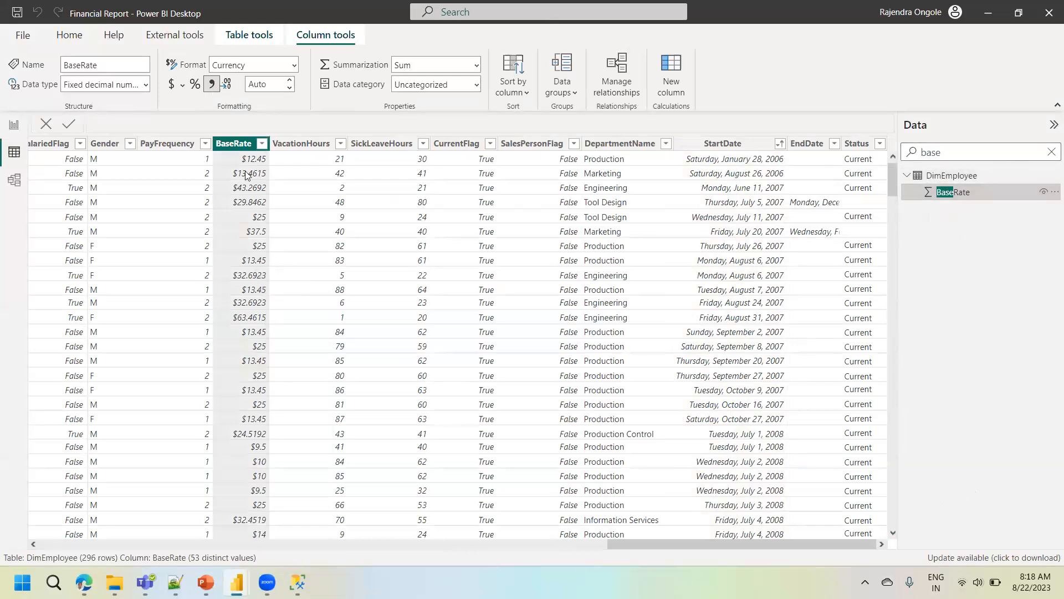
# - Replace CalendarQuarter on the Page 4 BaseRate chart's X-axis with StartDate from DimEmployee
pyautogui.click(14, 126)
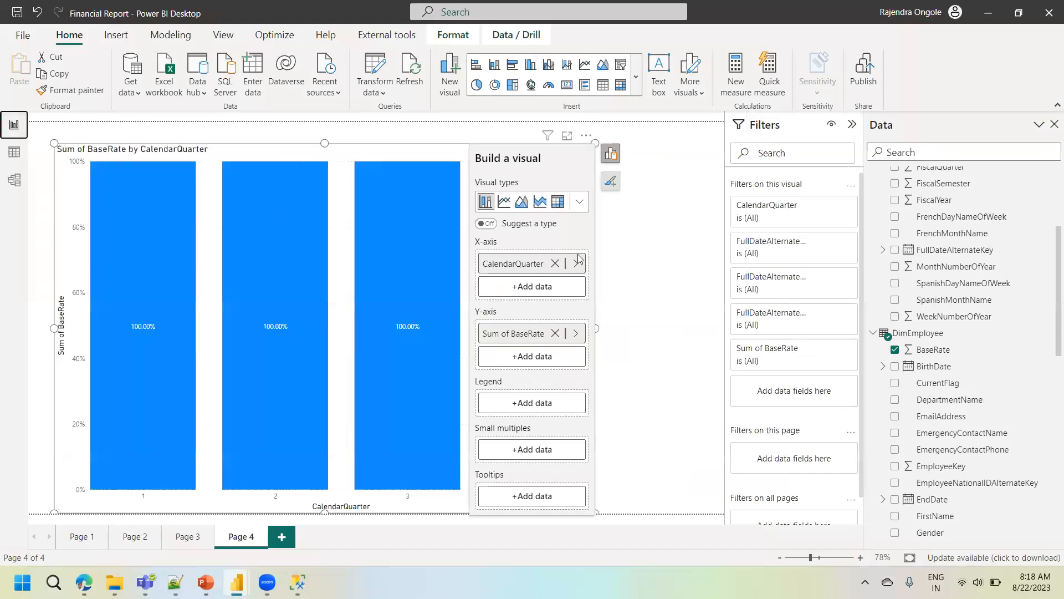
pyautogui.click(555, 263)
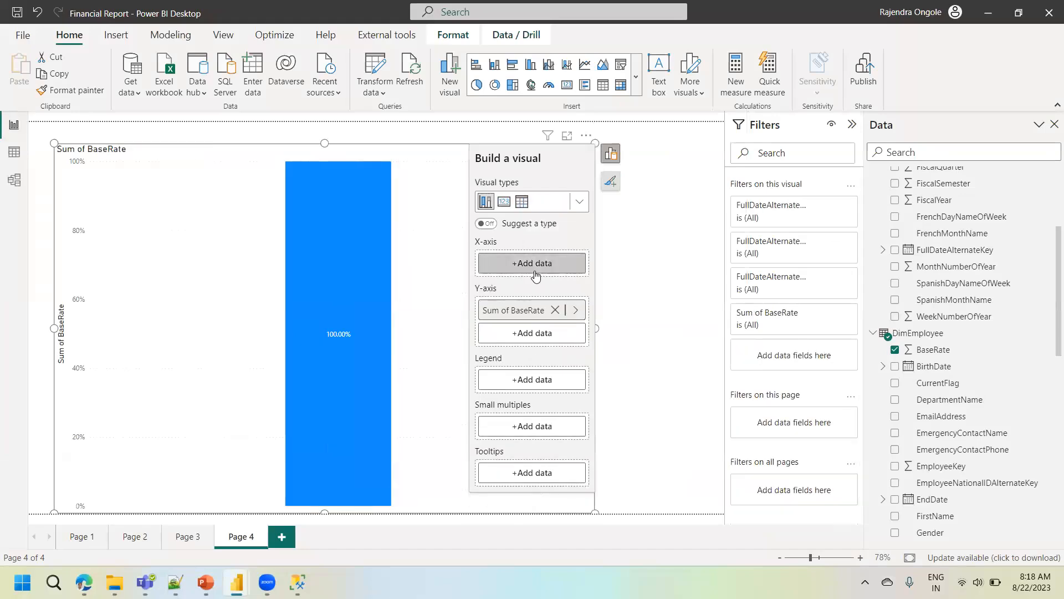
pyautogui.click(535, 275)
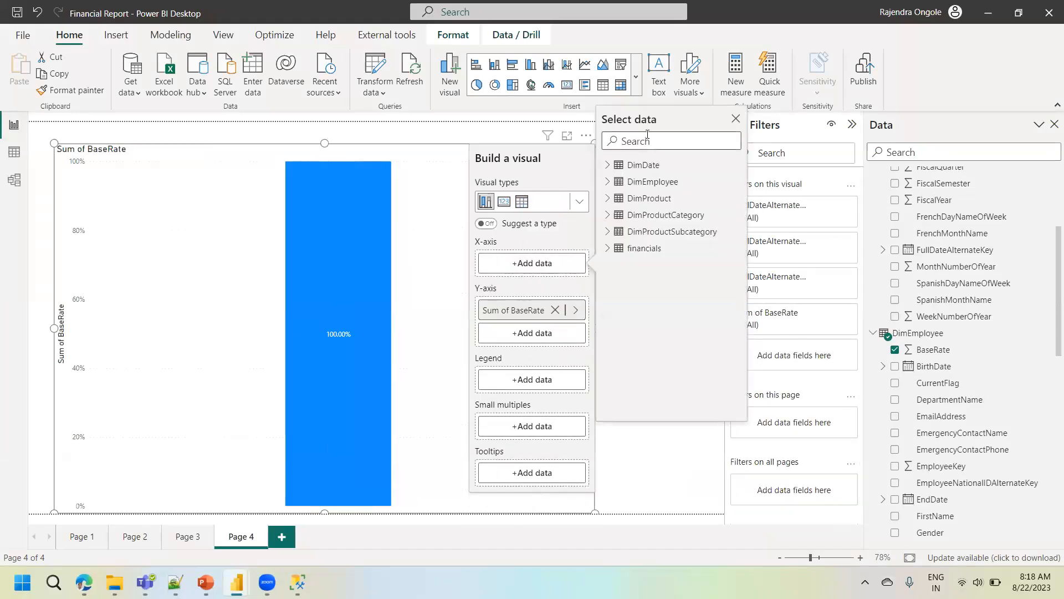
pyautogui.write('start')
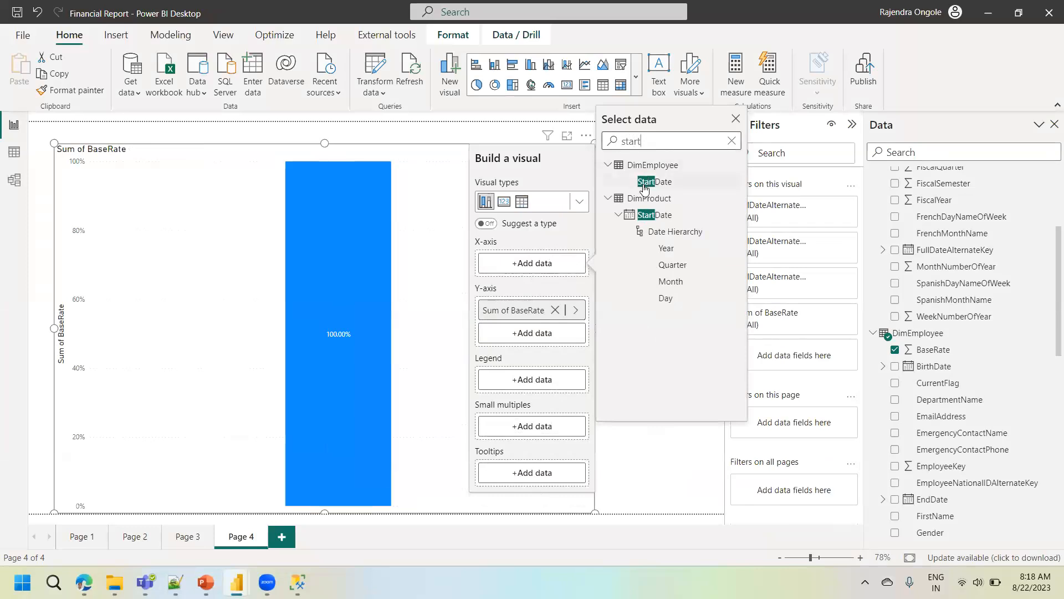
pyautogui.click(655, 182)
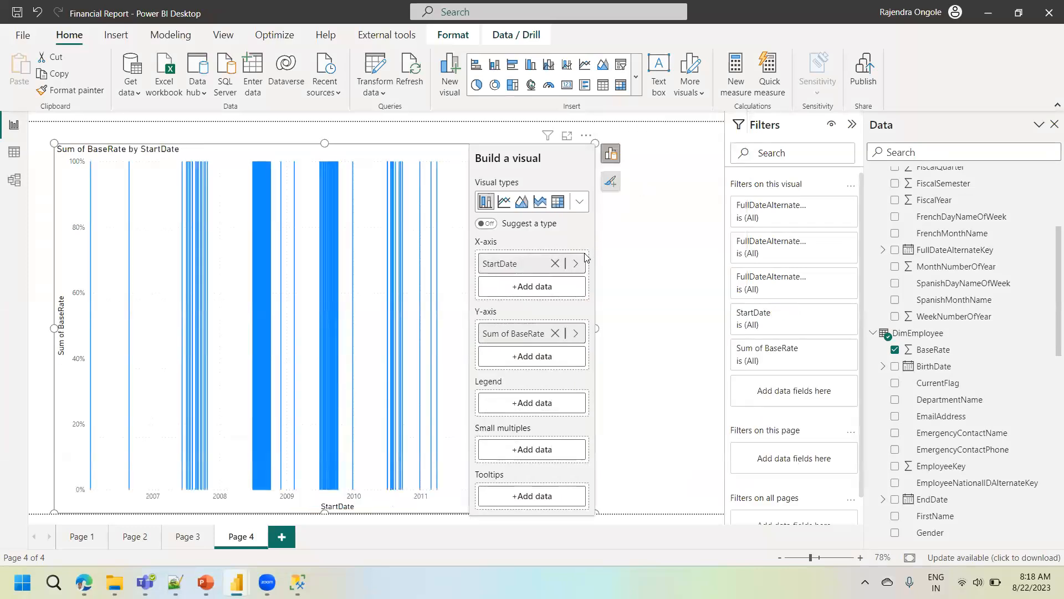
# - Replace StartDate on the BaseRate chart's X-axis with the Year level of FullDateAlternateKey from DimDate
pyautogui.click(555, 263)
pyautogui.click(14, 153)
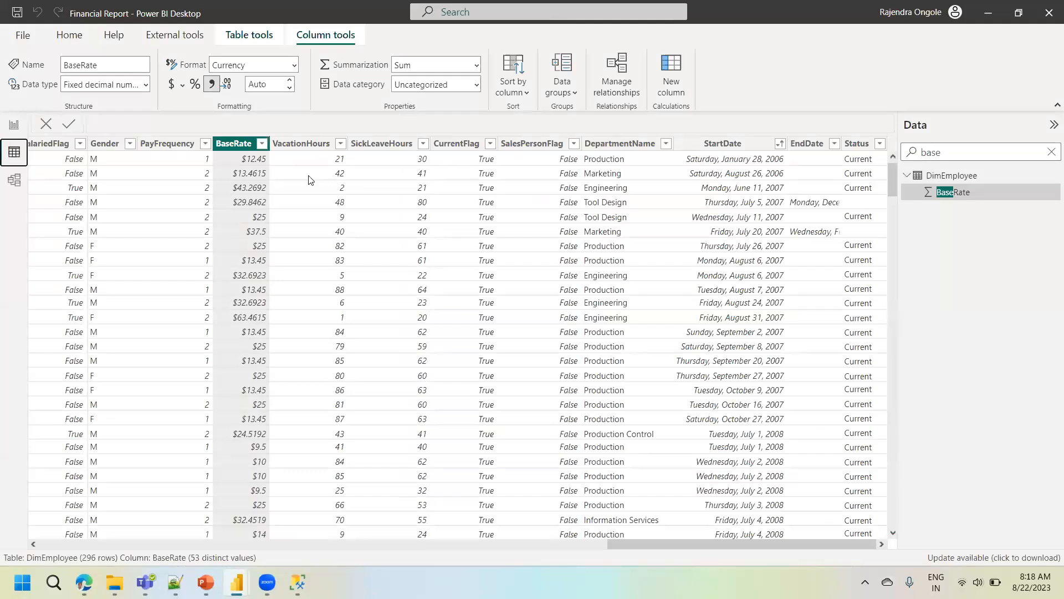
pyautogui.click(14, 124)
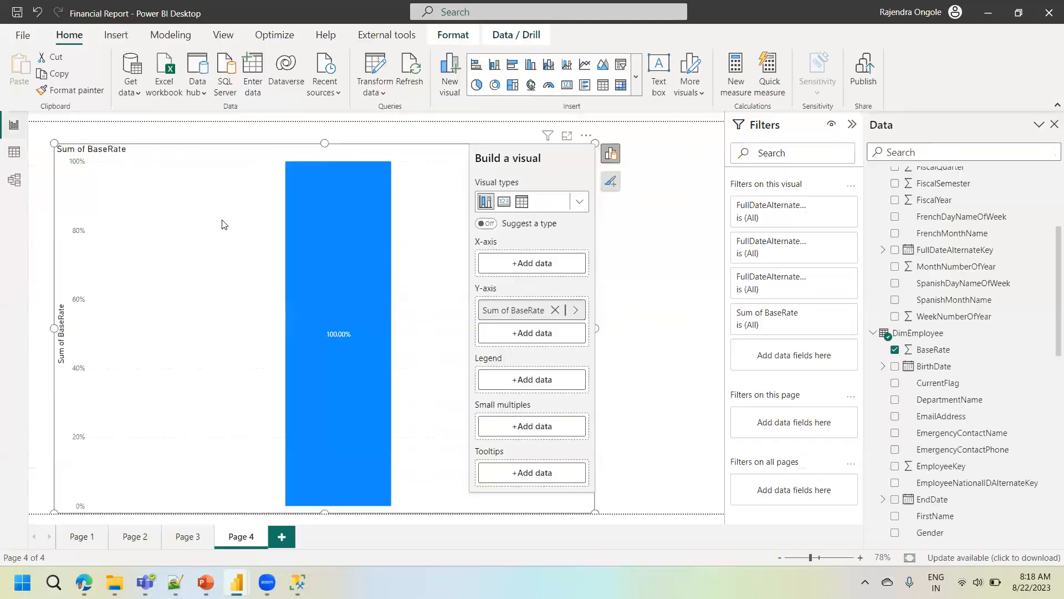
pyautogui.click(534, 264)
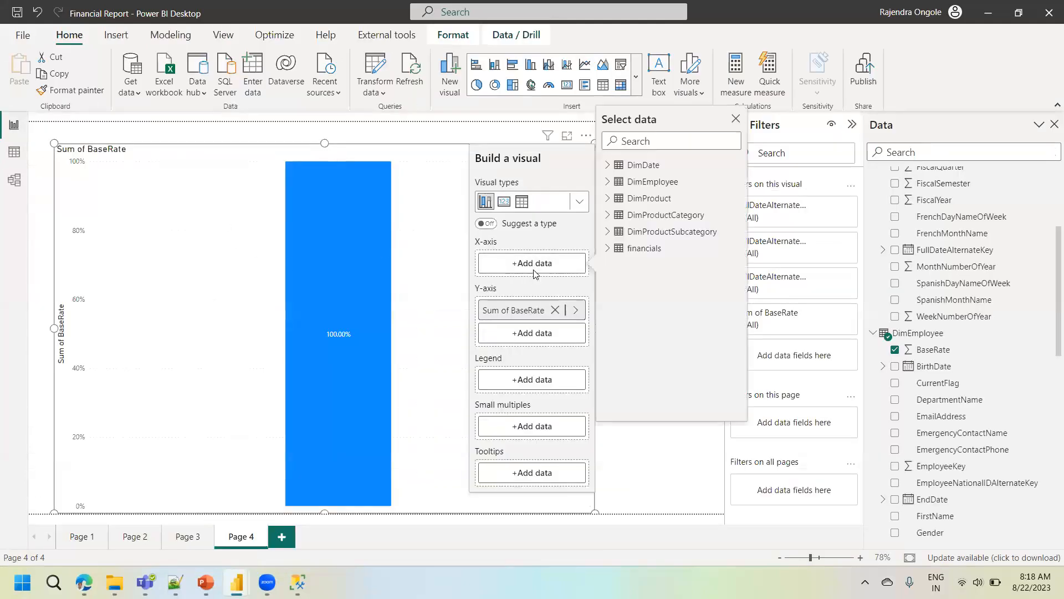
pyautogui.click(611, 169)
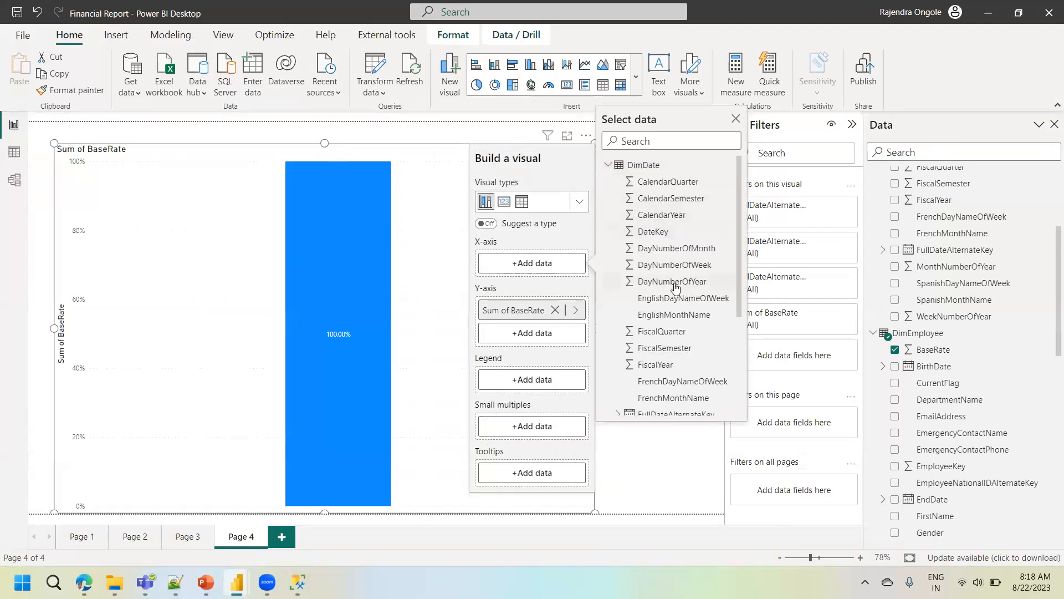
pyautogui.moveTo(742, 290); pyautogui.dragTo(742, 345)
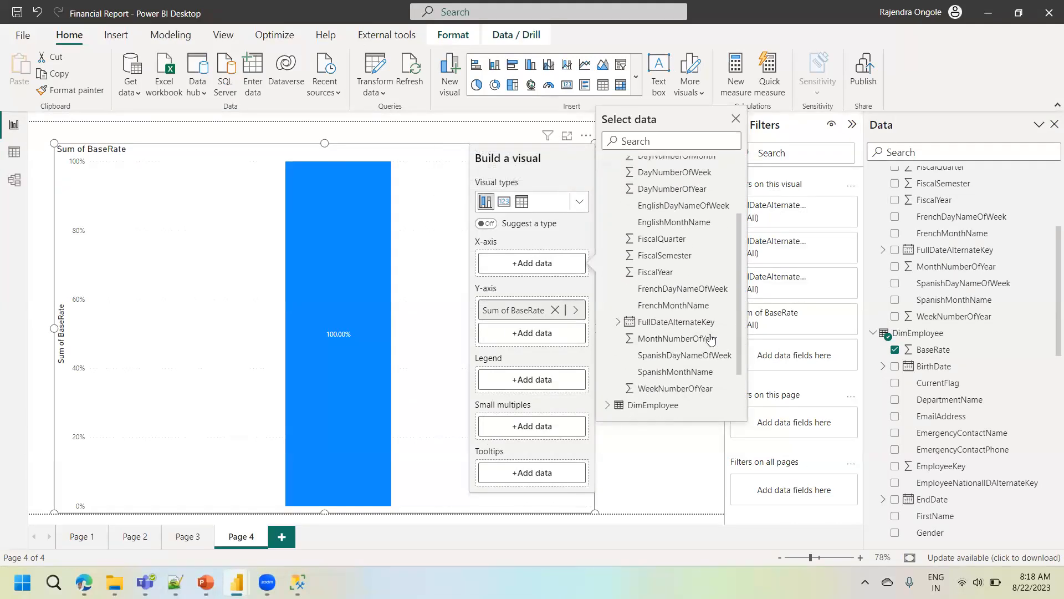
pyautogui.click(618, 323)
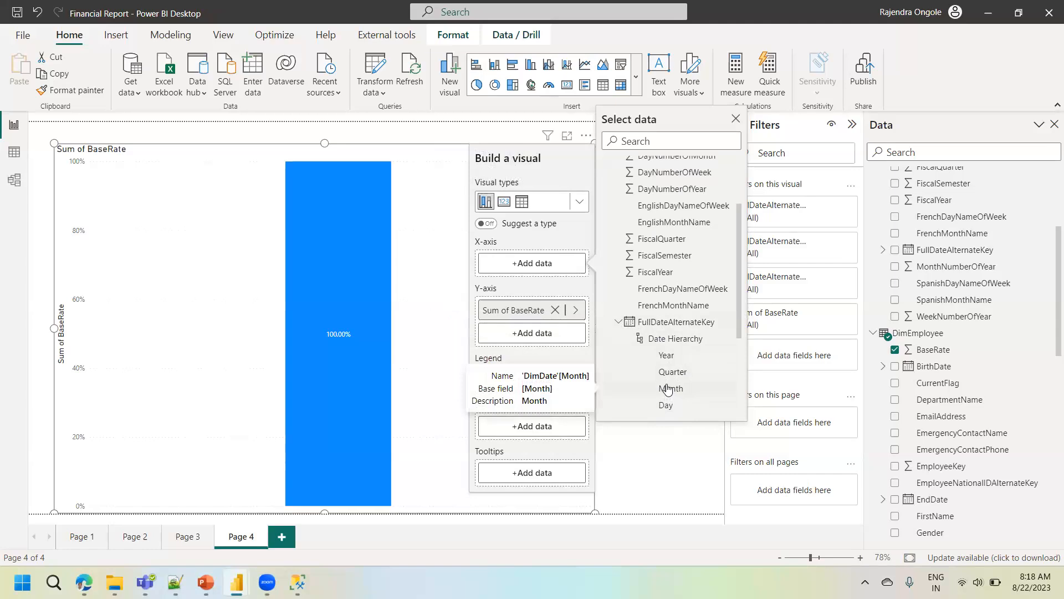
pyautogui.click(676, 357)
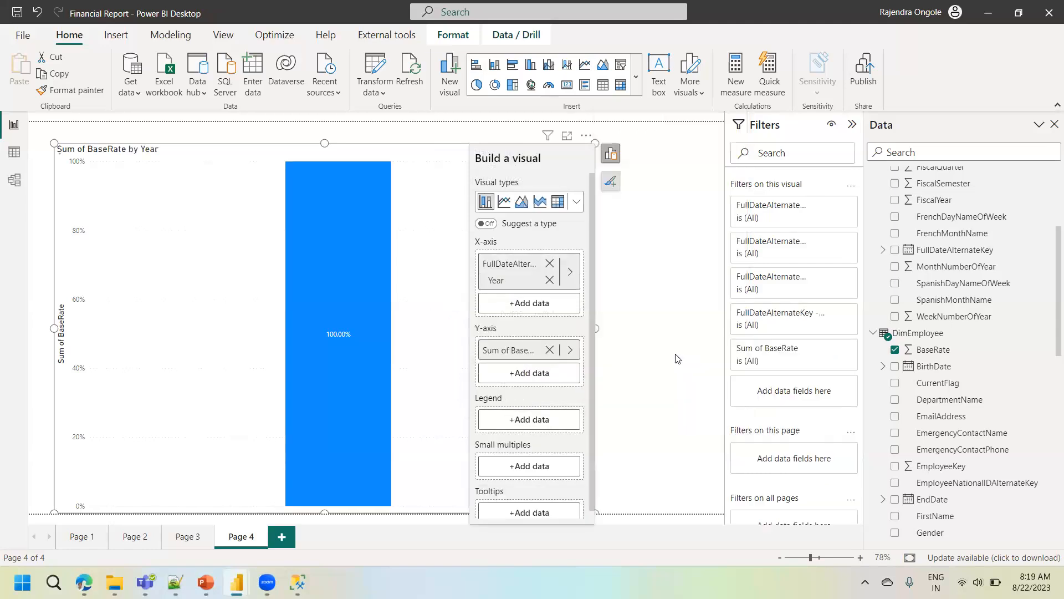
# - Check the DimEmployee data against the BaseRate by Year chart and inspect the 2013 bar's details
pyautogui.click(14, 152)
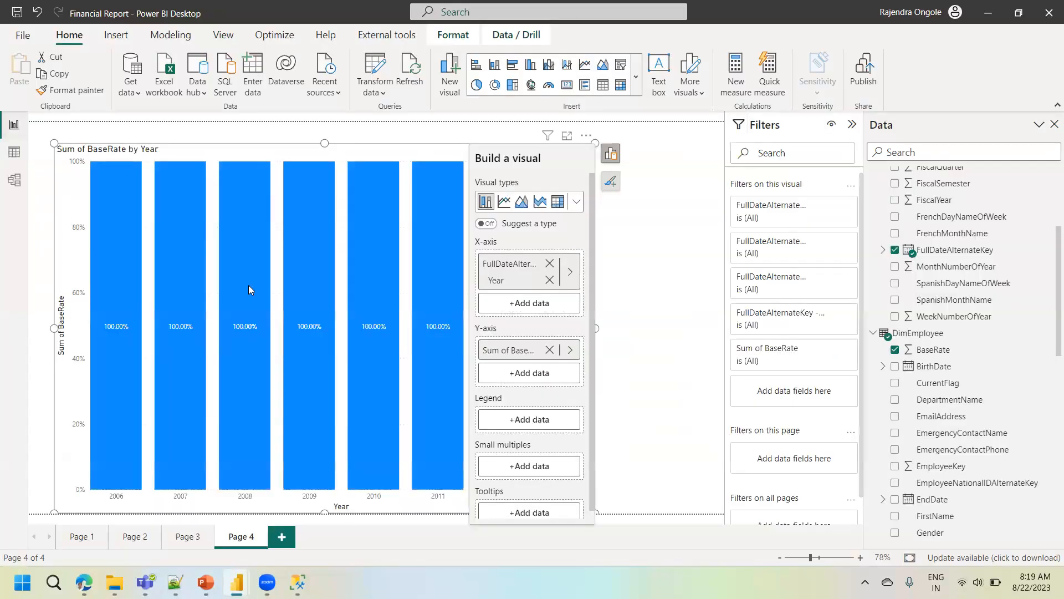
pyautogui.click(14, 125)
pyautogui.click(636, 293)
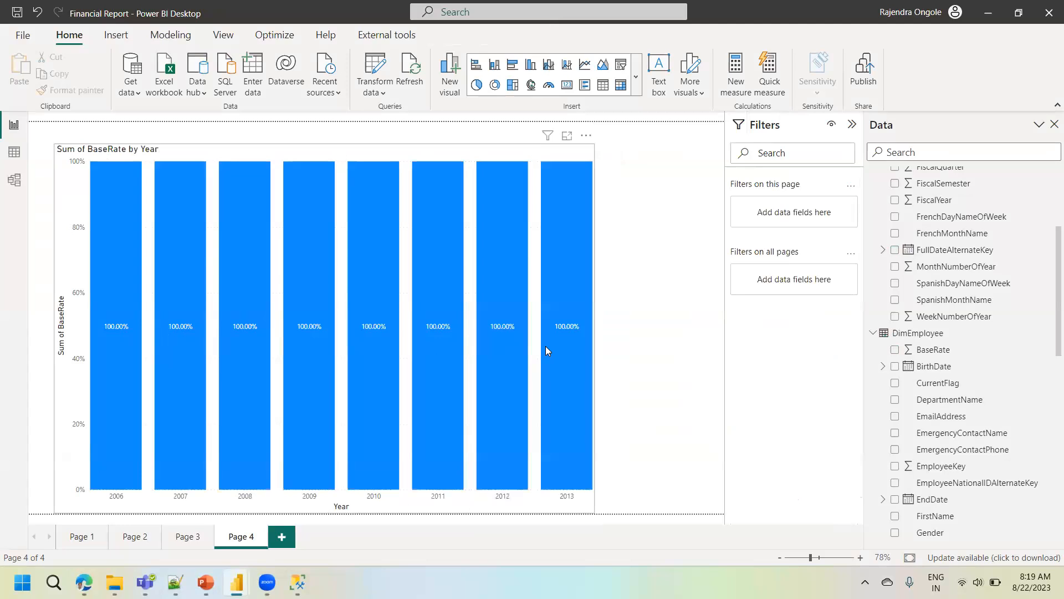
pyautogui.moveTo(546, 351)
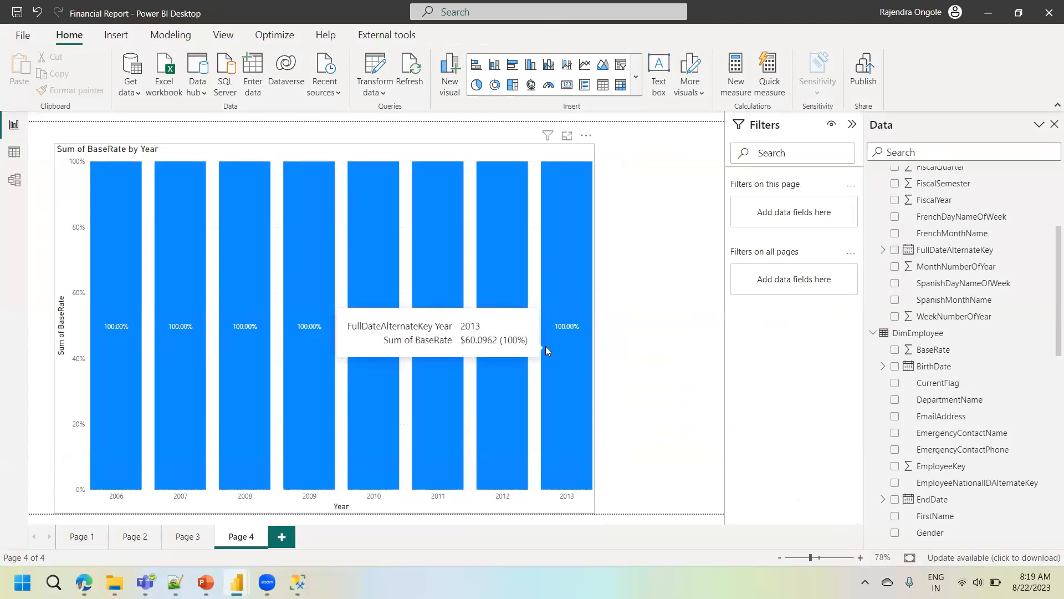
# - Clear the field search and select the StartDate column in the DimEmployee data
pyautogui.click(16, 160)
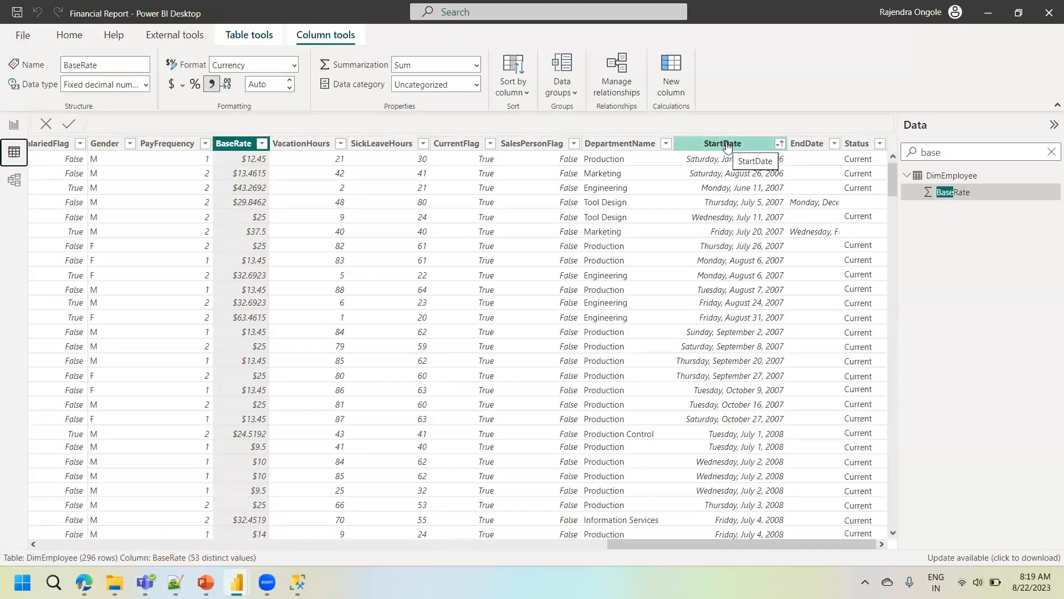
pyautogui.moveTo(964, 153); pyautogui.dragTo(882, 155)
pyautogui.press('BackSpace')
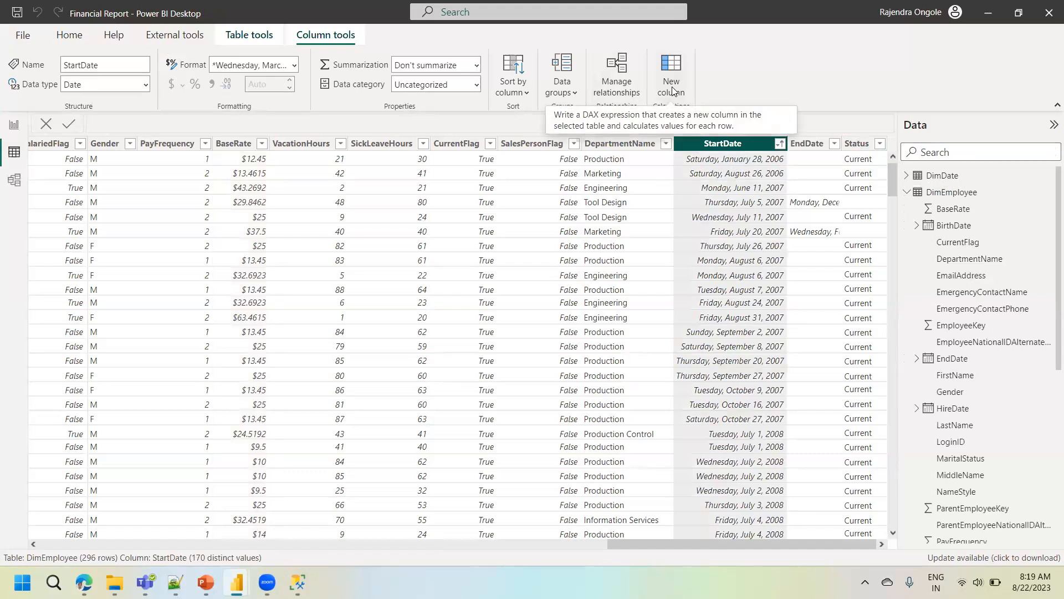
# - Add the calculated column Year = YEAR(DimEmployee[StartDate]) to DimEmployee and list its distinct values
pyautogui.click(673, 91)
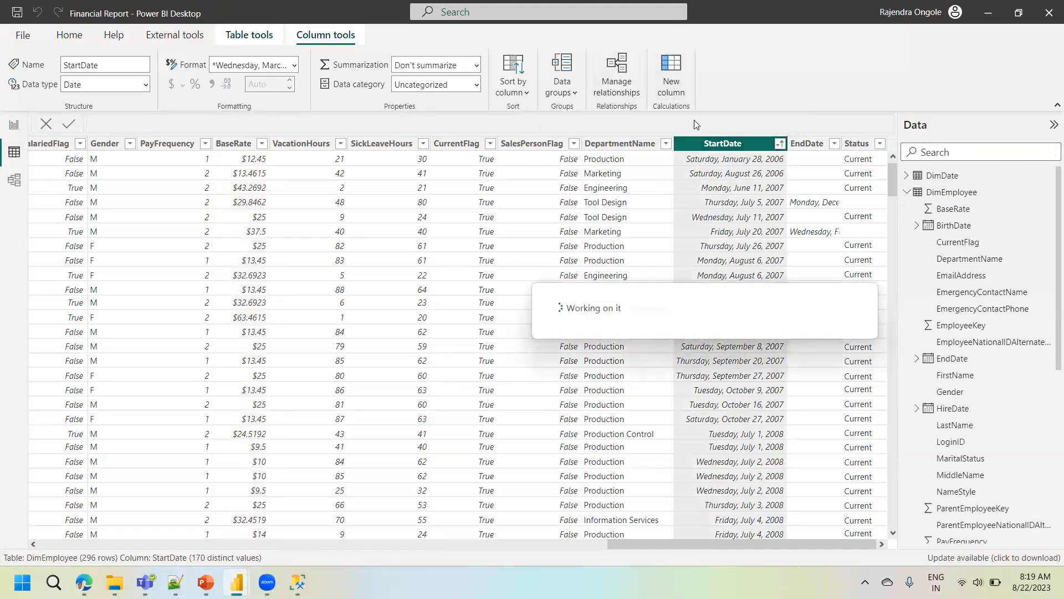
pyautogui.write('Year')
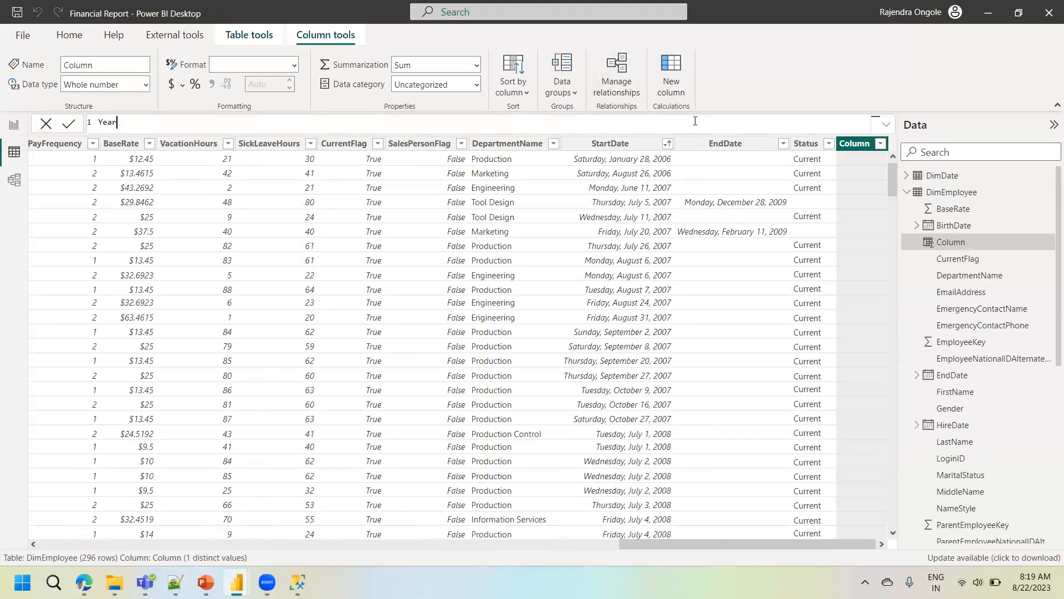
pyautogui.write('= year')
pyautogui.press('Tab')
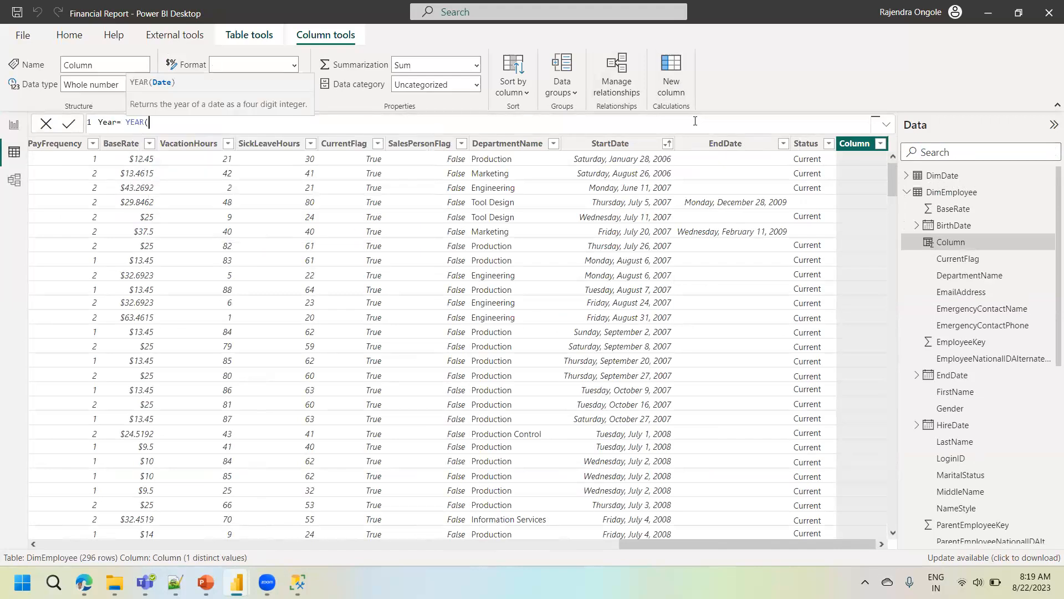
pyautogui.write('start')
pyautogui.press('Down')
pyautogui.press('Tab')
pyautogui.press('BackSpace')
pyautogui.press('BackSpace')
pyautogui.press('BackSpace')
pyautogui.press('BackSpace')
pyautogui.press('BackSpace')
pyautogui.press('BackSpace')
pyautogui.press('BackSpace')
pyautogui.press('BackSpace')
pyautogui.press('BackSpace')
pyautogui.press('BackSpace')
pyautogui.press('BackSpace')
pyautogui.press('BackSpace')
pyautogui.press('BackSpace')
pyautogui.press('BackSpace')
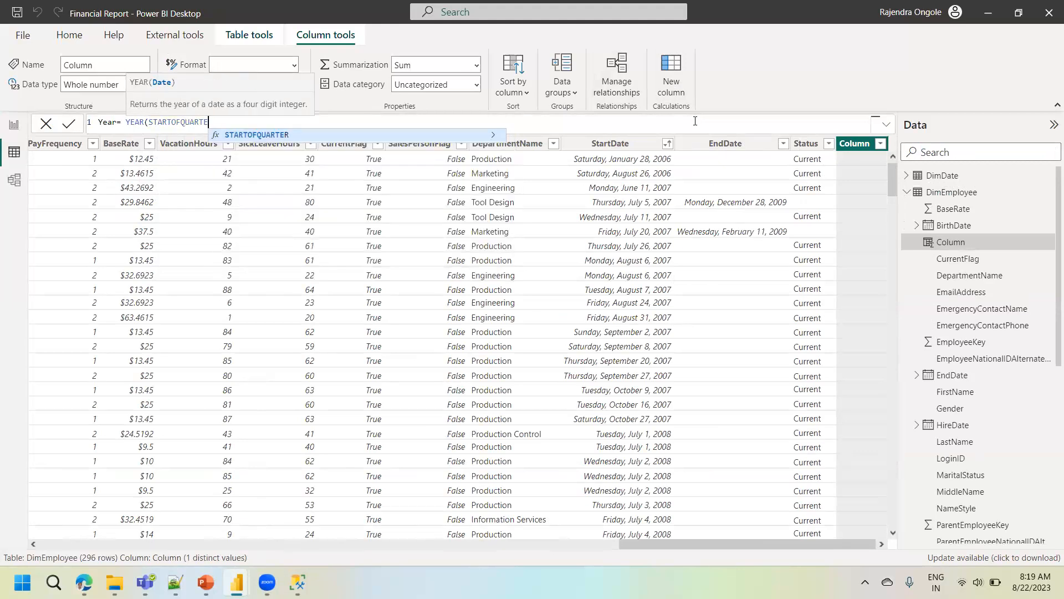
pyautogui.write('tar')
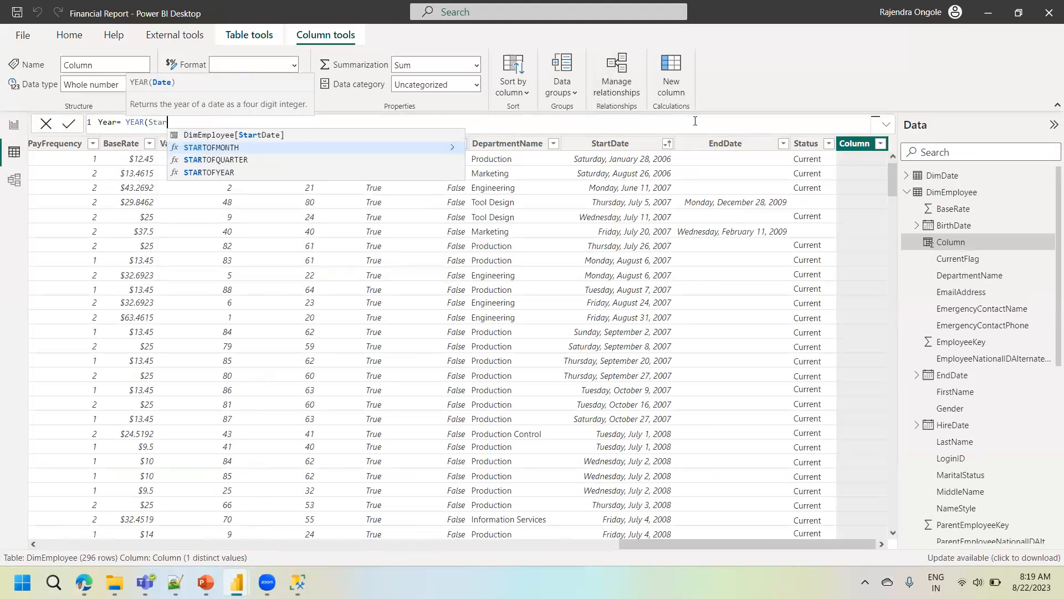
pyautogui.press('Down')
pyautogui.press('Up')
pyautogui.press('Up')
pyautogui.press('Tab')
pyautogui.write(')')
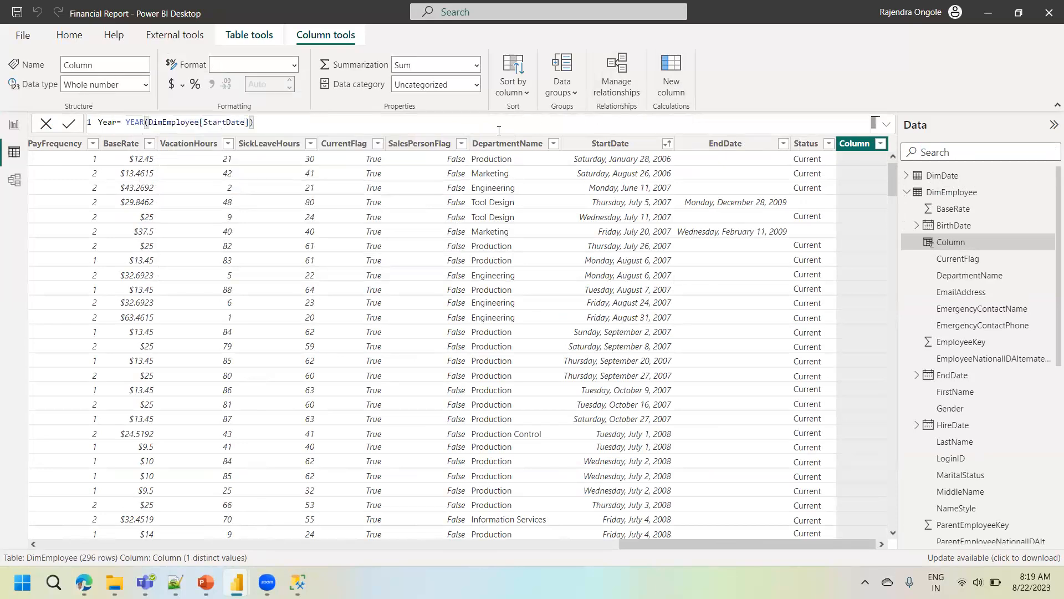
pyautogui.click(70, 125)
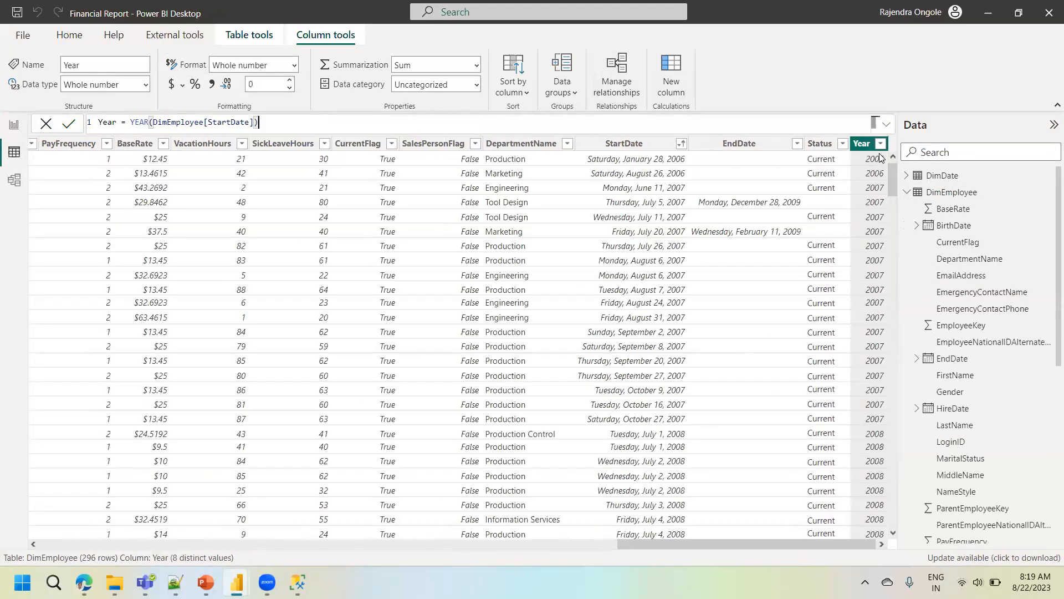
pyautogui.click(881, 144)
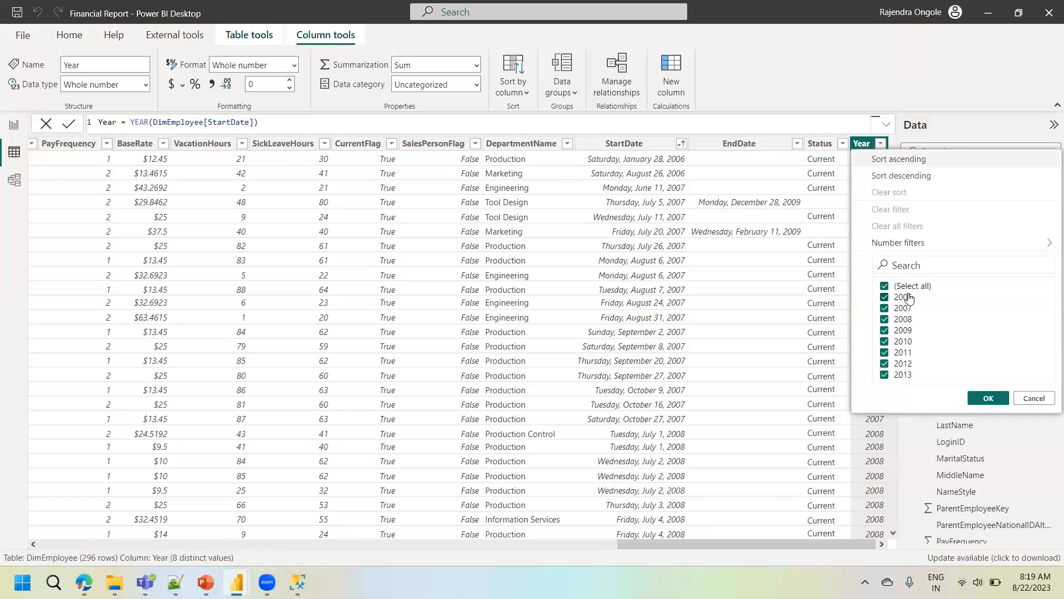
# - Replace the FullDateAlternateKey Year on the Page 4 chart's X-axis with the calculated Year column from DimEmployee
pyautogui.click(13, 127)
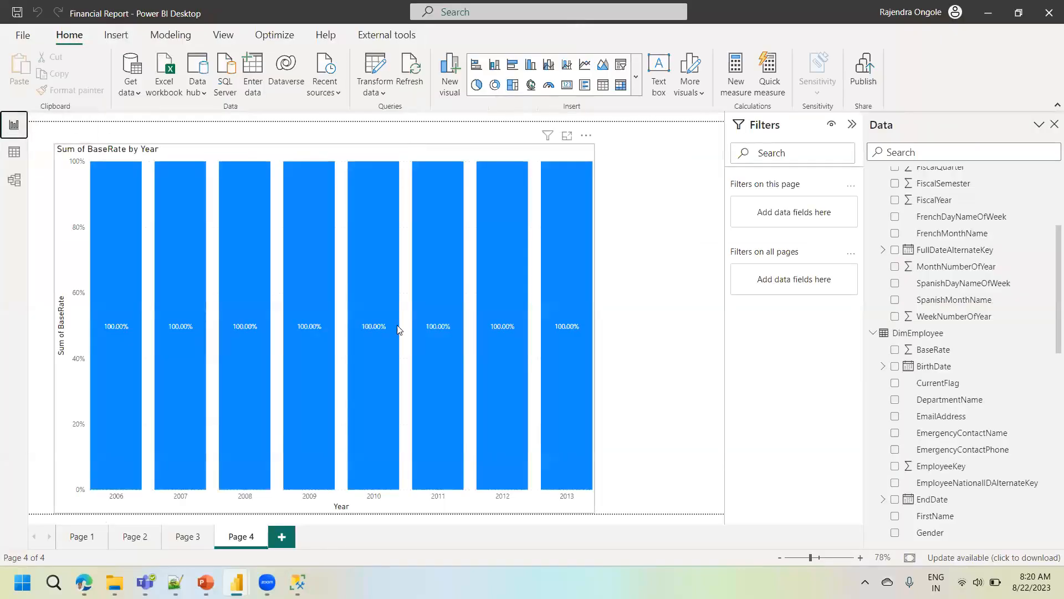
pyautogui.click(574, 155)
pyautogui.click(587, 141)
pyautogui.click(610, 154)
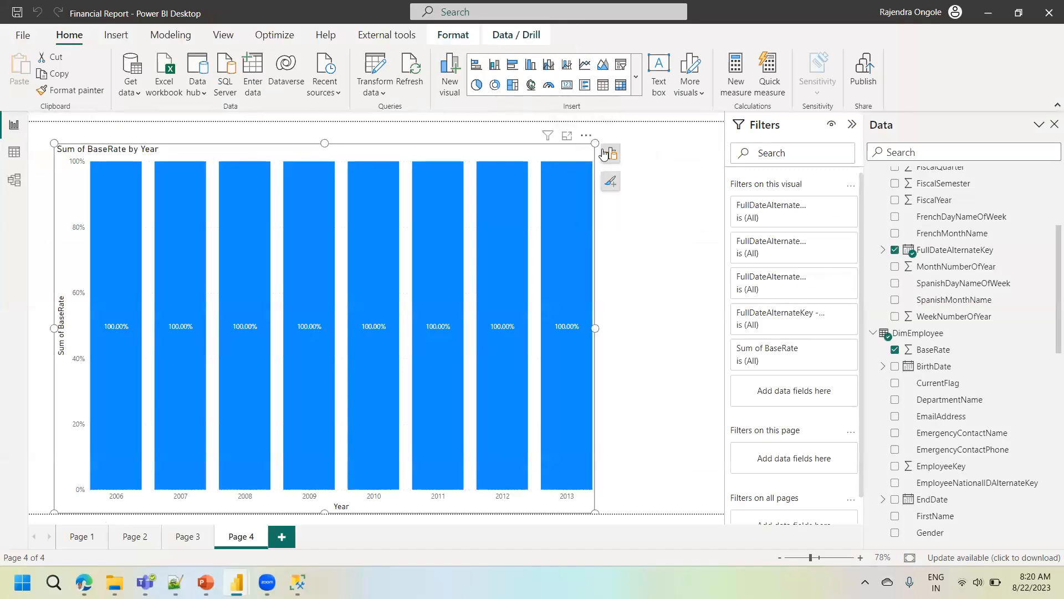
pyautogui.click(610, 153)
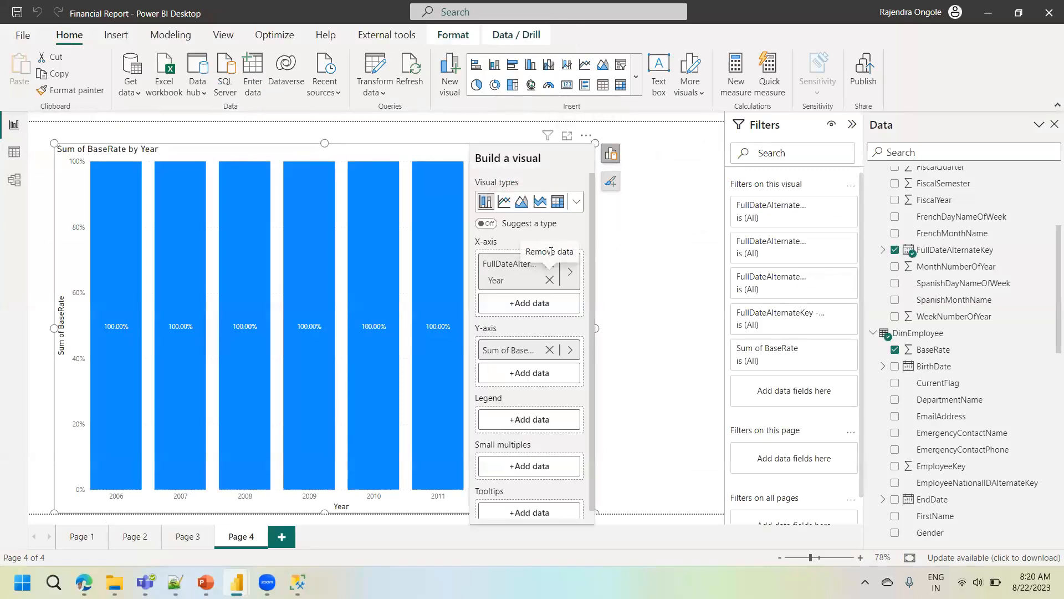
pyautogui.click(549, 280)
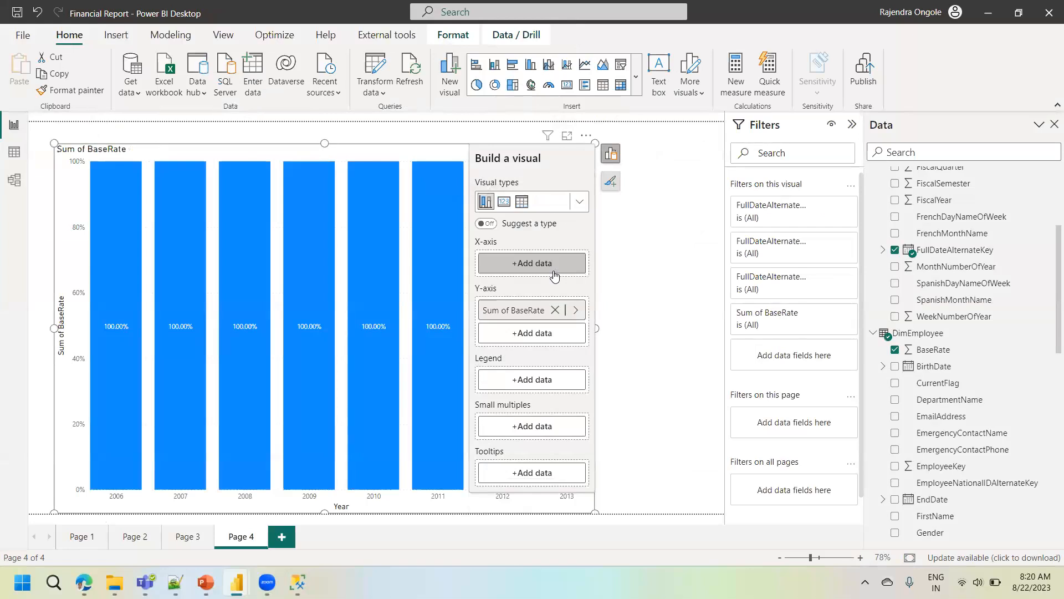
pyautogui.click(553, 265)
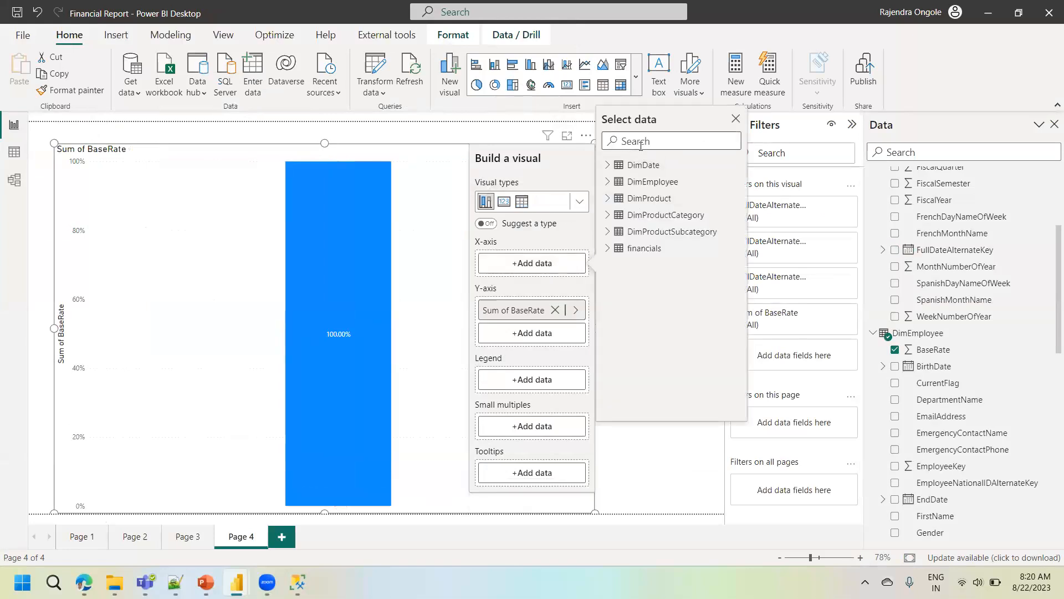
pyautogui.write('year')
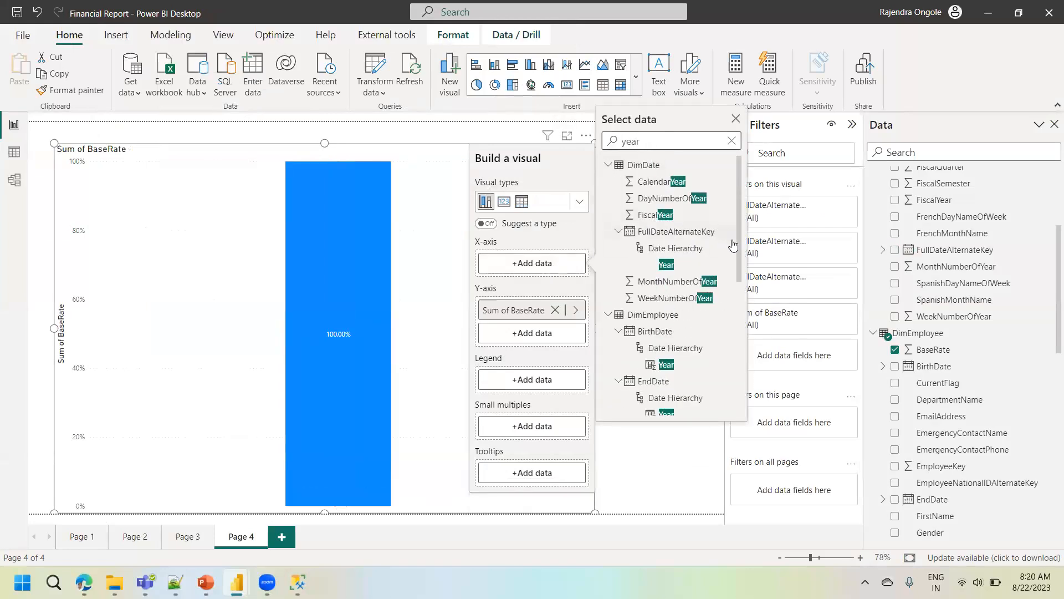
pyautogui.moveTo(741, 253); pyautogui.dragTo(745, 352)
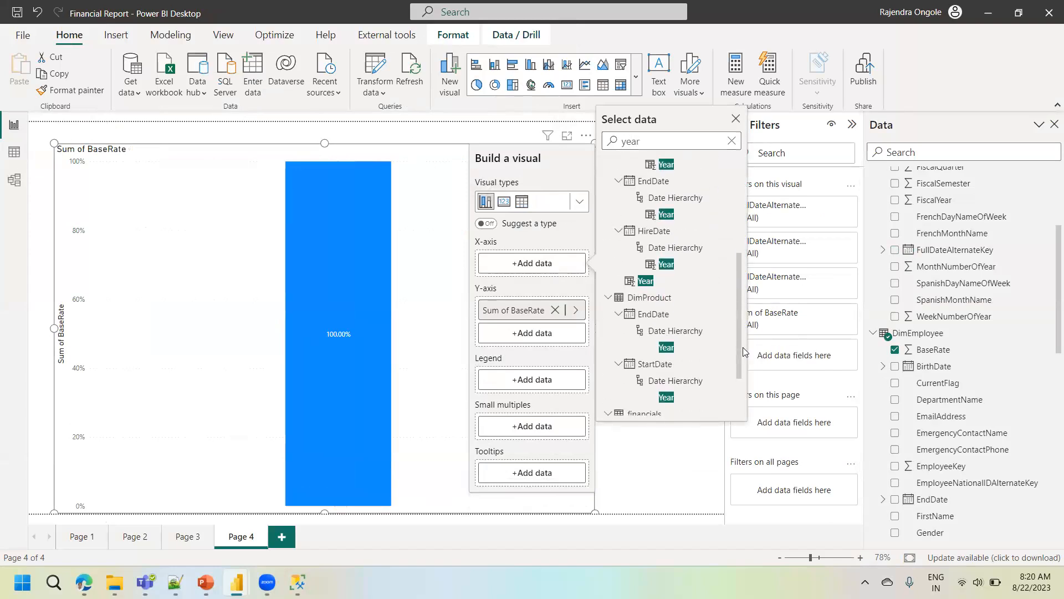
pyautogui.click(644, 282)
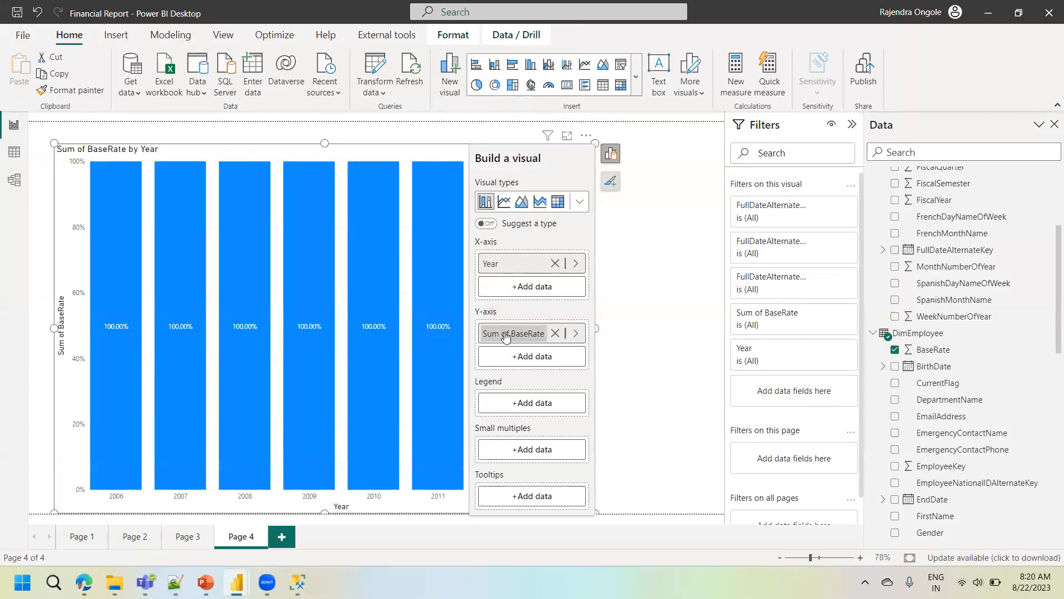
# - Remove BaseRate from the Page 4 chart's Y-axis and add it back from DimEmployee by searching for "rate"
pyautogui.click(555, 333)
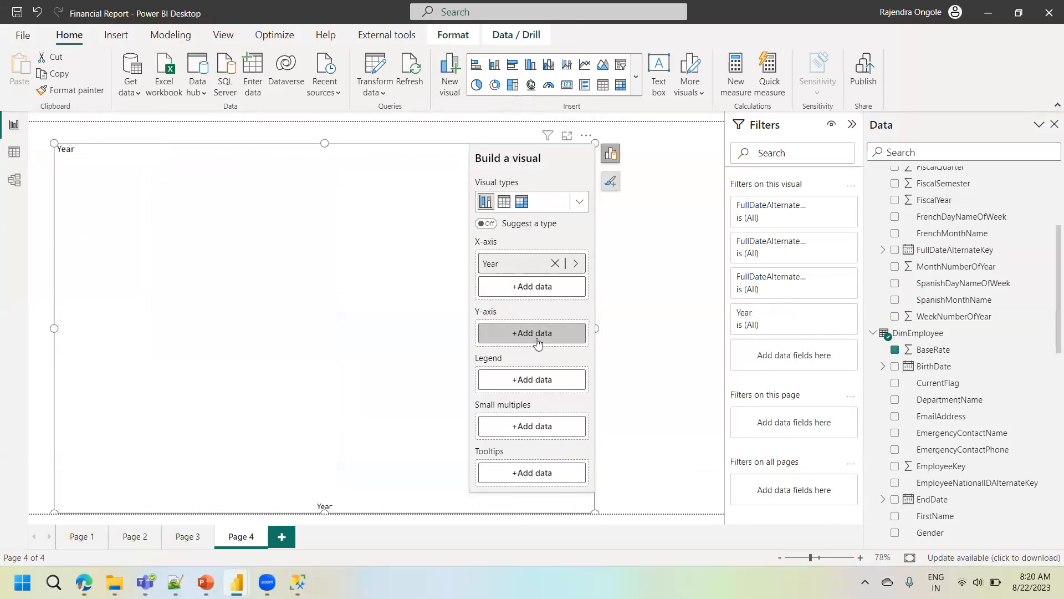
pyautogui.click(534, 335)
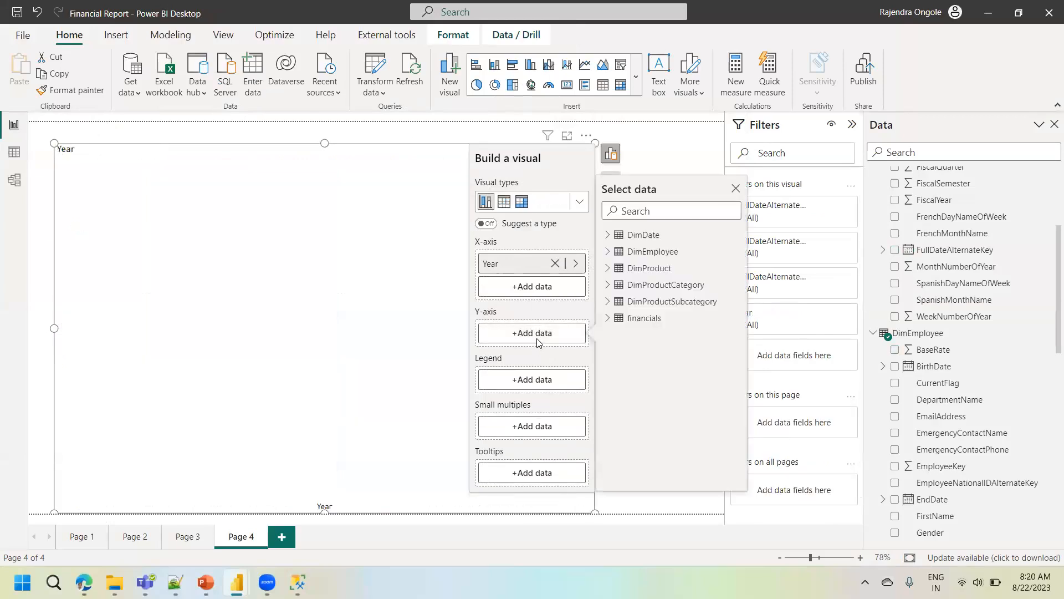
pyautogui.click(648, 212)
pyautogui.write('rate')
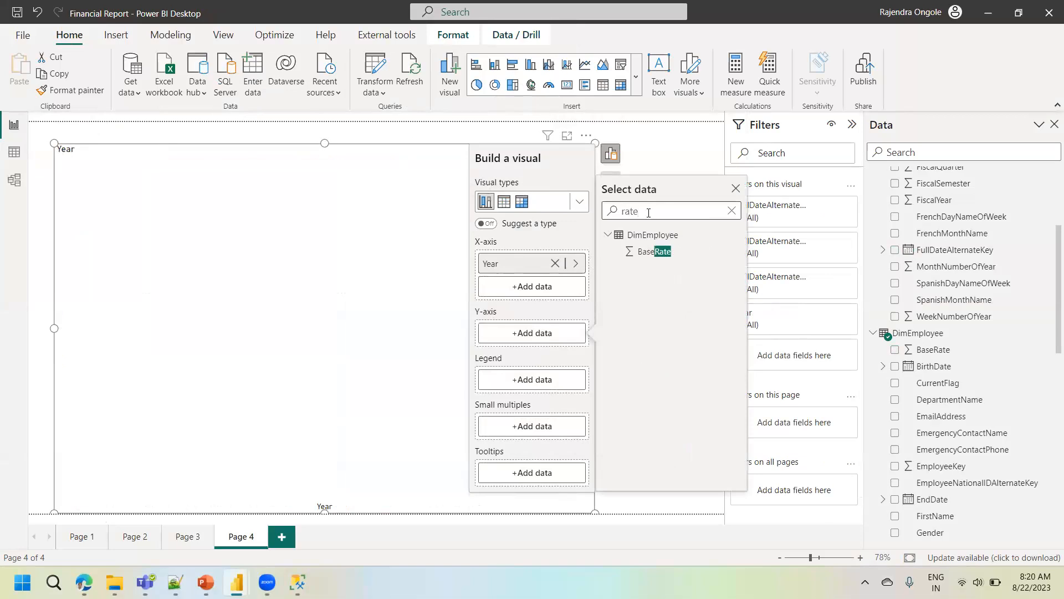
pyautogui.click(650, 252)
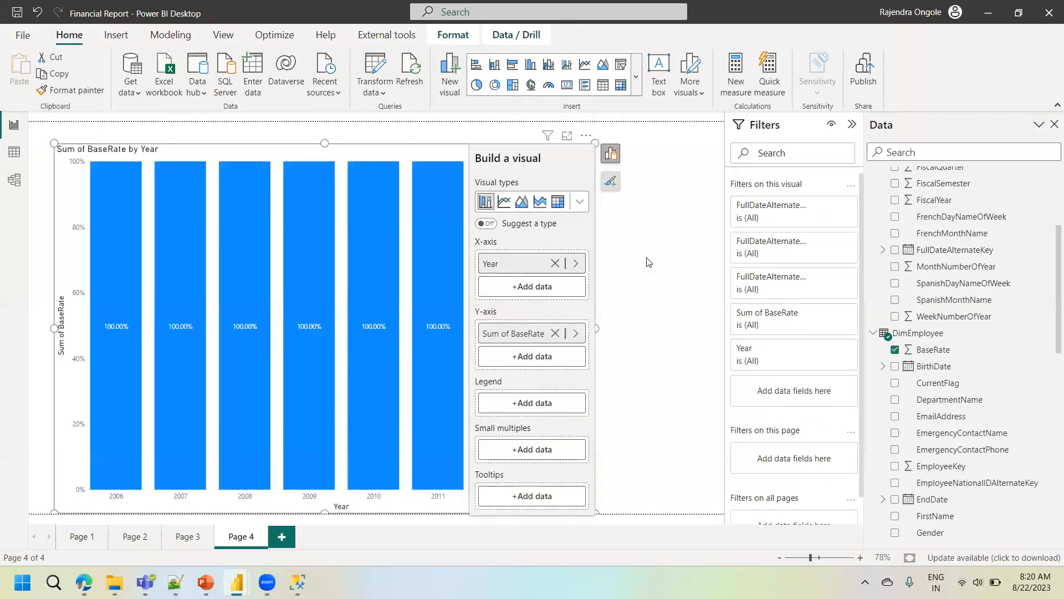
# - Replace BaseRate on the Page 4 chart's Y-axis with the Status field from DimEmployee
pyautogui.click(555, 333)
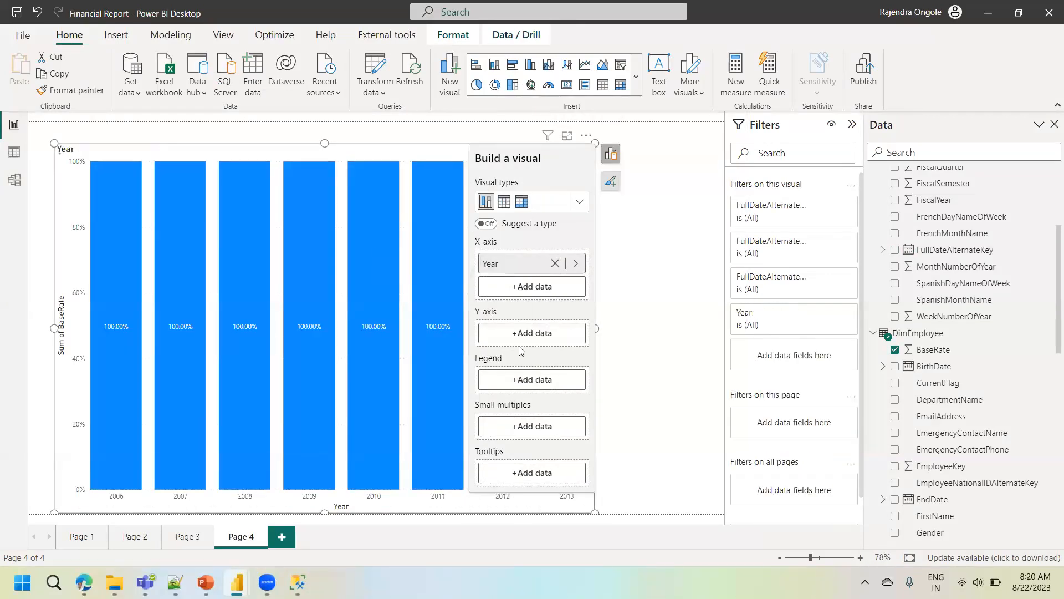
pyautogui.click(549, 334)
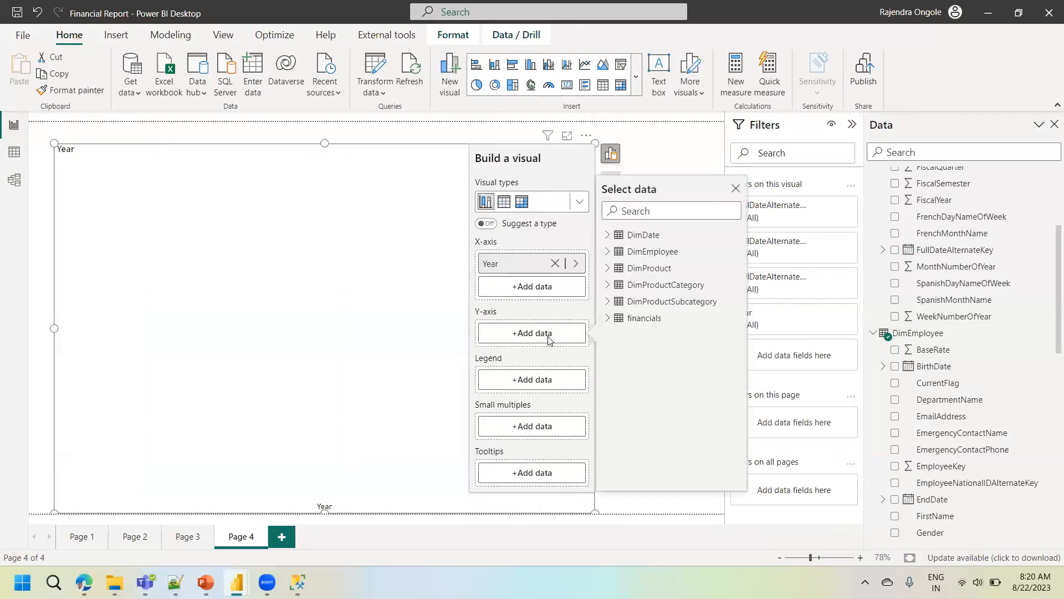
pyautogui.click(610, 256)
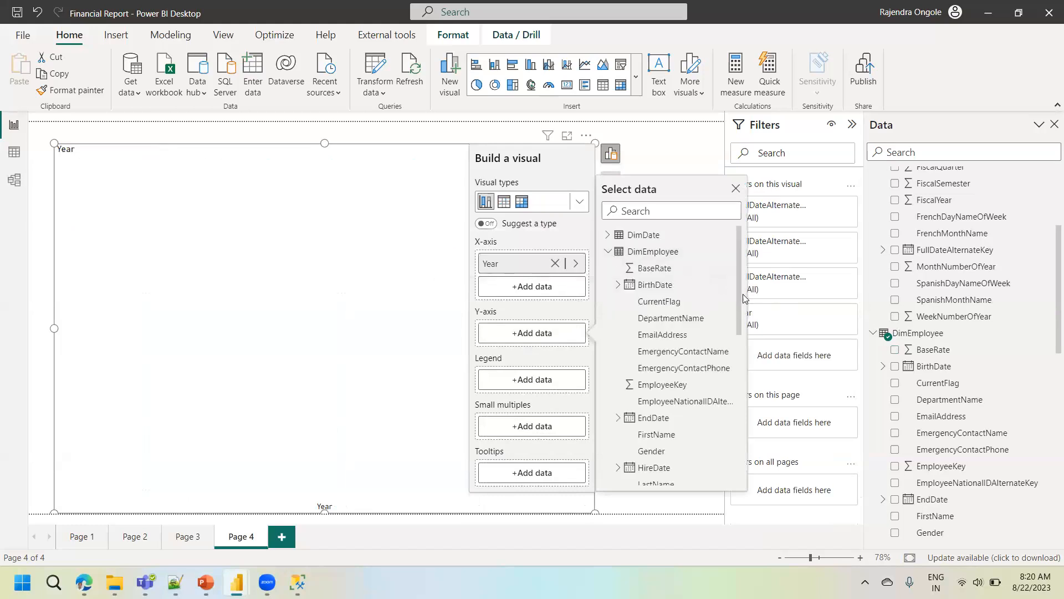
pyautogui.moveTo(740, 312); pyautogui.dragTo(730, 426)
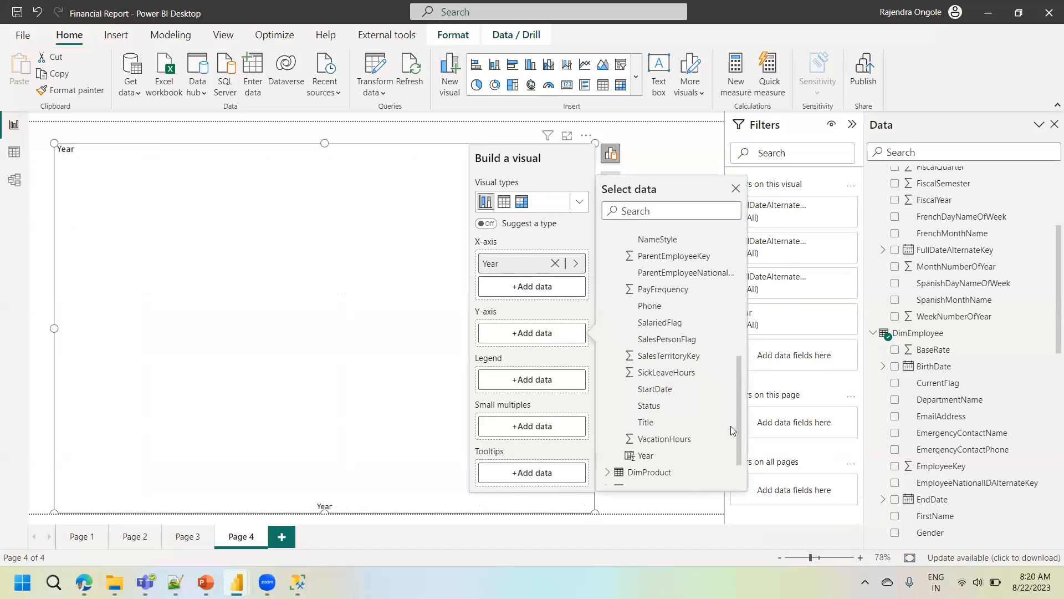
pyautogui.click(650, 409)
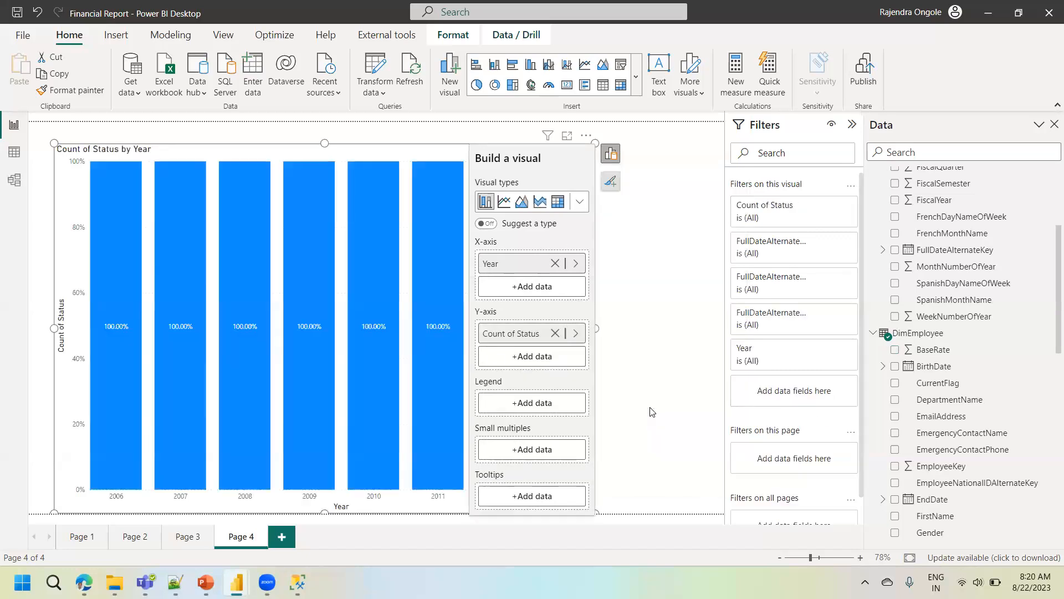
# - Check the DimEmployee table data, remove Count of Status from the Y-axis and change the visual to a stacked bar chart
pyautogui.click(14, 152)
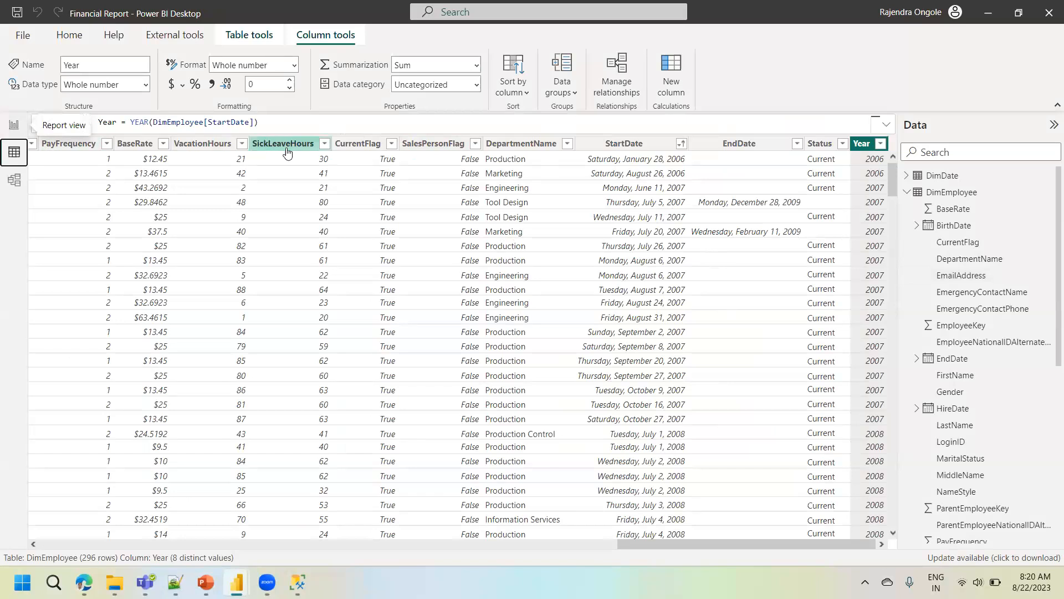
pyautogui.click(15, 129)
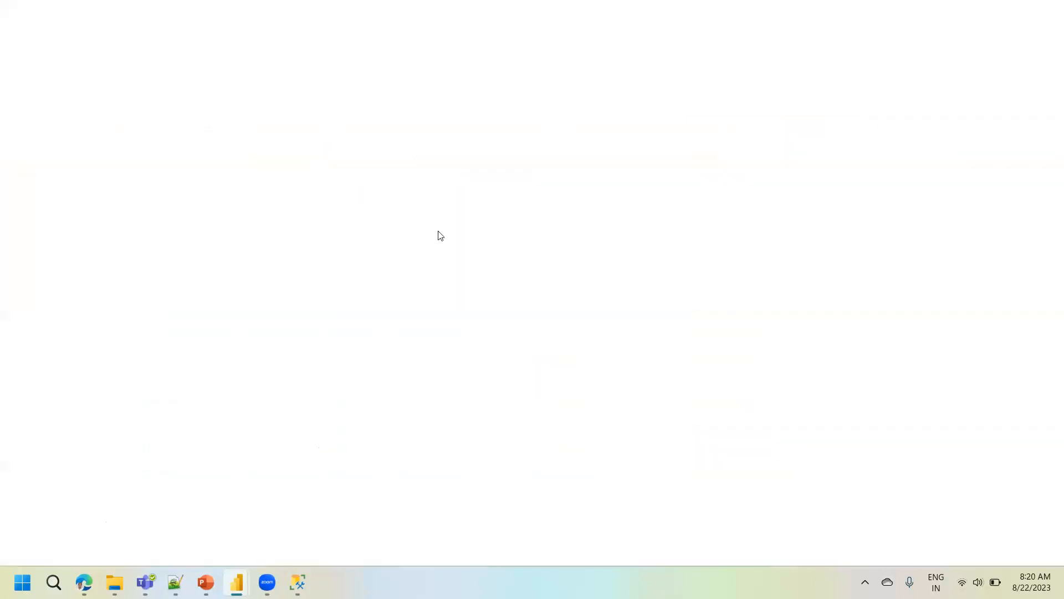
pyautogui.click(554, 333)
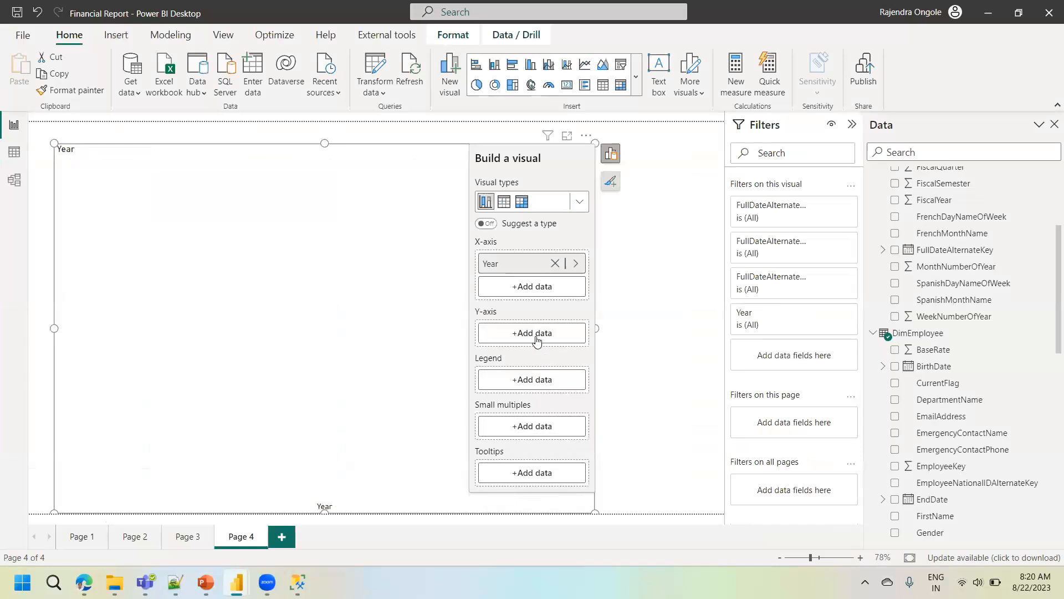
pyautogui.click(580, 200)
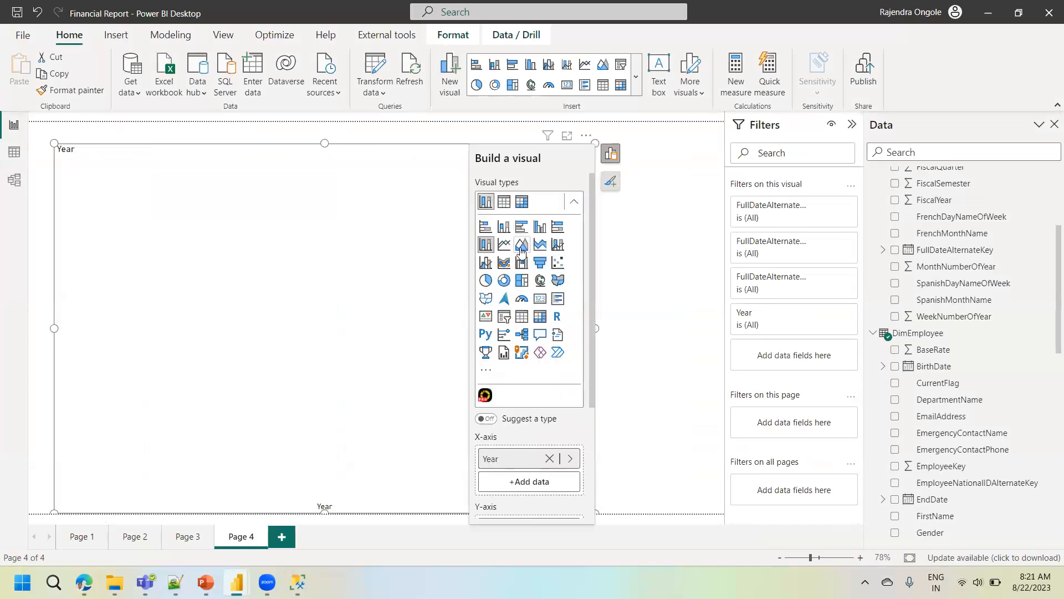
pyautogui.click(485, 226)
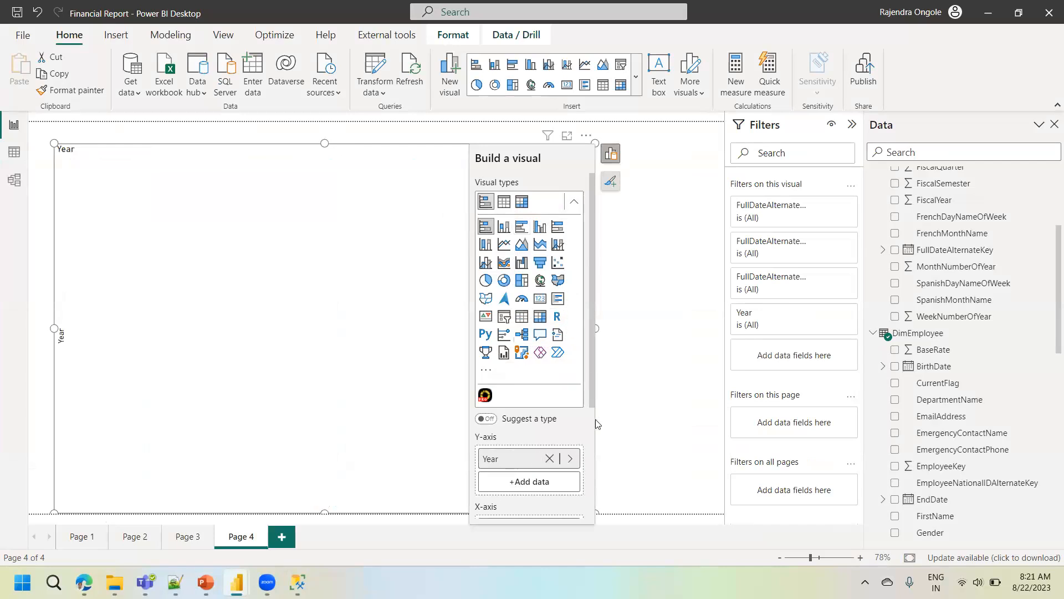
# - Add SickLeaveHours from DimEmployee to the bar chart's X-axis and deselect the visual
pyautogui.scroll(-2, 542, 428)
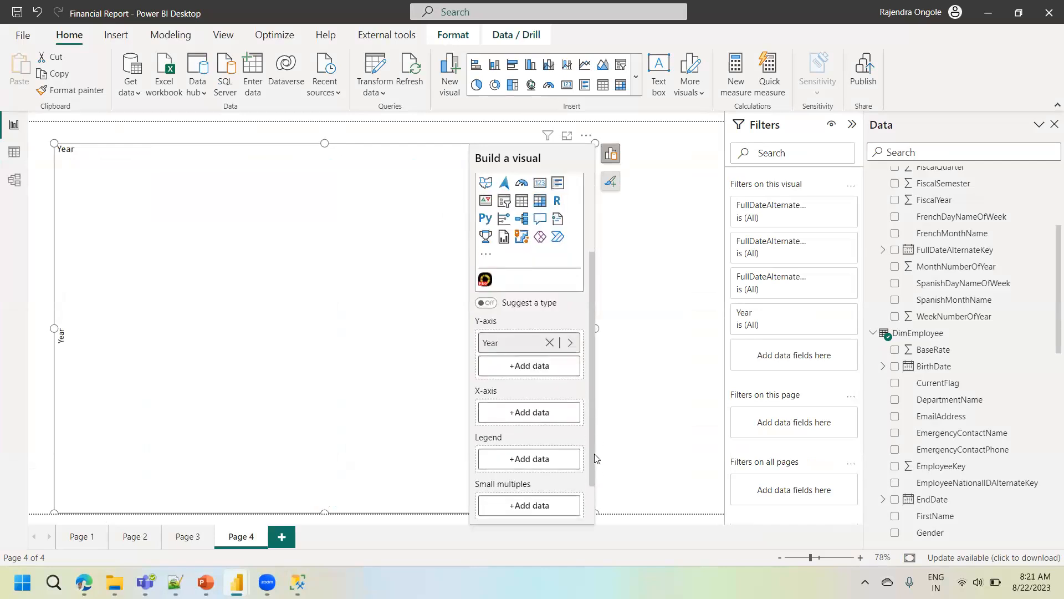
pyautogui.click(543, 428)
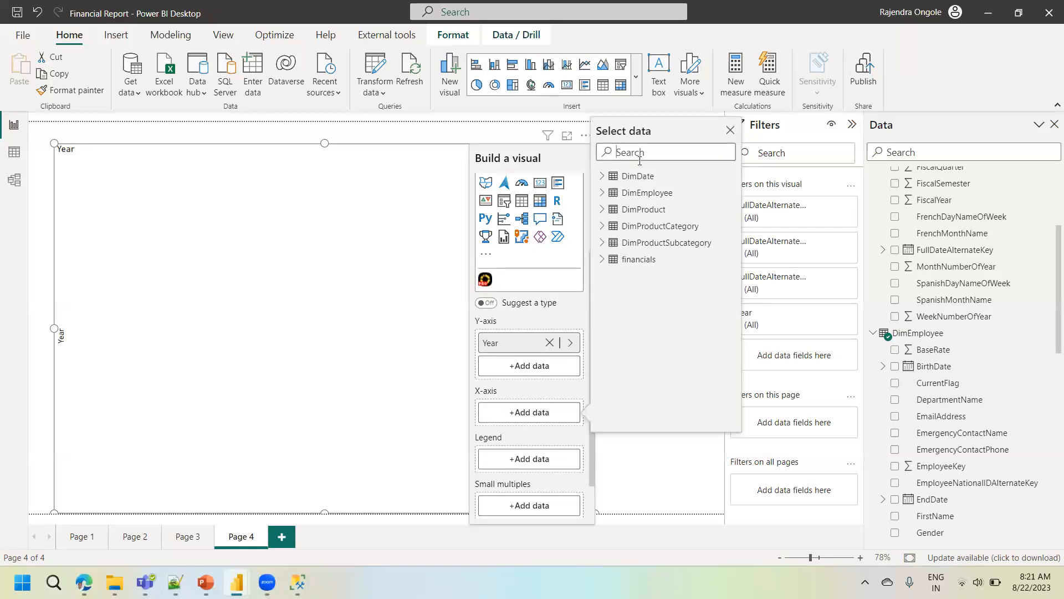
pyautogui.click(610, 191)
pyautogui.moveTo(733, 247); pyautogui.dragTo(733, 373)
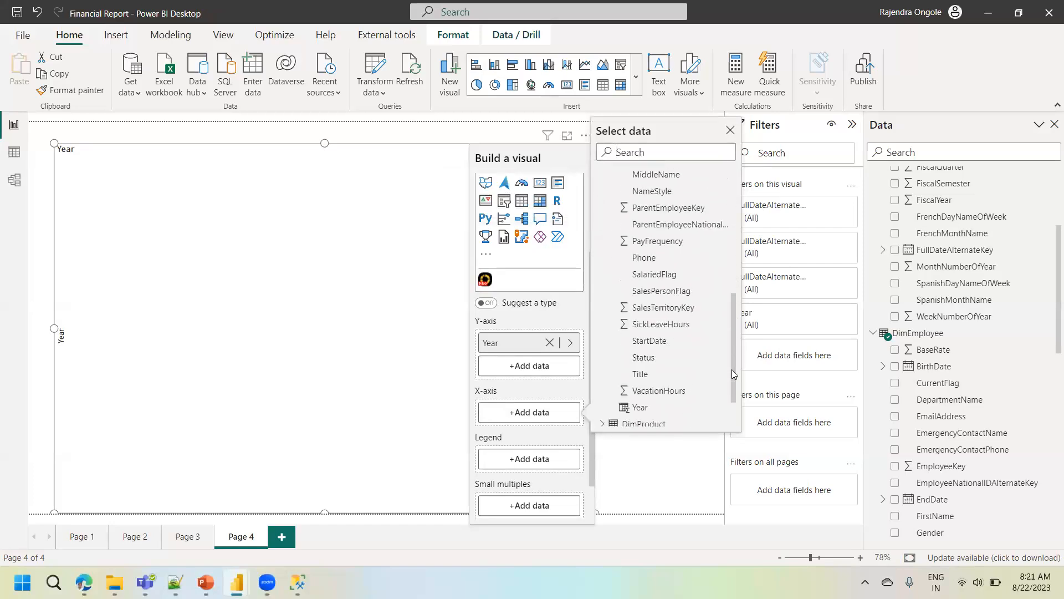
pyautogui.click(675, 325)
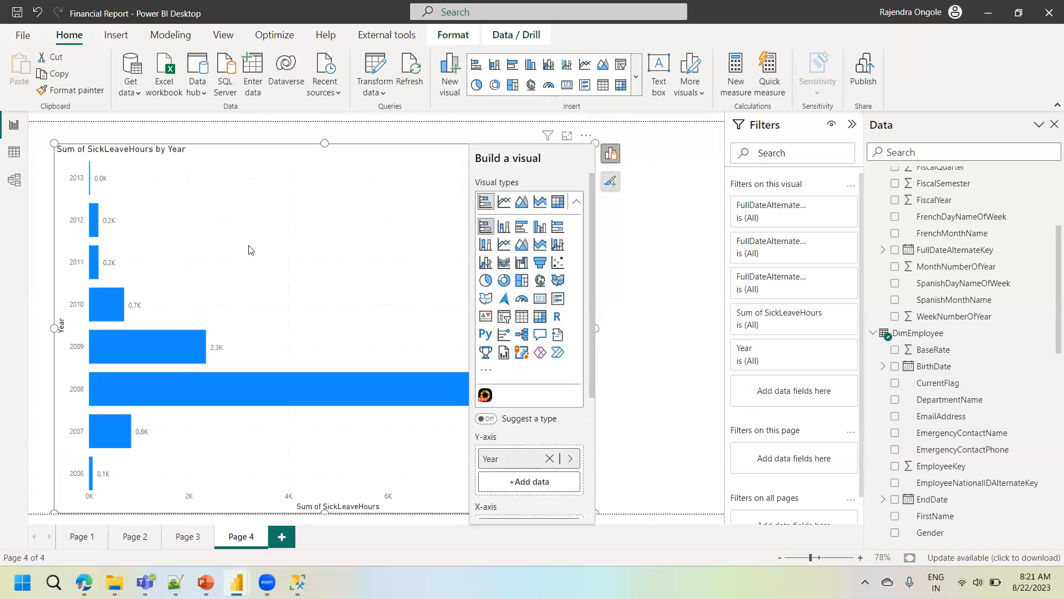
pyautogui.click(640, 304)
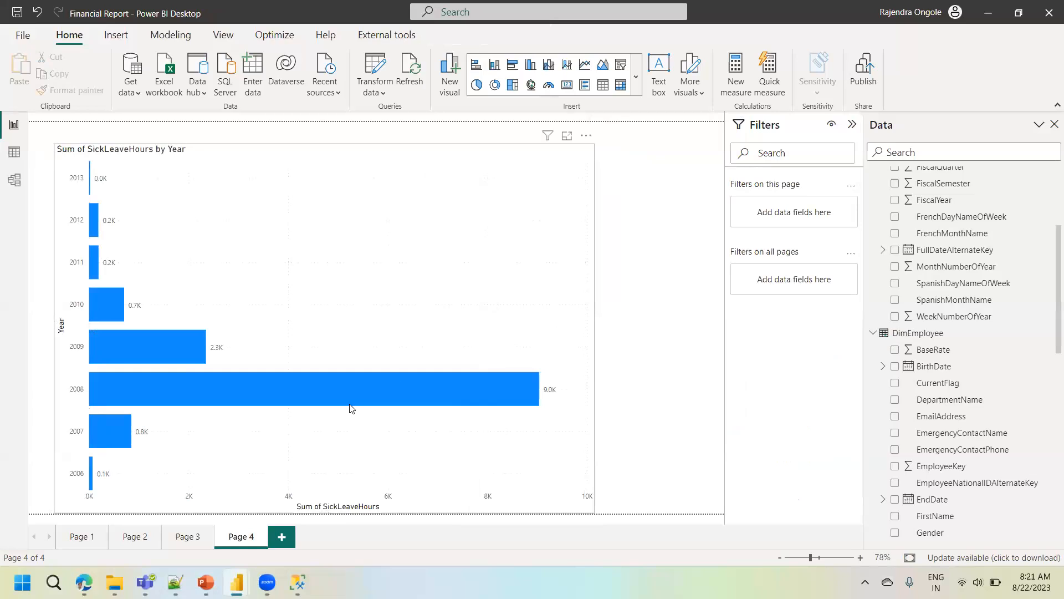
# - Inspect the 2008 bar's details and view the additional options available for the SickLeaveHours chart
pyautogui.moveTo(349, 409)
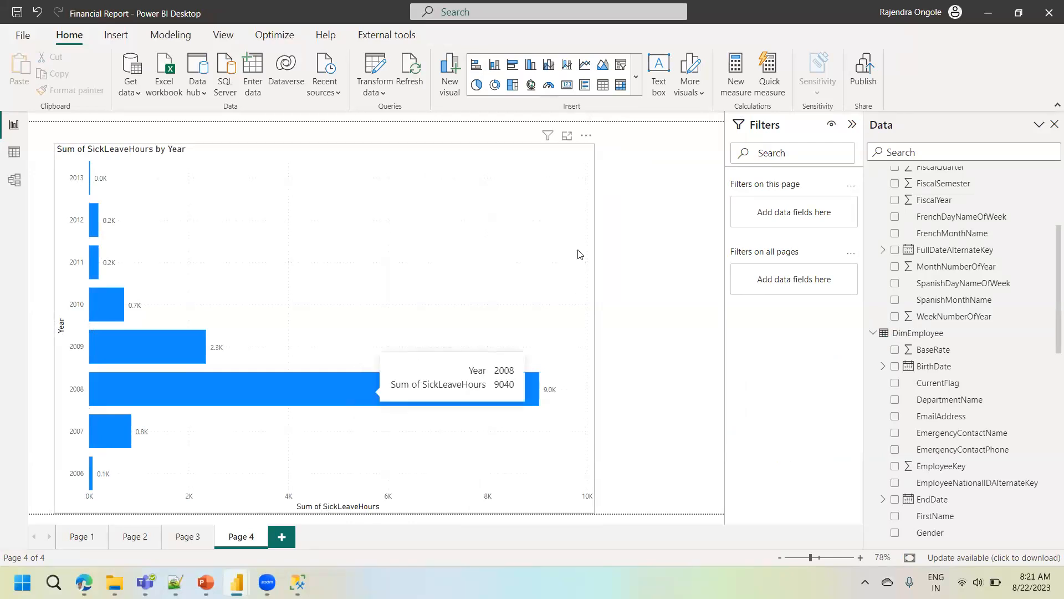
pyautogui.click(586, 135)
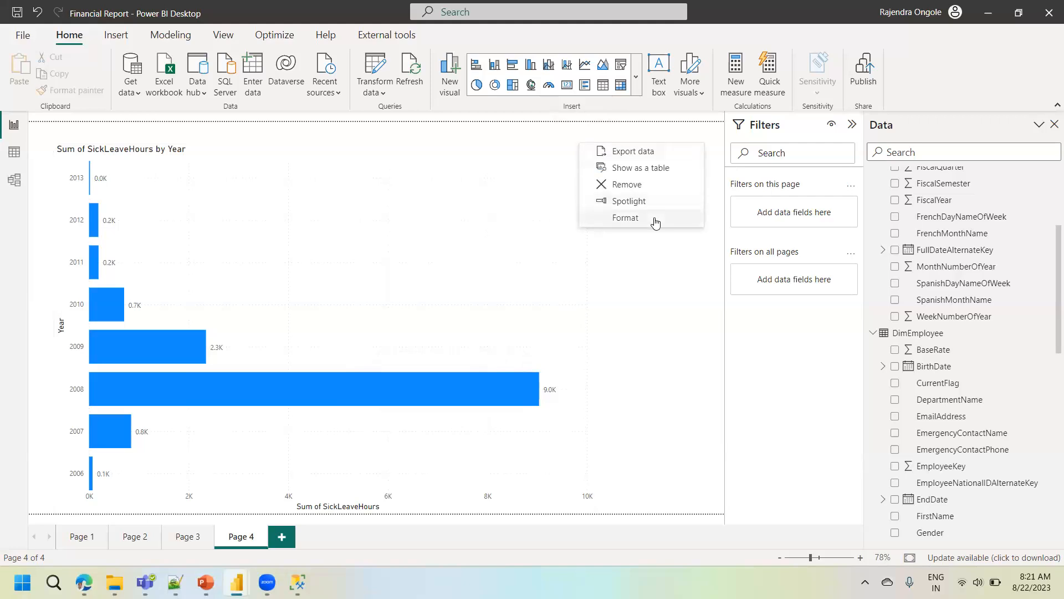
pyautogui.click(416, 233)
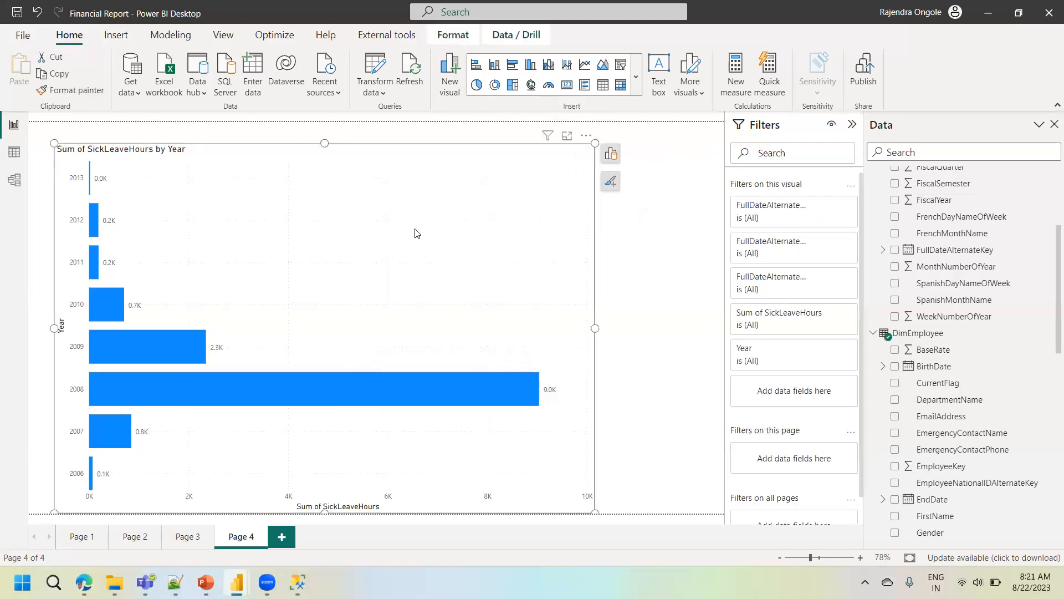
pyautogui.click(586, 136)
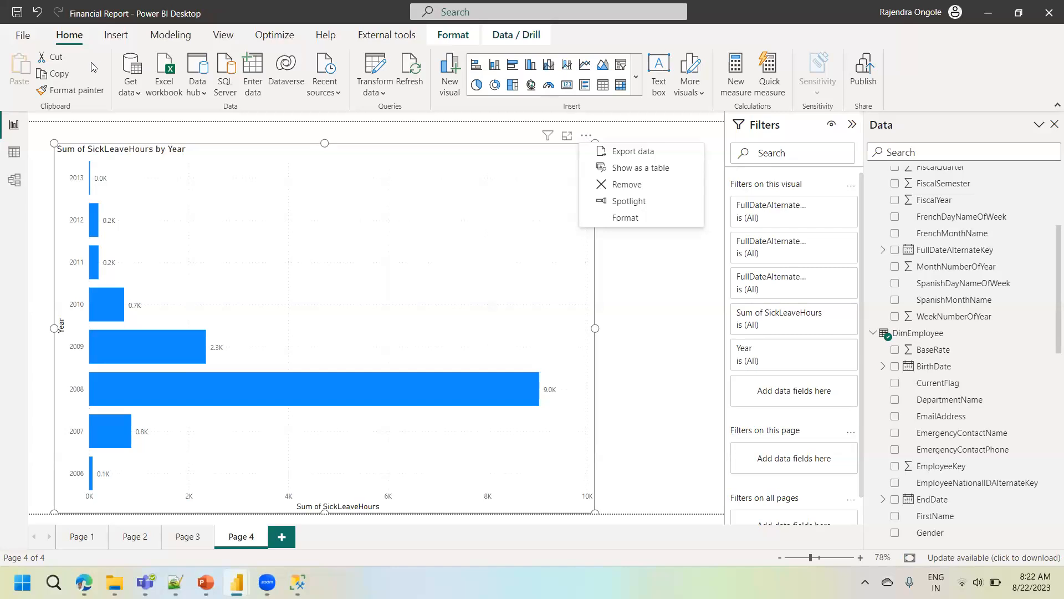
# - Examine the relationship between DimDate and DimEmployee in the model and compare the model, table and report views
pyautogui.click(15, 181)
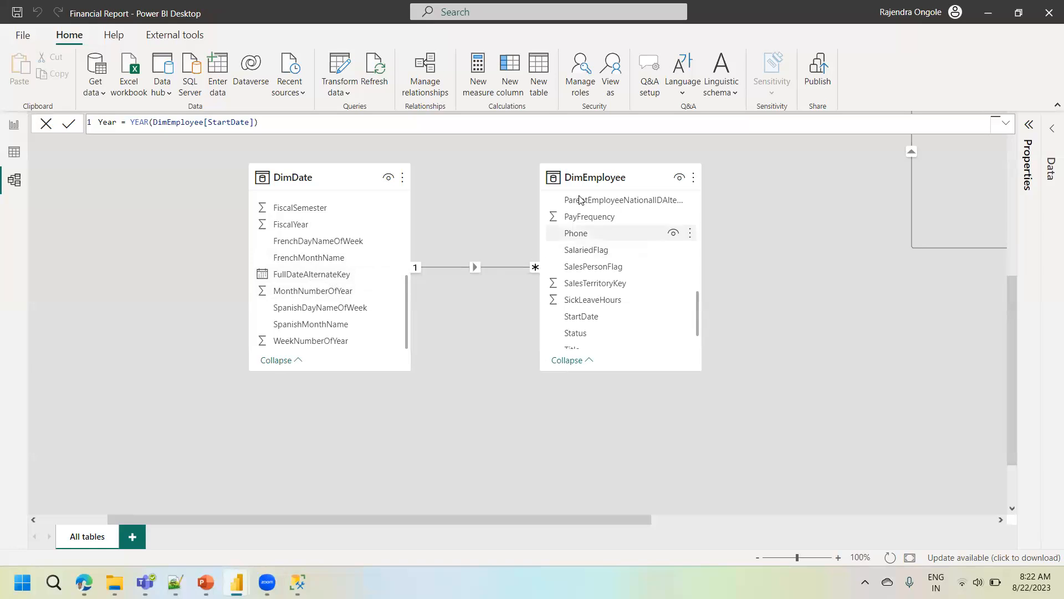
pyautogui.click(14, 126)
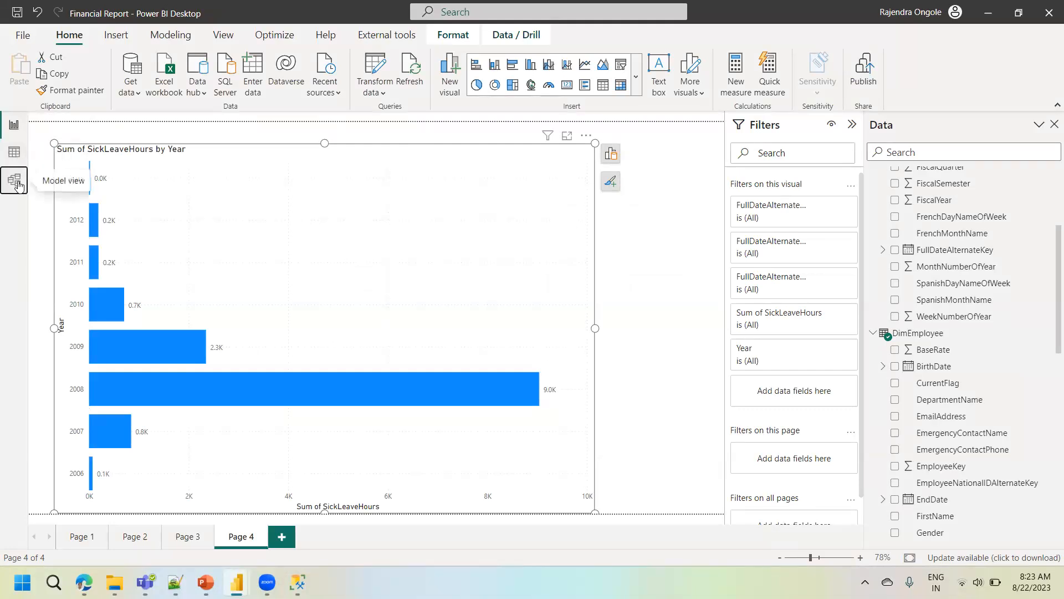
pyautogui.click(17, 182)
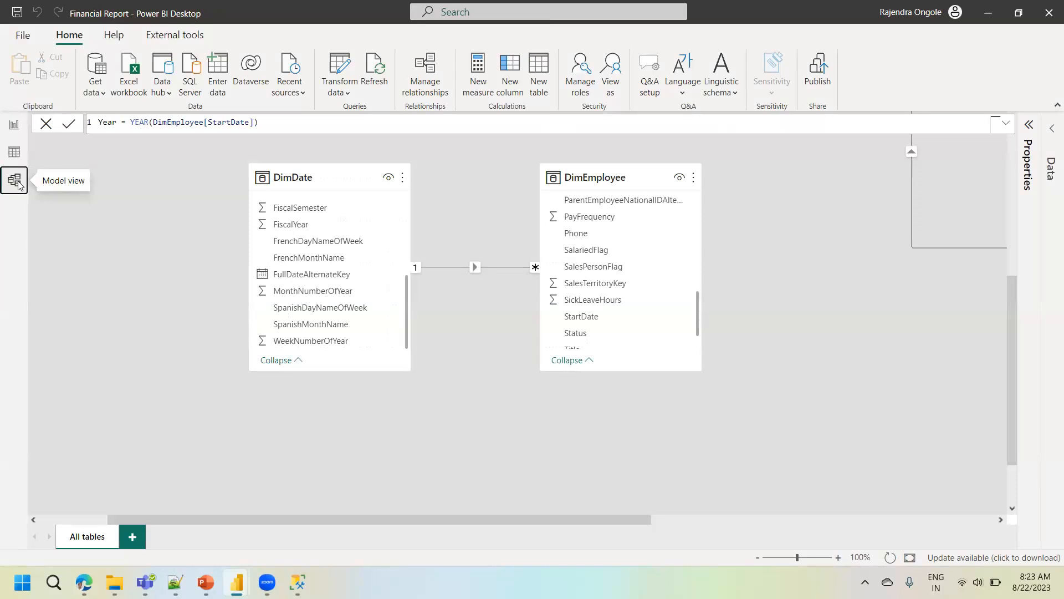
pyautogui.click(14, 125)
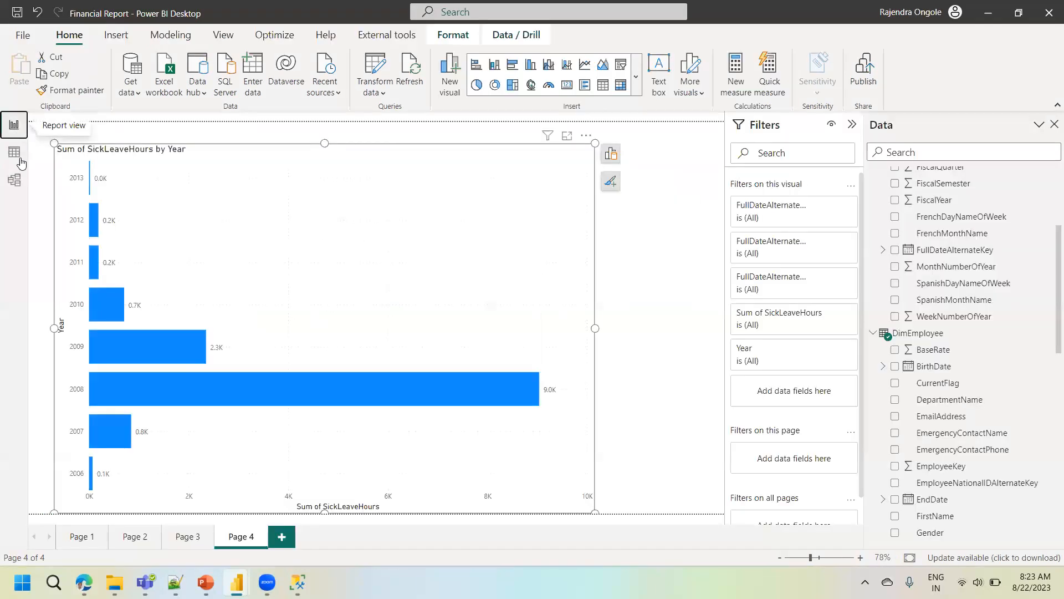
pyautogui.click(16, 181)
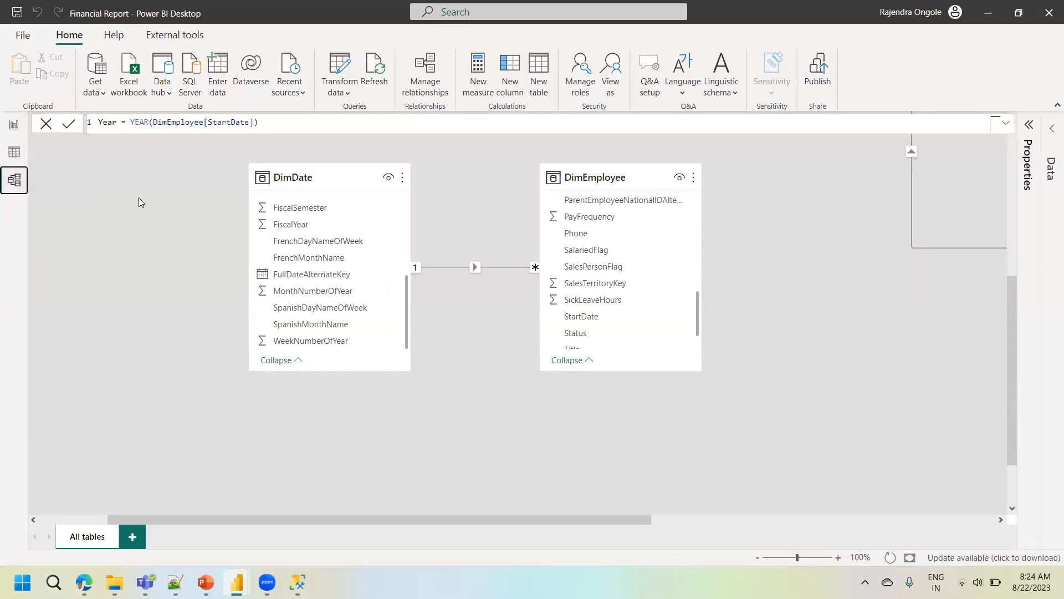
pyautogui.click(15, 153)
pyautogui.click(14, 127)
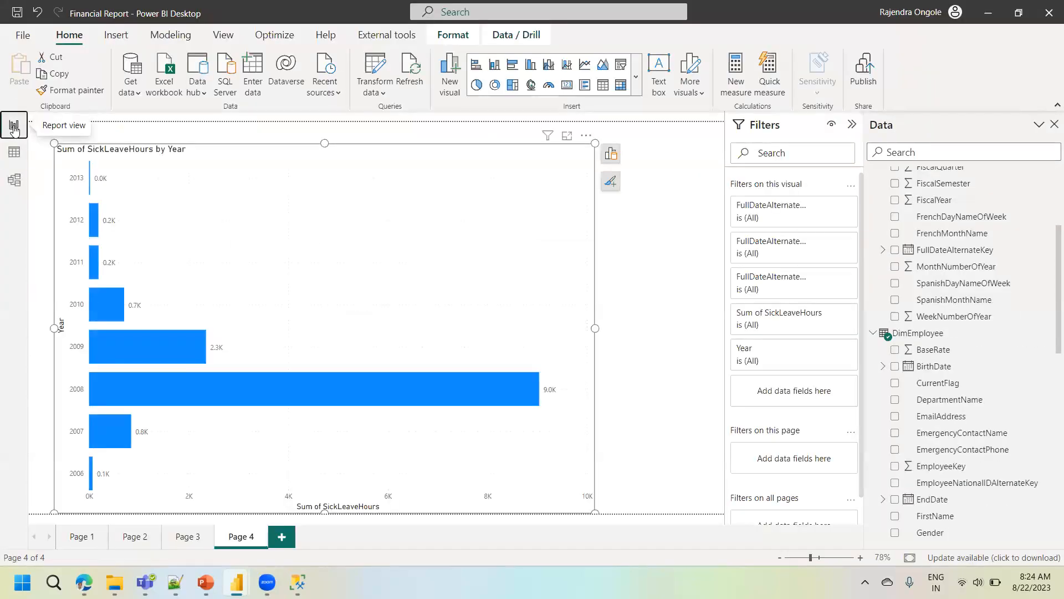
# - View the "Why Power BI?" slide in PowerPoint and return to the Financial Report in Power BI Desktop
pyautogui.moveTo(175, 582)
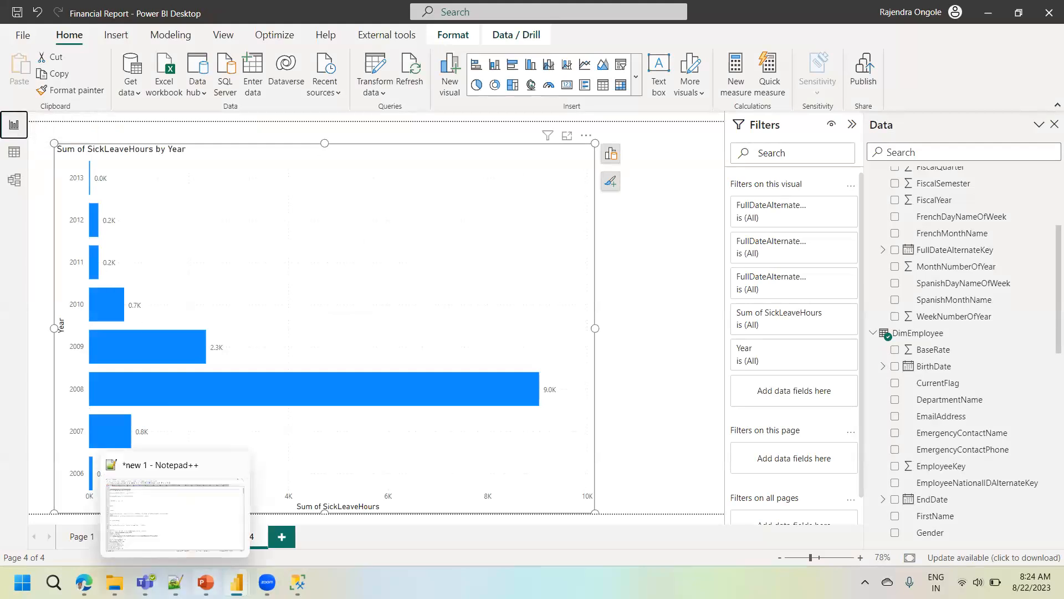
pyautogui.click(205, 582)
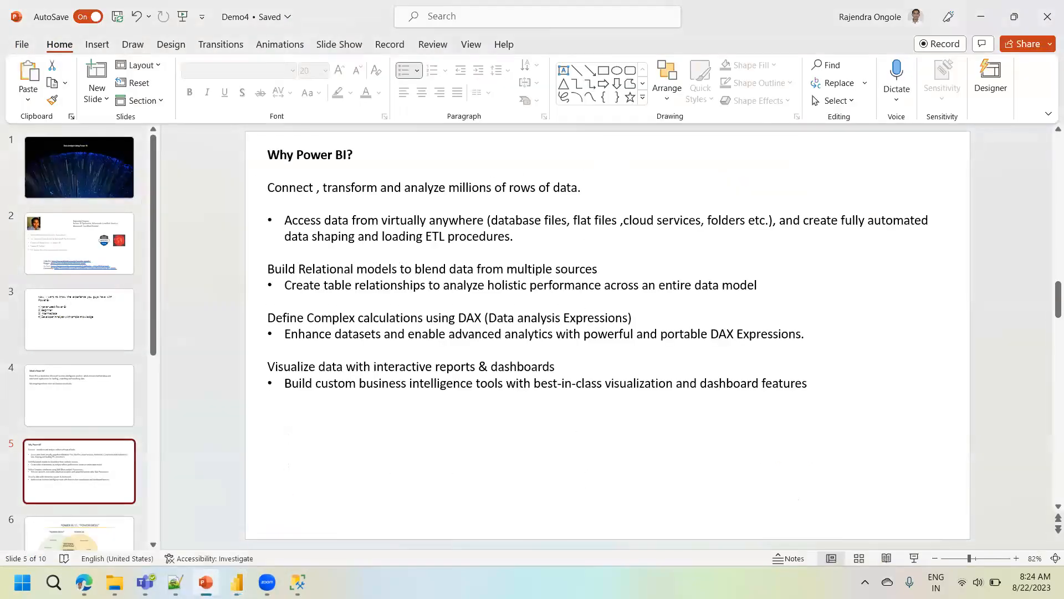
pyautogui.click(237, 582)
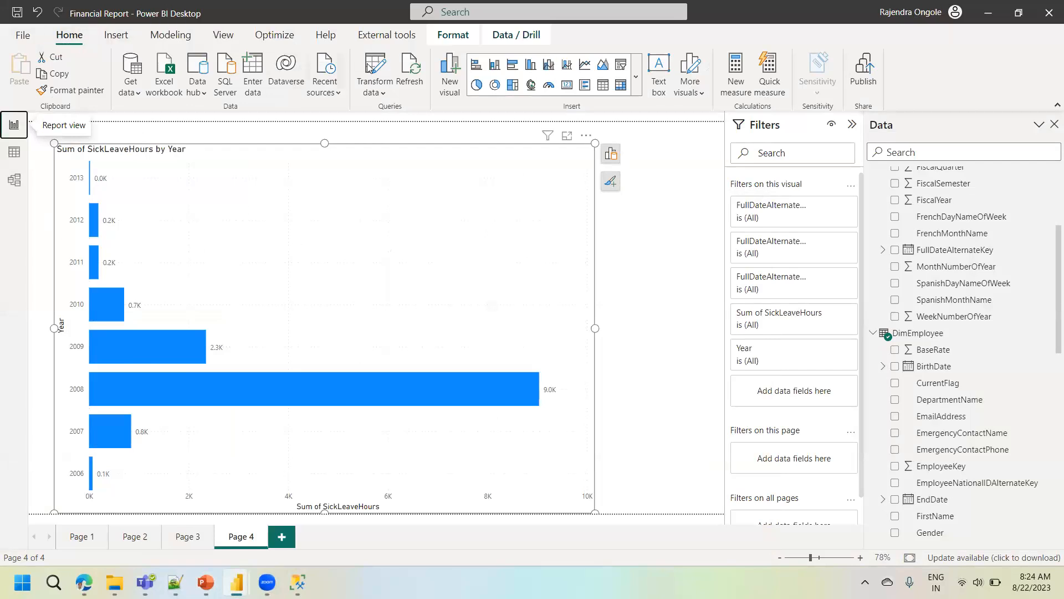
# - Publish the Financial Report to My workspace, saving the pending changes first
pyautogui.click(866, 78)
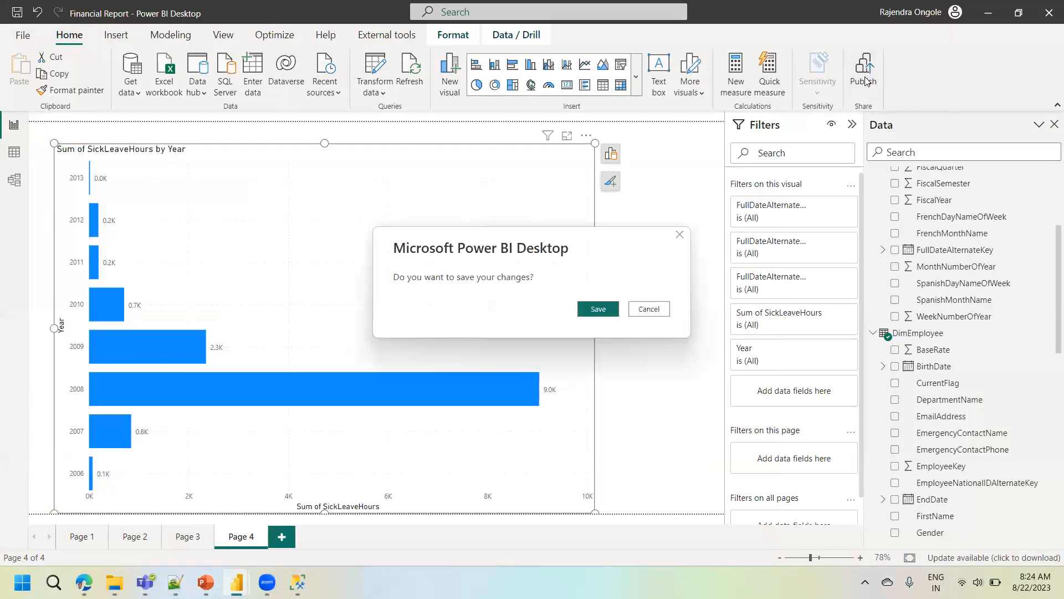
pyautogui.click(593, 309)
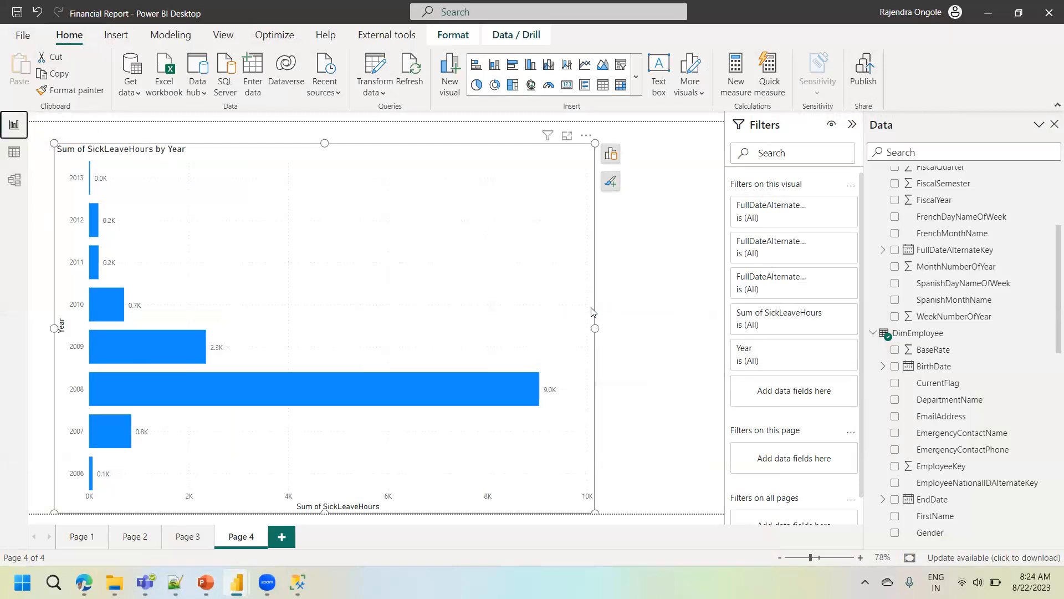
pyautogui.click(402, 253)
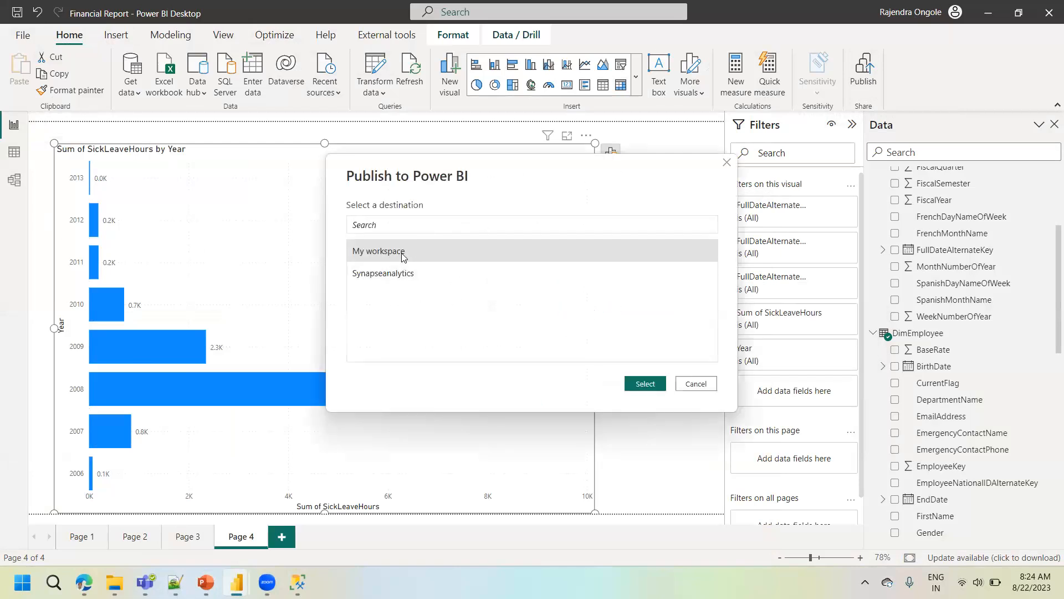
pyautogui.click(643, 384)
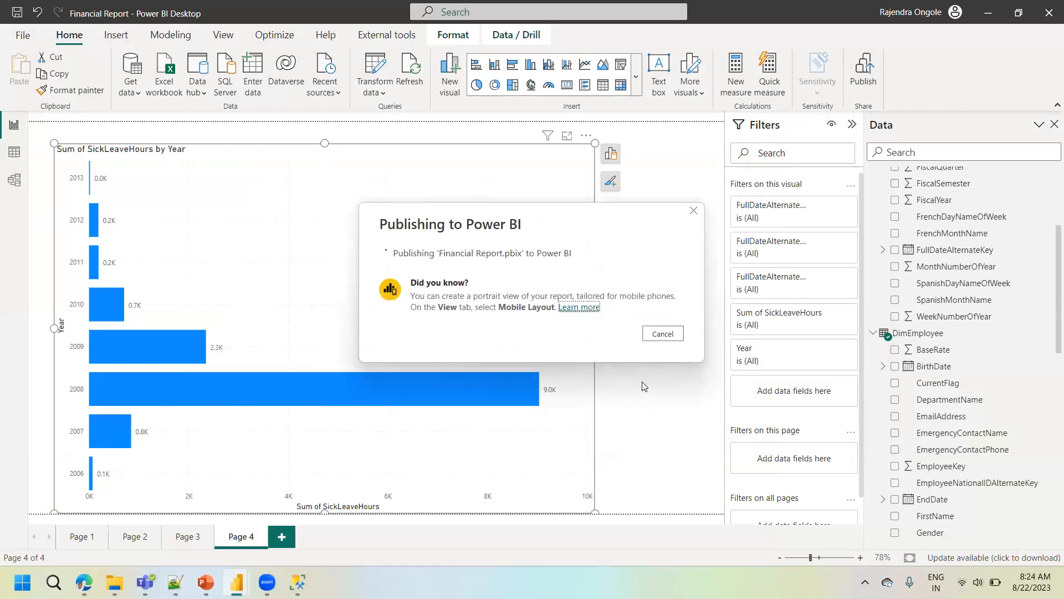
pyautogui.click(610, 364)
# - Switch to the Power BI service in Edge, filter My workspace by "fina" and open the published Financial Report
pyautogui.moveTo(83, 582)
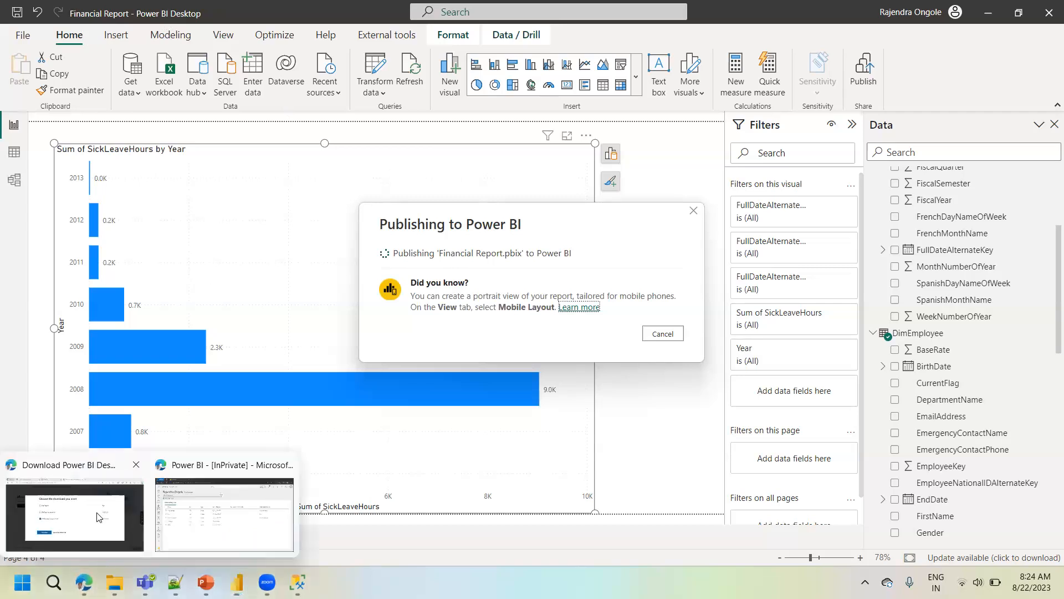
pyautogui.click(225, 513)
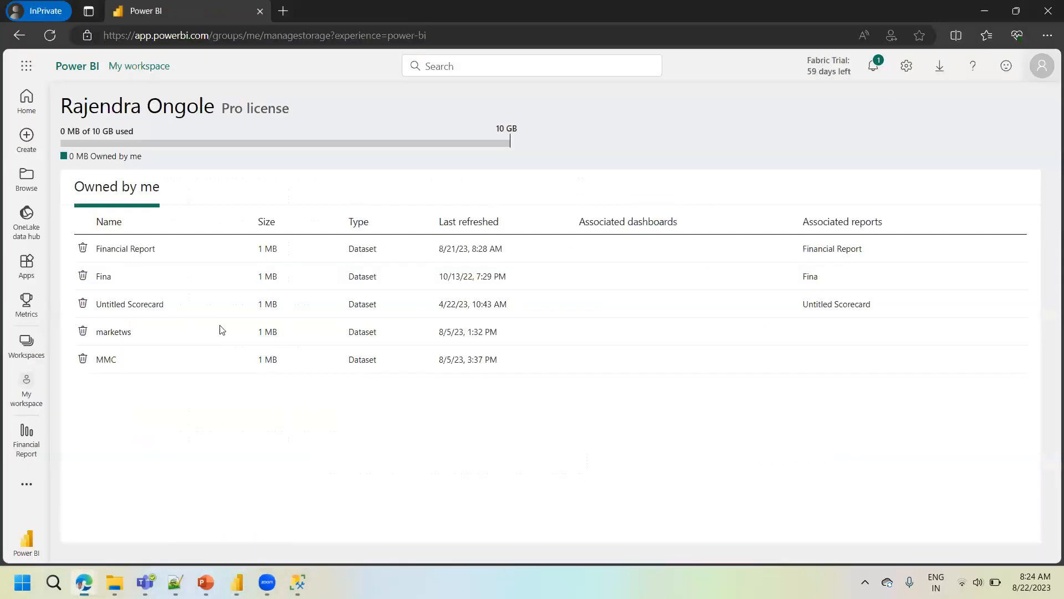
pyautogui.click(26, 344)
pyautogui.click(126, 195)
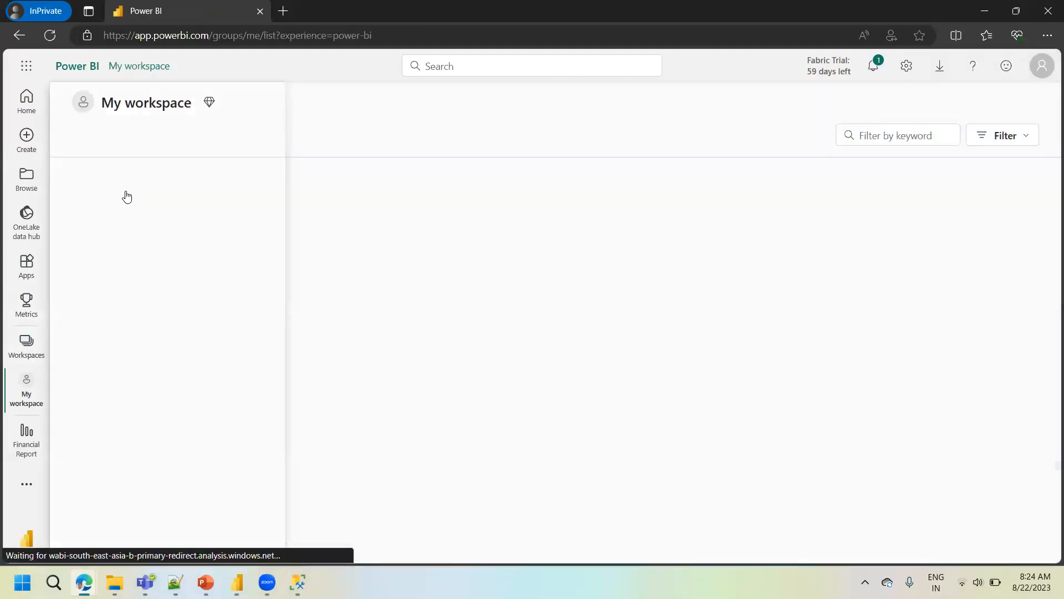
pyautogui.click(791, 139)
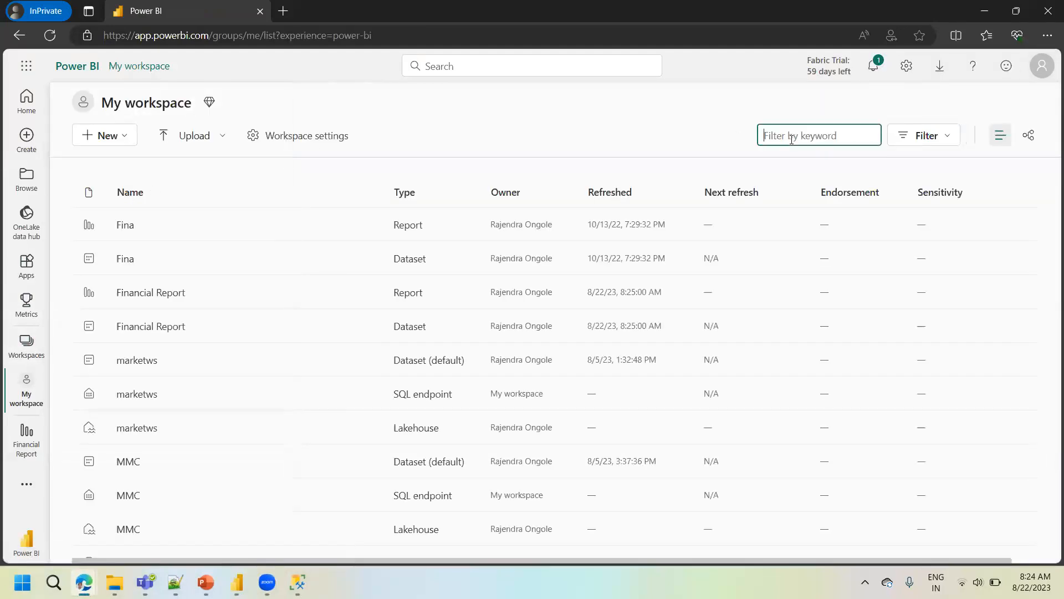
pyautogui.write('fina')
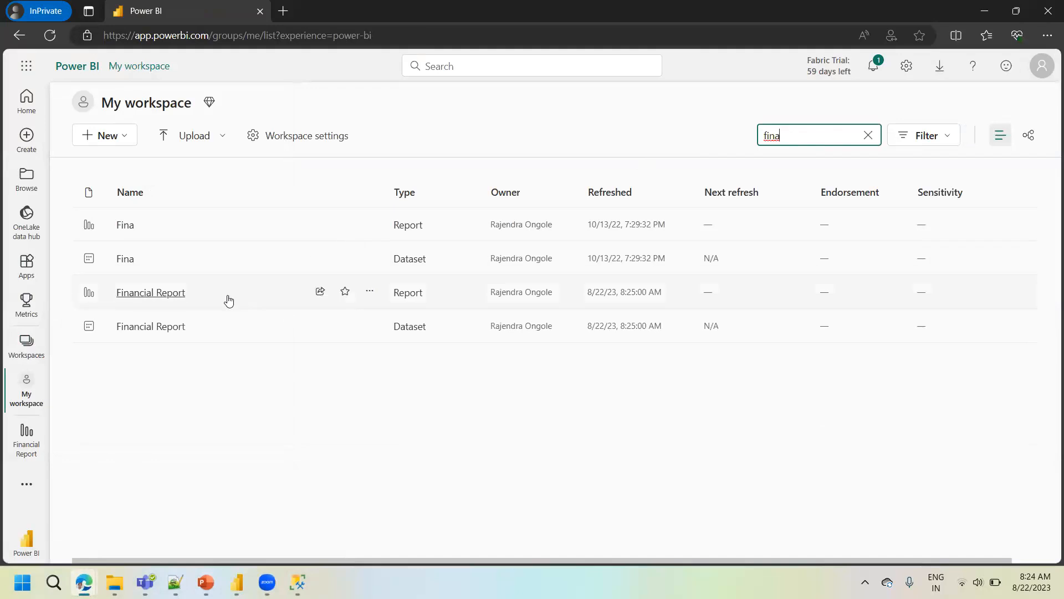
pyautogui.click(178, 294)
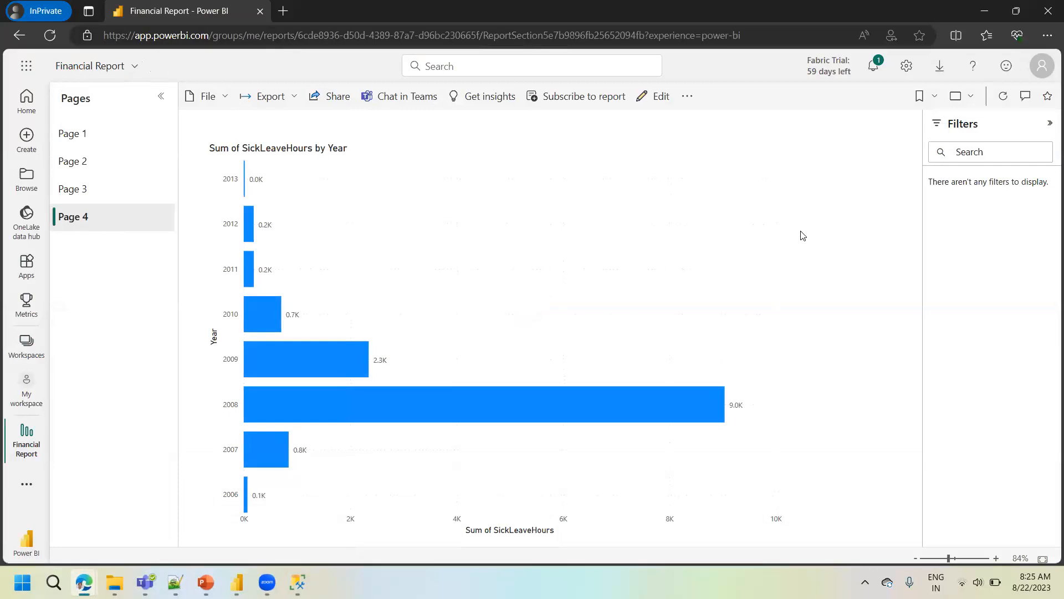
# - Highlight and clear the 2008 bar, look at the product category chart on Page 3 and return to Page 4
pyautogui.click(329, 404)
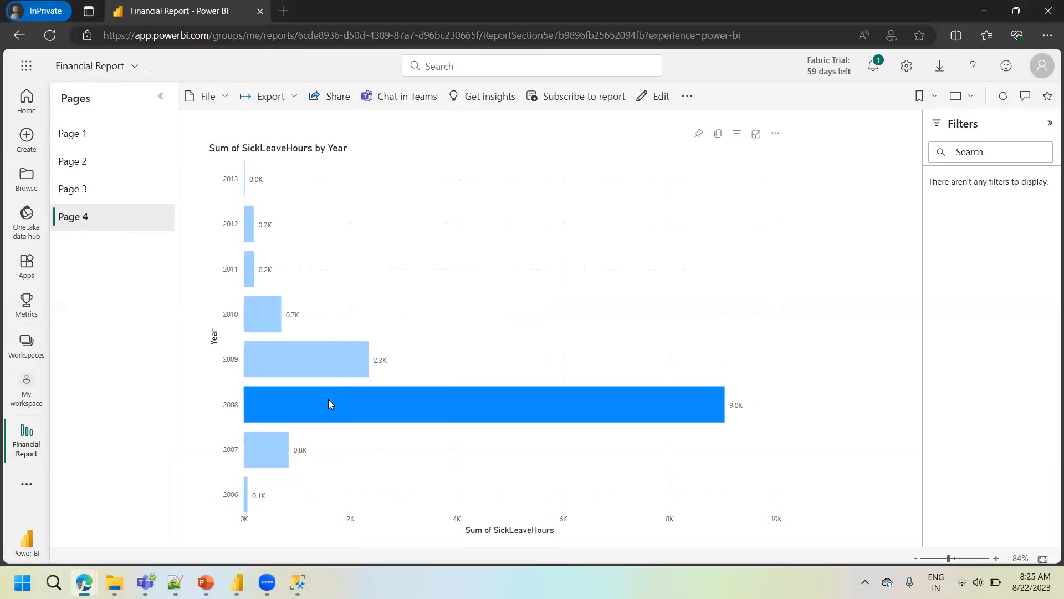
pyautogui.click(328, 404)
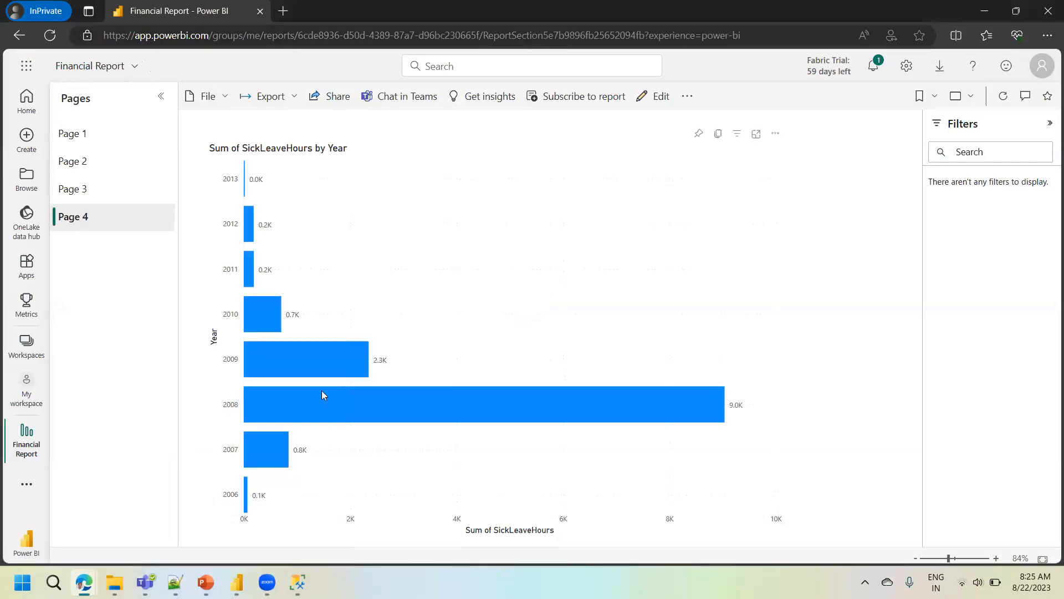
pyautogui.click(106, 192)
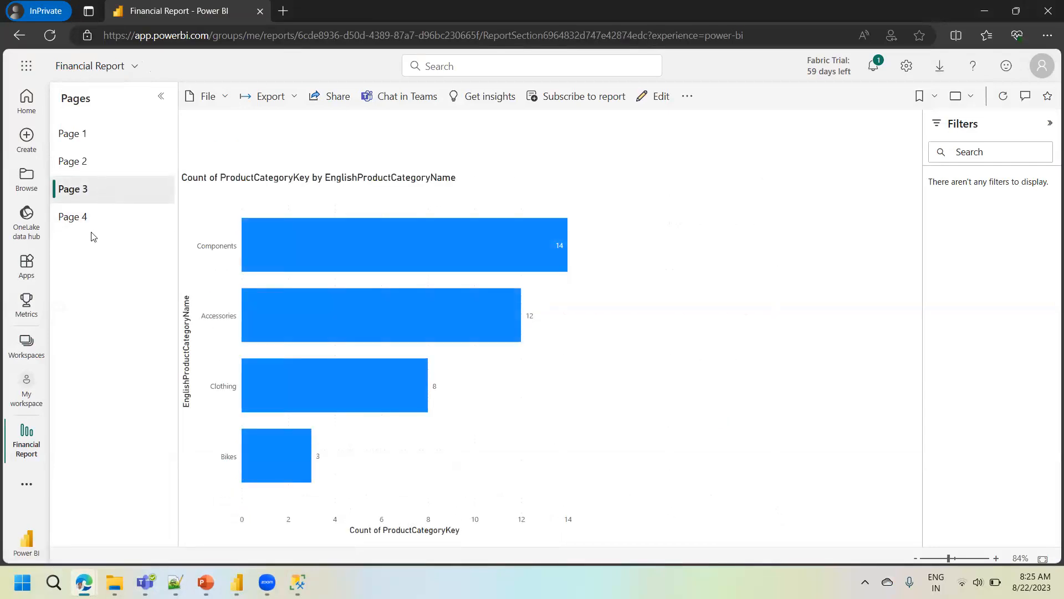
pyautogui.click(89, 216)
# - View the link-sharing options for the Financial Report and close them without sending anything
pyautogui.click(335, 97)
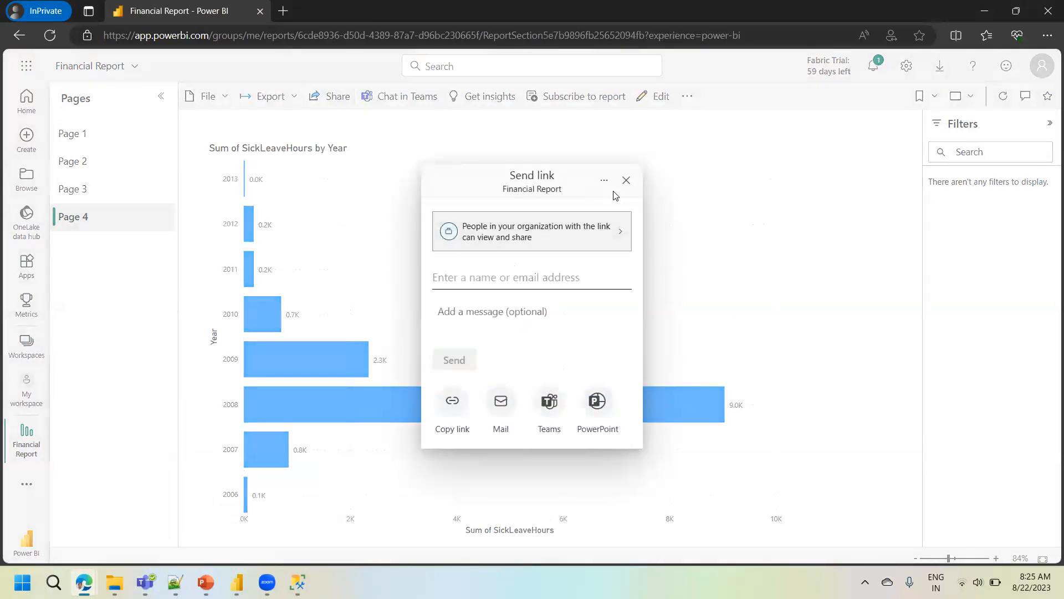
pyautogui.click(626, 180)
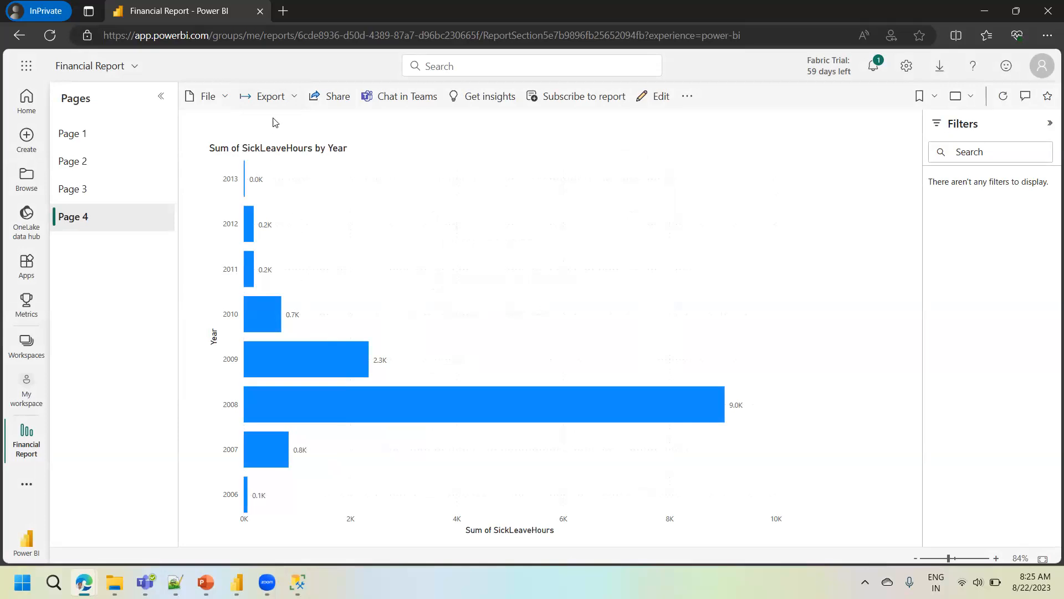
# - Export only the current page of the Financial Report to PDF with Current Values
pyautogui.click(292, 97)
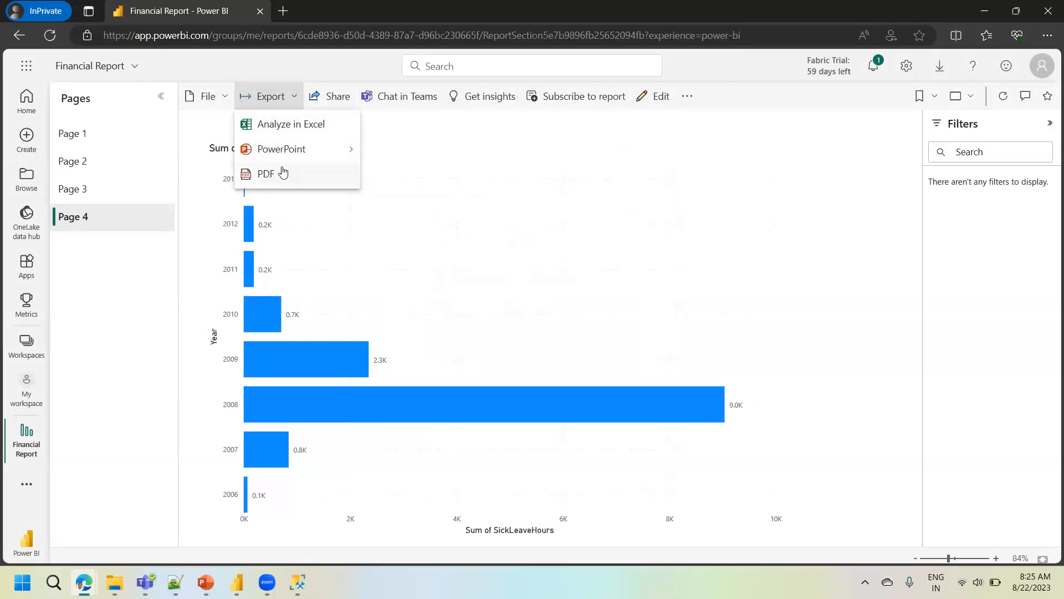
pyautogui.click(271, 177)
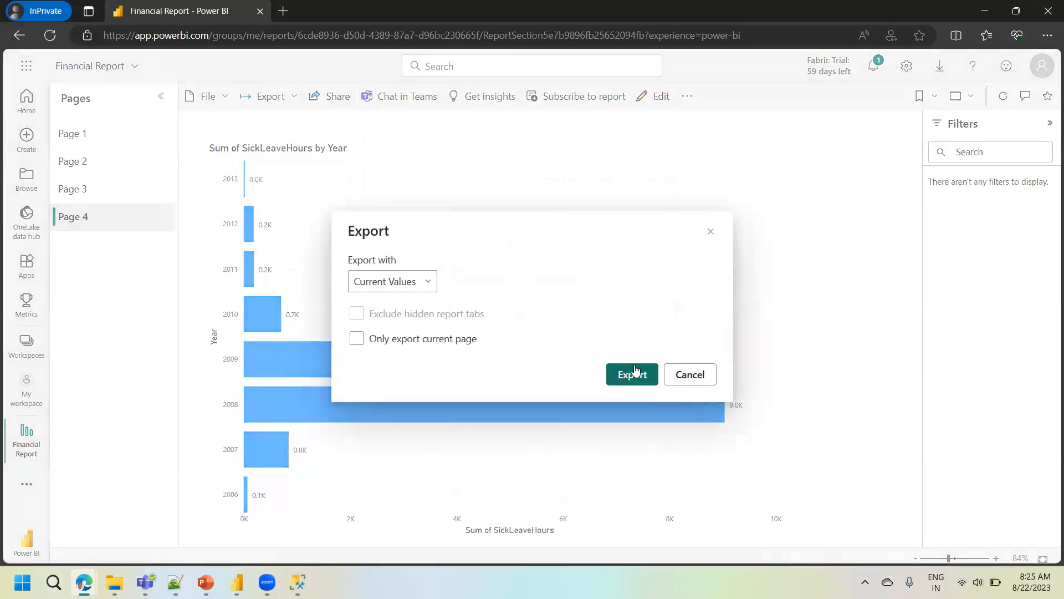
pyautogui.click(431, 338)
pyautogui.click(624, 374)
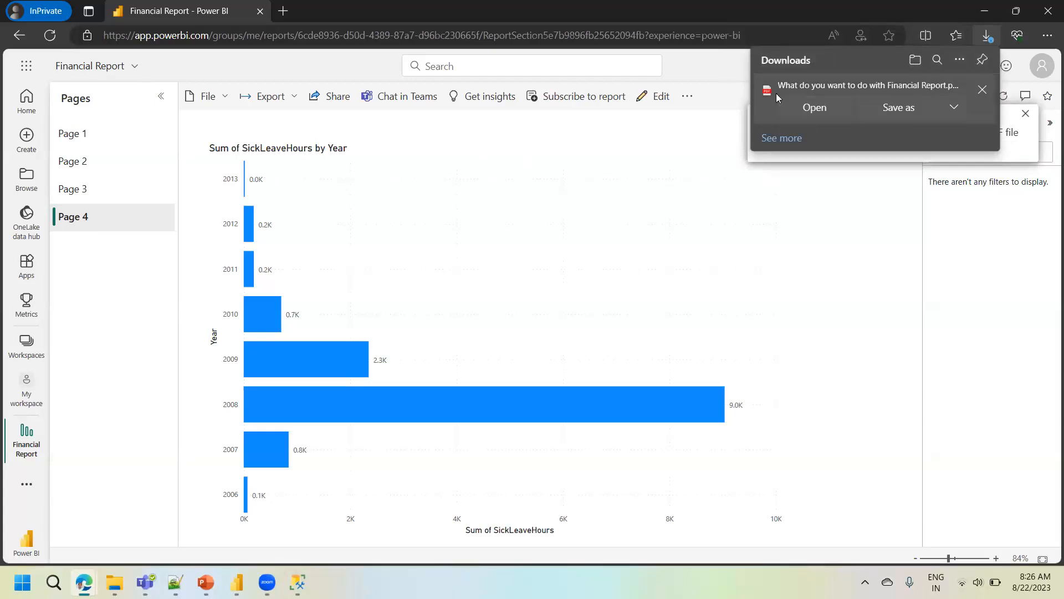
# - Open the exported Financial Report PDF to view the whole page, and switch to the "Why Power BI?" slide in PowerPoint
pyautogui.click(814, 108)
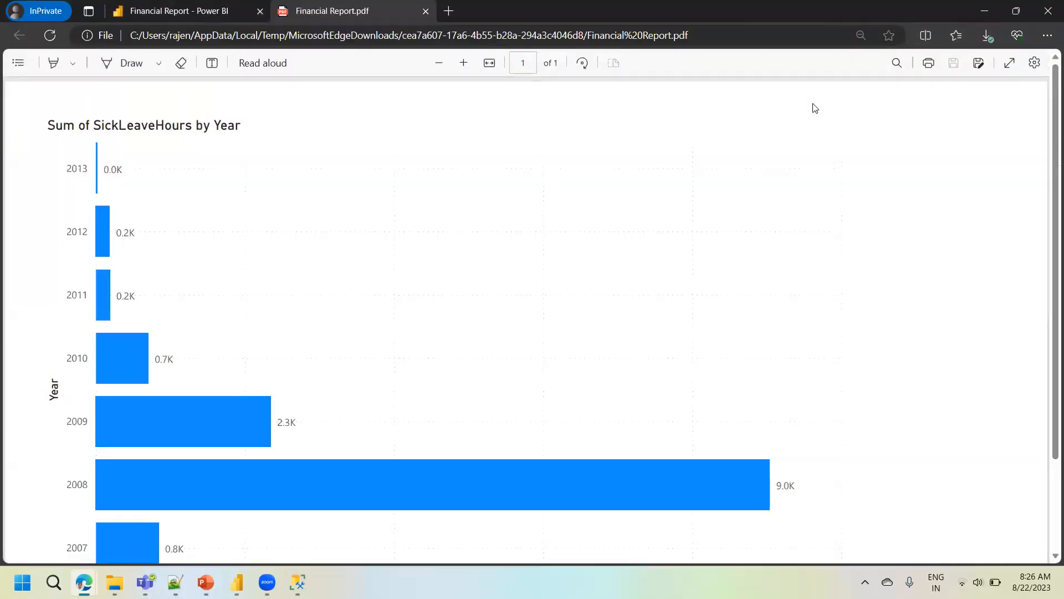
pyautogui.click(440, 63)
pyautogui.click(441, 65)
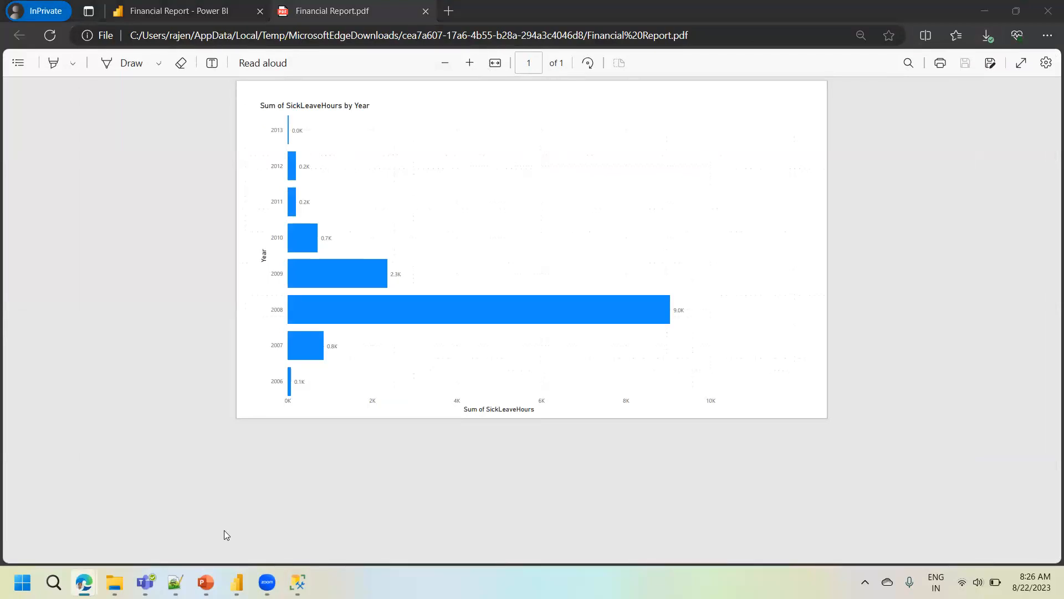
pyautogui.click(206, 582)
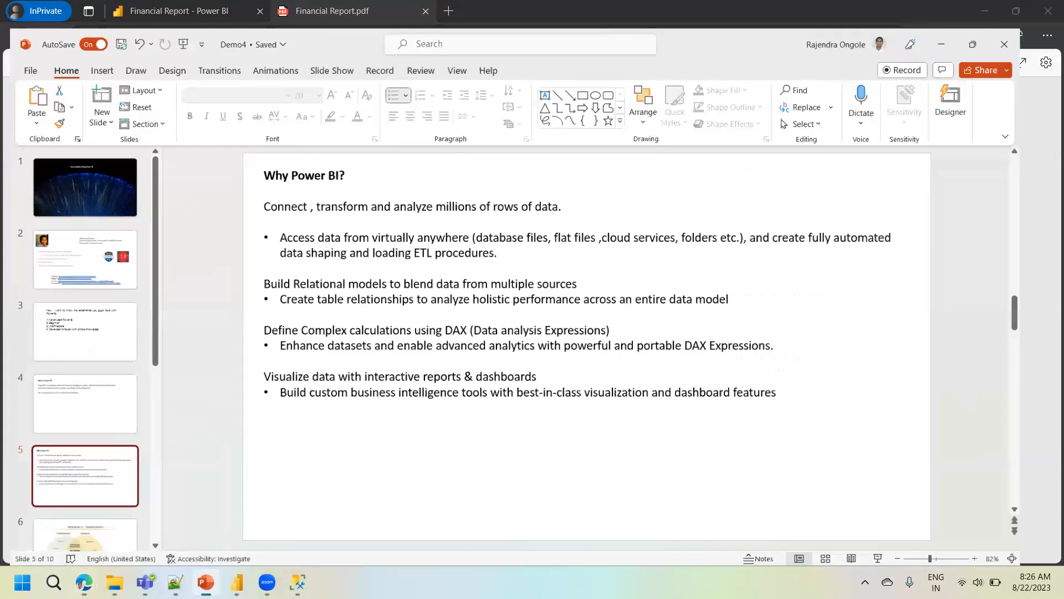
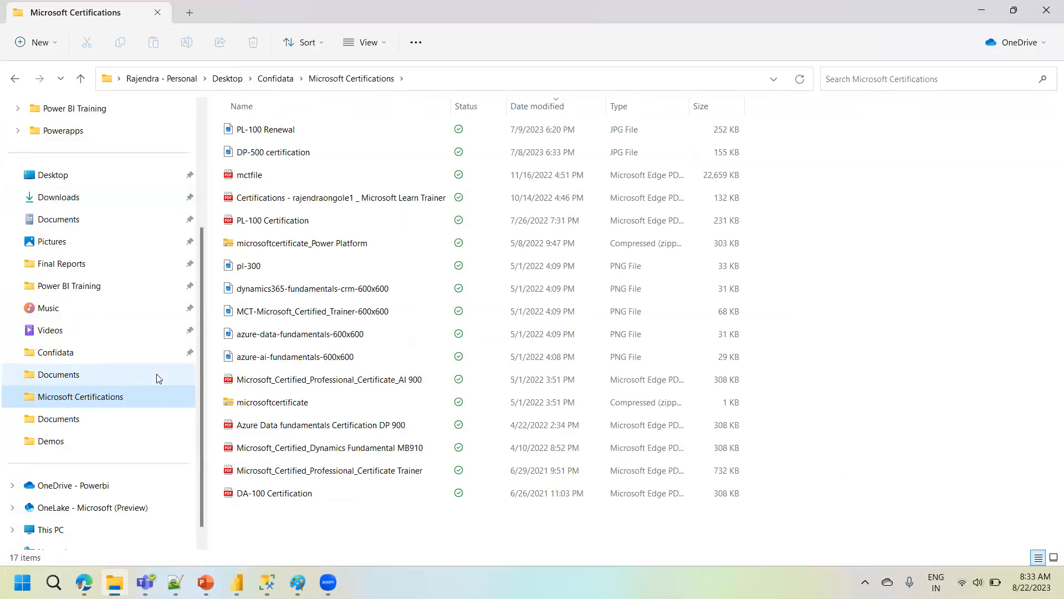
# - Check the live results of the "Type of Regular Sessions" ranking poll in Slido, return to File Explorer, and reopen the poll
pyautogui.click(83, 582)
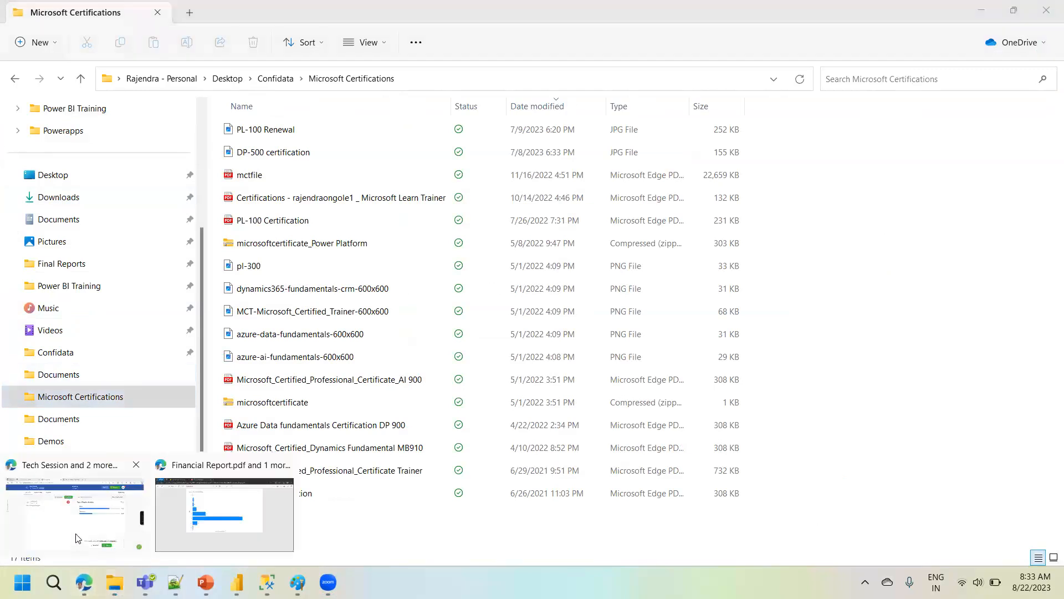
pyautogui.click(78, 538)
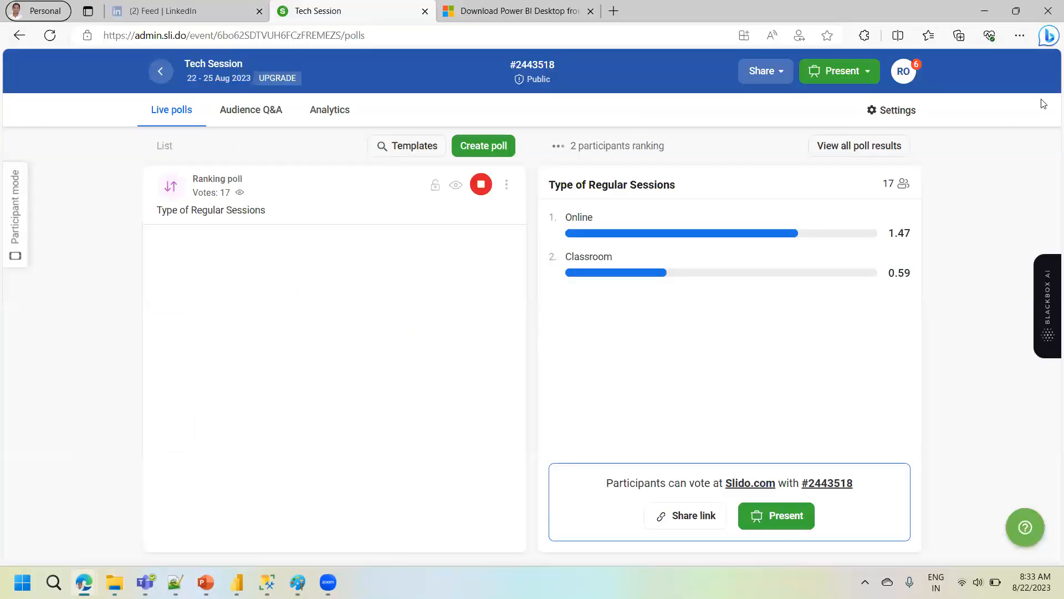
pyautogui.click(979, 19)
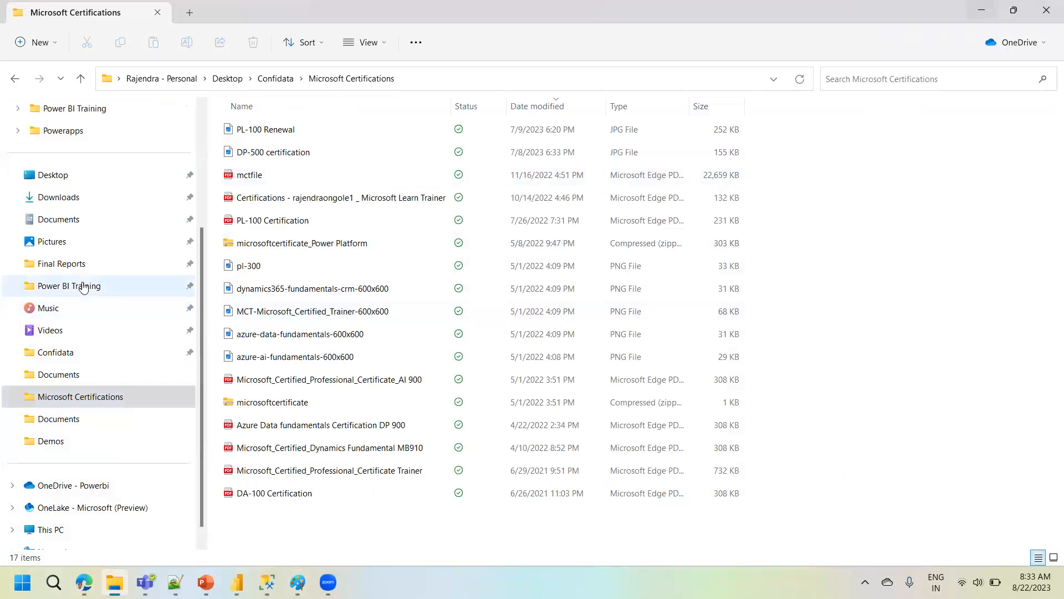
pyautogui.scroll(3, 199, 165)
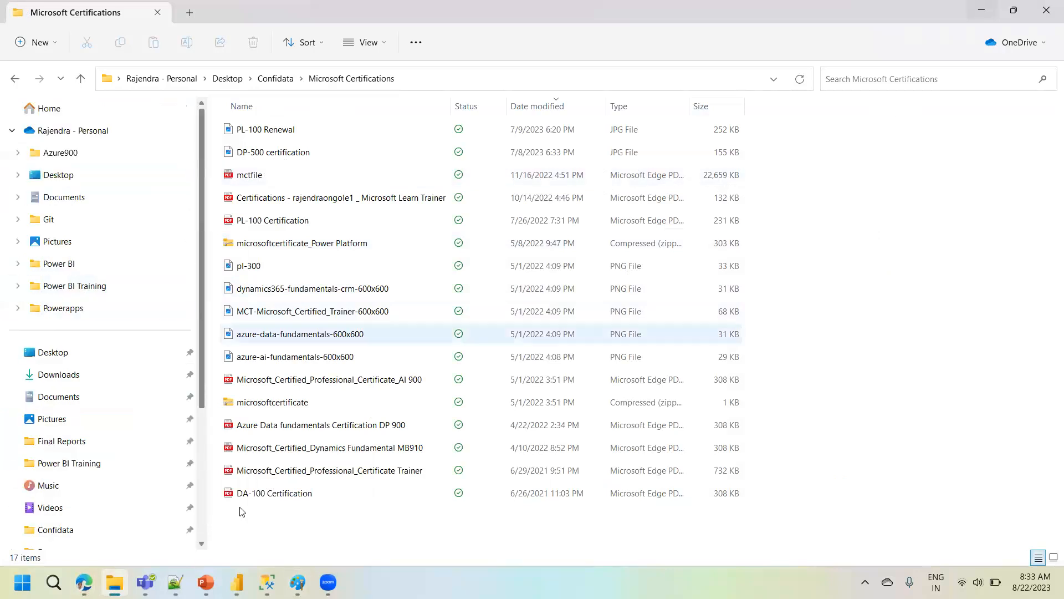
pyautogui.moveTo(84, 582)
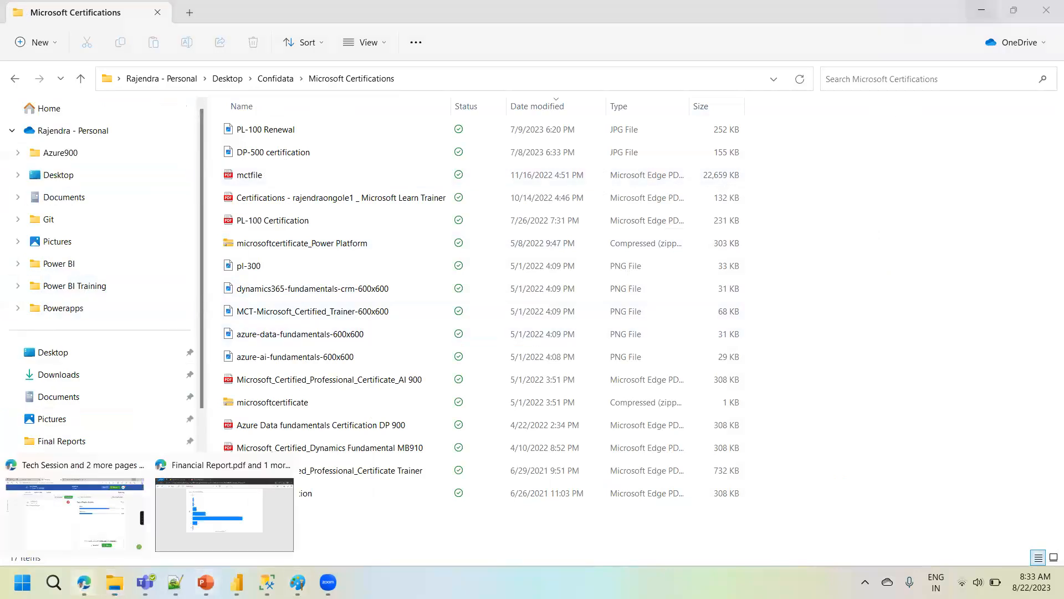
pyautogui.click(84, 524)
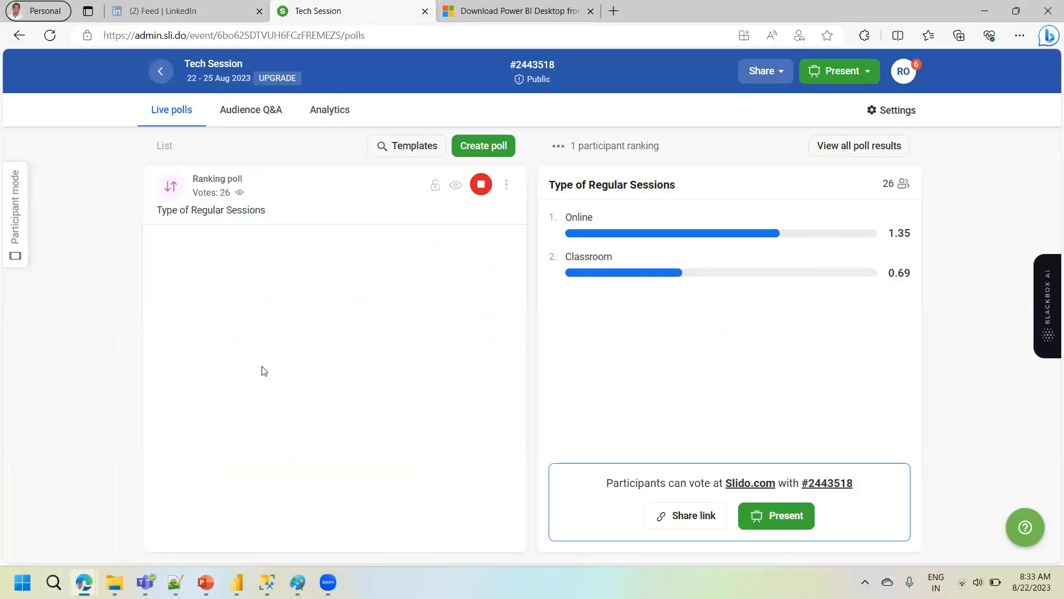
# - Switch to the Microsoft Certifications folder in File Explorer and look through the navigation list
pyautogui.moveTo(116, 579)
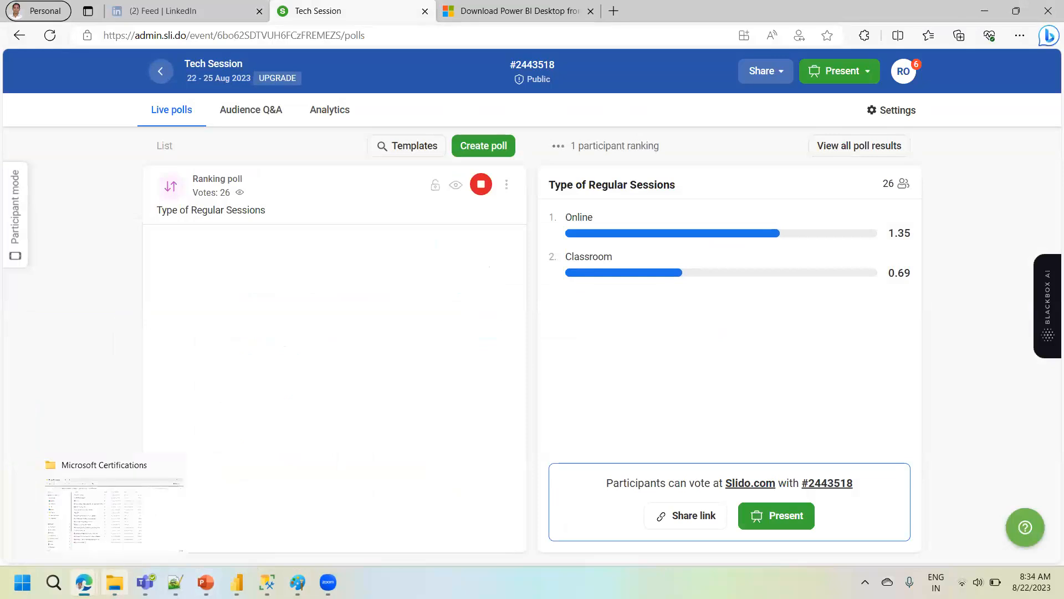
pyautogui.click(83, 474)
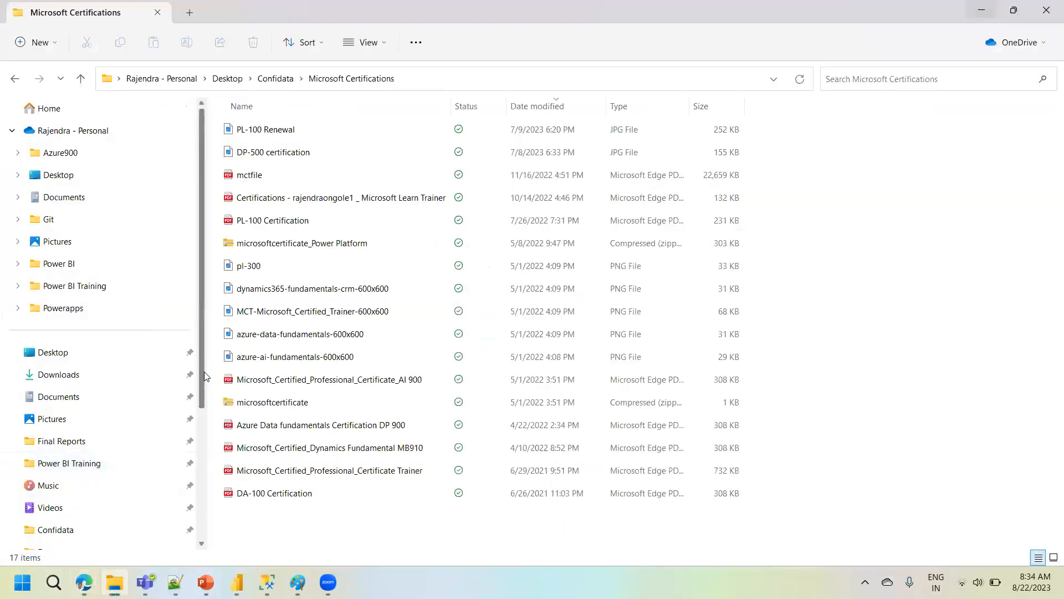
pyautogui.moveTo(200, 375); pyautogui.dragTo(207, 513)
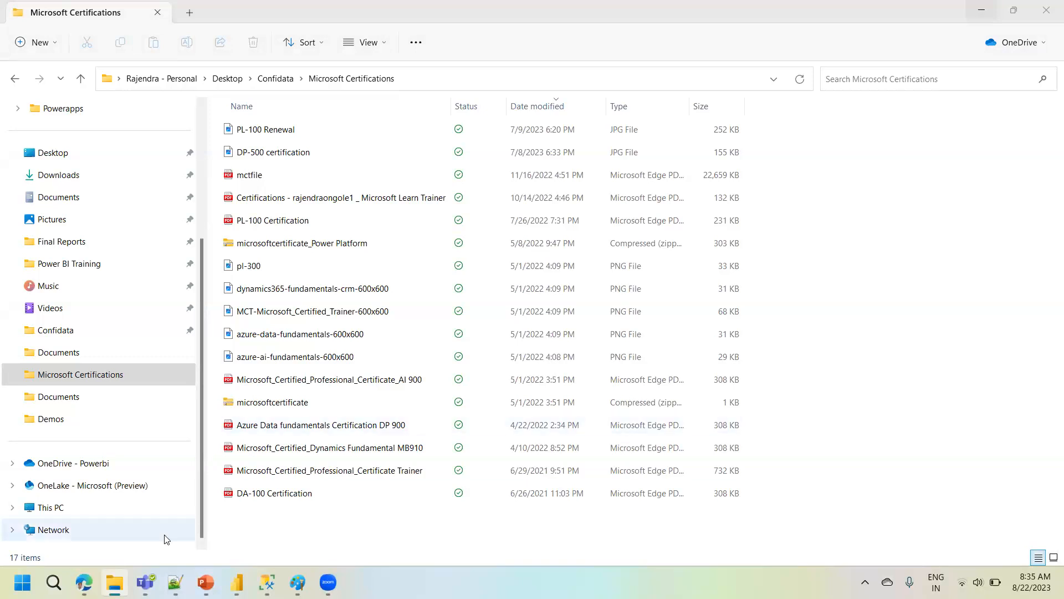
# - Return to the Financial Report in the Power BI service, view the list of Microsoft Fabric experiences and close it
pyautogui.moveTo(83, 582)
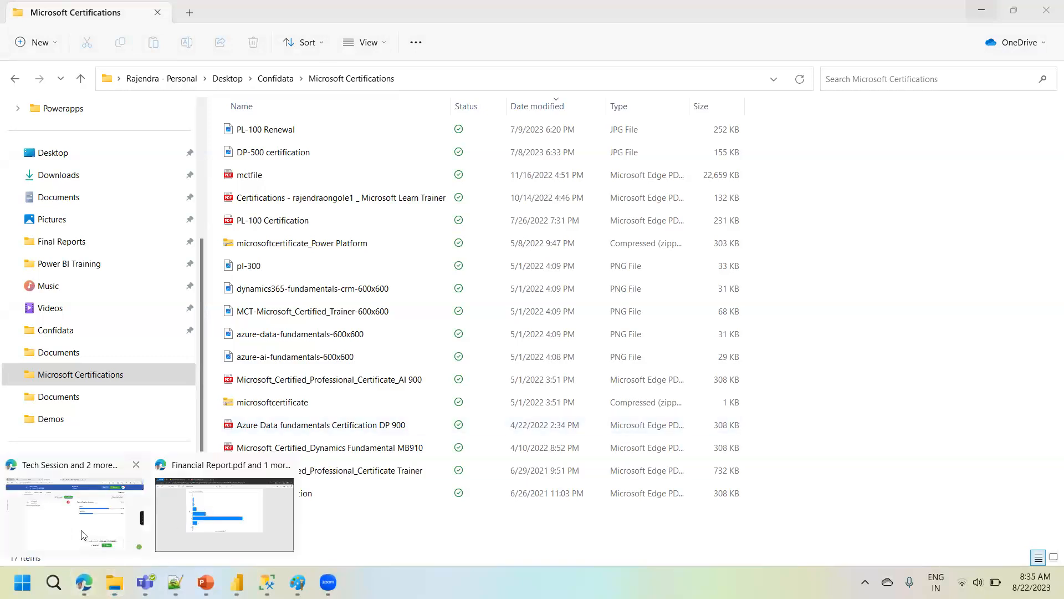
pyautogui.click(204, 507)
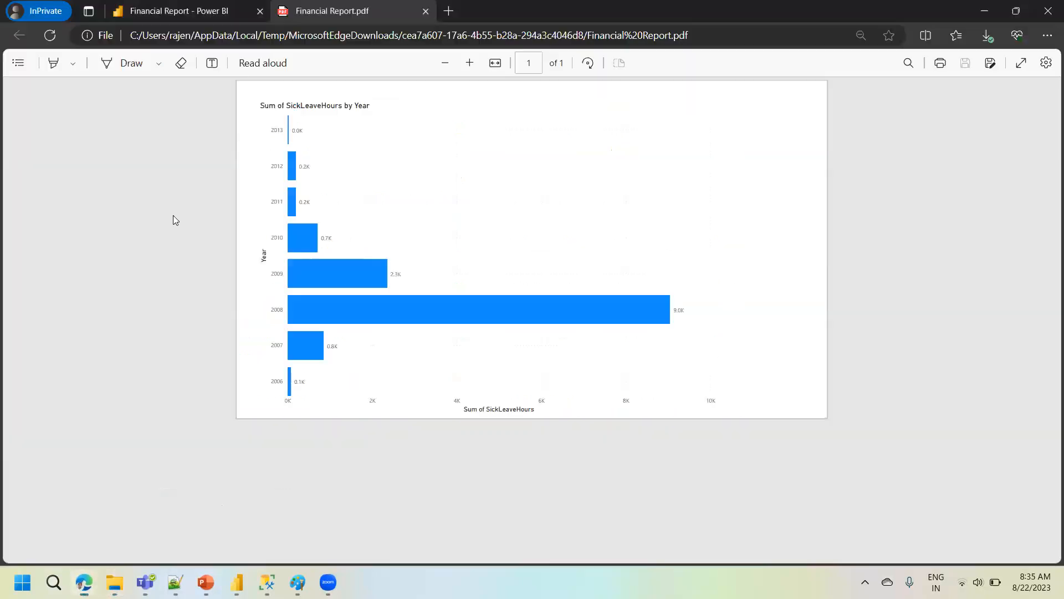
pyautogui.click(166, 11)
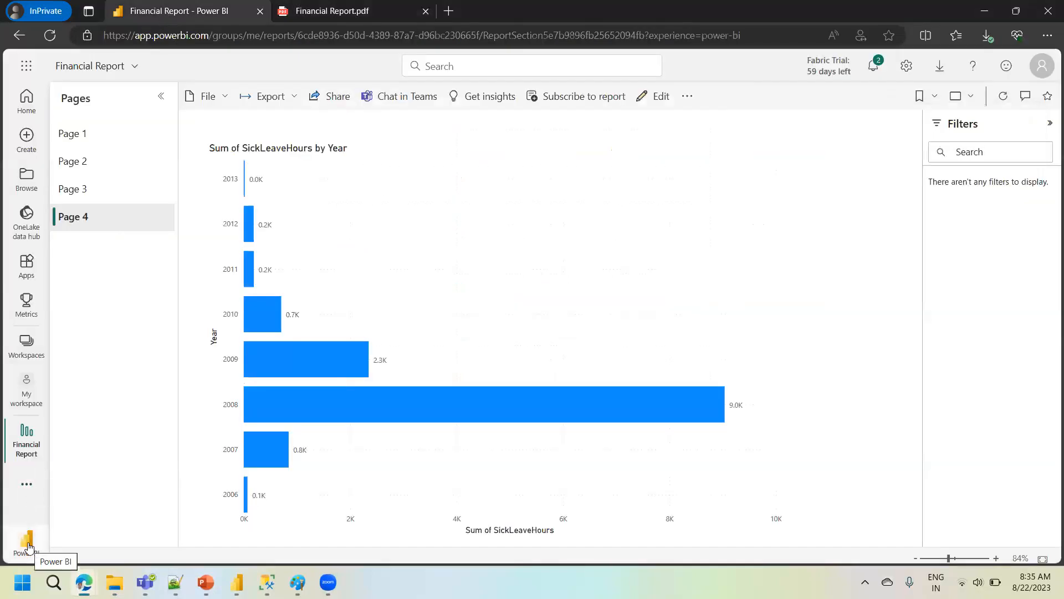
pyautogui.click(30, 547)
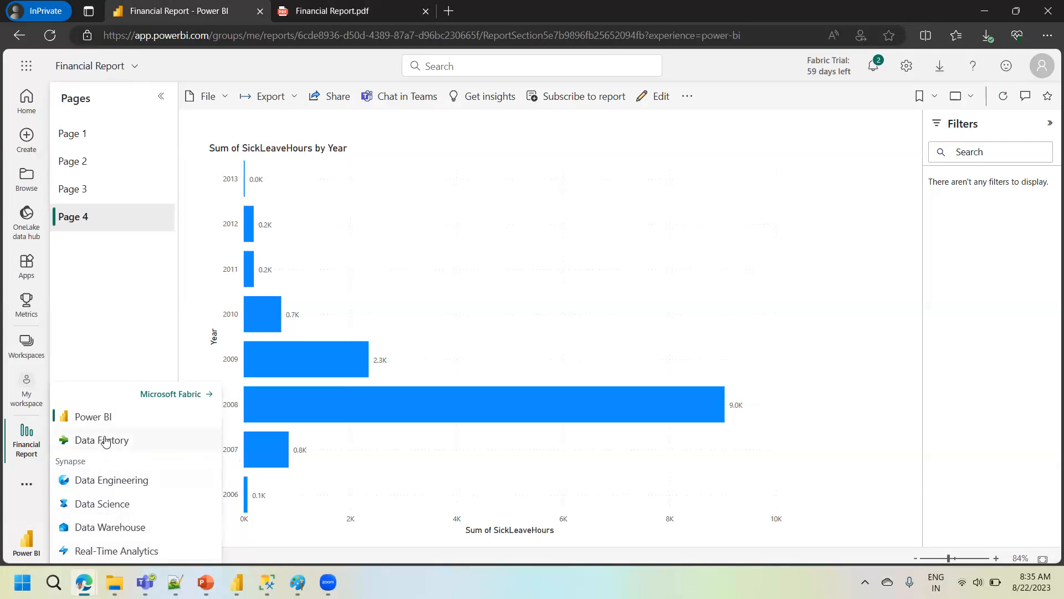
pyautogui.click(155, 345)
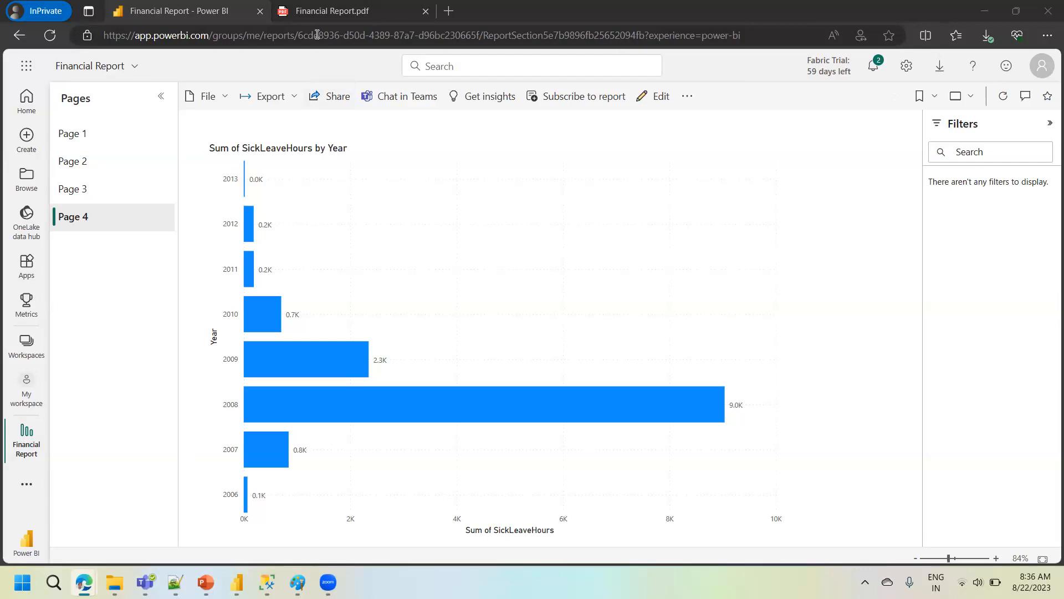
# - Switch to the Slido Tech Session, look at the Power BI Desktop download page and the LinkedIn feed, and return to the poll results
pyautogui.moveTo(84, 582)
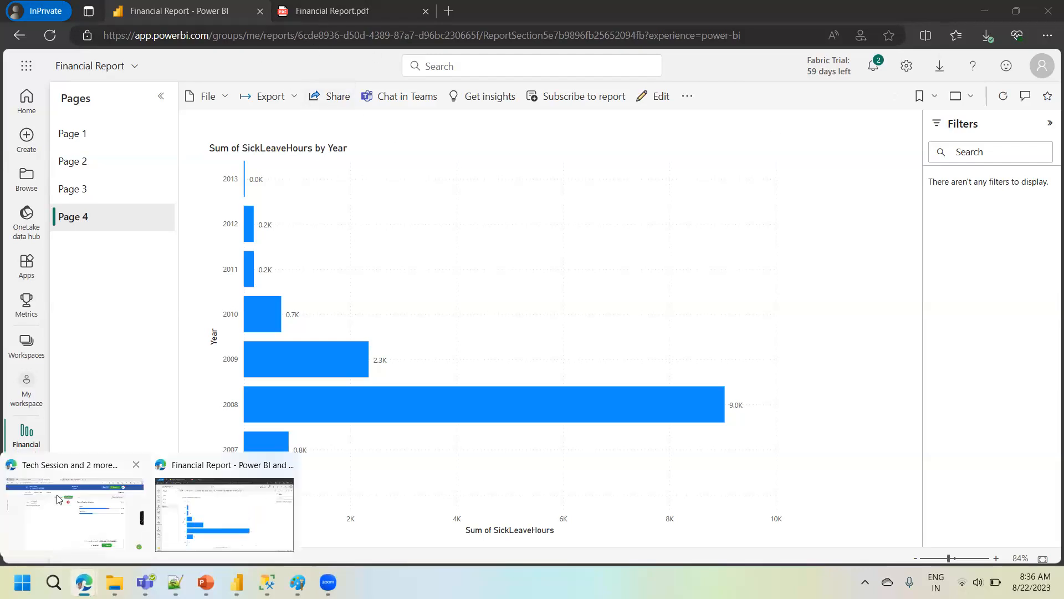
pyautogui.click(75, 508)
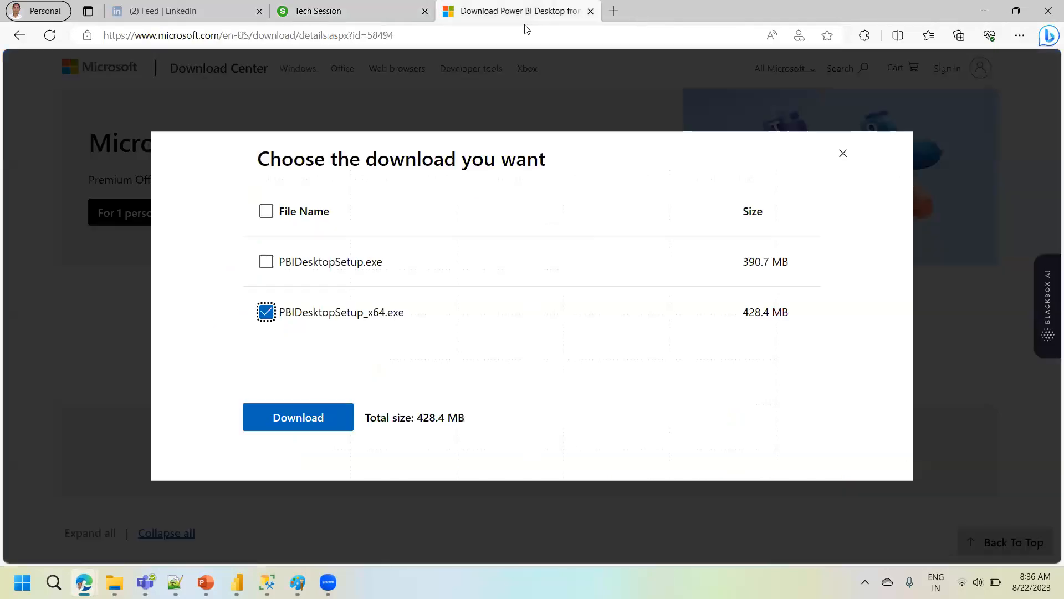
pyautogui.click(488, 8)
pyautogui.click(618, 36)
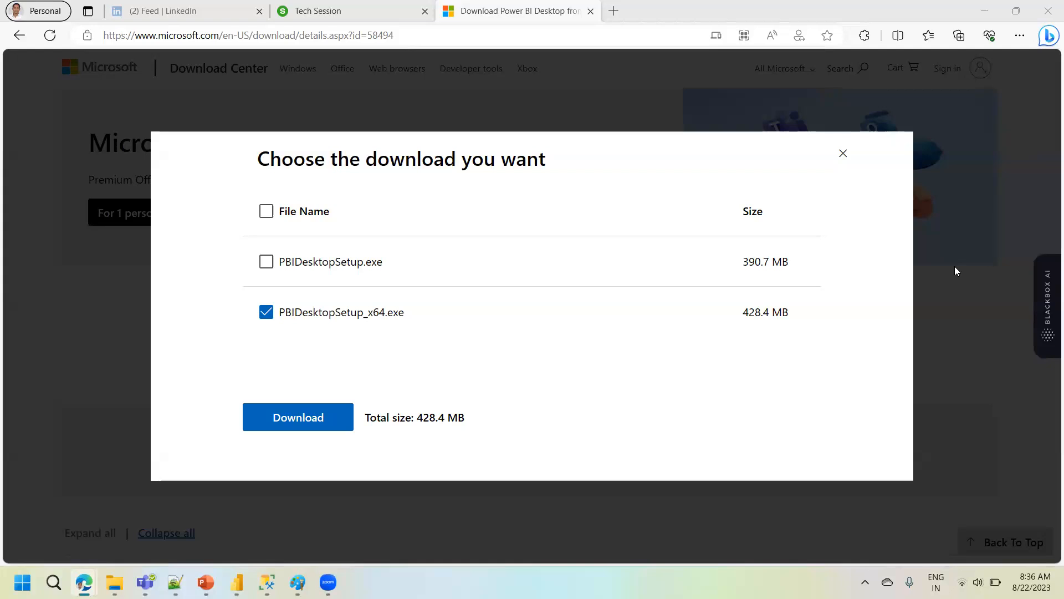
pyautogui.click(176, 8)
pyautogui.click(320, 7)
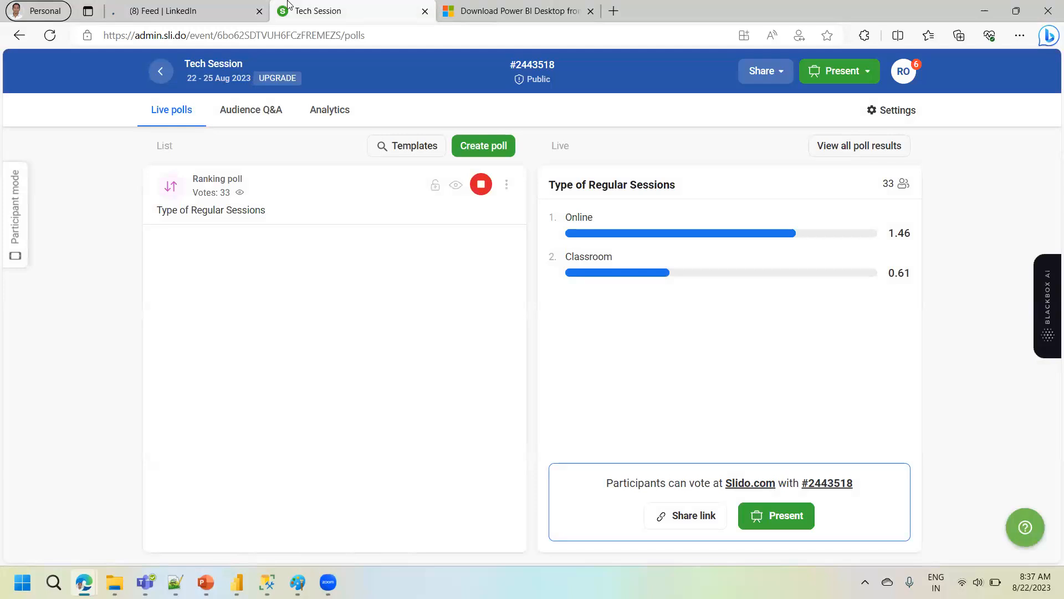
pyautogui.click(185, 7)
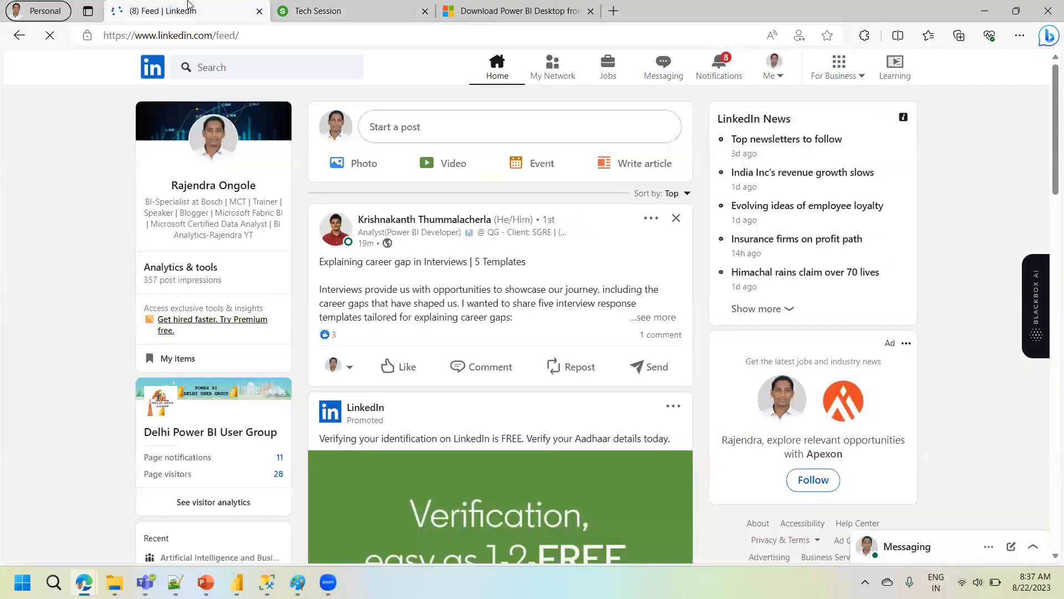
pyautogui.click(326, 5)
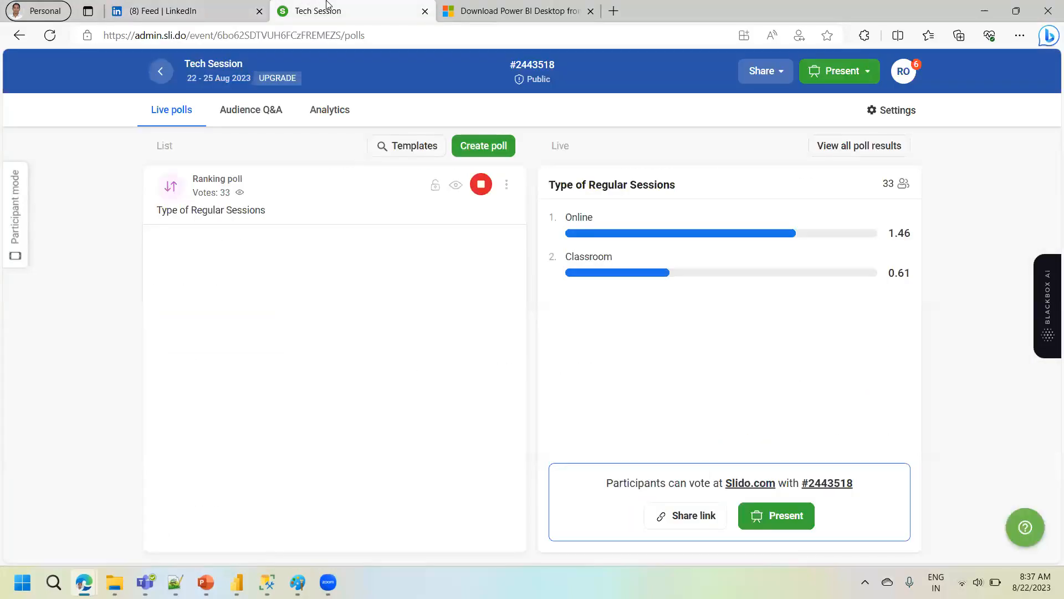